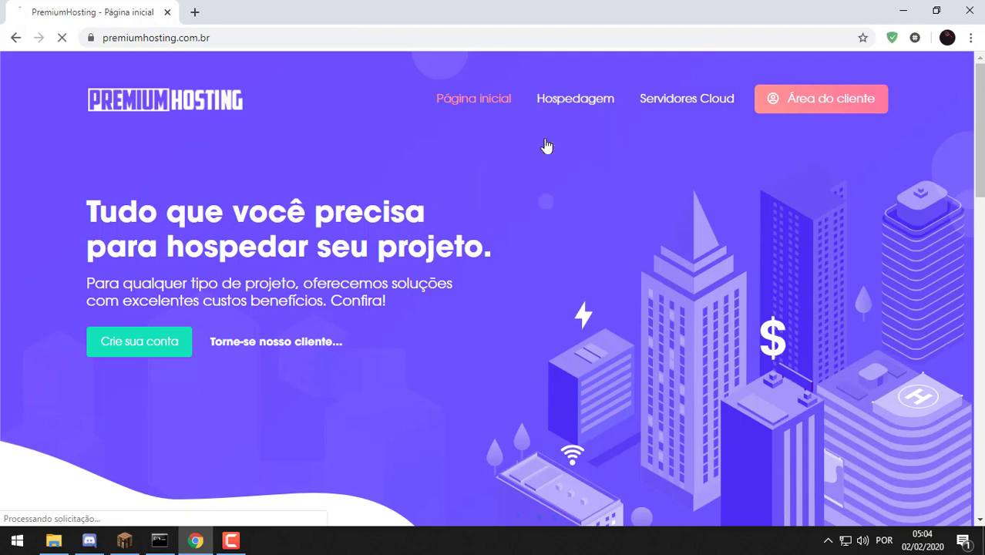
Browse the PremiumHosting plans up to the largest RAM options, then view the Combo Network page
{"action": "scroll", "coordinate": [631, 301], "scroll_direction": "down", "scroll_amount": 1}
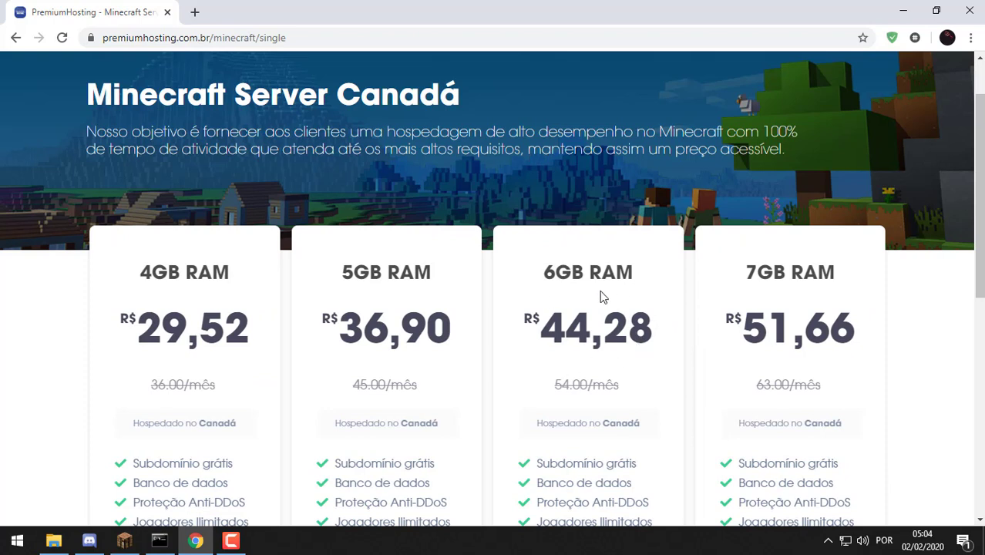
{"action": "scroll", "coordinate": [513, 279], "scroll_direction": "down", "scroll_amount": 1}
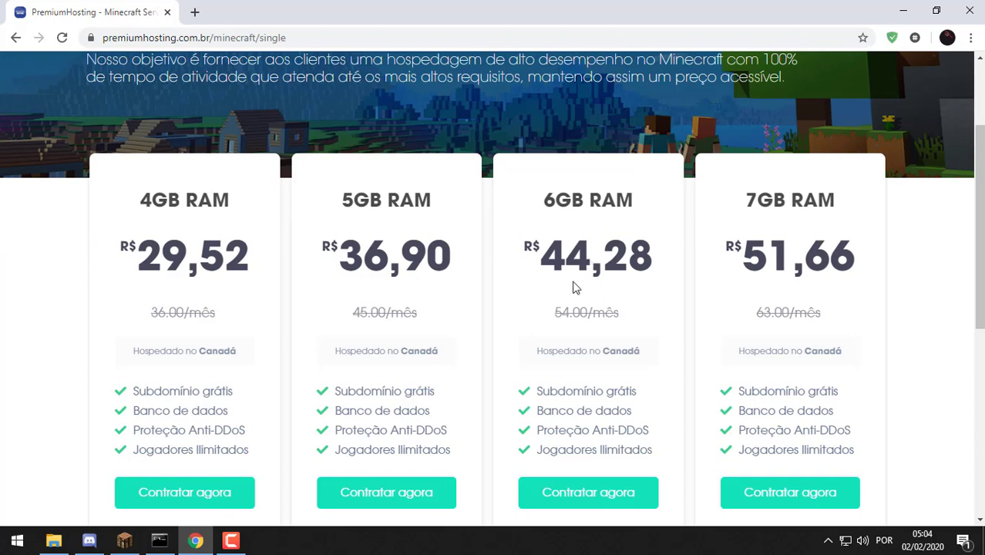
{"action": "left_click_drag", "start_coordinate": [791, 254], "coordinate": [286, 288]}
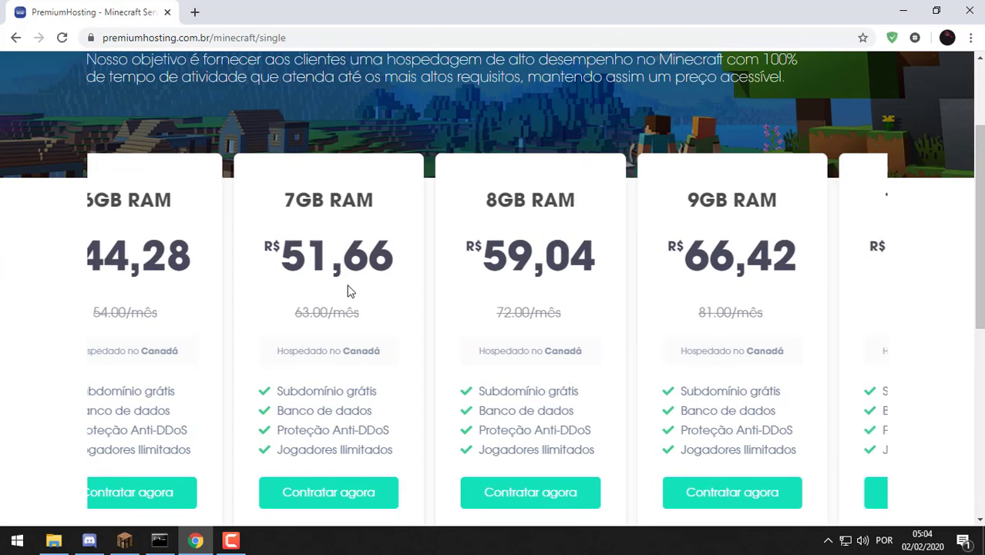
{"action": "left_click_drag", "start_coordinate": [621, 315], "coordinate": [141, 357]}
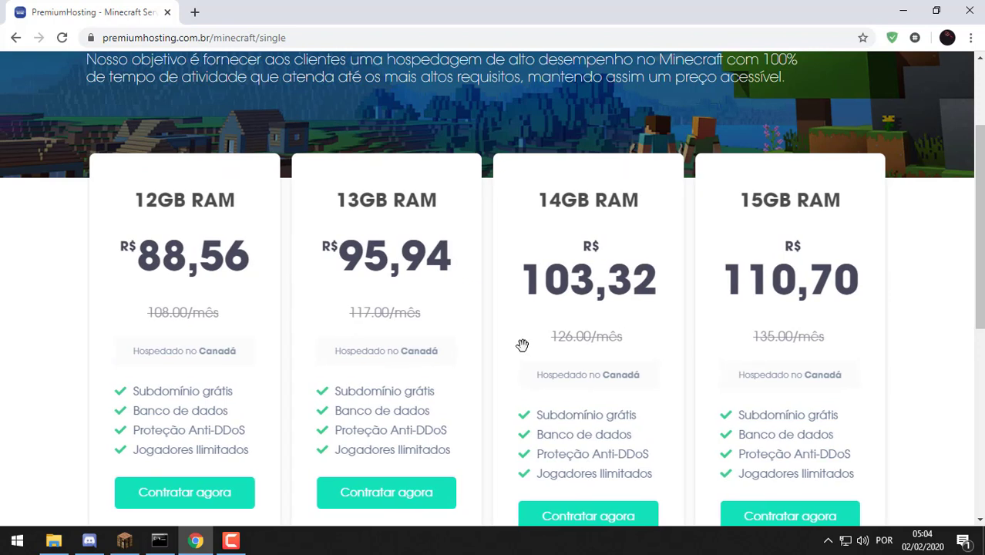
{"action": "left_click_drag", "start_coordinate": [677, 346], "coordinate": [661, 339]}
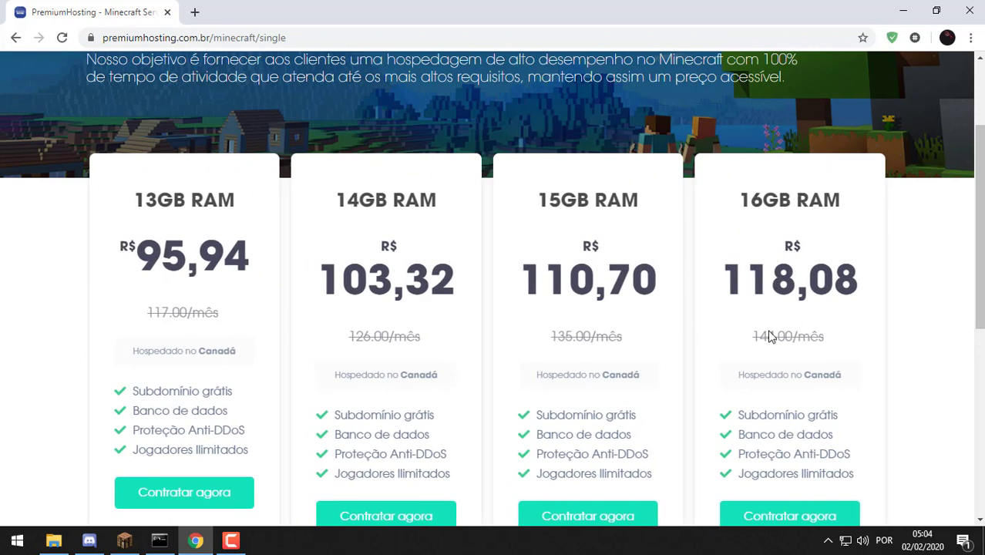
{"action": "scroll", "coordinate": [738, 302], "scroll_direction": "up", "scroll_amount": 3}
{"action": "mouse_move", "coordinate": [575, 91]}
{"action": "left_click", "coordinate": [580, 176]}
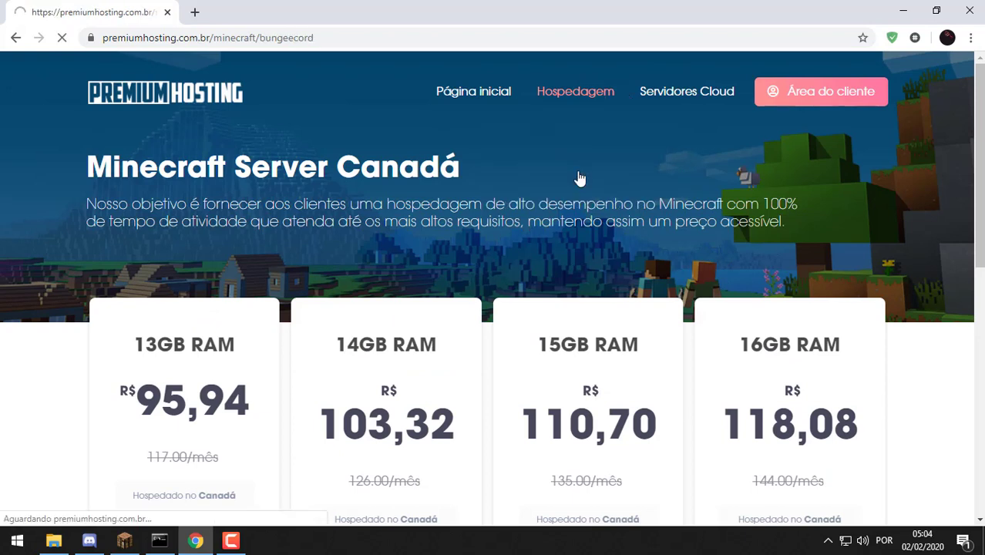
{"action": "scroll", "coordinate": [578, 176], "scroll_direction": "down", "scroll_amount": 3}
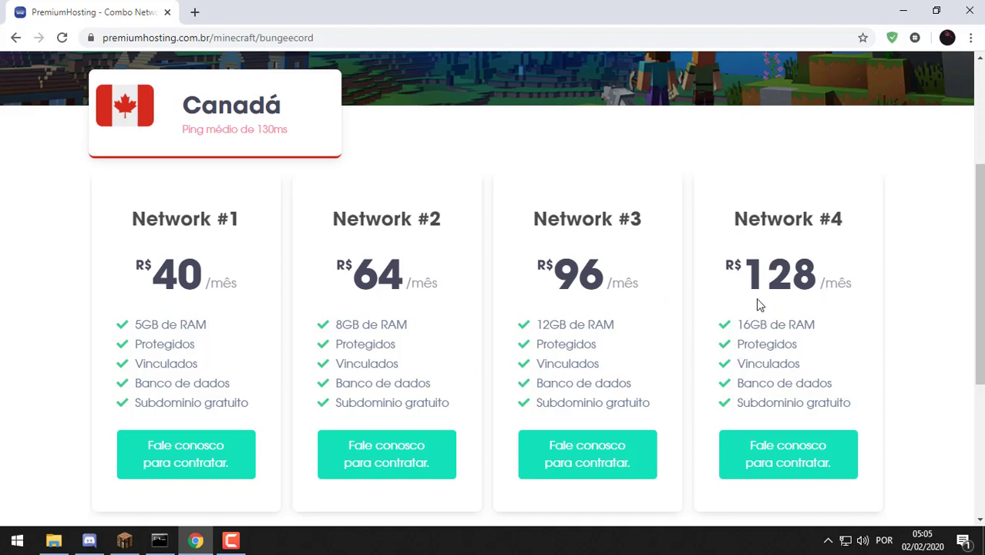
Disconnect Minecraft from the server, minimize the game, and close the server console
{"action": "key", "text": "alt+Tab"}
{"action": "double_click", "coordinate": [422, 8]}
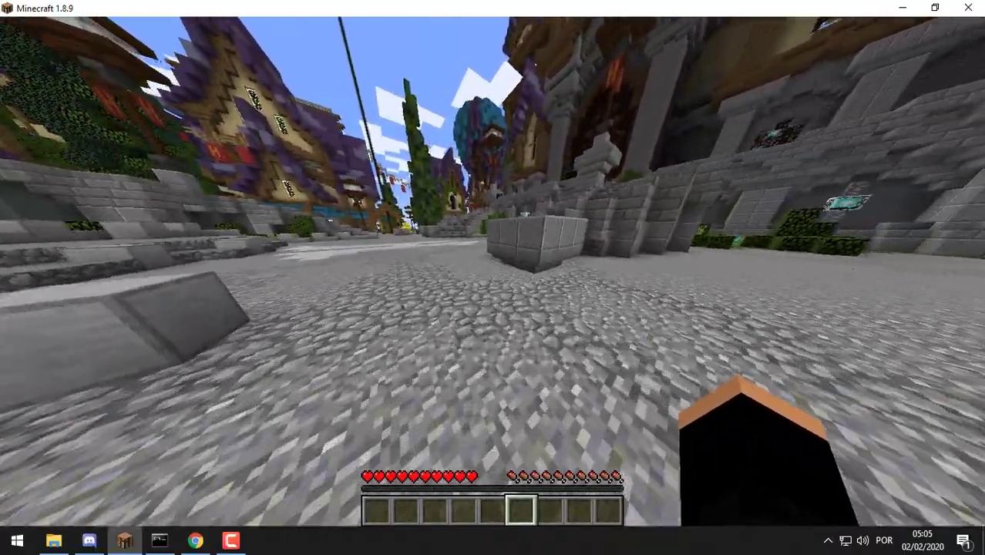
{"action": "key", "text": "Escape"}
{"action": "left_click", "coordinate": [492, 306]}
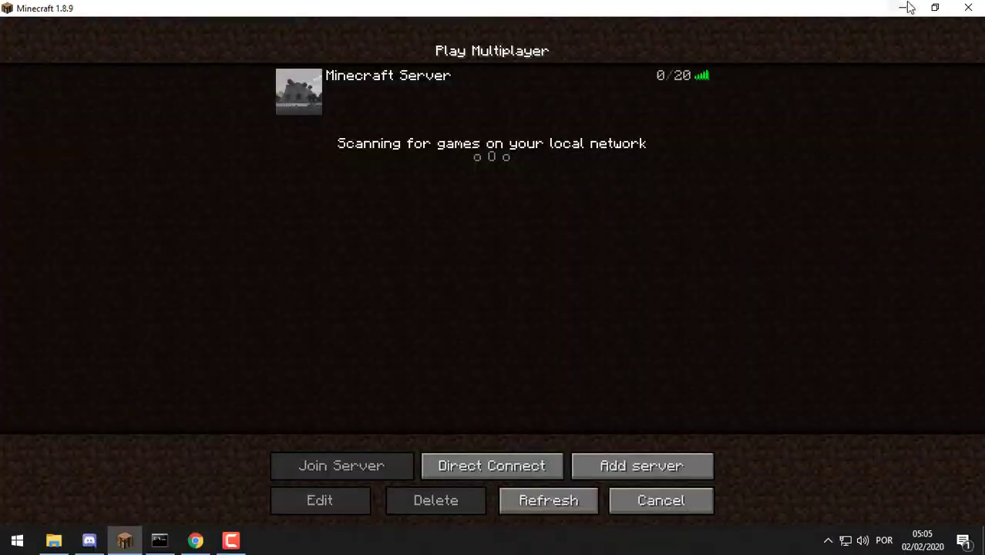
{"action": "left_click", "coordinate": [903, 7]}
{"action": "left_click", "coordinate": [803, 129]}
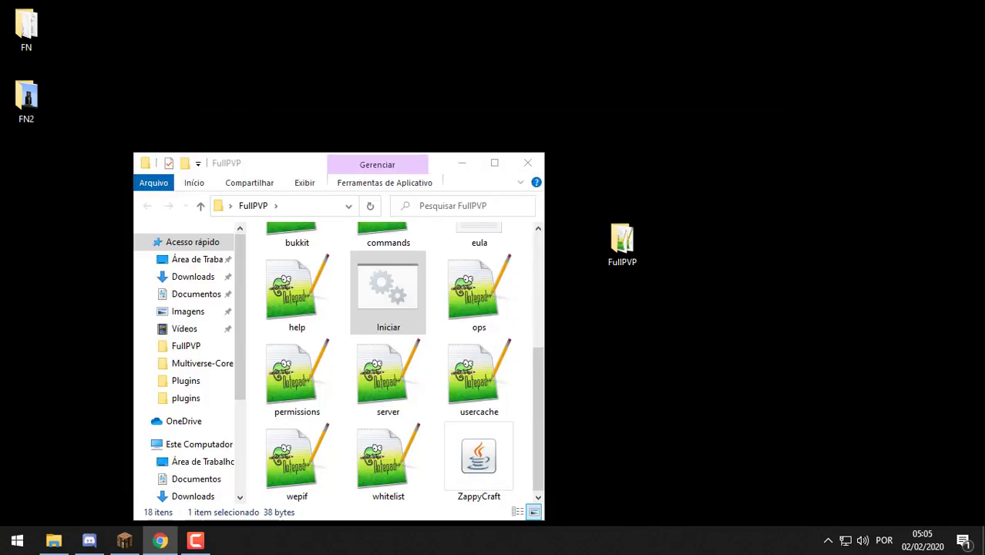
Close the FullPVP window and move the AntiCommandTab and AuthMe icons up beside each other
{"action": "left_click", "coordinate": [528, 163]}
{"action": "left_click_drag", "start_coordinate": [399, 241], "coordinate": [400, 170]}
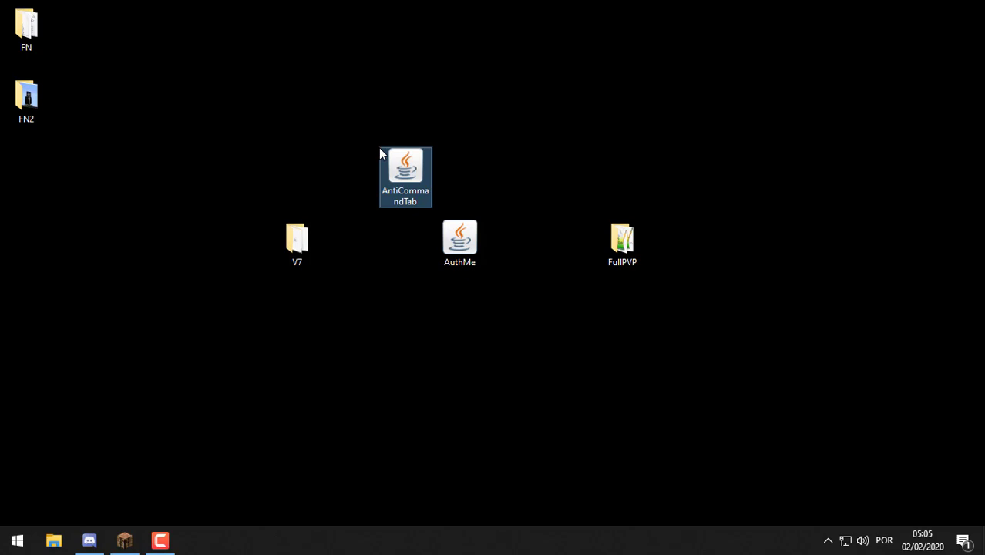
{"action": "left_click_drag", "start_coordinate": [471, 246], "coordinate": [472, 175]}
{"action": "left_click_drag", "start_coordinate": [530, 209], "coordinate": [495, 209]}
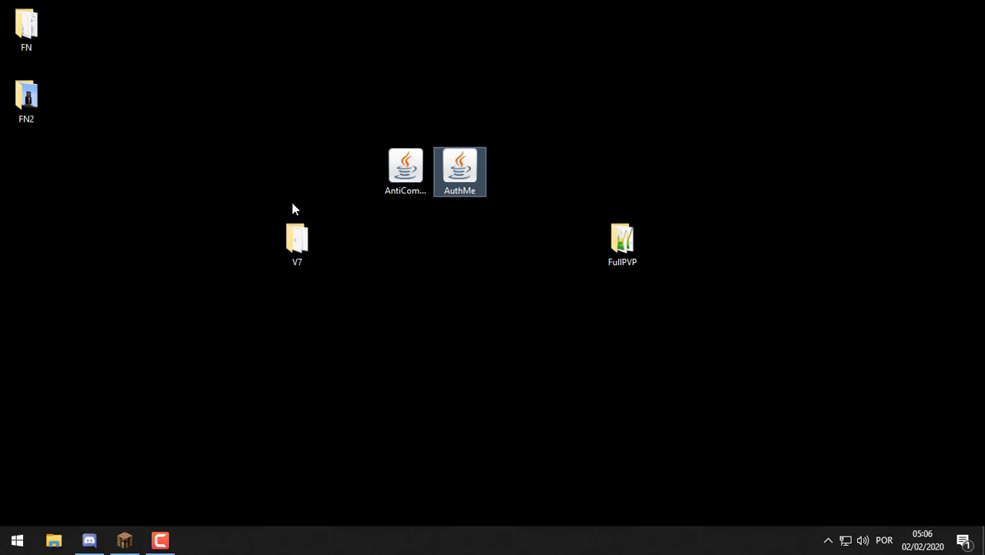
{"action": "double_click", "coordinate": [296, 240]}
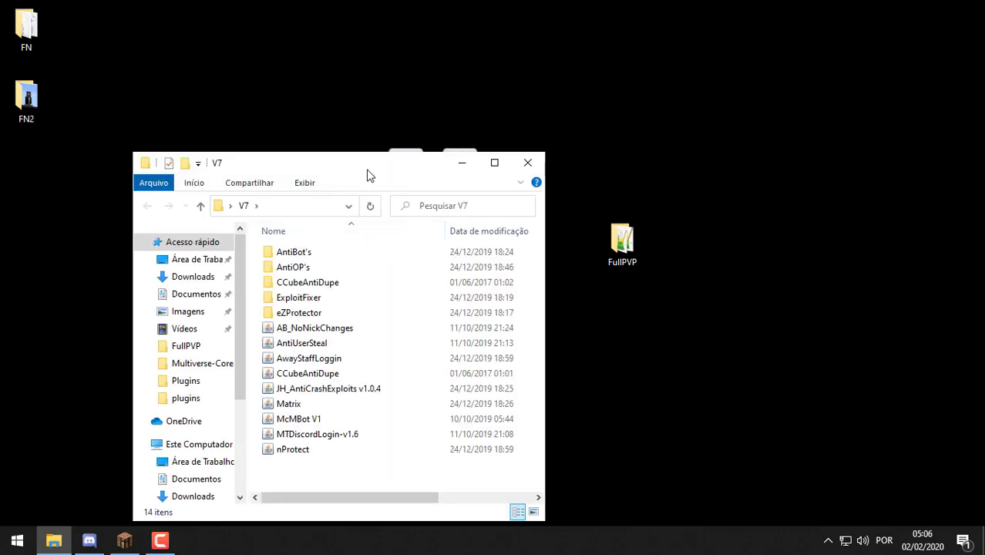
{"action": "double_click", "coordinate": [358, 158]}
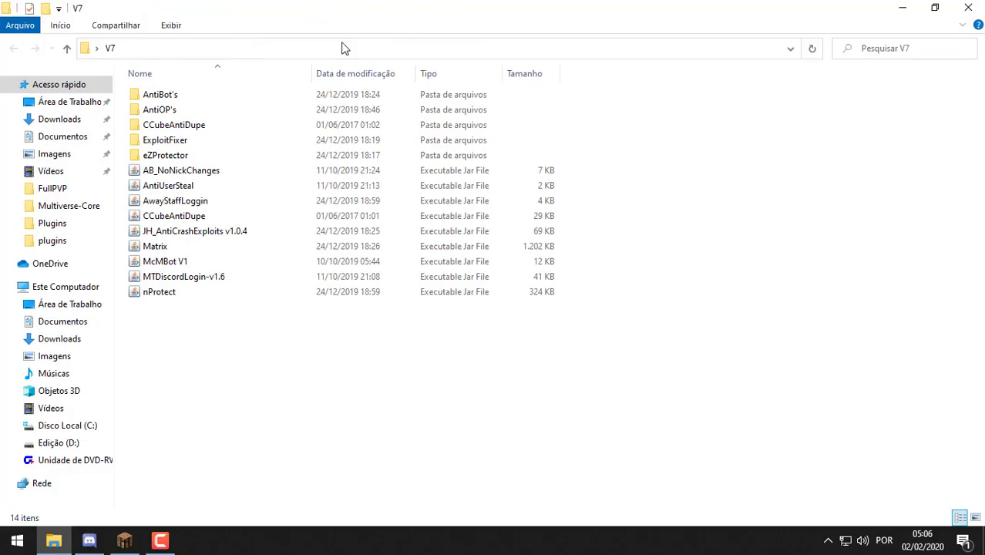
{"action": "left_click", "coordinate": [259, 174]}
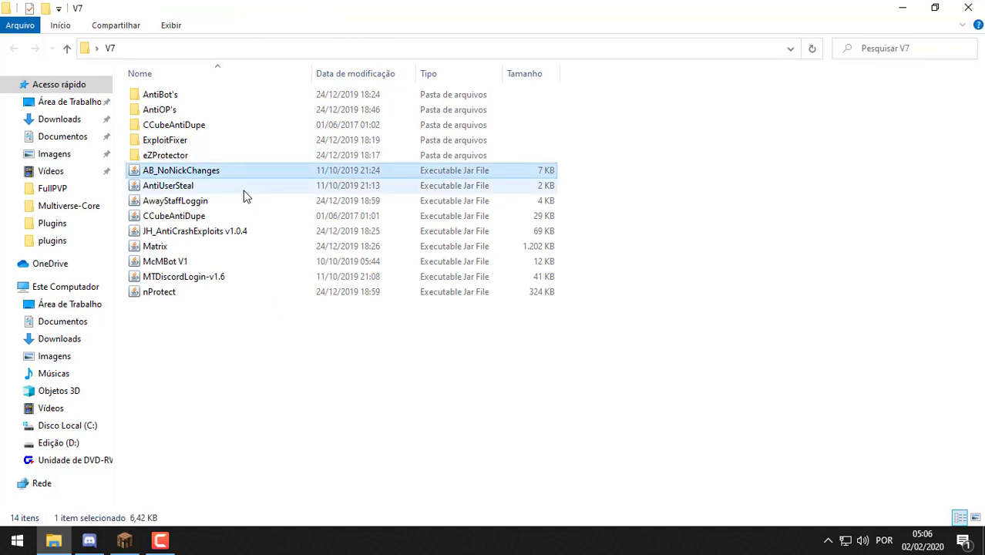
{"action": "left_click", "coordinate": [243, 190]}
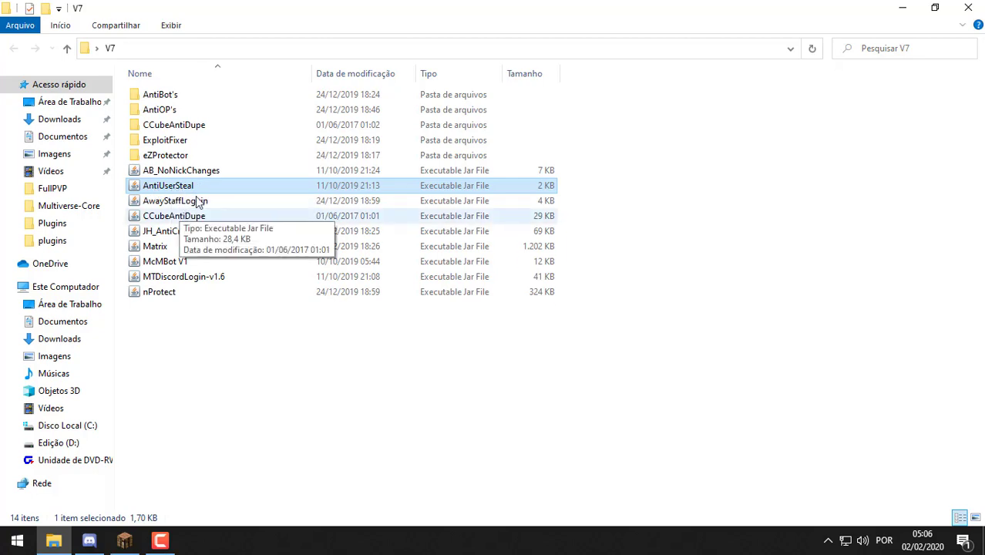
{"action": "left_click", "coordinate": [191, 204]}
{"action": "left_click", "coordinate": [181, 218]}
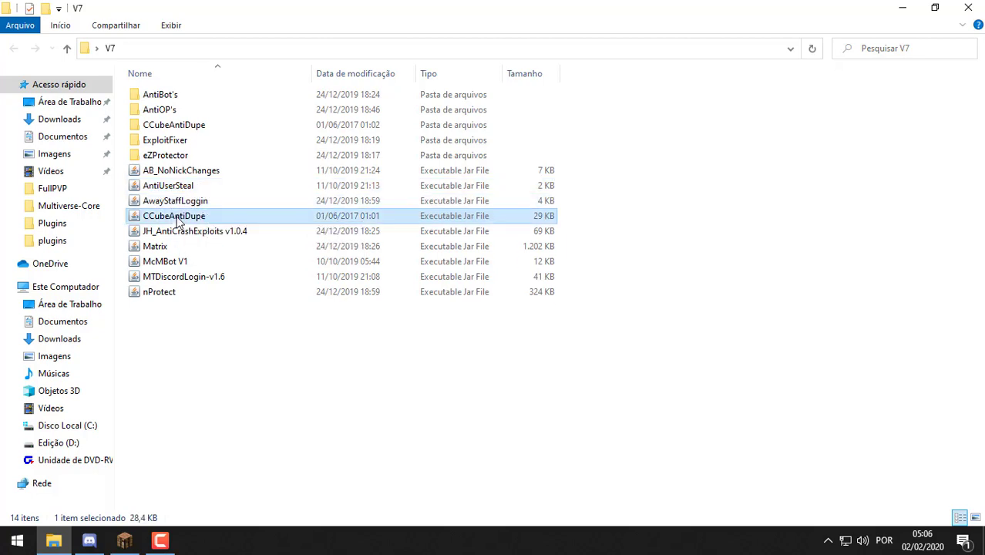
{"action": "left_click", "coordinate": [214, 231]}
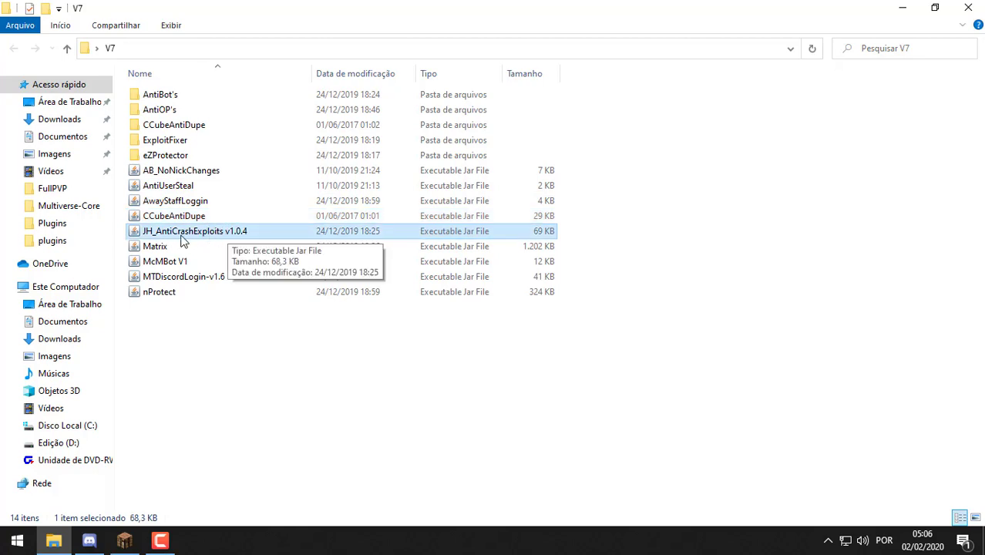
{"action": "left_click", "coordinate": [185, 248]}
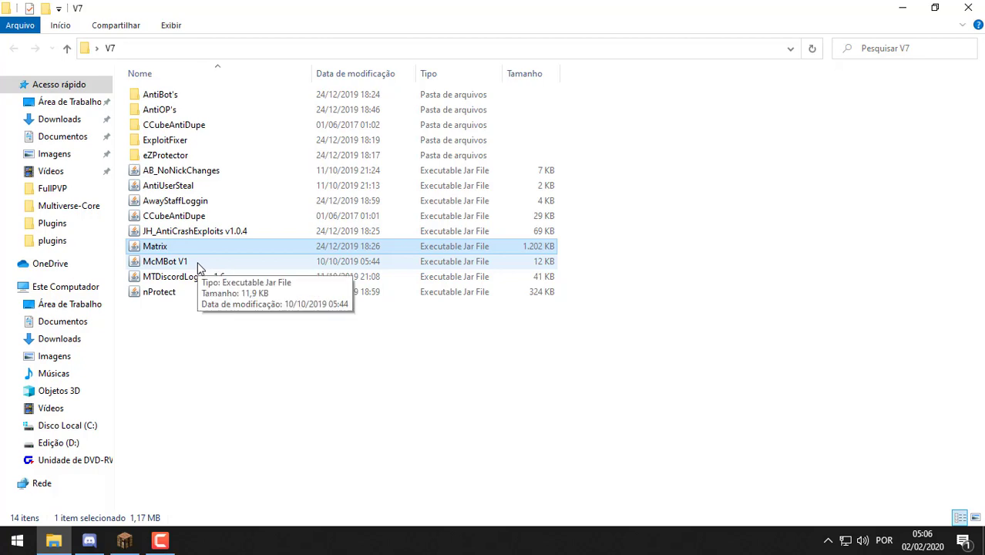
{"action": "left_click", "coordinate": [197, 263]}
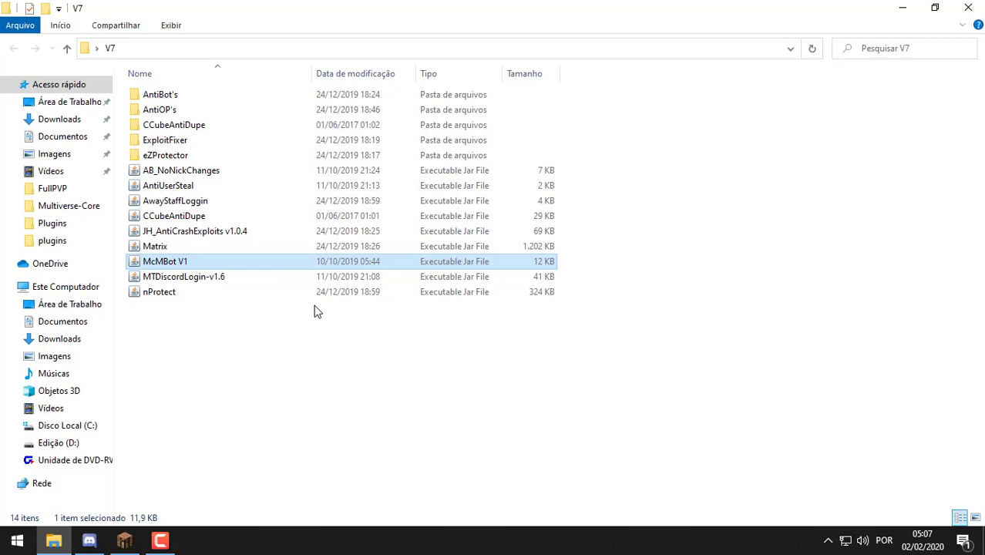
{"action": "left_click", "coordinate": [242, 280]}
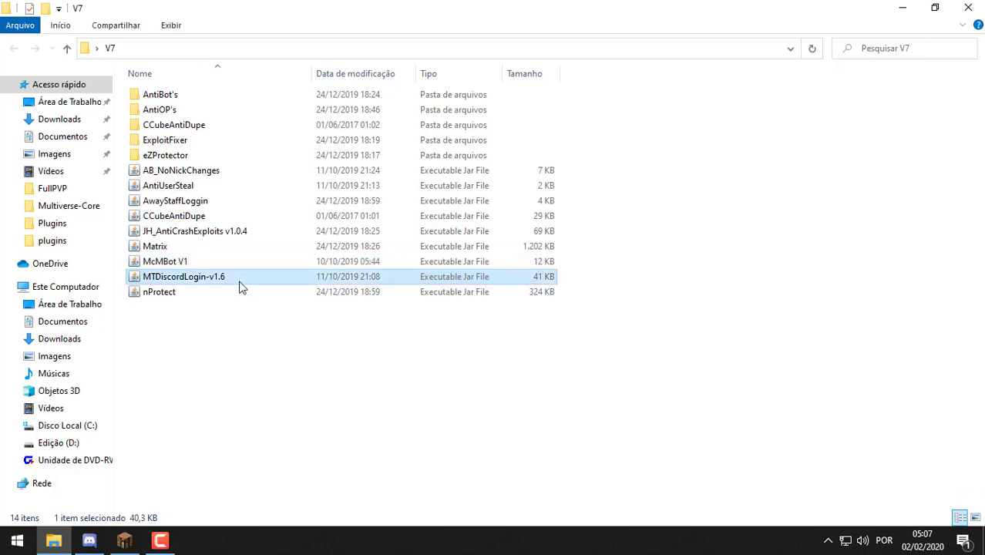
{"action": "left_click", "coordinate": [203, 298]}
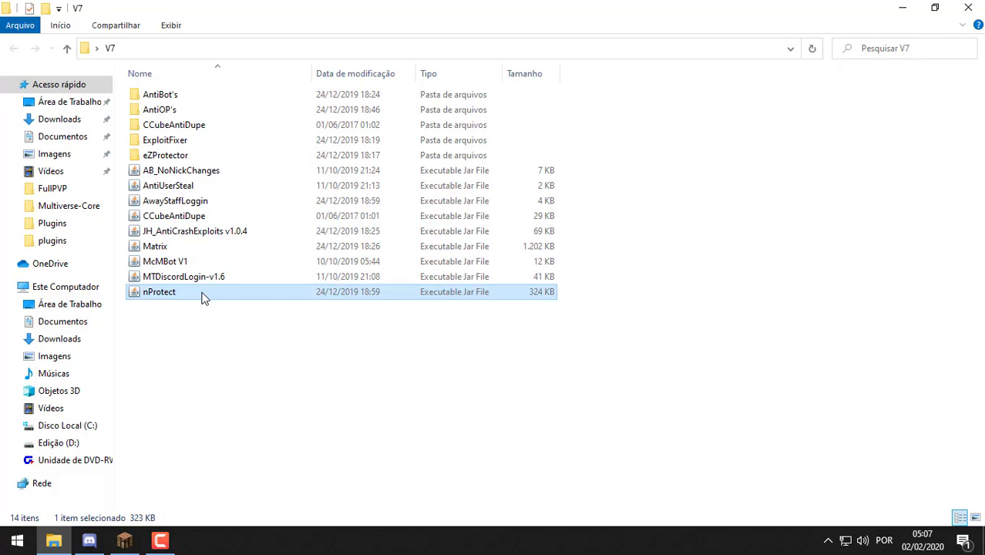
{"action": "double_click", "coordinate": [187, 110]}
{"action": "left_click_drag", "start_coordinate": [231, 152], "coordinate": [135, 77]}
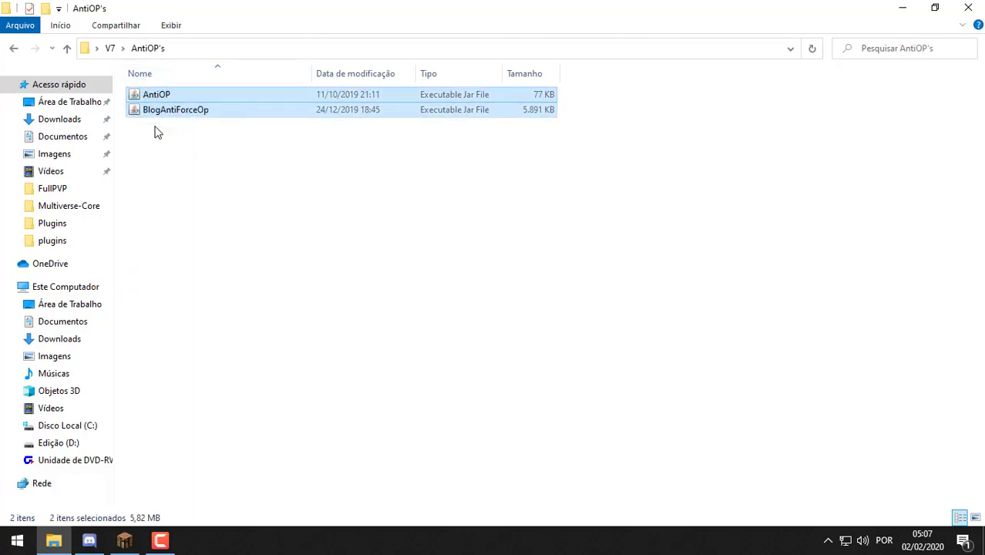
{"action": "left_click", "coordinate": [113, 51]}
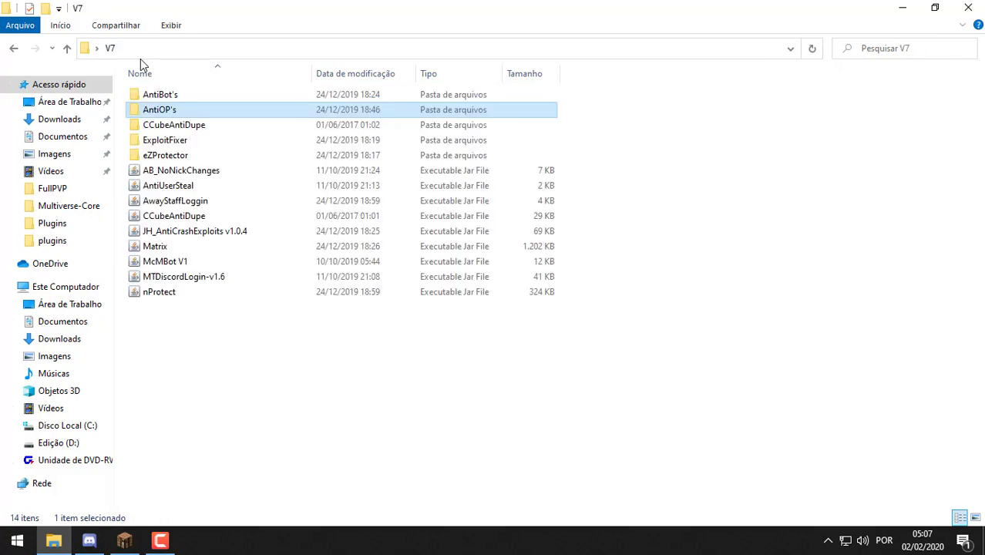
{"action": "double_click", "coordinate": [201, 95]}
{"action": "left_click_drag", "start_coordinate": [224, 180], "coordinate": [44, 70]}
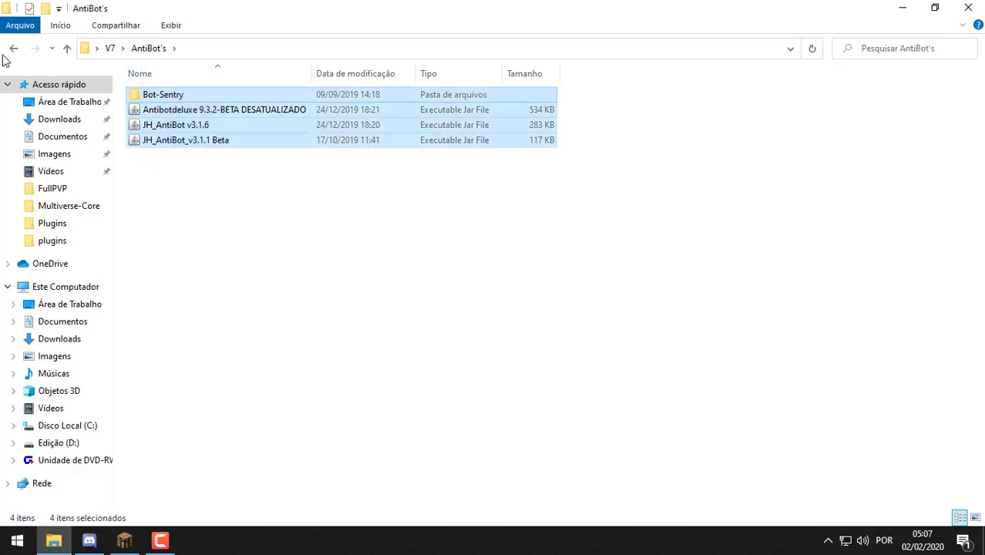
{"action": "left_click", "coordinate": [14, 51]}
{"action": "double_click", "coordinate": [222, 141]}
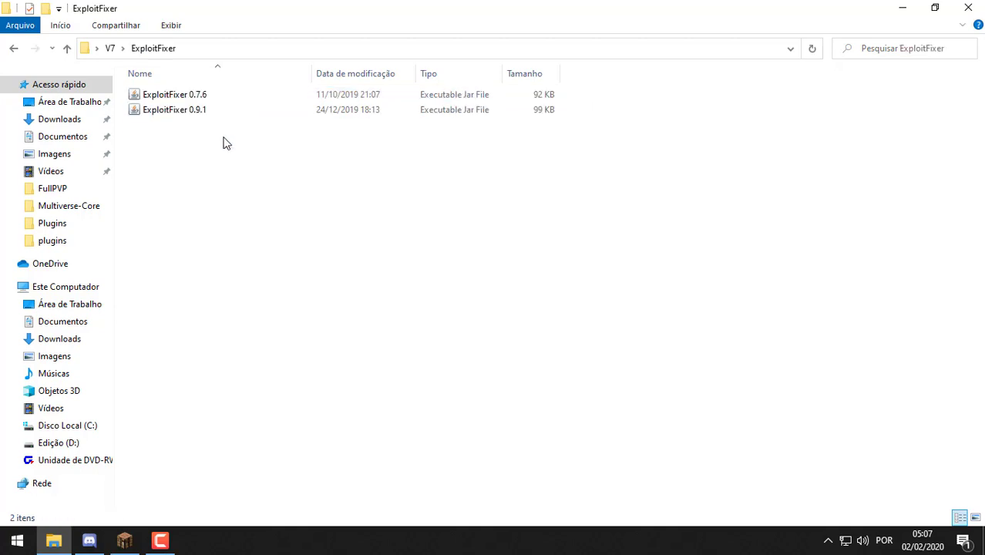
{"action": "left_click_drag", "start_coordinate": [249, 149], "coordinate": [186, 94]}
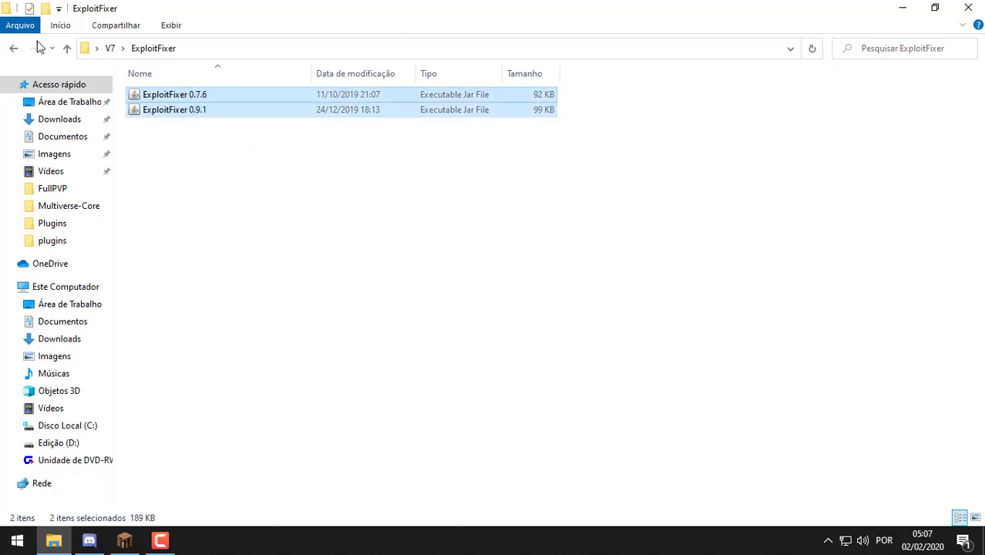
{"action": "left_click", "coordinate": [14, 50]}
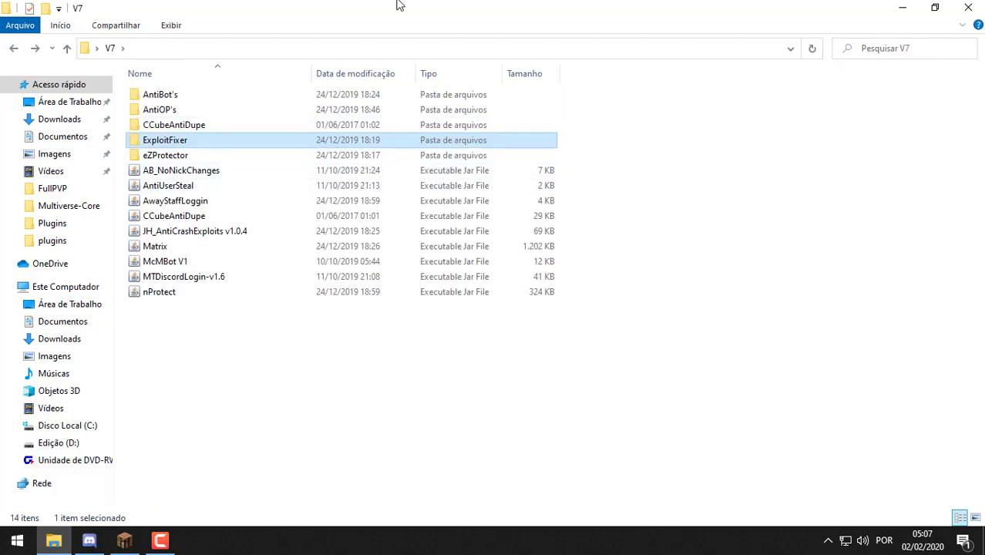
{"action": "key", "text": "super+d"}
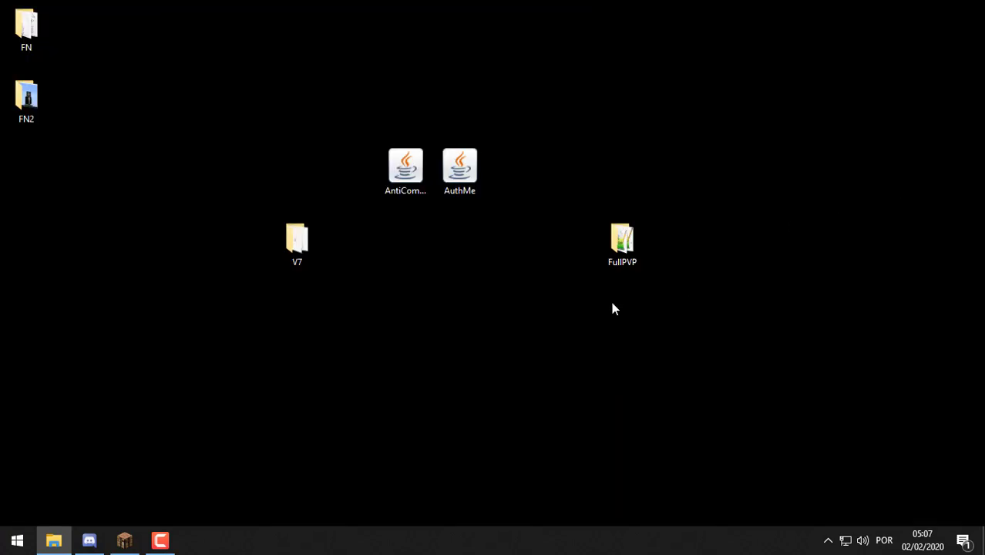
Open the FullPVP folder and delete its logs and crash-reports folders
{"action": "double_click", "coordinate": [625, 242]}
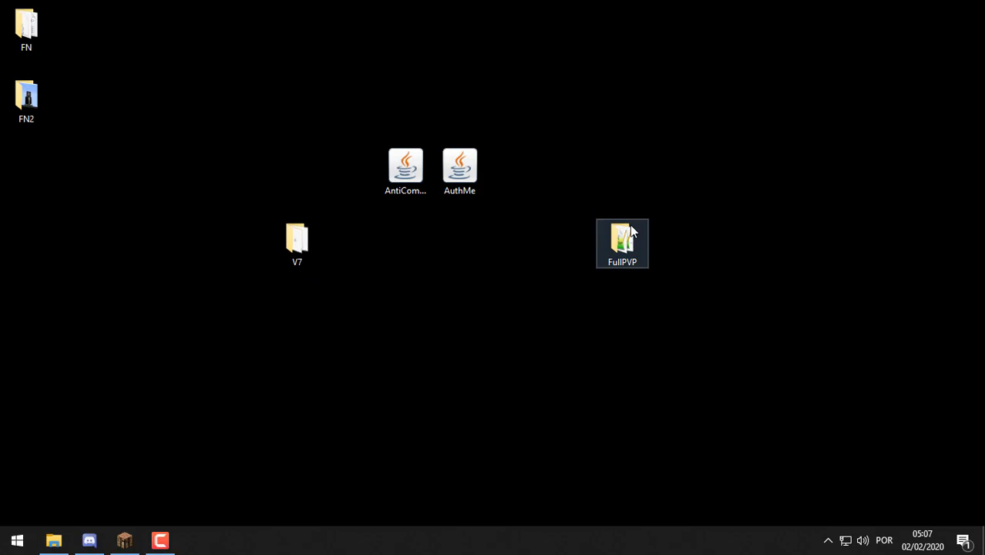
{"action": "left_click_drag", "start_coordinate": [398, 180], "coordinate": [799, 80]}
{"action": "left_click", "coordinate": [788, 185]}
{"action": "left_click", "coordinate": [724, 187], "text": "ctrl"}
{"action": "key", "text": "Delete"}
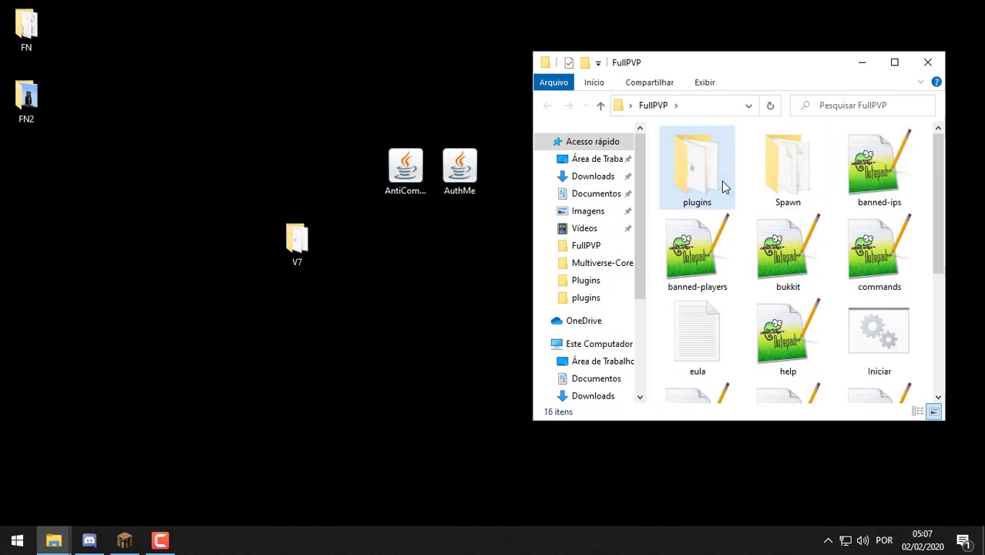
Put the AntiCommandTab and AuthMe jars into the server's plugins folder
{"action": "double_click", "coordinate": [700, 181]}
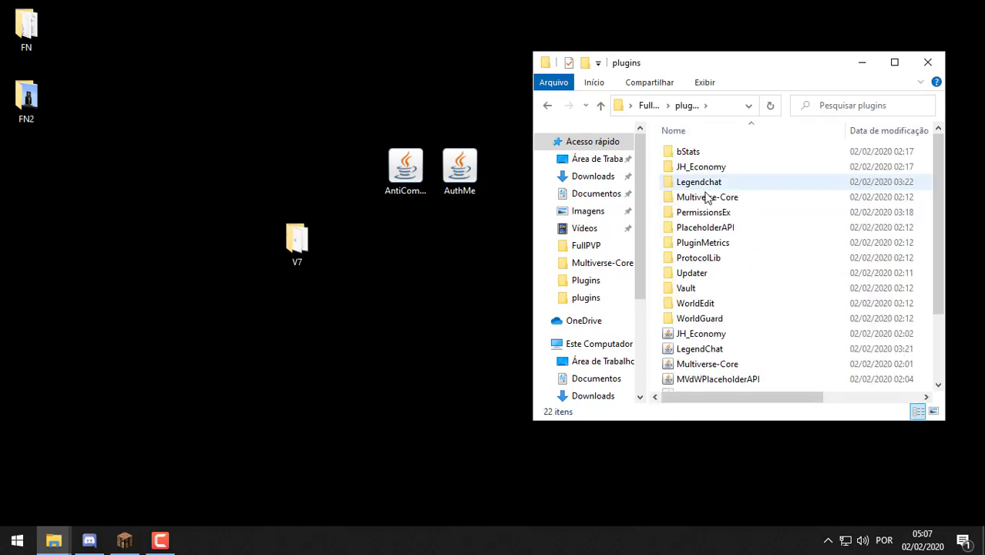
{"action": "scroll", "coordinate": [708, 193], "scroll_direction": "down", "scroll_amount": 2}
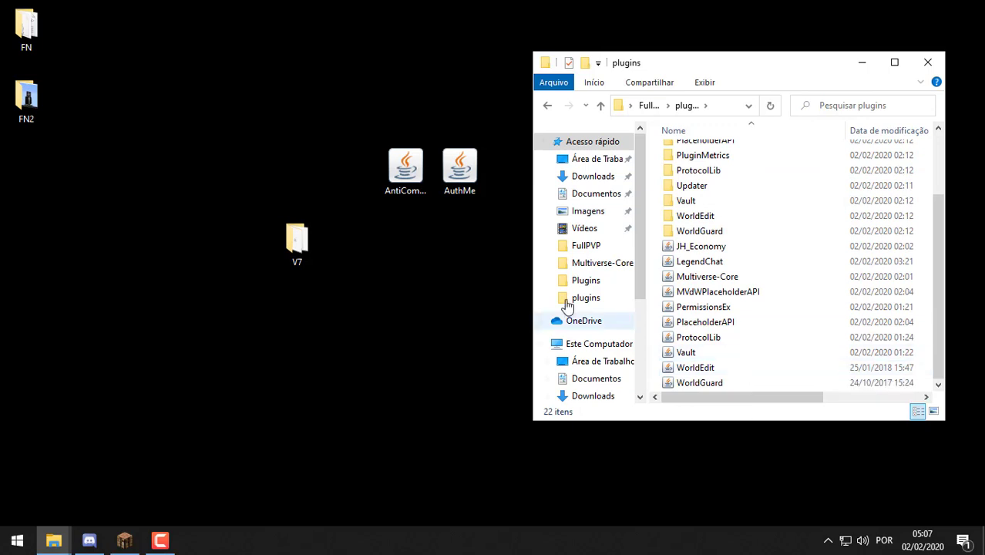
{"action": "left_click_drag", "start_coordinate": [426, 257], "coordinate": [785, 341]}
{"action": "double_click", "coordinate": [791, 64]}
{"action": "left_click_drag", "start_coordinate": [228, 470], "coordinate": [133, 422]}
{"action": "left_click_drag", "start_coordinate": [451, 7], "coordinate": [772, 84]}
{"action": "scroll", "coordinate": [660, 401], "scroll_direction": "down", "scroll_amount": 1}
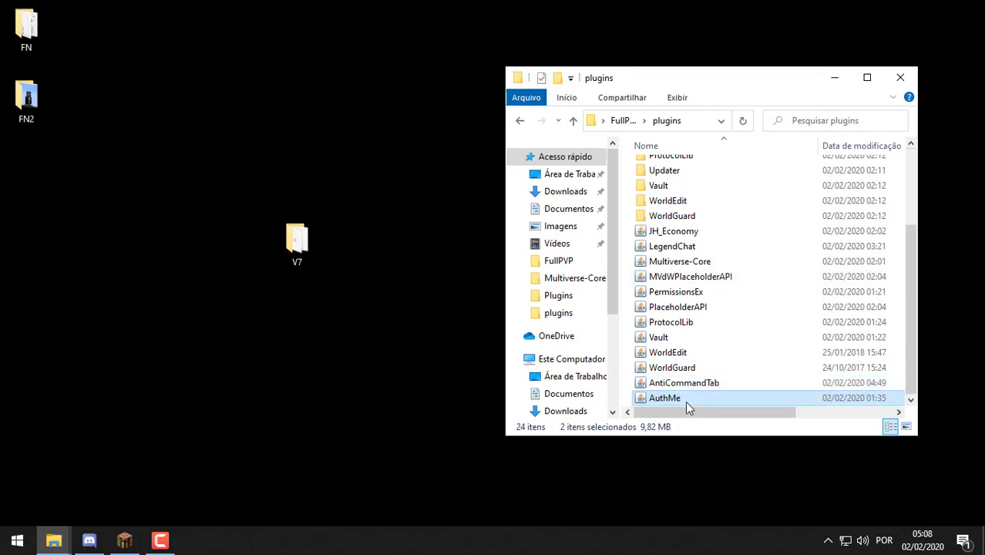
{"action": "left_click_drag", "start_coordinate": [697, 401], "coordinate": [275, 228]}
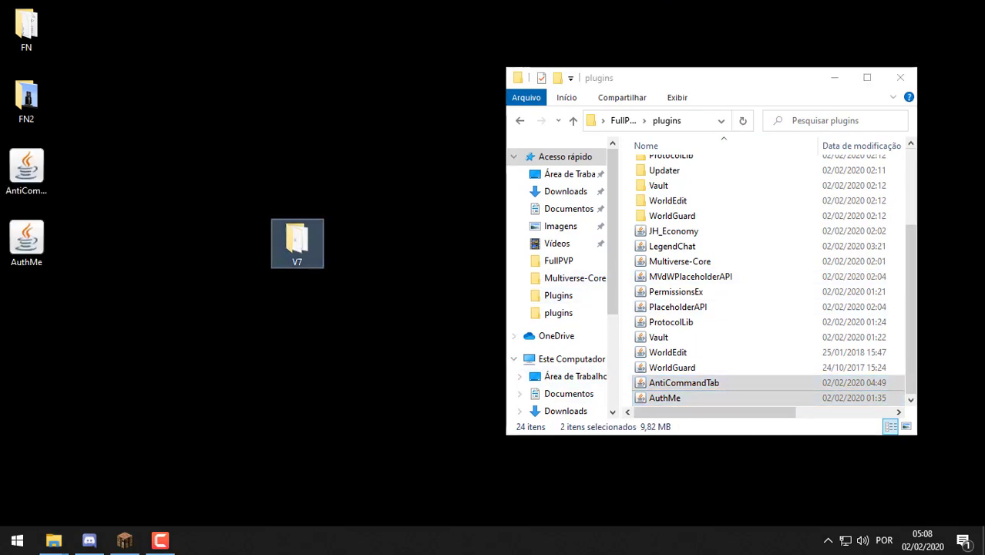
Open the V7 plugin folder and select all 16 of its items
{"action": "double_click", "coordinate": [297, 239]}
{"action": "double_click", "coordinate": [488, 174]}
{"action": "left_click_drag", "start_coordinate": [342, 391], "coordinate": [237, 163]}
{"action": "left_click", "coordinate": [428, 471]}
{"action": "left_click_drag", "start_coordinate": [385, 398], "coordinate": [254, 86]}
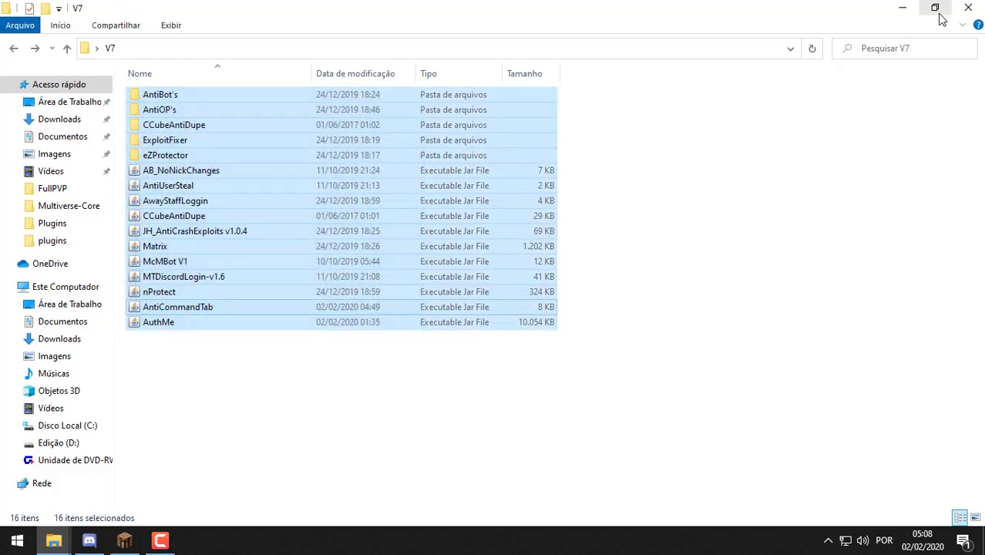
{"action": "left_click", "coordinate": [968, 8]}
Delete the AntiCommandTab and AuthMe desktop copies and return to the FullPVP folder
{"action": "left_click_drag", "start_coordinate": [118, 346], "coordinate": [24, 191]}
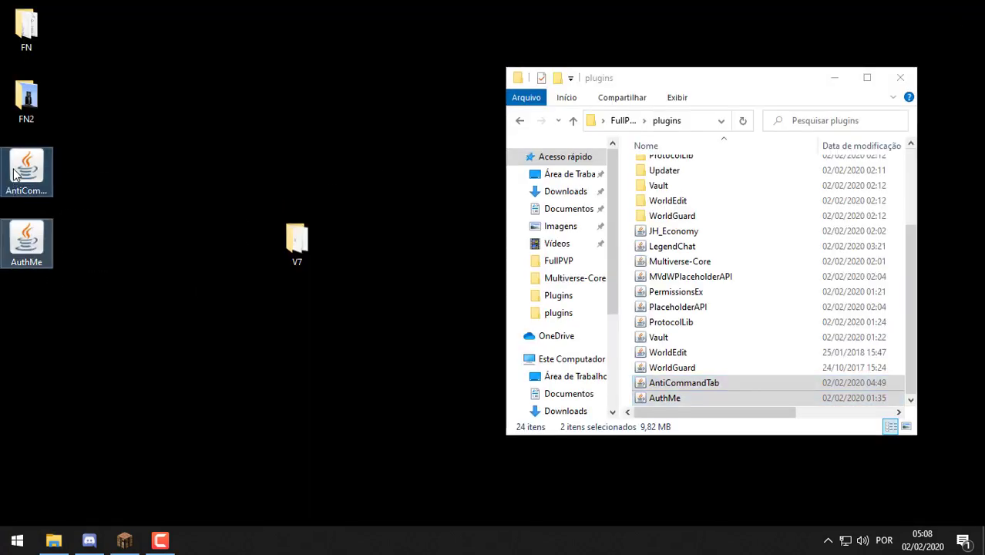
{"action": "key", "text": "Delete"}
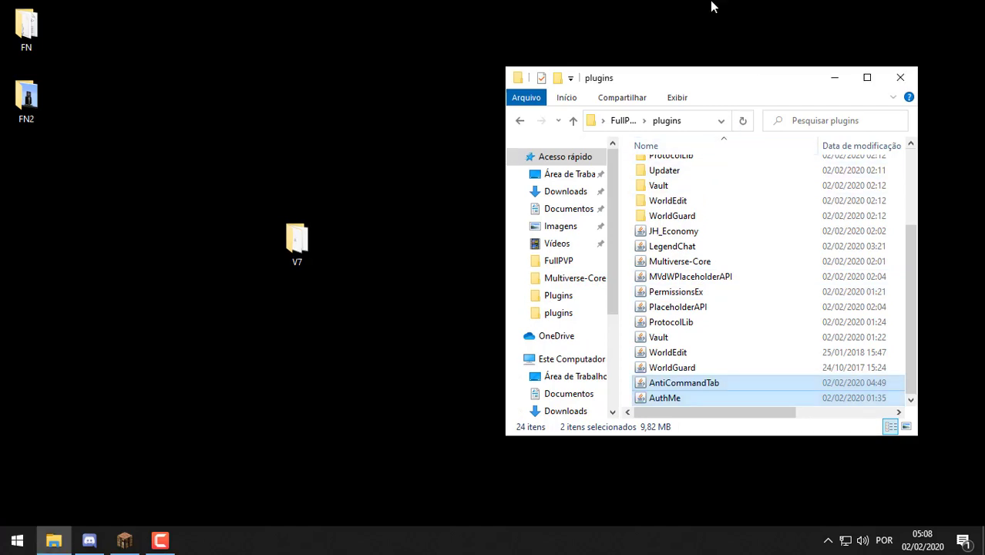
{"action": "double_click", "coordinate": [750, 80]}
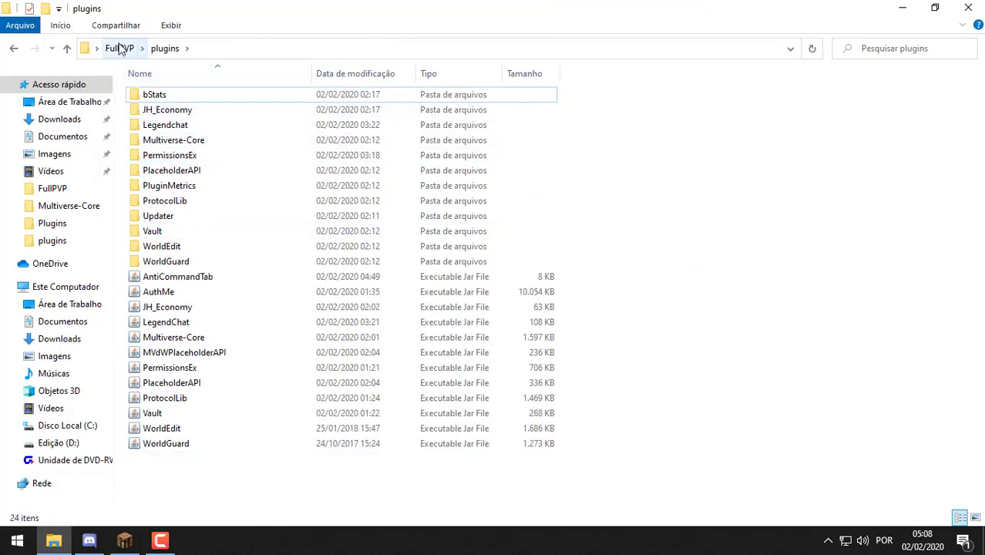
{"action": "left_click", "coordinate": [120, 47]}
Run the Iniciar script, let the server boot to its Done line, then close the console
{"action": "double_click", "coordinate": [778, 108]}
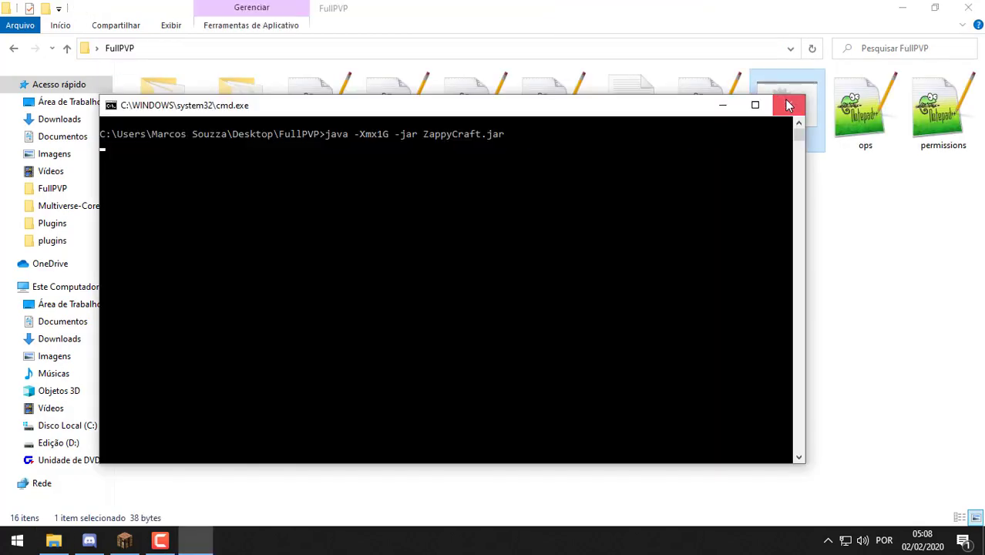
{"action": "left_click", "coordinate": [500, 262]}
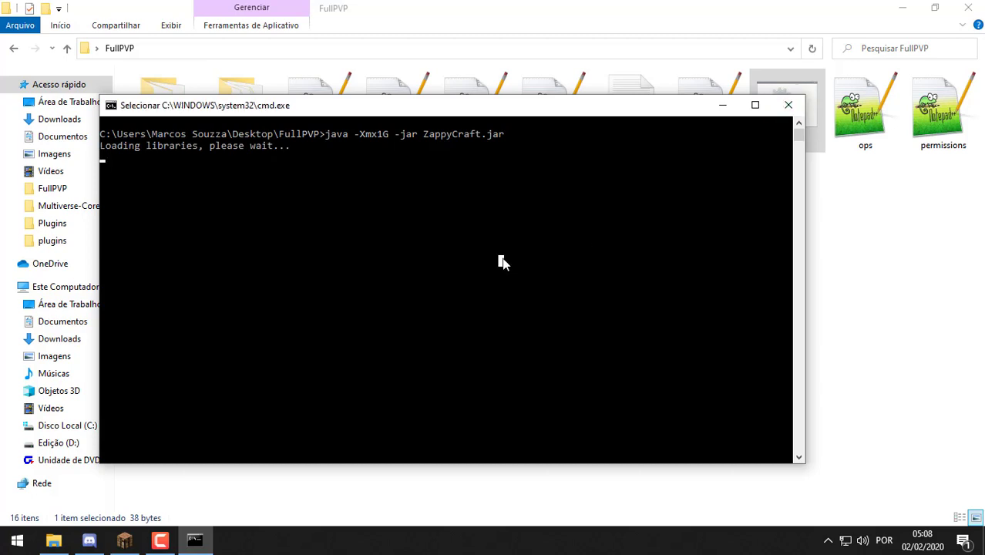
{"action": "key", "text": "Escape"}
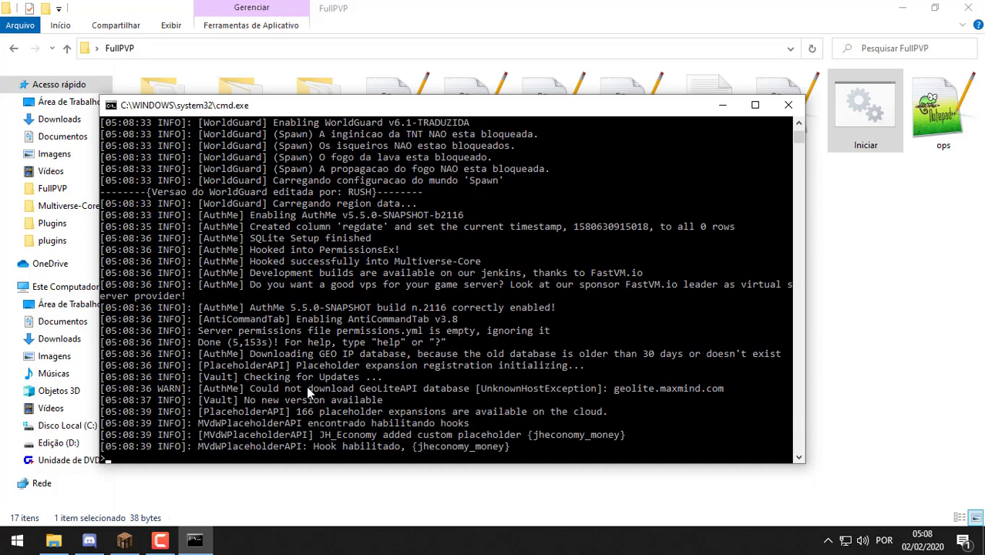
{"action": "left_click_drag", "start_coordinate": [233, 343], "coordinate": [279, 343]}
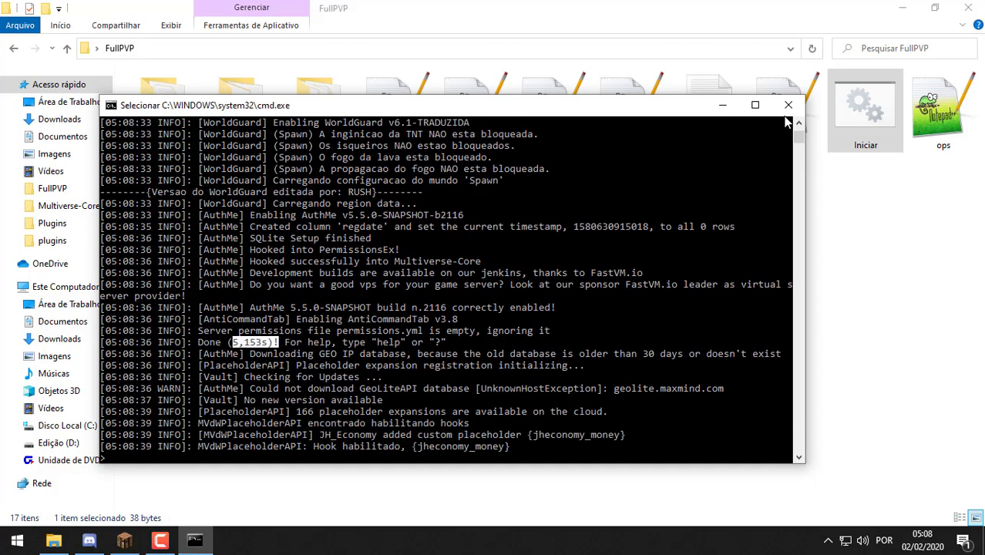
{"action": "left_click", "coordinate": [788, 105]}
Open plugins > AntiCommandTab > config.yml in Notepad++
{"action": "double_click", "coordinate": [237, 121]}
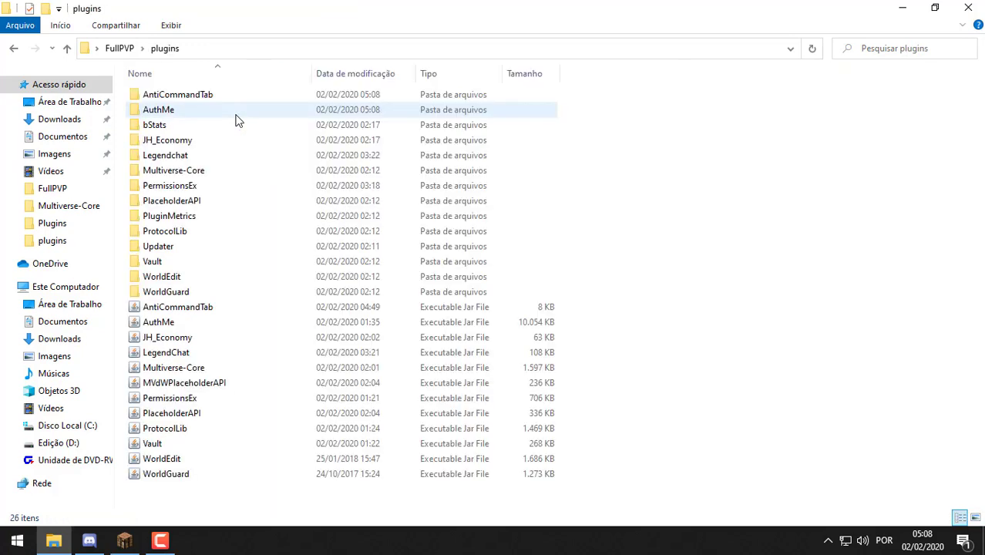
{"action": "double_click", "coordinate": [223, 101]}
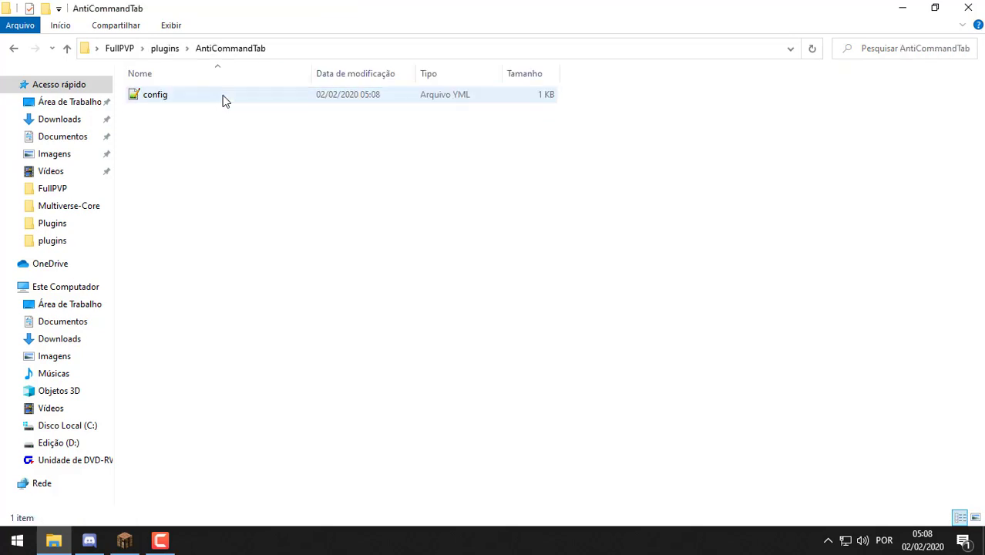
{"action": "double_click", "coordinate": [221, 97]}
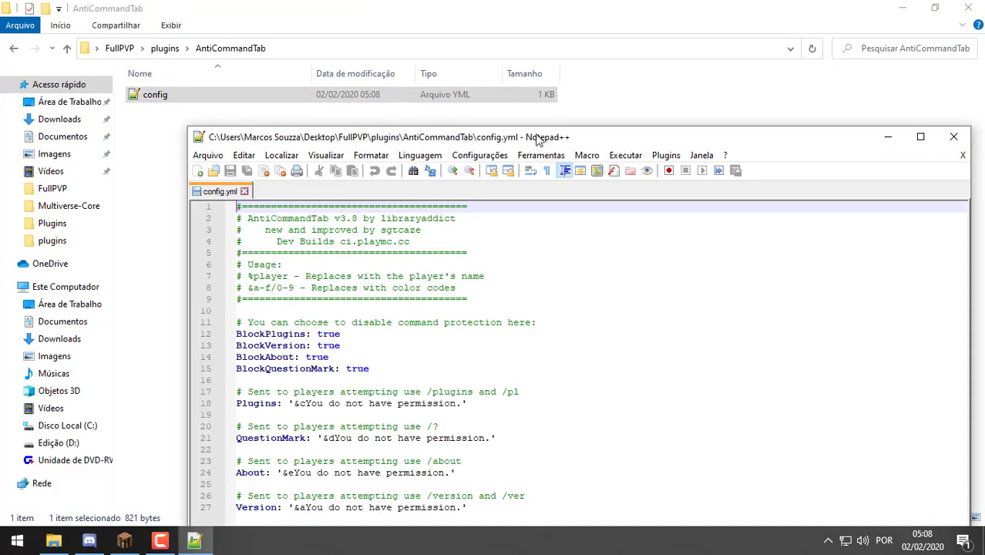
Maximize Notepad++ and launch Google Chrome from a 'goo' Windows search
{"action": "double_click", "coordinate": [574, 142]}
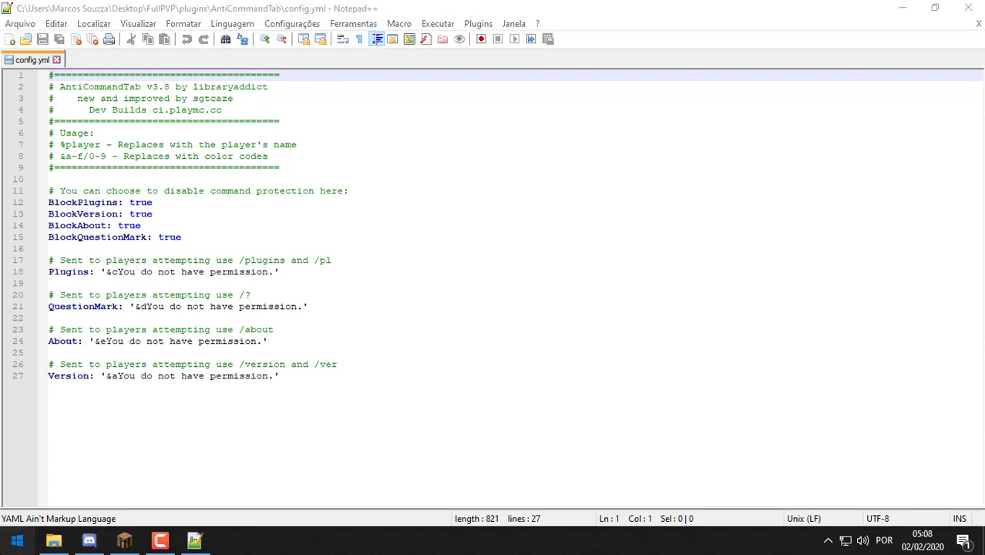
{"action": "left_click", "coordinate": [17, 540]}
{"action": "type", "text": "goo"}
{"action": "key", "text": "Return"}
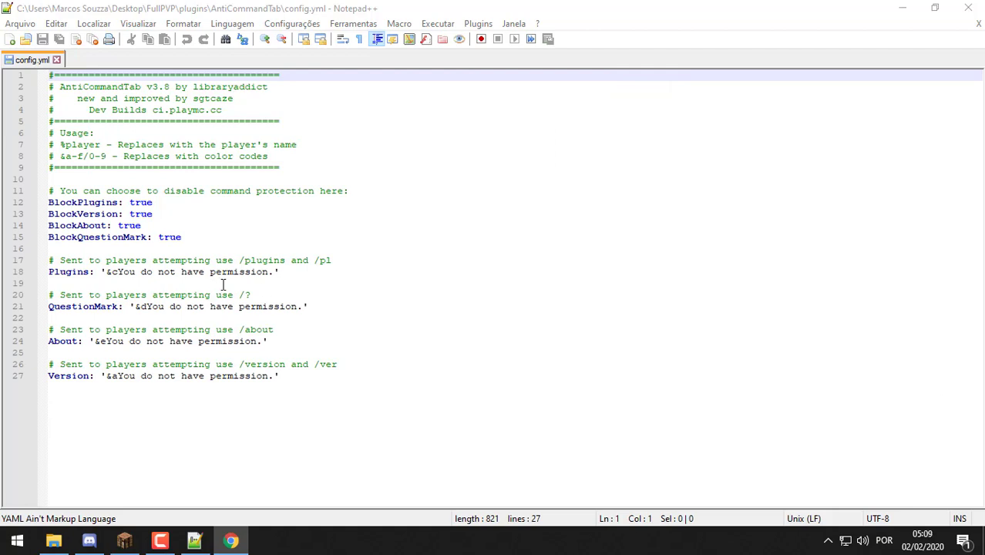
Replace the English messages on lines 18 and 21 with their Portuguese translations from Chrome
{"action": "left_click_drag", "start_coordinate": [271, 271], "coordinate": [125, 279]}
{"action": "key", "text": "alt+Tab"}
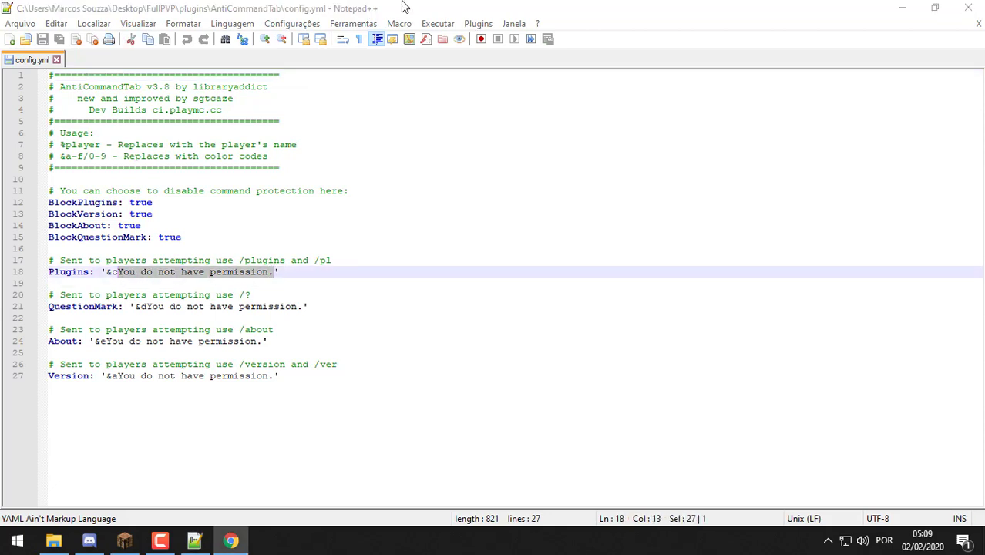
{"action": "key", "text": "alt+Tab"}
{"action": "type", "text": "Você não tem permissão."}
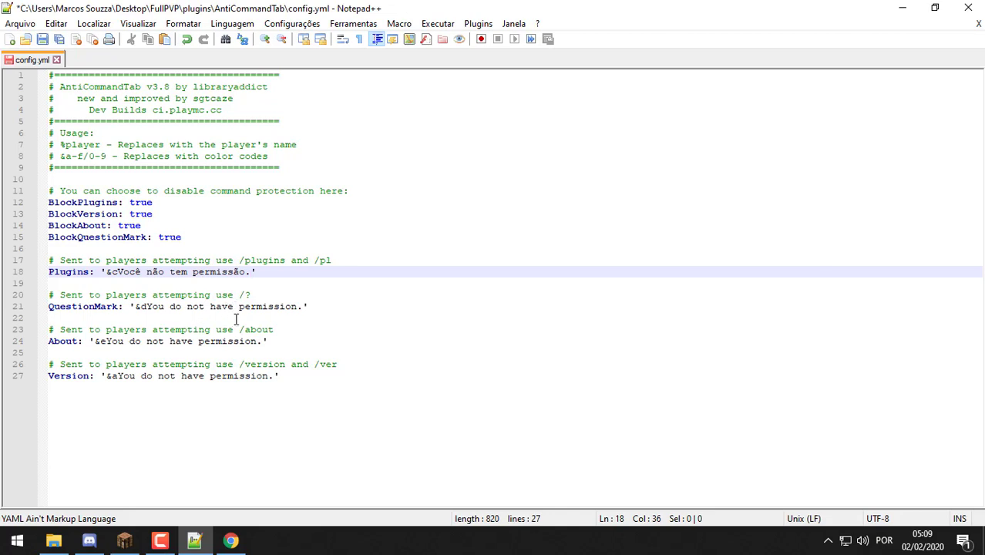
{"action": "left_click", "coordinate": [305, 308]}
{"action": "left_click", "coordinate": [145, 309], "text": "shift"}
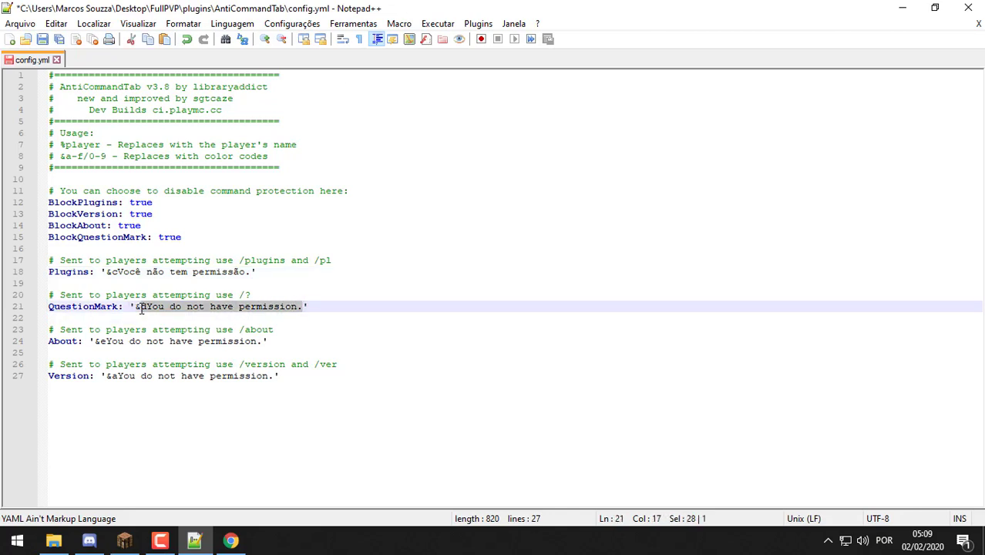
{"action": "key", "text": "alt+Tab"}
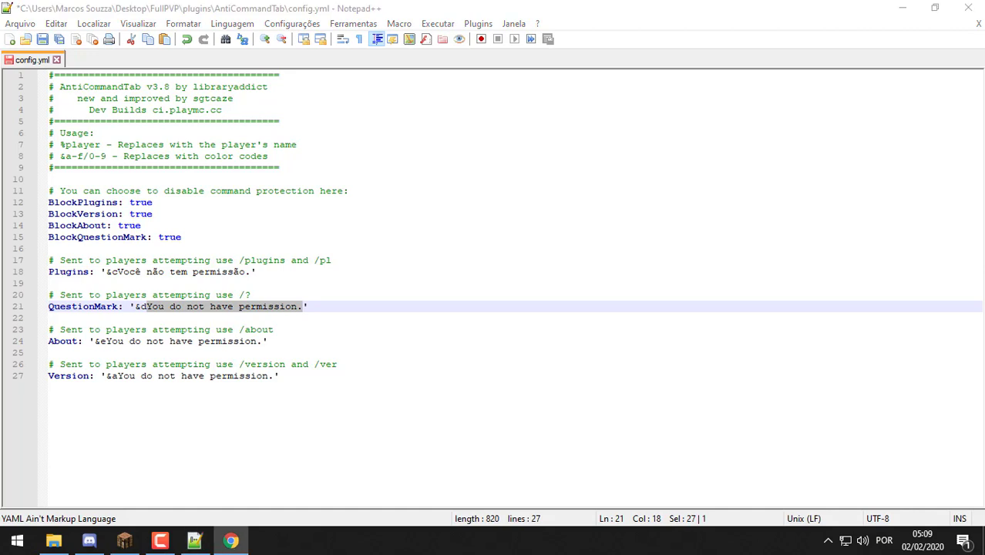
{"action": "key", "text": "alt+Tab"}
{"action": "type", "text": "Você não tem permissão."}
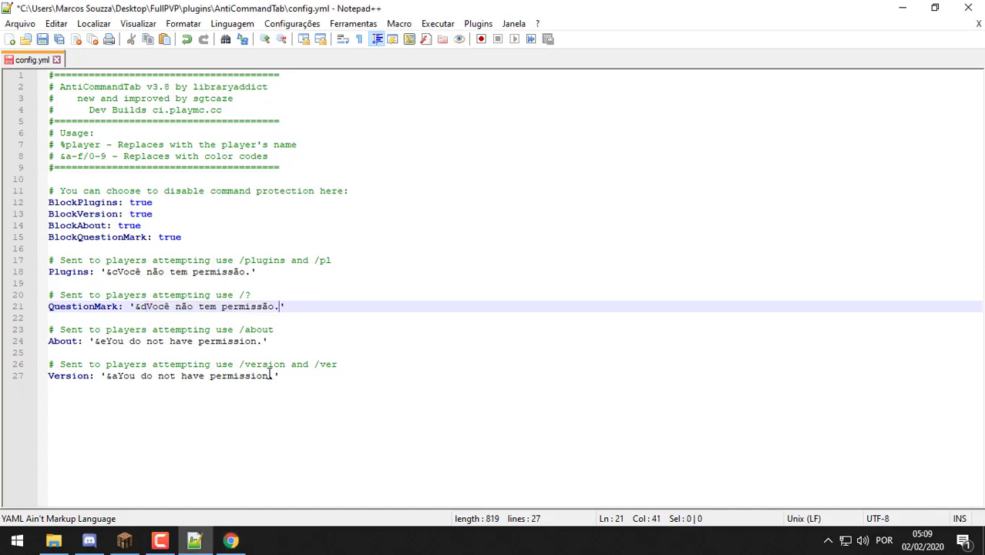
Replace the English message on line 27 with its Portuguese translation
{"action": "left_click_drag", "start_coordinate": [276, 376], "coordinate": [120, 375]}
{"action": "left_click", "coordinate": [275, 376]}
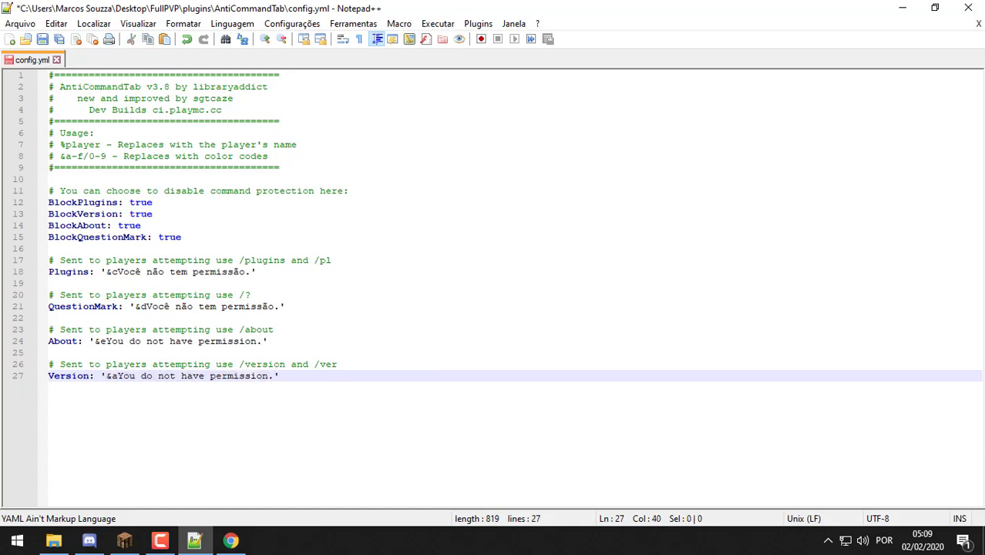
{"action": "key", "text": "alt+Tab"}
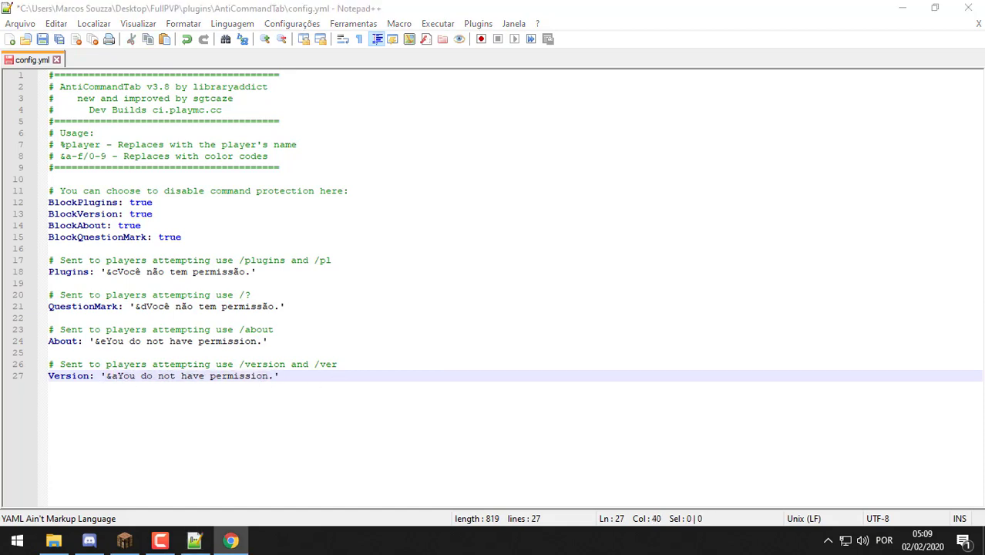
{"action": "key", "text": "alt+Tab"}
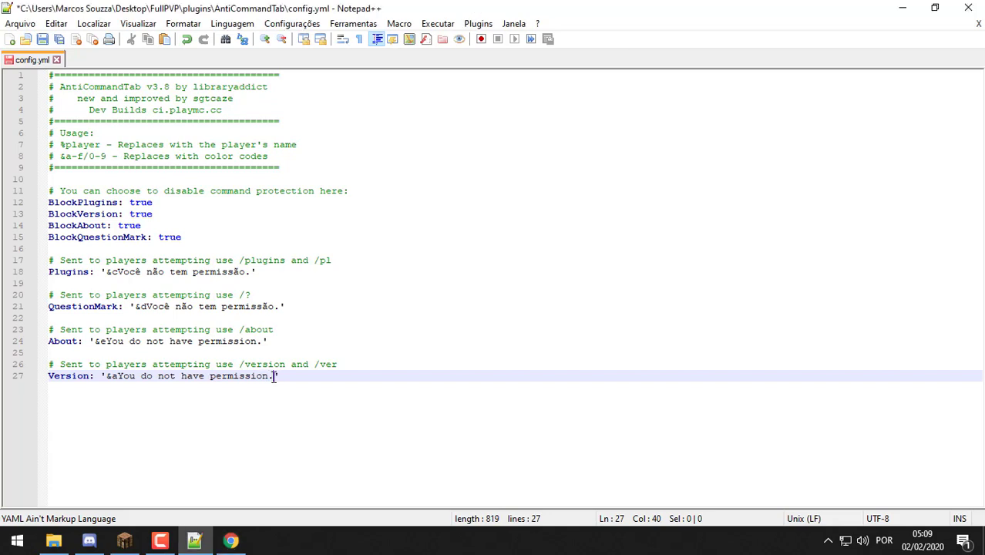
{"action": "left_click", "coordinate": [118, 378], "text": "shift"}
{"action": "type", "text": "Você não tem permissão."}
Change the colour code to &c on the QuestionMark, About and Version messages
{"action": "key", "text": "Up"}
{"action": "key", "text": "Up"}
{"action": "key", "text": "Up"}
{"action": "key", "text": "Up"}
{"action": "key", "text": "Up"}
{"action": "key", "text": "Up"}
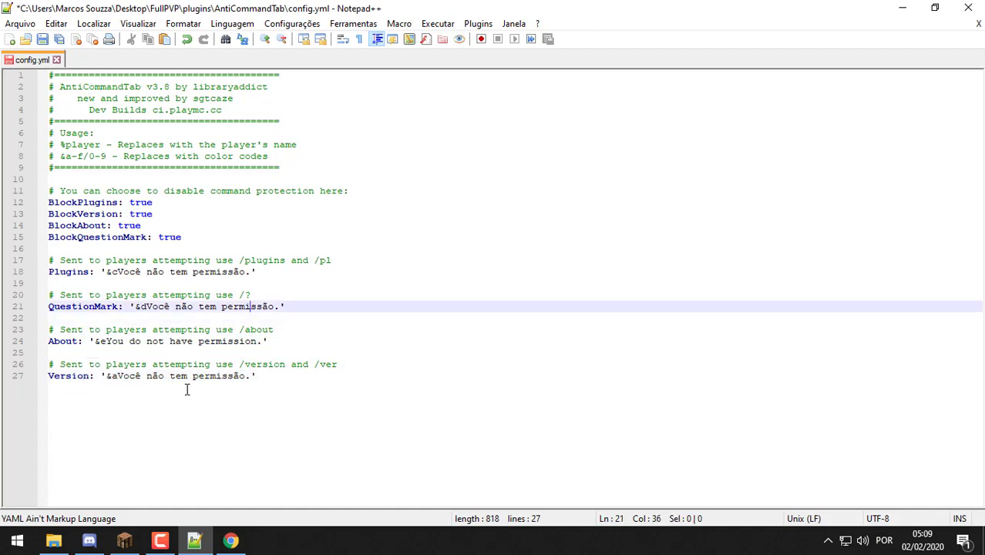
{"action": "key", "text": "Delete"}
{"action": "type", "text": "c"}
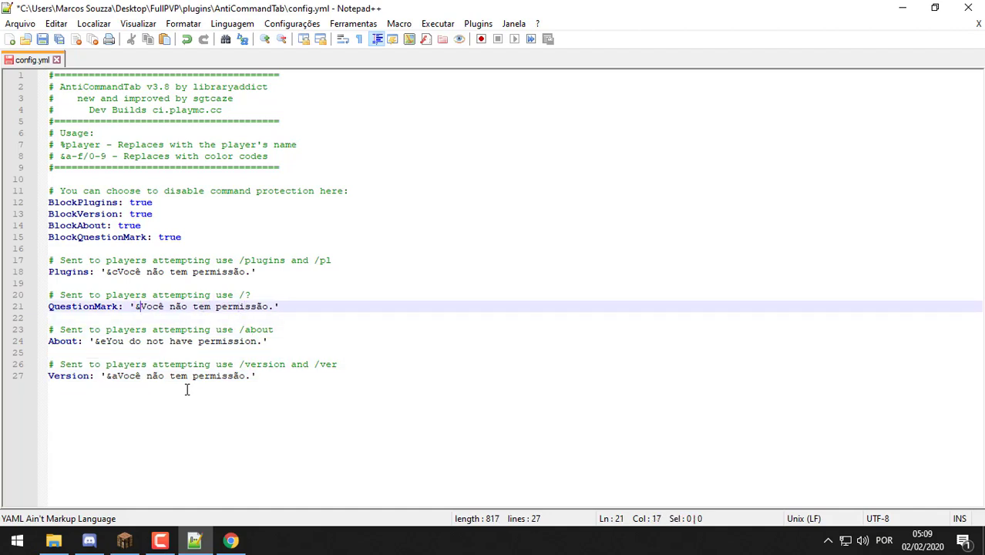
{"action": "key", "text": "Escape"}
{"action": "key", "text": "Down"}
{"action": "key", "text": "Down"}
{"action": "key", "text": "Down"}
{"action": "key", "text": "Left"}
{"action": "key", "text": "Left"}
{"action": "key", "text": "Left"}
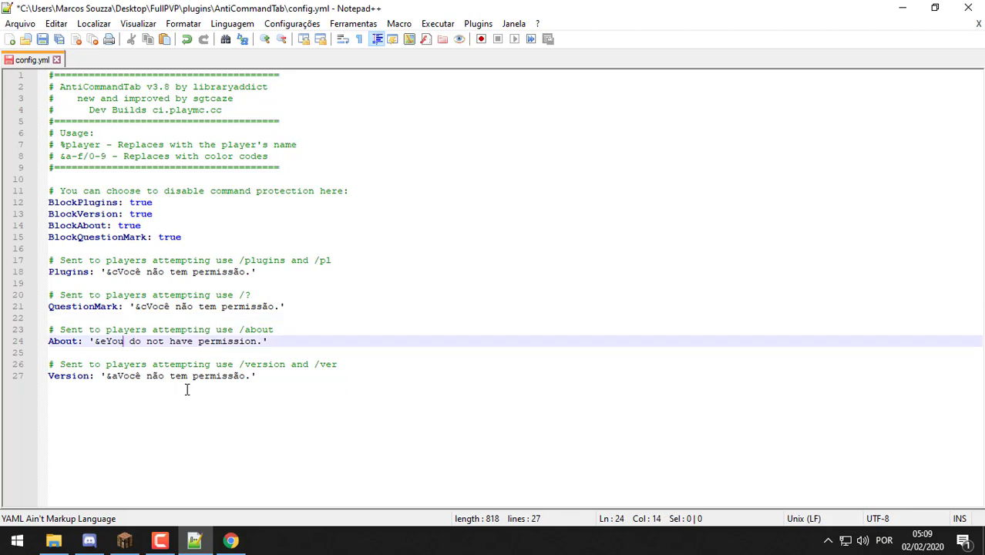
{"action": "key", "text": "BackSpace"}
{"action": "type", "text": "c"}
{"action": "key", "text": "Escape"}
{"action": "key", "text": "Down"}
{"action": "key", "text": "Down"}
{"action": "key", "text": "Down"}
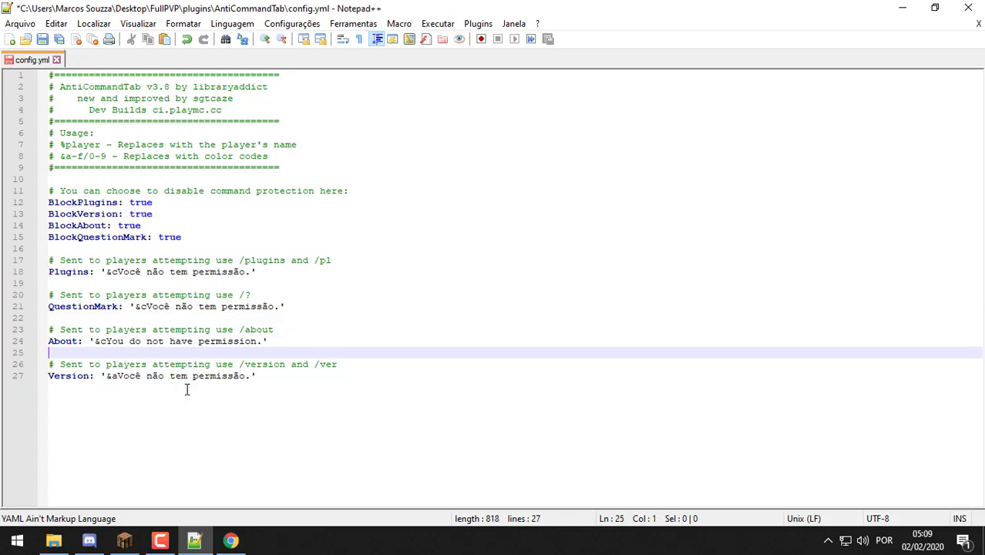
{"action": "key", "text": "Right"}
{"action": "key", "text": "Right"}
{"action": "key", "text": "Right"}
{"action": "key", "text": "Right"}
{"action": "key", "text": "Right"}
{"action": "key", "text": "Right"}
{"action": "key", "text": "Right"}
{"action": "key", "text": "Right"}
{"action": "key", "text": "Right"}
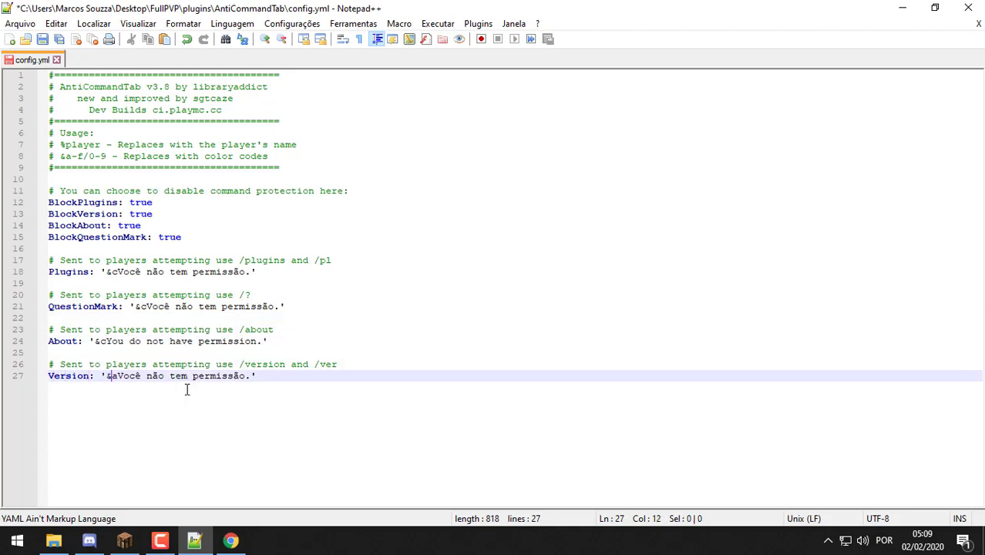
{"action": "key", "text": "Delete"}
{"action": "type", "text": "c"}
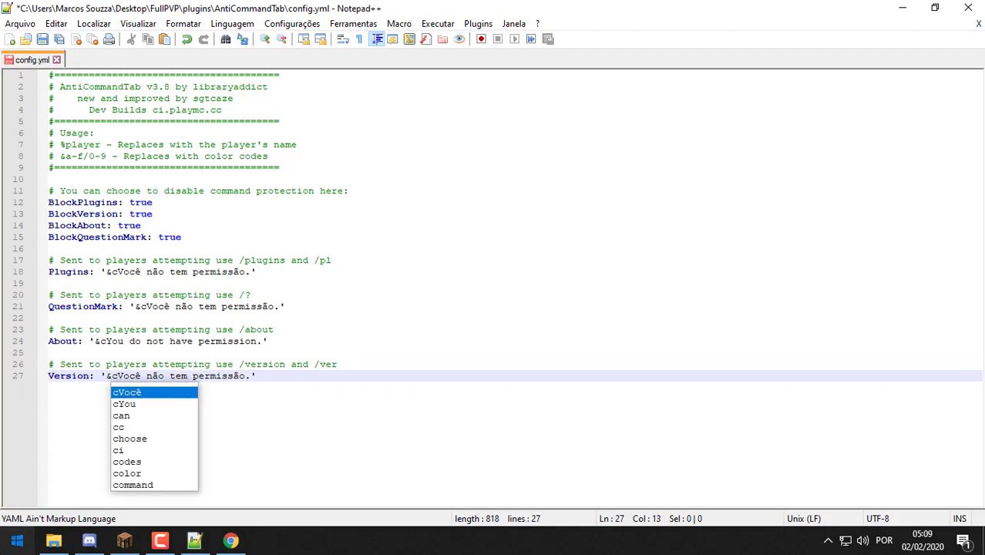
{"action": "left_click", "coordinate": [17, 540]}
Launch Bloco de Notas from a 'bloc' search and begin the first command with '/'
{"action": "type", "text": "bloc"}
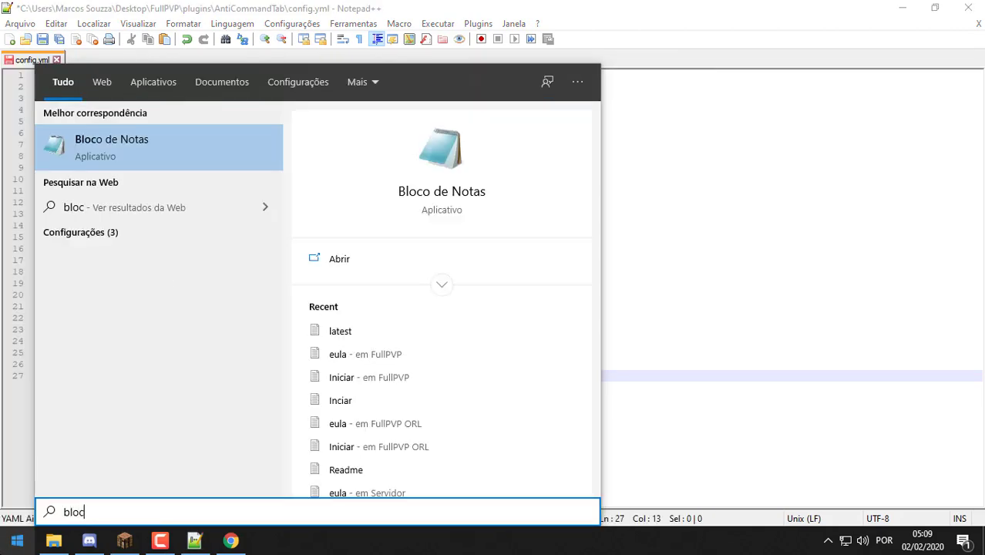
{"action": "key", "text": "Return"}
{"action": "type", "text": "plugins"}
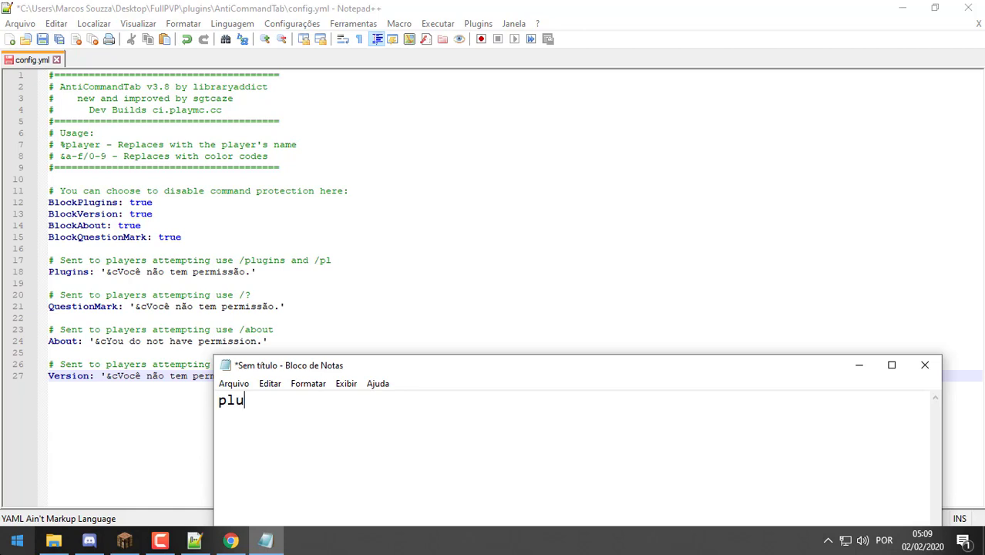
{"action": "key", "text": "BackSpace"}
{"action": "key", "text": "BackSpace"}
{"action": "key", "text": "BackSpace"}
{"action": "key", "text": "BackSpace"}
{"action": "key", "text": "BackSpace"}
{"action": "key", "text": "BackSpace"}
{"action": "type", "text": "/"}
{"action": "right_click", "coordinate": [578, 336]}
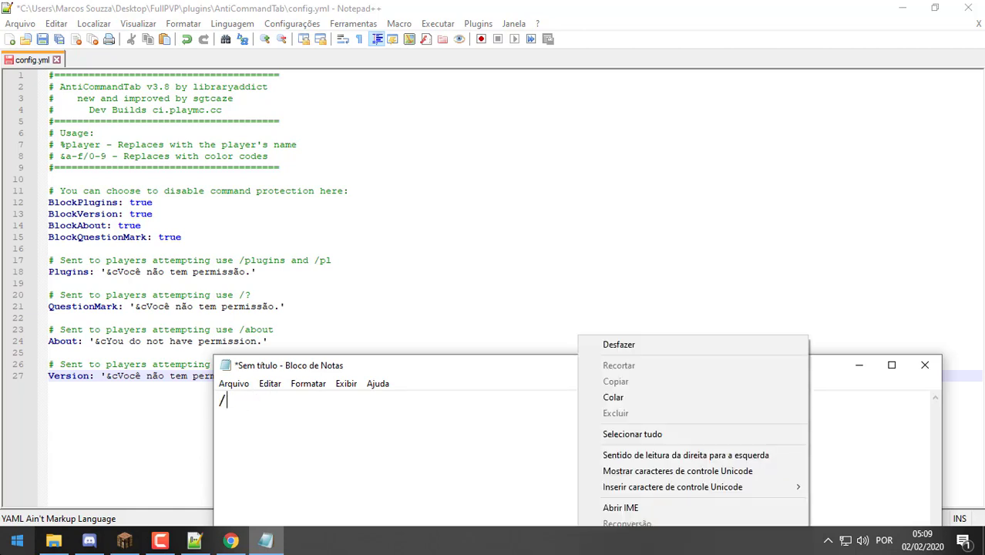
{"action": "left_click", "coordinate": [500, 423]}
Enter /plugins, /version and /about on three lines and move the Notepad window right
{"action": "type", "text": "pl"}
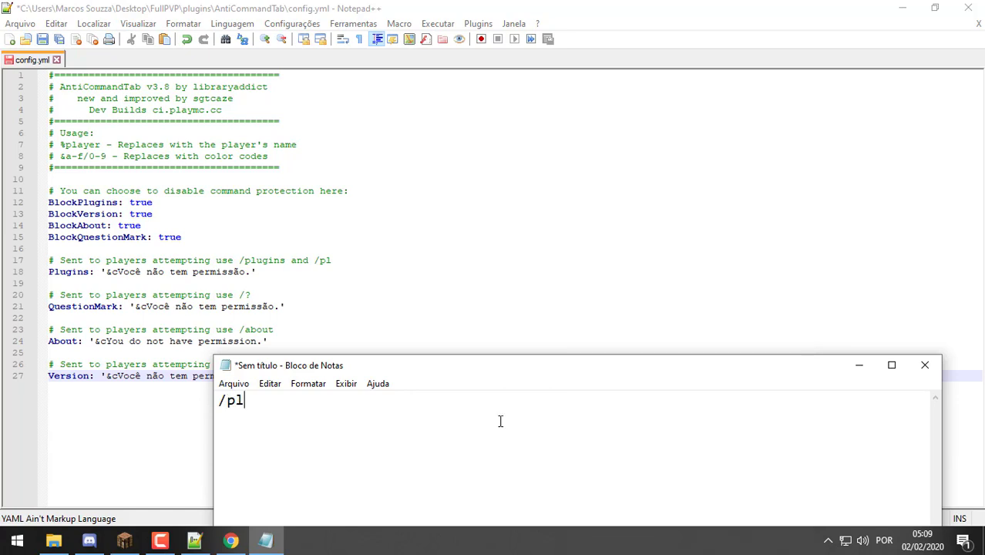
{"action": "type", "text": "ugins"}
{"action": "key", "text": "Return"}
{"action": "type", "text": "/ve"}
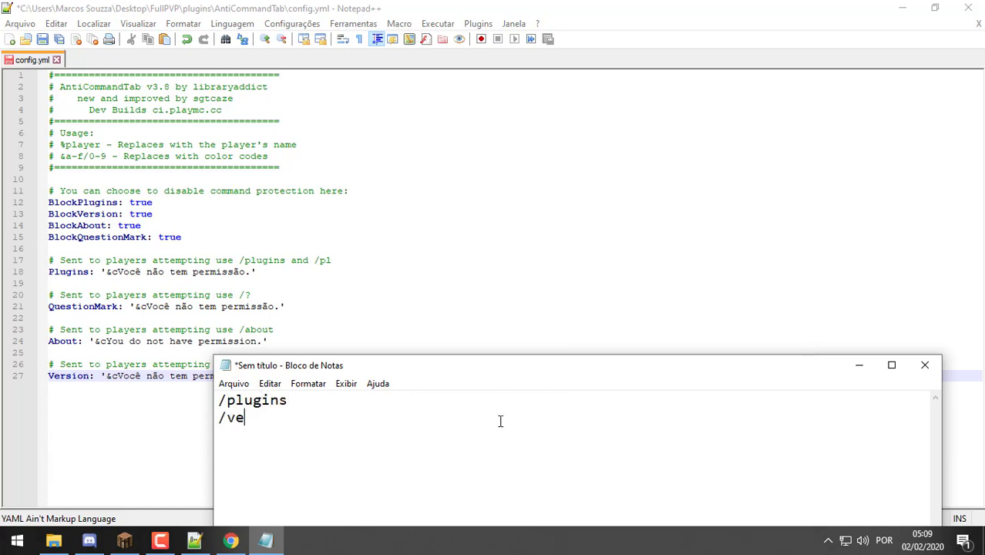
{"action": "type", "text": "rsion"}
{"action": "key", "text": "Return"}
{"action": "type", "text": "/about"}
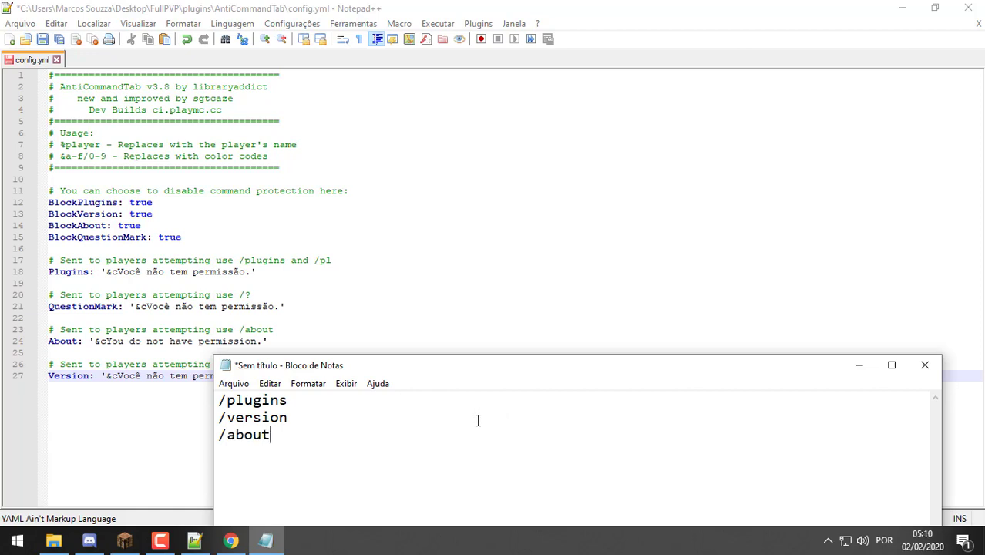
{"action": "left_click_drag", "start_coordinate": [369, 453], "coordinate": [219, 357]}
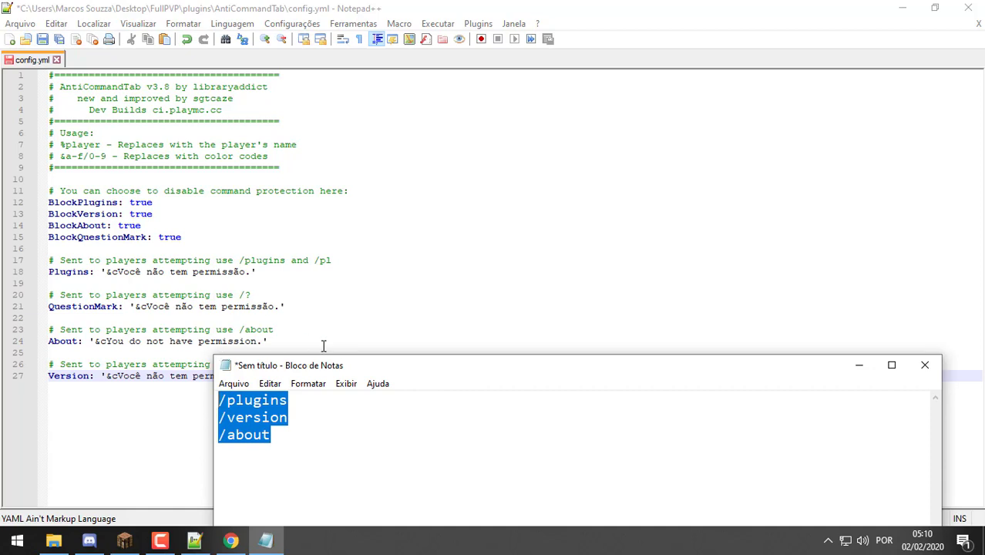
{"action": "left_click_drag", "start_coordinate": [357, 363], "coordinate": [531, 217]}
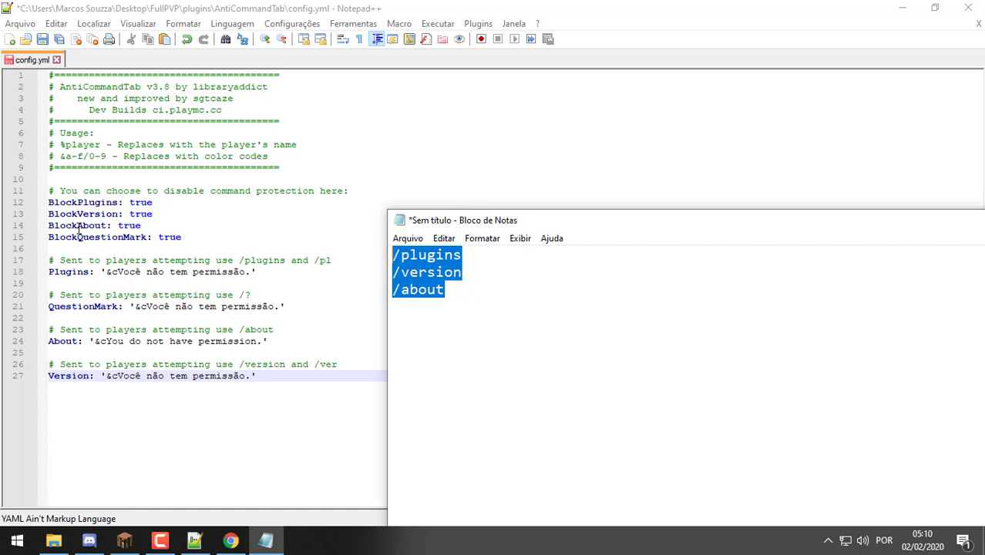
Paste 'Você não tem permissão.' from line 21 over the About message on line 24, then save
{"action": "left_click", "coordinate": [306, 378]}
{"action": "left_click_drag", "start_coordinate": [306, 379], "coordinate": [78, 260]}
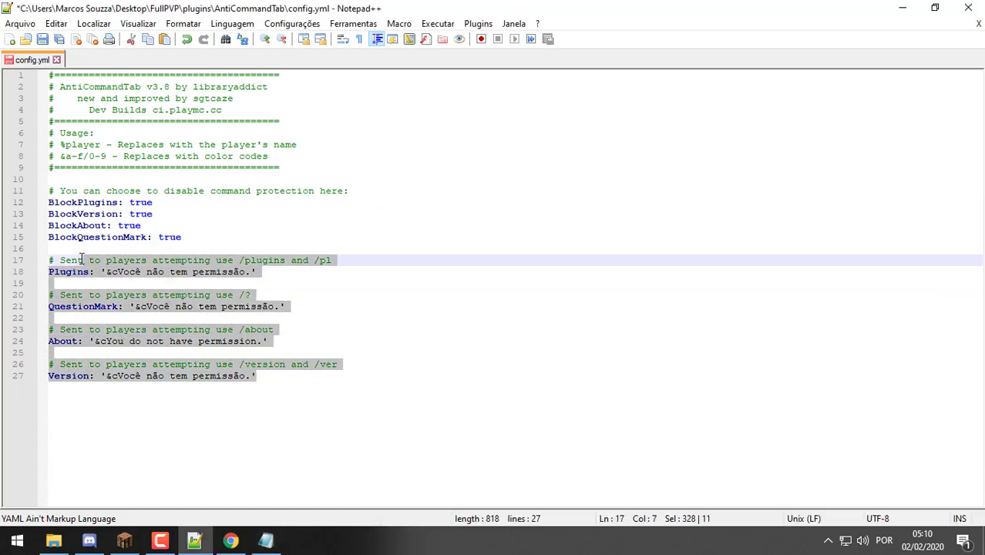
{"action": "left_click", "coordinate": [286, 377]}
{"action": "left_click_drag", "start_coordinate": [315, 383], "coordinate": [3, 248]}
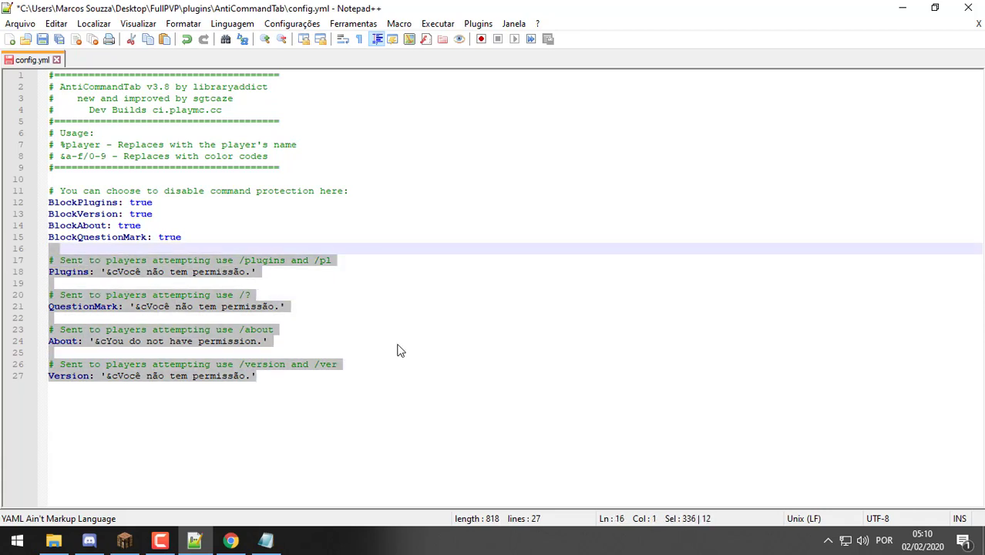
{"action": "left_click", "coordinate": [275, 315]}
{"action": "left_click_drag", "start_coordinate": [279, 306], "coordinate": [146, 306]}
{"action": "key", "text": "ctrl+c"}
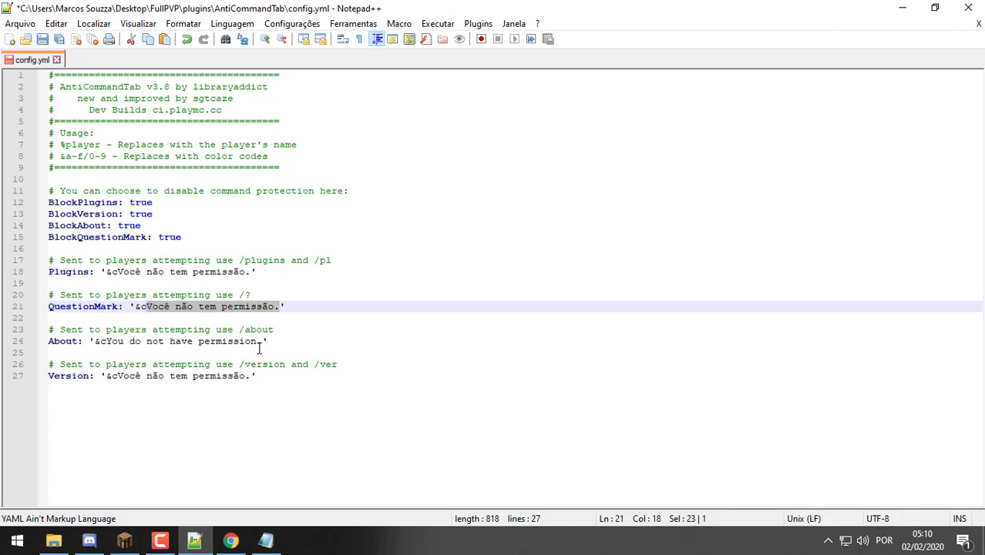
{"action": "left_click_drag", "start_coordinate": [263, 342], "coordinate": [108, 346]}
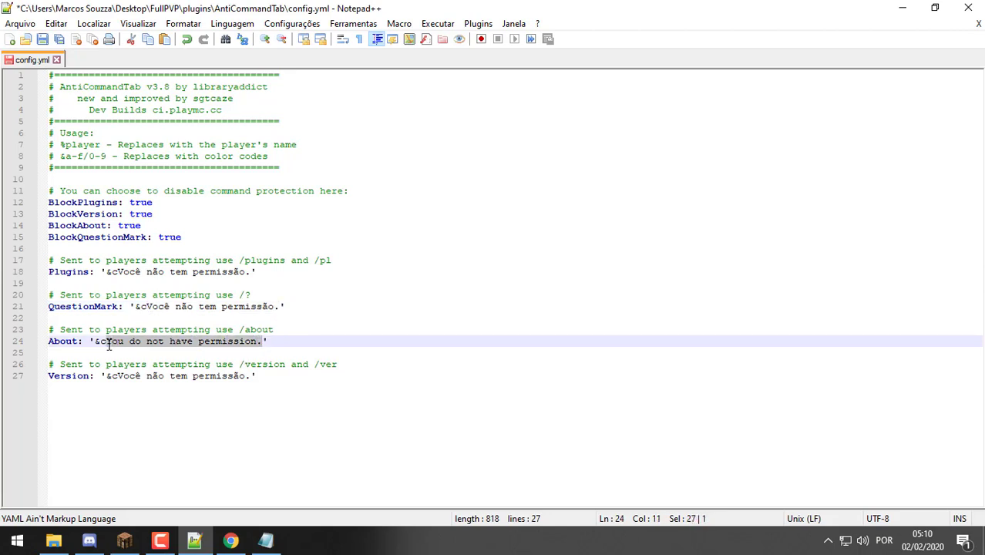
{"action": "key", "text": "ctrl+v"}
{"action": "key", "text": "ctrl+s"}
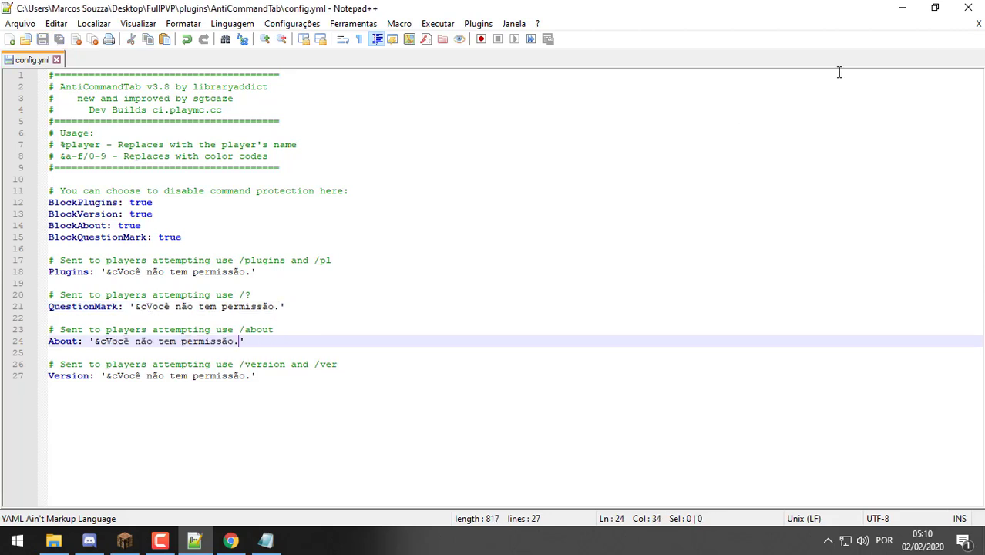
Close Notepad++, go to plugins > AuthMe, and briefly open the authme log
{"action": "left_click", "coordinate": [978, 24]}
{"action": "key", "text": "alt+F4"}
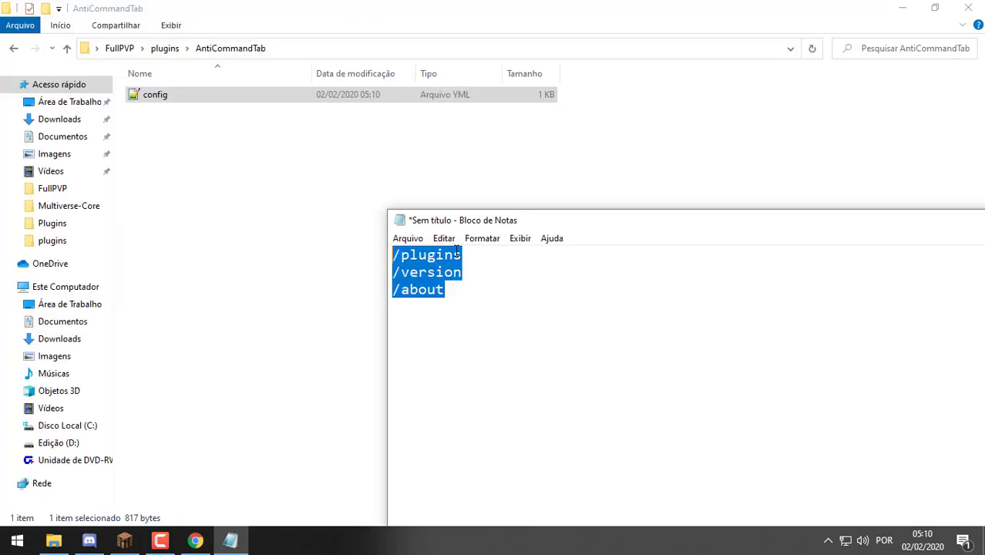
{"action": "left_click", "coordinate": [174, 48]}
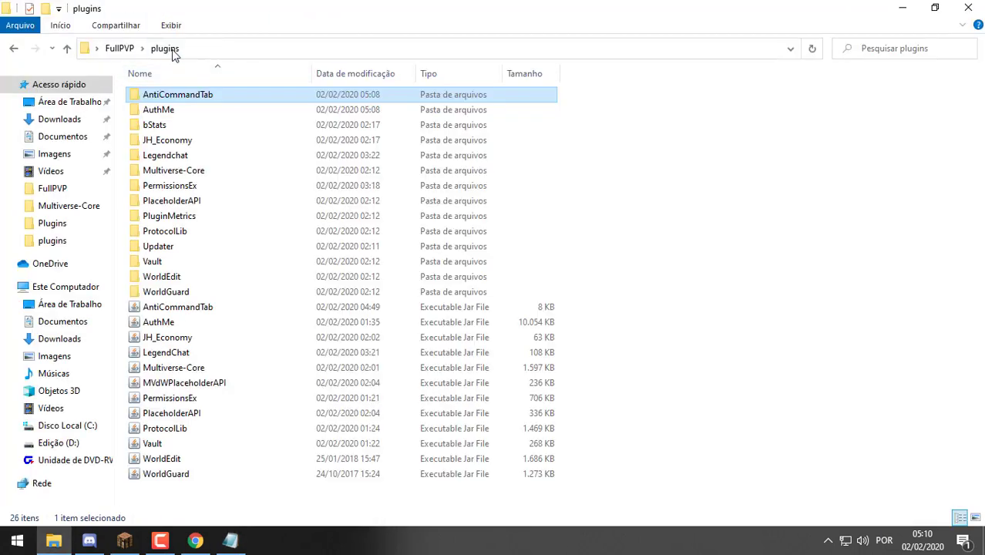
{"action": "double_click", "coordinate": [222, 110]}
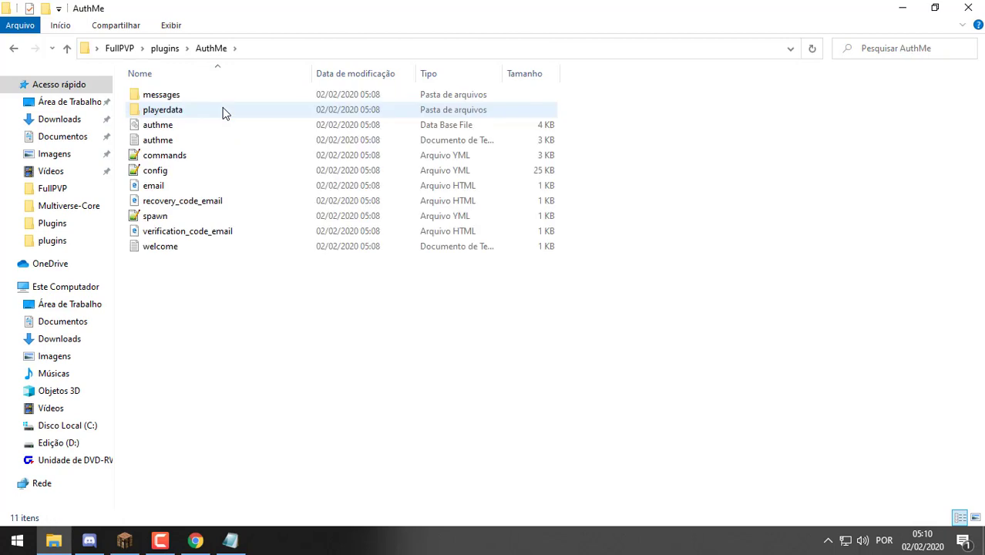
{"action": "left_click", "coordinate": [246, 144]}
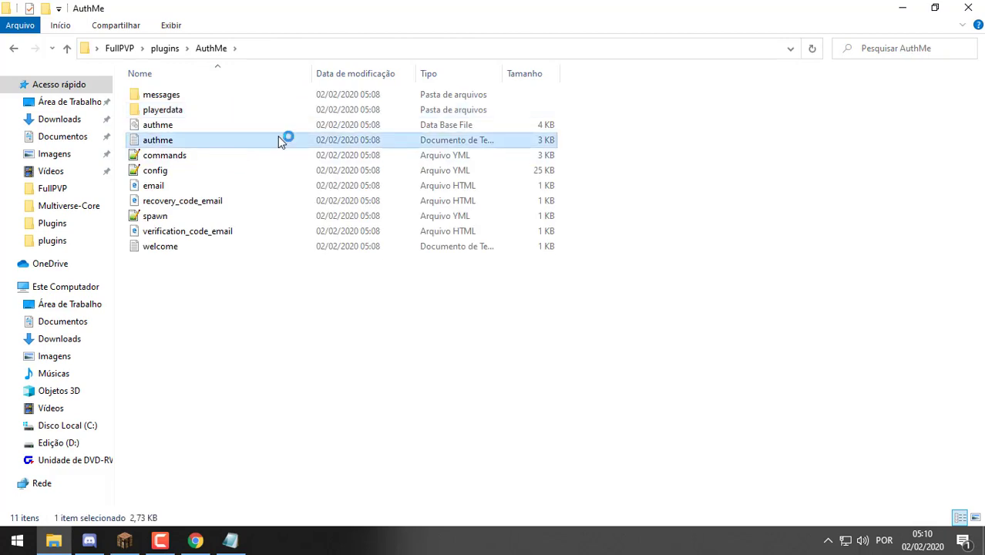
{"action": "double_click", "coordinate": [246, 143]}
{"action": "left_click", "coordinate": [939, 360]}
Open the authme log in Notepad++, look through it, and close the editor
{"action": "right_click", "coordinate": [194, 140]}
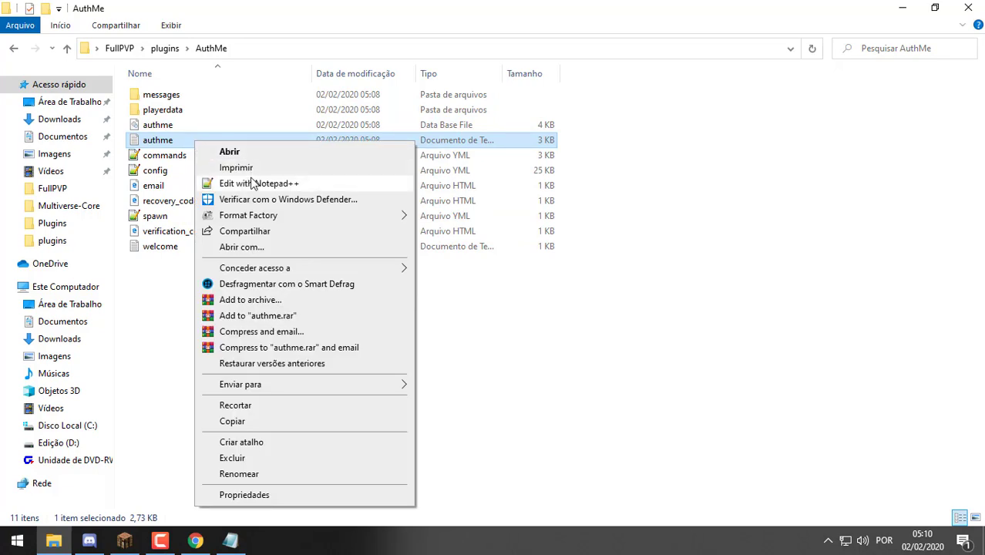
{"action": "left_click", "coordinate": [252, 183]}
{"action": "scroll", "coordinate": [364, 238], "scroll_direction": "down", "scroll_amount": 1}
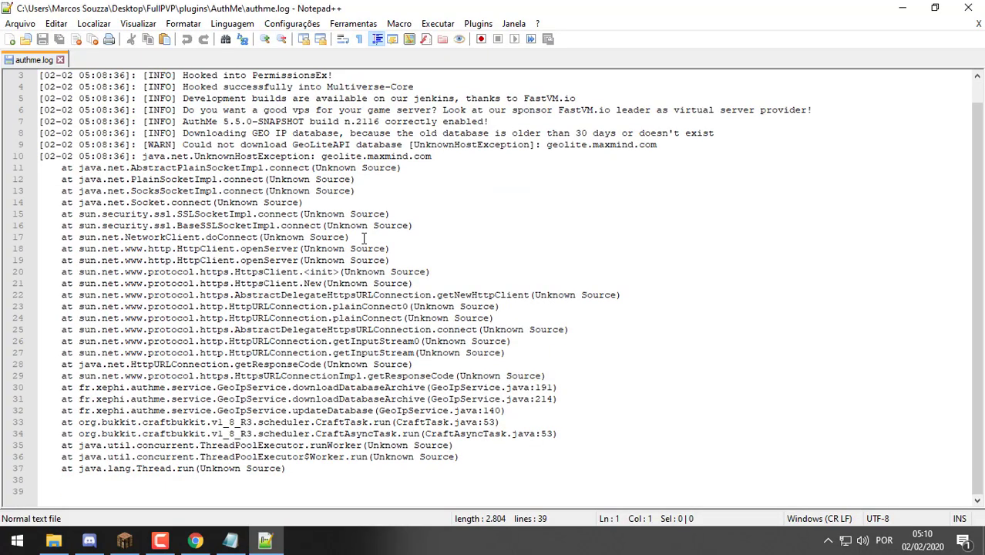
{"action": "left_click_drag", "start_coordinate": [392, 212], "coordinate": [231, 485]}
{"action": "left_click", "coordinate": [722, 156]}
{"action": "scroll", "coordinate": [699, 178], "scroll_direction": "up", "scroll_amount": 1}
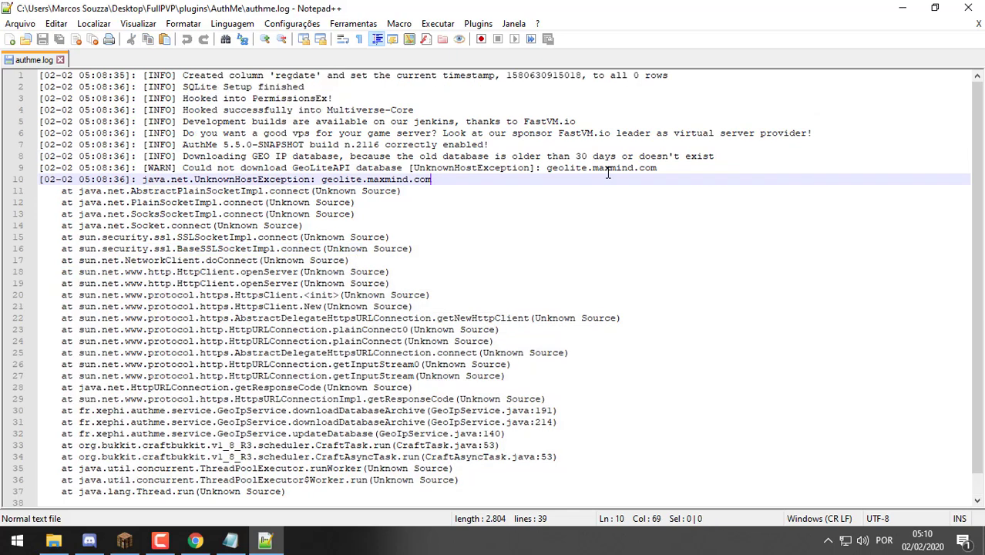
{"action": "left_click", "coordinate": [978, 24]}
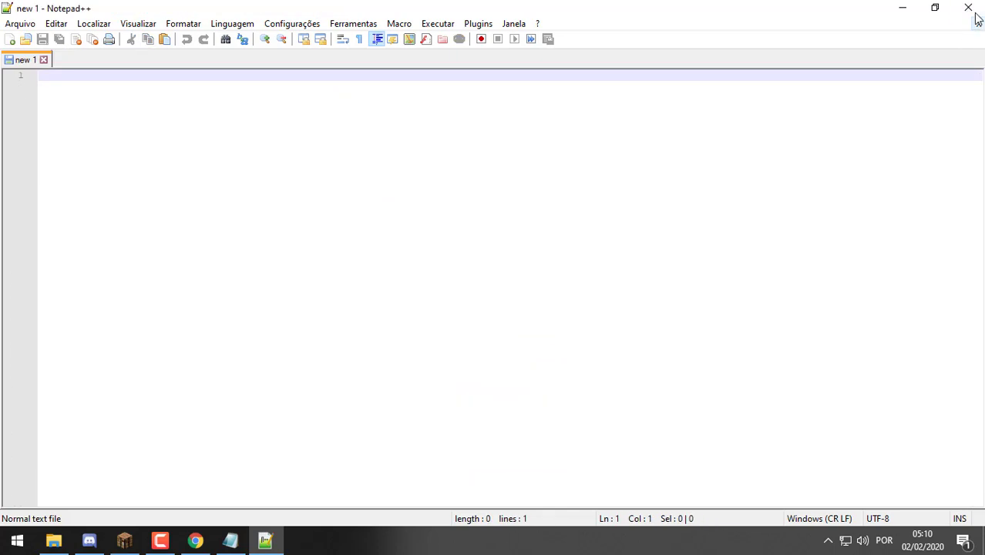
{"action": "left_click", "coordinate": [969, 8]}
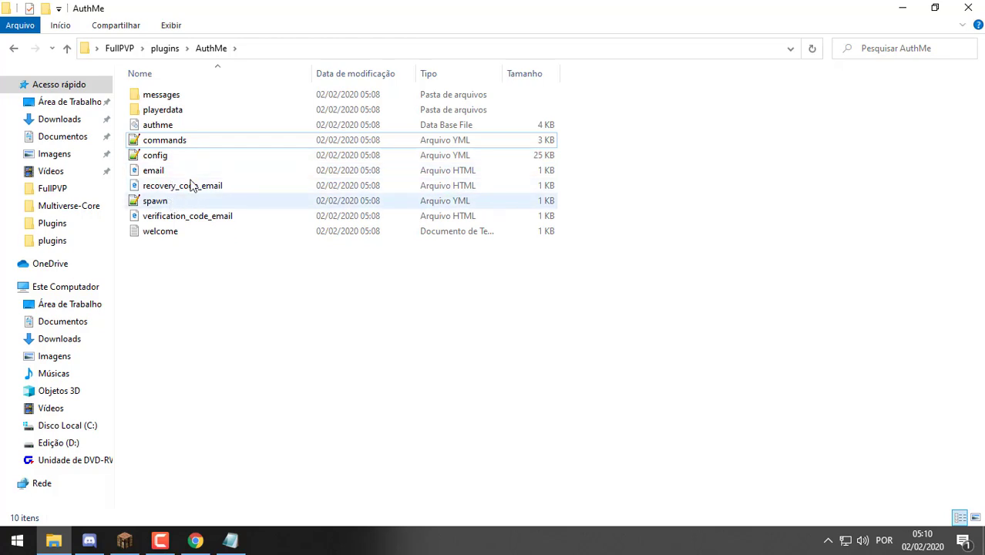
Open welcome.txt in Notepad++, select all its text, and close it unchanged
{"action": "left_click", "coordinate": [193, 230]}
{"action": "right_click", "coordinate": [193, 231]}
{"action": "left_click", "coordinate": [256, 203]}
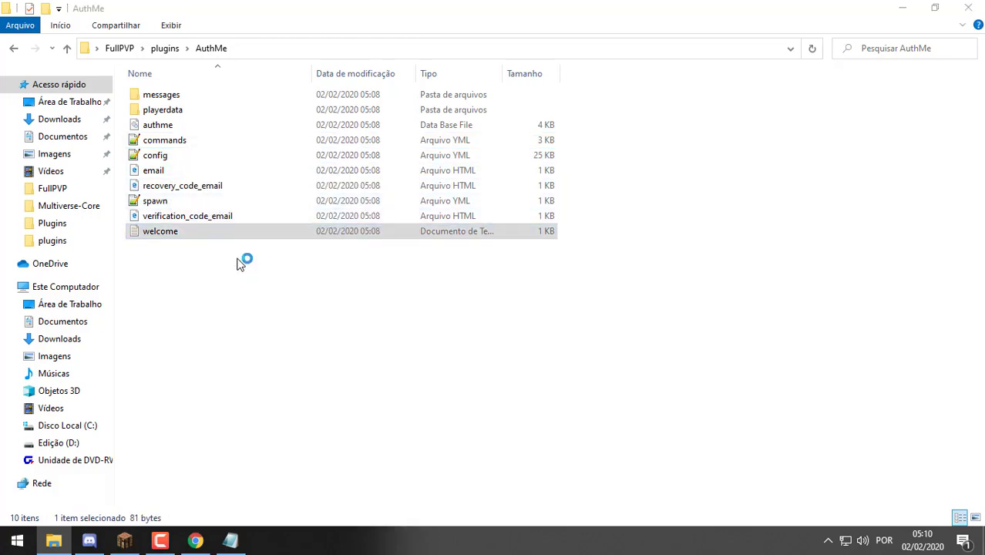
{"action": "key", "text": "ctrl+a"}
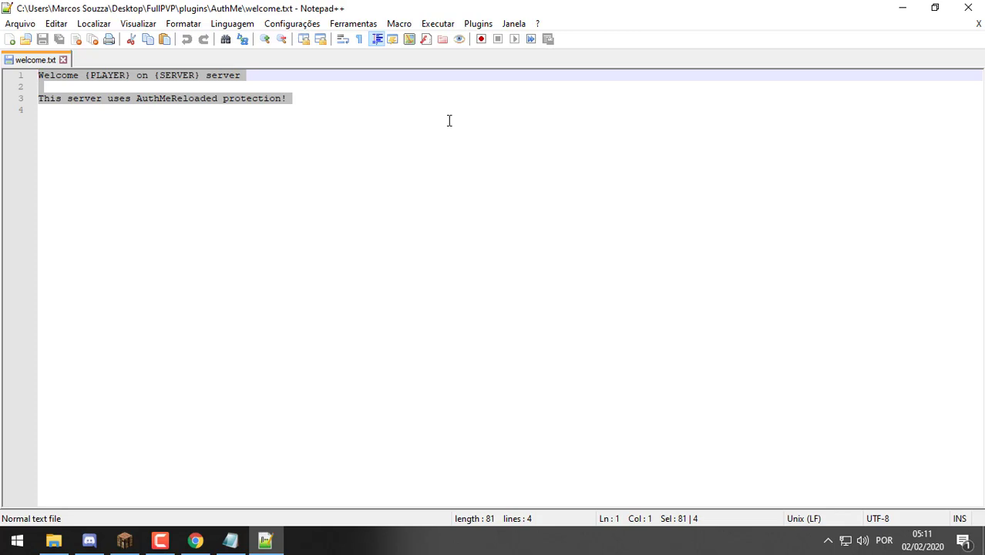
{"action": "left_click", "coordinate": [977, 24]}
{"action": "left_click", "coordinate": [968, 8]}
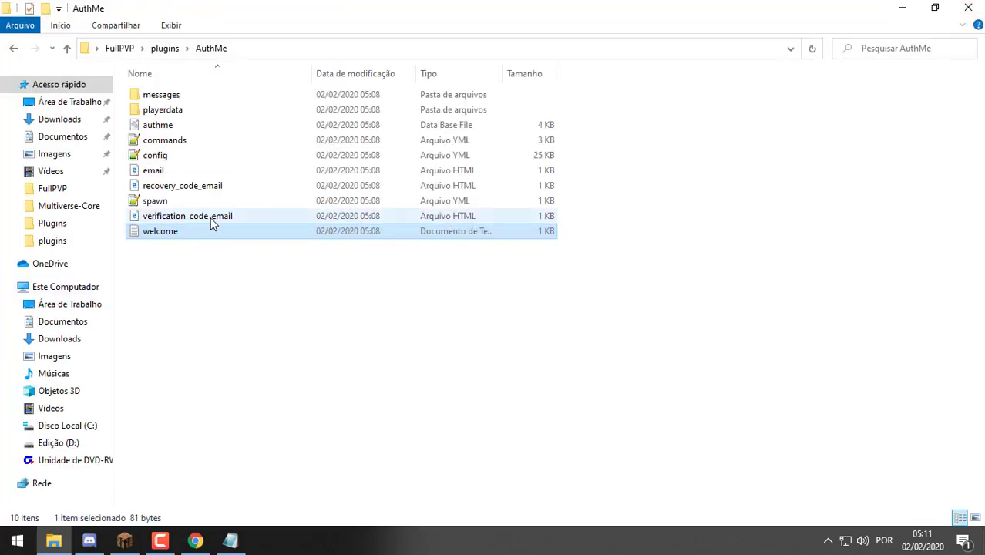
Open spawn.yml in Notepad++, select all its text, and close the editor
{"action": "left_click", "coordinate": [241, 200]}
{"action": "right_click", "coordinate": [240, 200]}
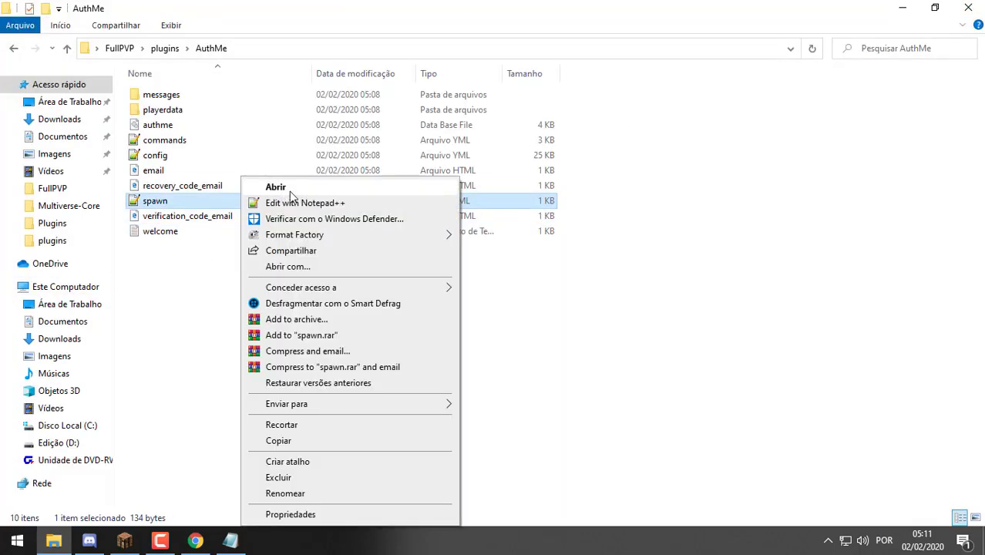
{"action": "left_click", "coordinate": [309, 202]}
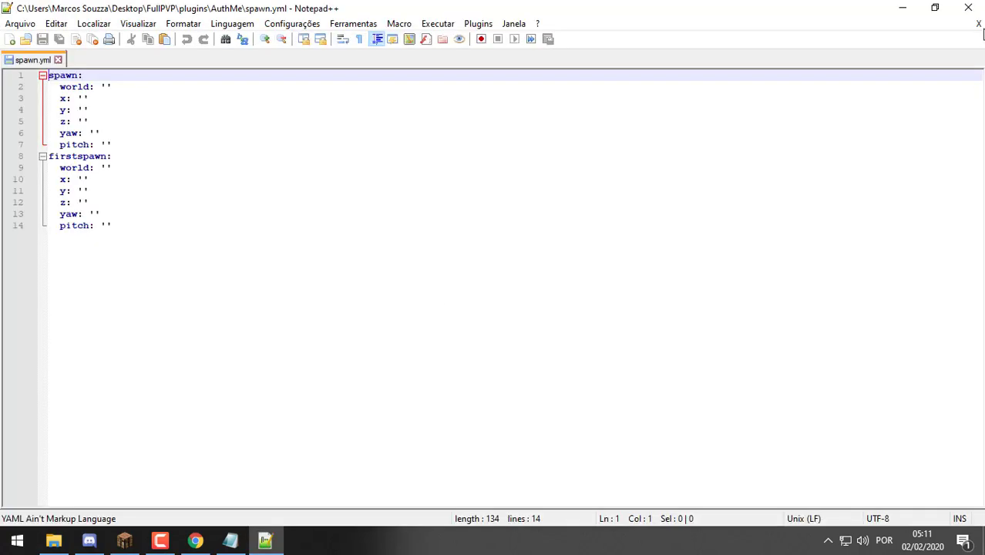
{"action": "key", "text": "ctrl+a"}
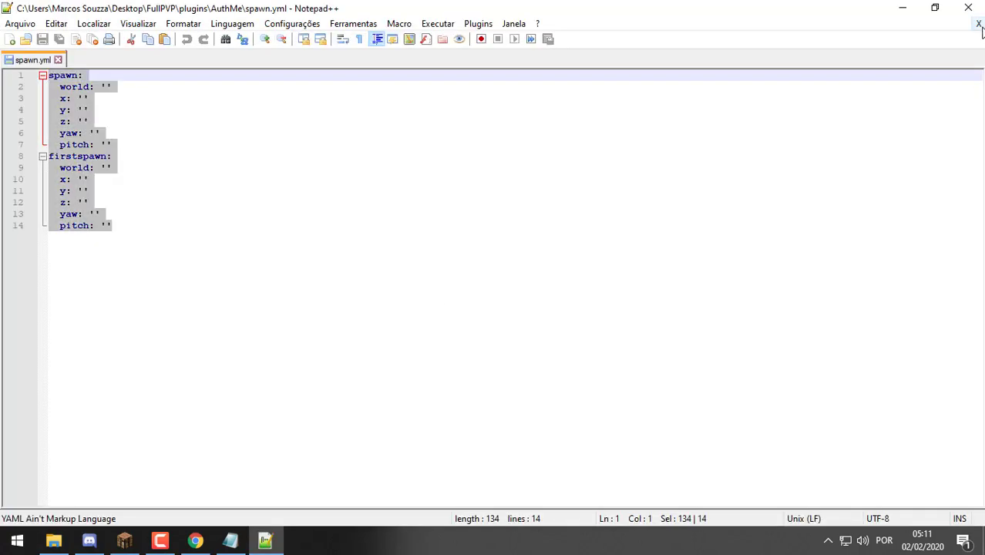
{"action": "left_click", "coordinate": [978, 24]}
{"action": "left_click", "coordinate": [968, 8]}
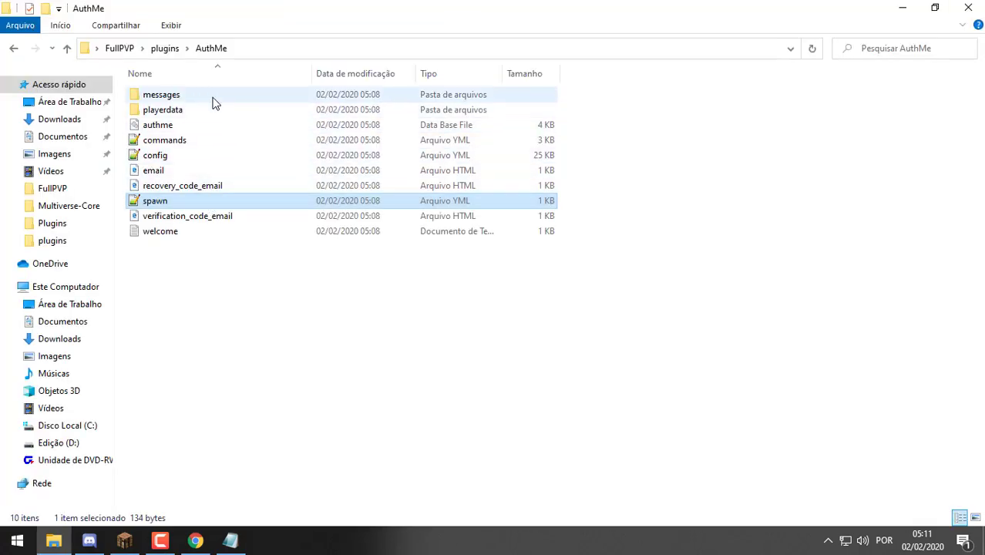
Open AuthMe's config.yml and search for 'lang' to jump to the messagesLanguage setting
{"action": "left_click", "coordinate": [206, 161]}
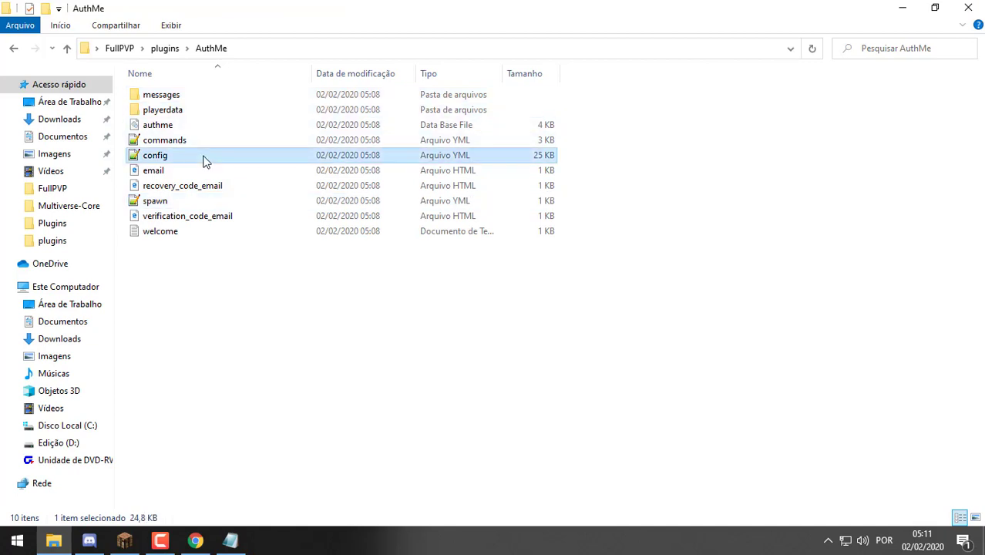
{"action": "double_click", "coordinate": [206, 161]}
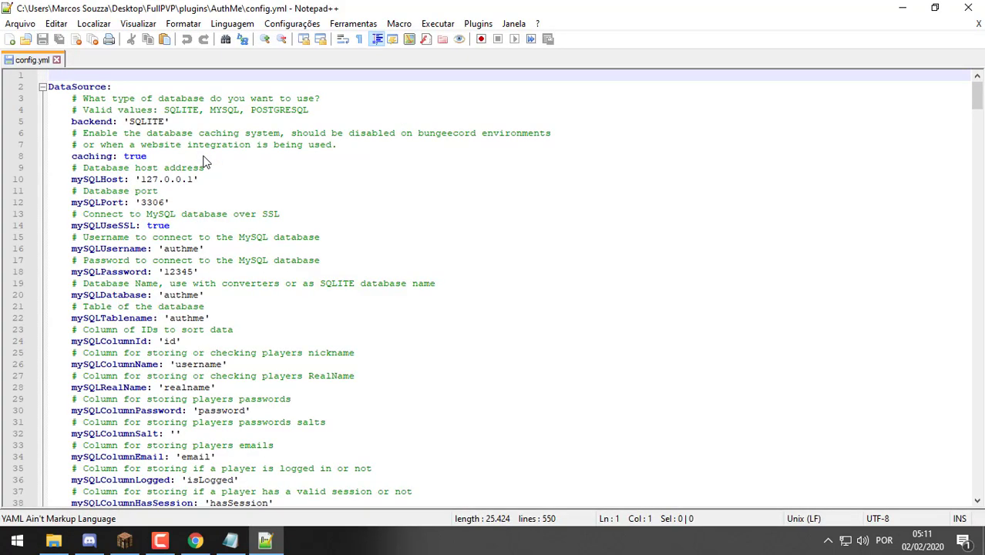
{"action": "scroll", "coordinate": [155, 146], "scroll_direction": "down", "scroll_amount": 1}
{"action": "scroll", "coordinate": [116, 125], "scroll_direction": "up", "scroll_amount": 1}
{"action": "scroll", "coordinate": [274, 165], "scroll_direction": "down", "scroll_amount": 2}
{"action": "key", "text": "ctrl+f"}
{"action": "type", "text": "lang"}
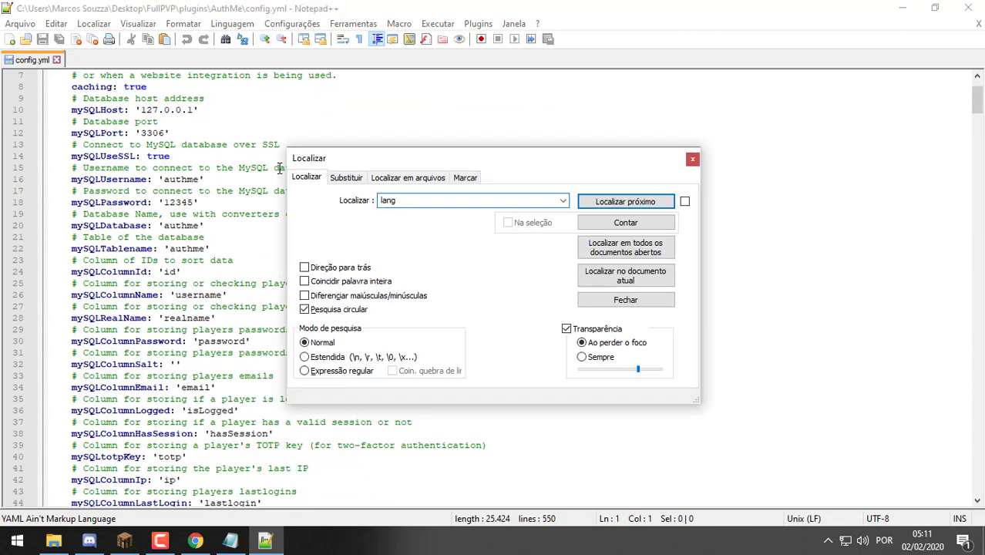
{"action": "left_click", "coordinate": [692, 159]}
{"action": "key", "text": "ctrl+f"}
{"action": "type", "text": "lang"}
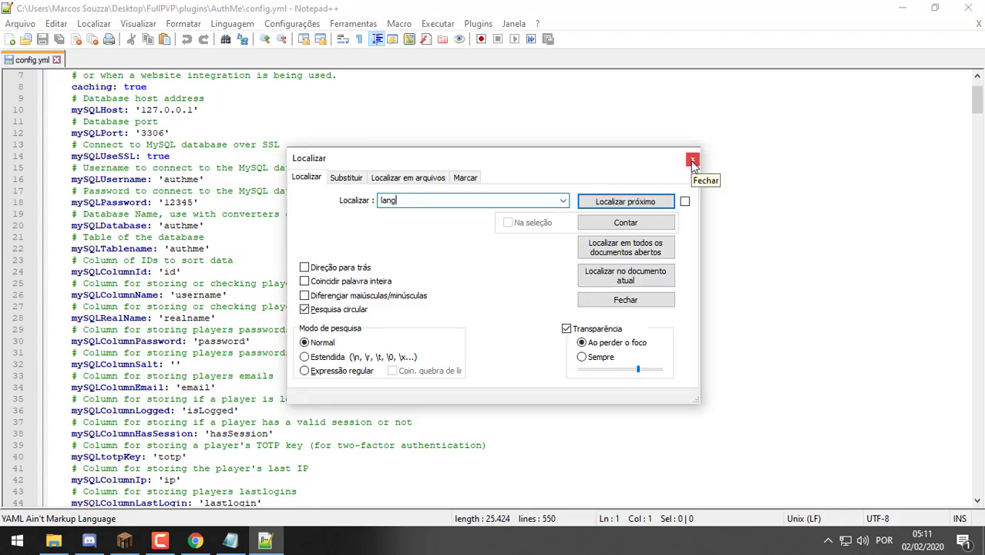
{"action": "key", "text": "Return"}
Select the 'en' language code and the translations URL on line 104, then switch to the browser
{"action": "left_click_drag", "start_coordinate": [530, 164], "coordinate": [811, 136]}
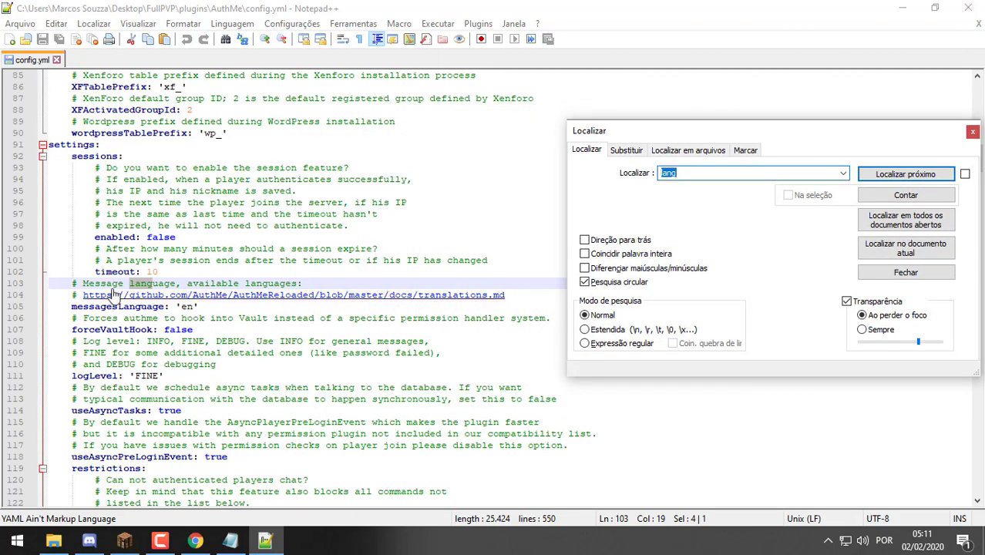
{"action": "triple_click", "coordinate": [186, 307]}
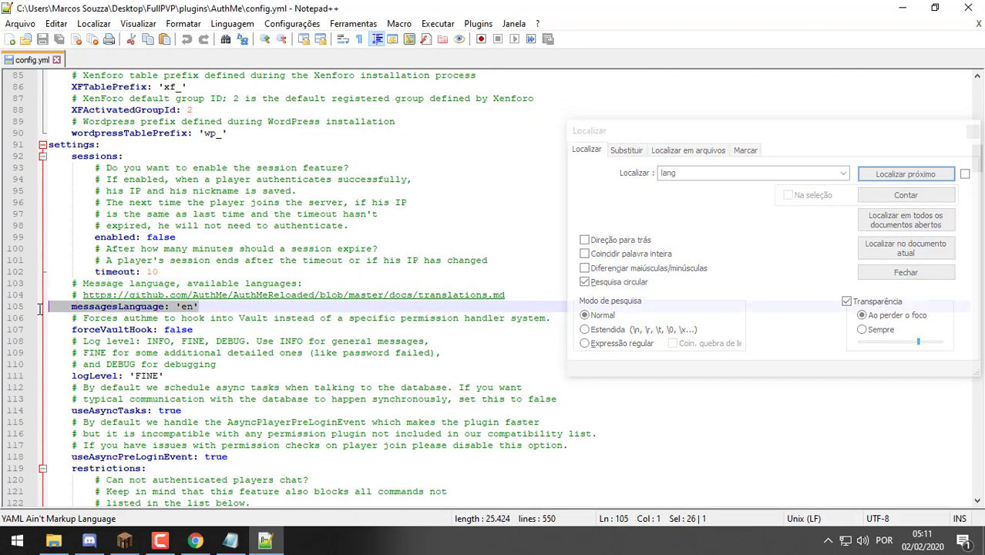
{"action": "double_click", "coordinate": [185, 306]}
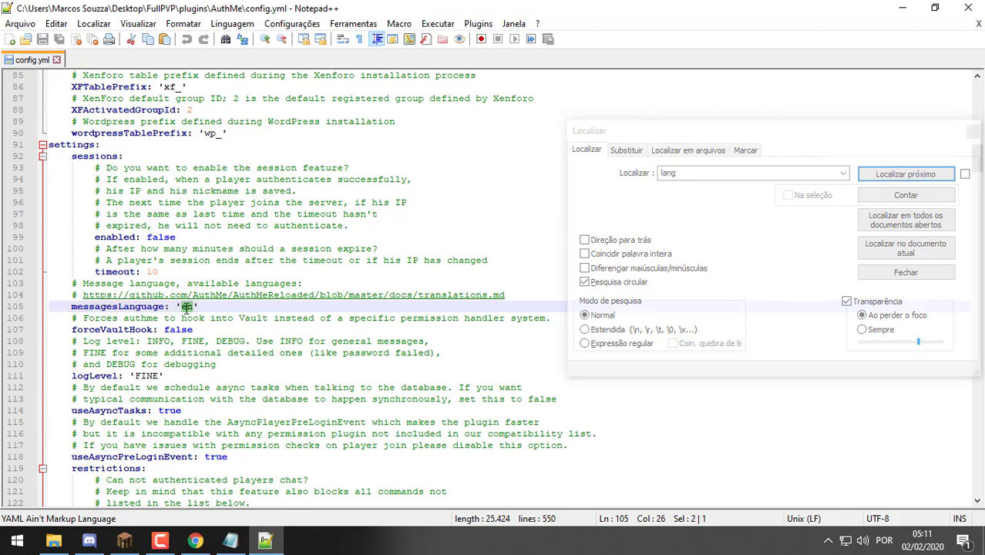
{"action": "left_click_drag", "start_coordinate": [529, 295], "coordinate": [82, 295]}
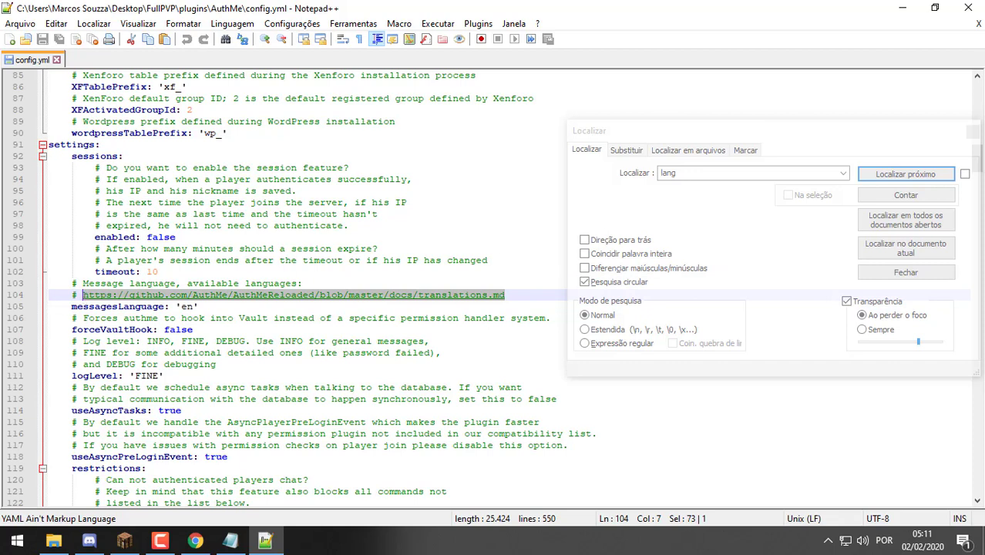
{"action": "key", "text": "alt+Tab"}
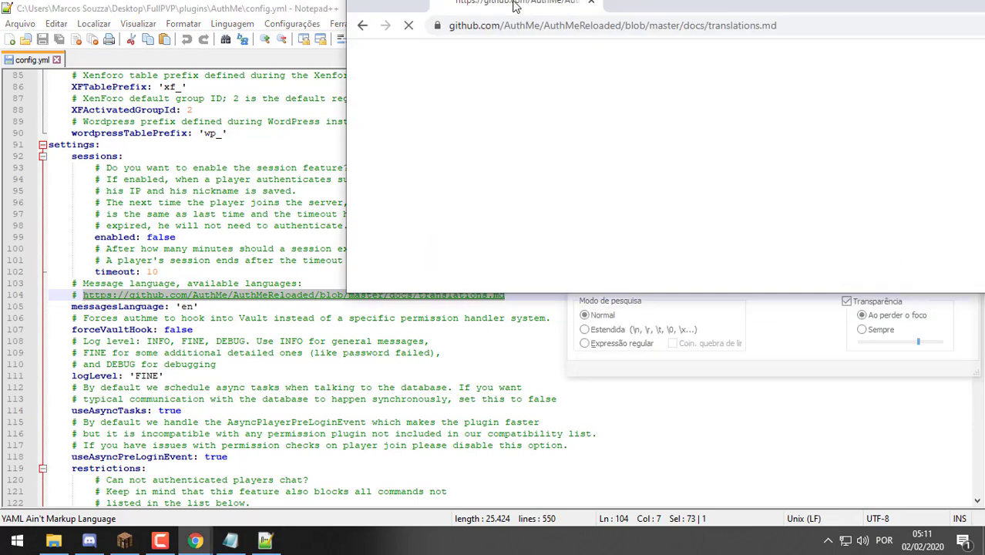
Scroll the AuthMe translations table to find codes like br for Brazilian, then leave Chrome
{"action": "scroll", "coordinate": [287, 263], "scroll_direction": "down", "scroll_amount": 6}
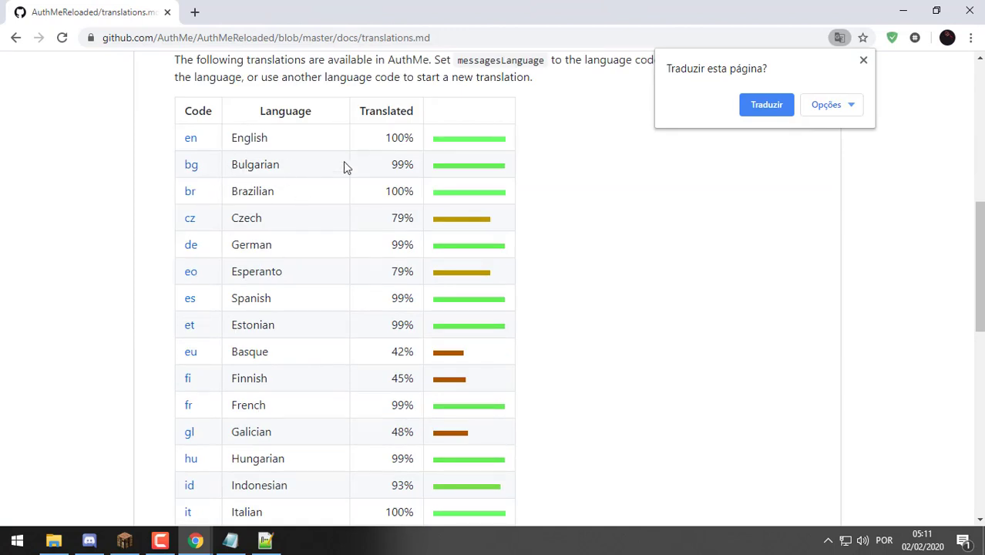
{"action": "scroll", "coordinate": [277, 195], "scroll_direction": "down", "scroll_amount": 4}
{"action": "scroll", "coordinate": [279, 198], "scroll_direction": "up", "scroll_amount": 4}
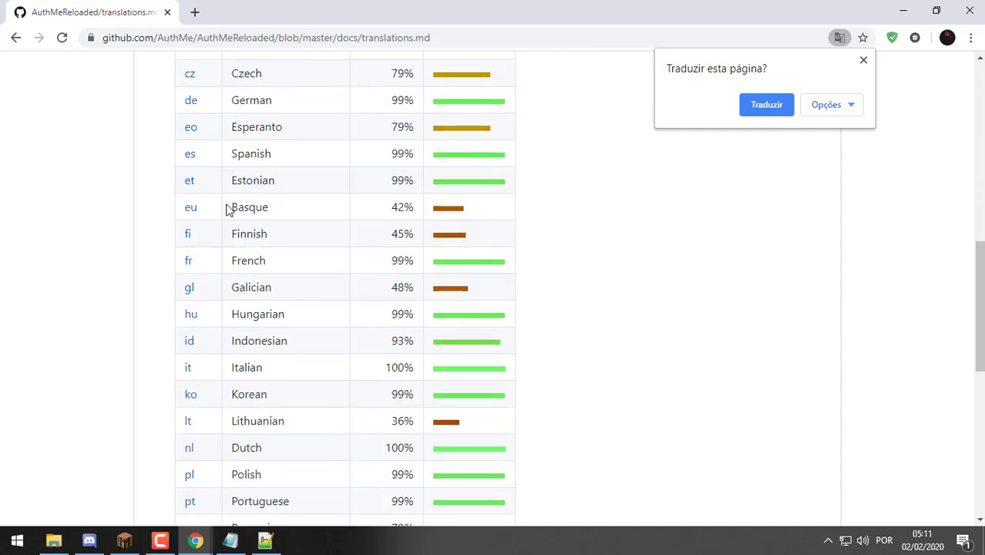
{"action": "left_click", "coordinate": [904, 11]}
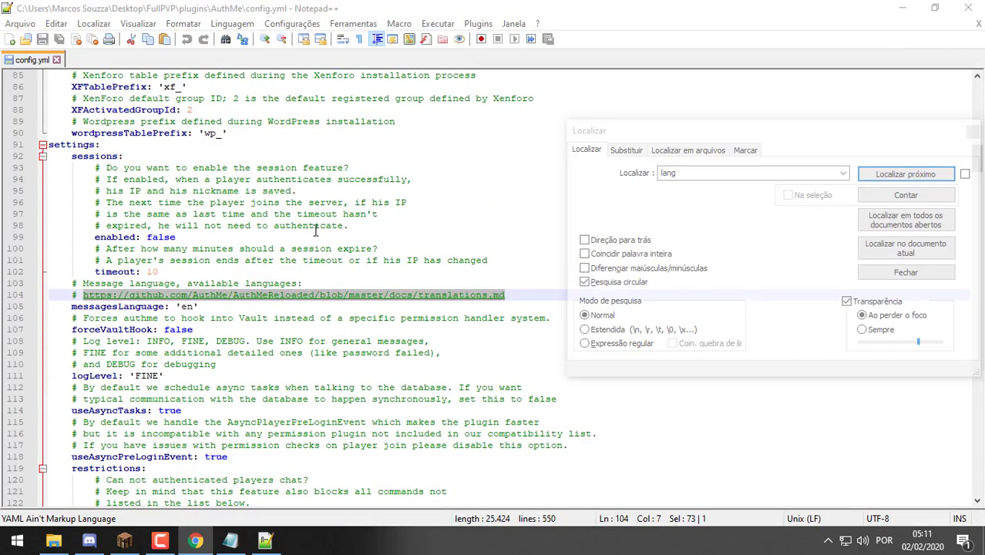
Change messagesLanguage from 'en' to 'br'
{"action": "key", "text": "Down"}
{"action": "key", "text": "End"}
{"action": "key", "text": "Left"}
{"action": "key", "text": "BackSpace"}
{"action": "key", "text": "BackSpace"}
{"action": "type", "text": "br"}
{"action": "left_click", "coordinate": [317, 225]}
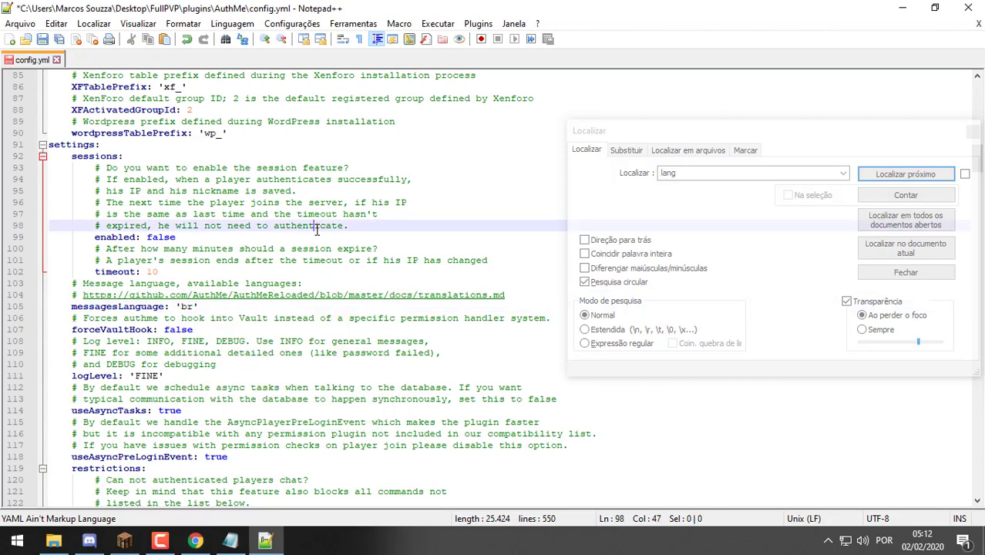
Search for 'IP' and set maxRegPerIp to 3
{"action": "scroll", "coordinate": [316, 229], "scroll_direction": "down", "scroll_amount": 1}
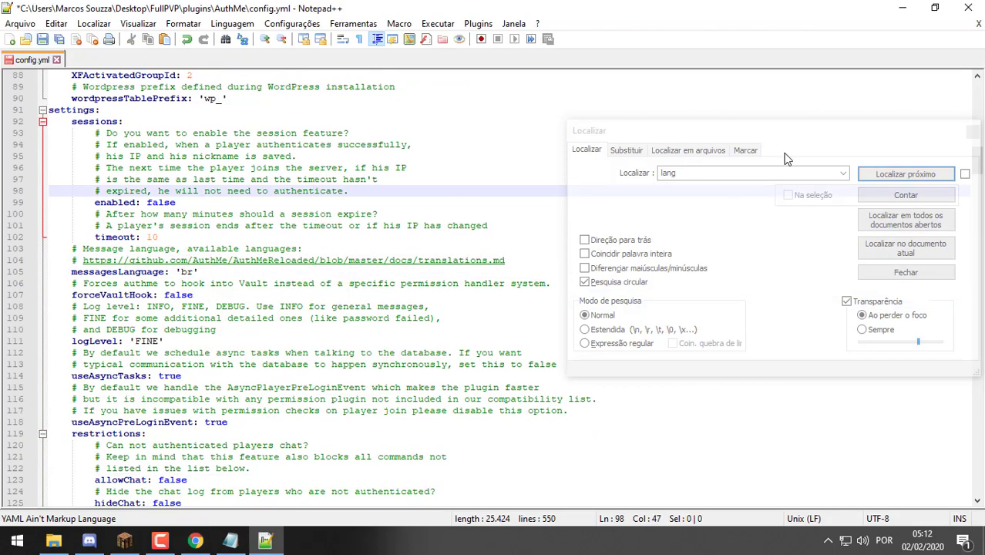
{"action": "left_click", "coordinate": [746, 174]}
{"action": "left_click", "coordinate": [745, 174]}
{"action": "key", "text": "ctrl+a"}
{"action": "type", "text": "IP"}
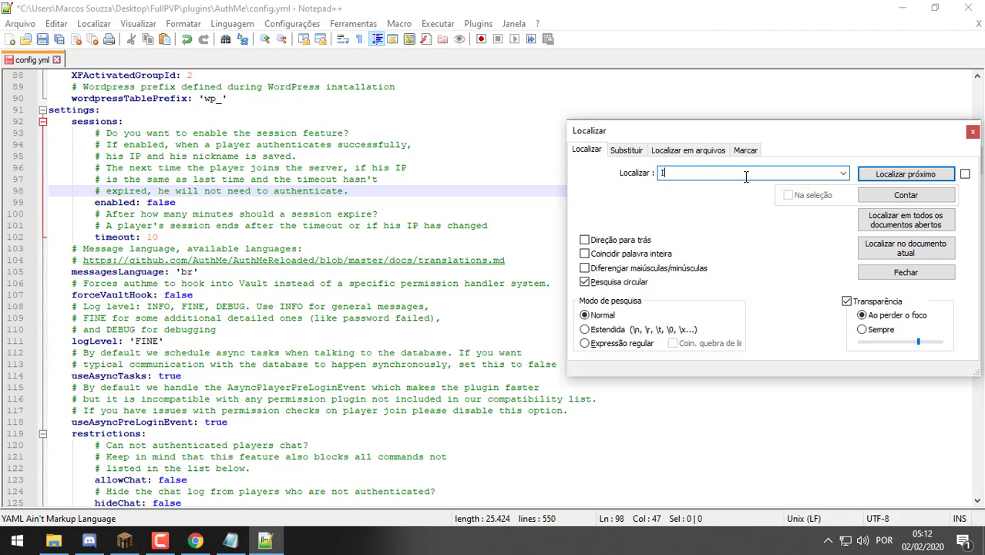
{"action": "key", "text": "Return"}
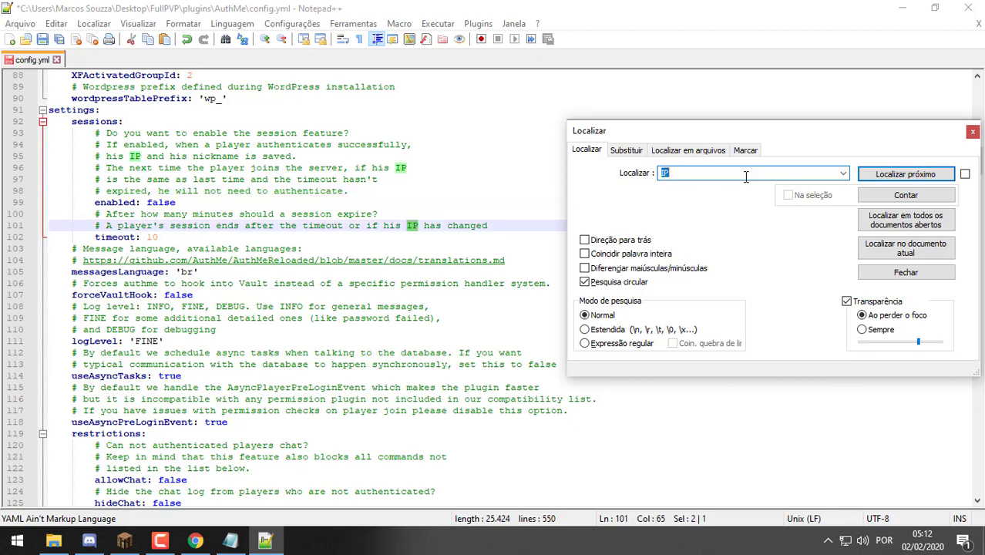
{"action": "key", "text": "Return"}
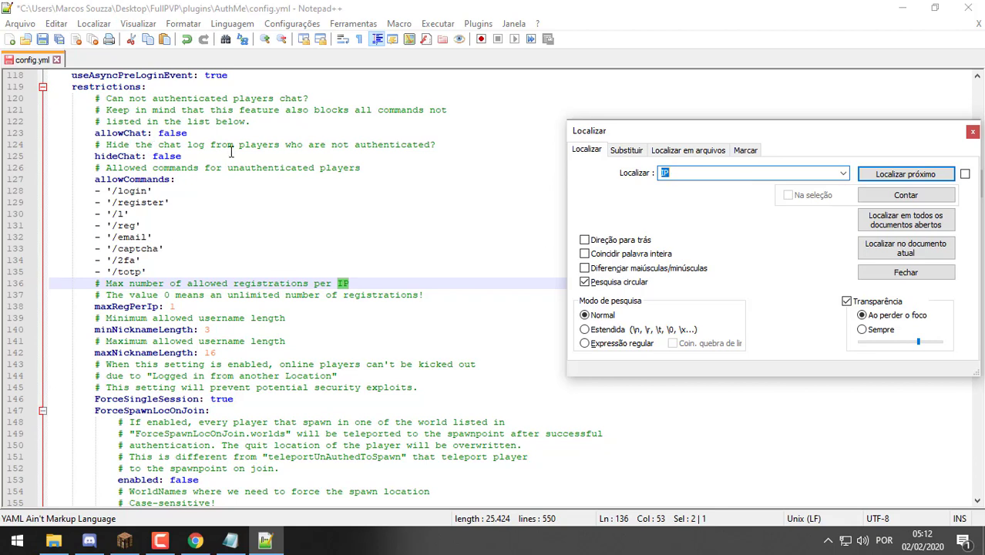
{"action": "left_click", "coordinate": [680, 174]}
{"action": "double_click", "coordinate": [172, 306]}
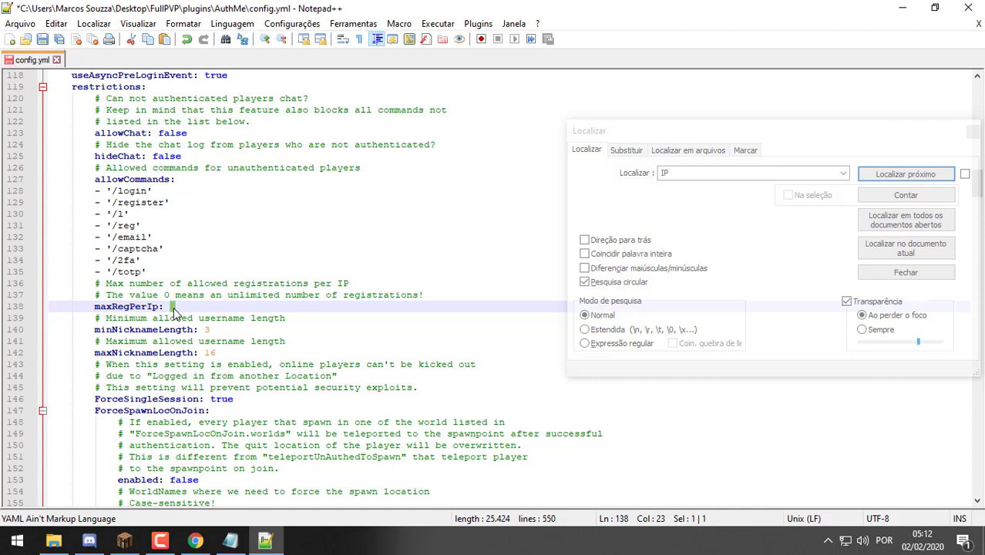
{"action": "type", "text": "3"}
Change the minNicknameLength value to 4
{"action": "left_click", "coordinate": [198, 329]}
{"action": "double_click", "coordinate": [207, 329]}
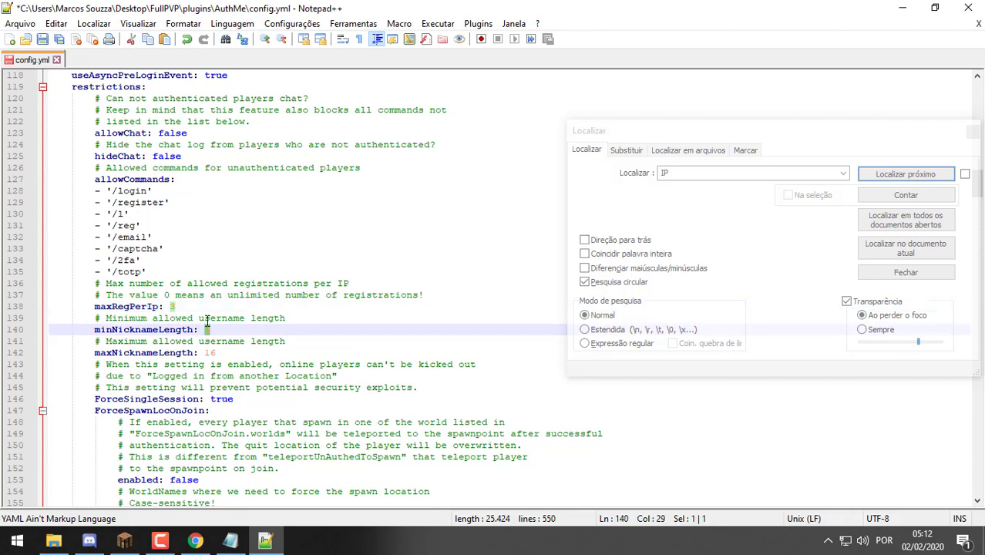
{"action": "key", "text": "BackSpace"}
{"action": "type", "text": "3"}
{"action": "double_click", "coordinate": [238, 352]}
Set ForceSpawnLocOnJoin enabled to true and replace its worlds list with 'Spa'
{"action": "scroll", "coordinate": [242, 346], "scroll_direction": "down", "scroll_amount": 2}
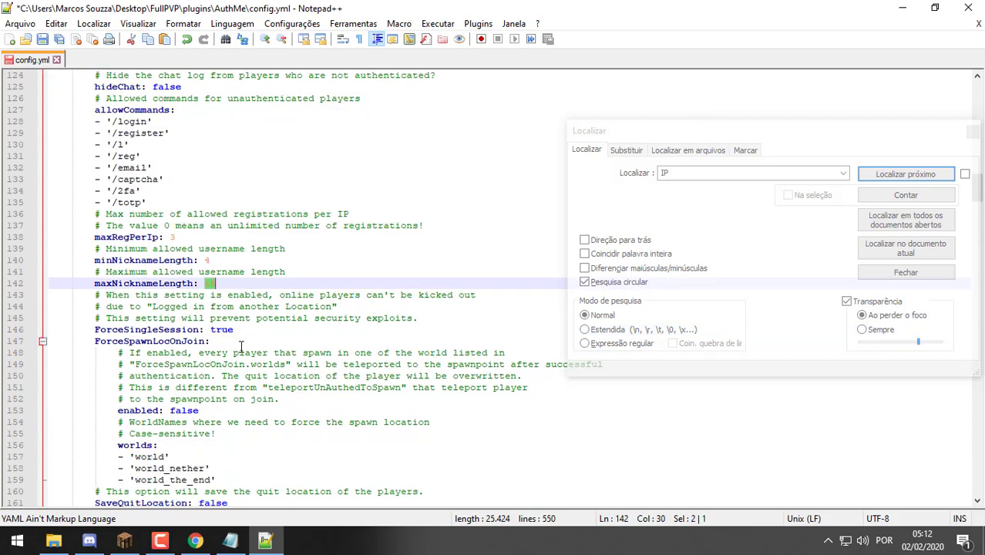
{"action": "scroll", "coordinate": [230, 335], "scroll_direction": "down", "scroll_amount": 2}
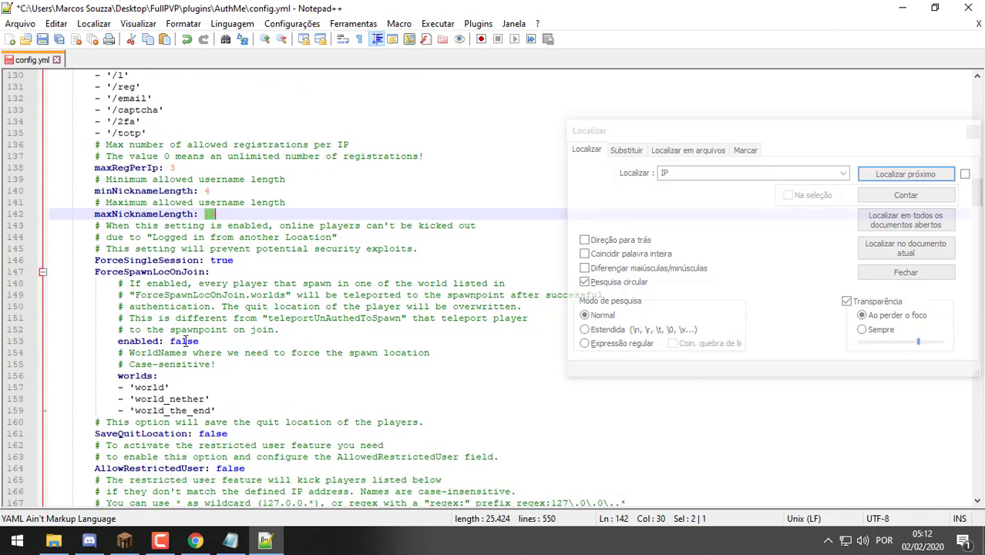
{"action": "double_click", "coordinate": [186, 342]}
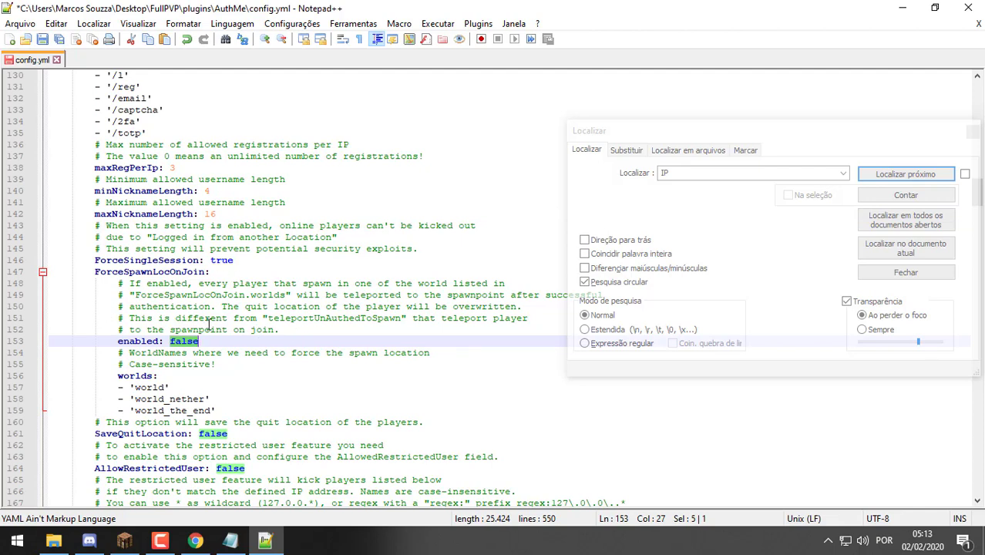
{"action": "type", "text": "true"}
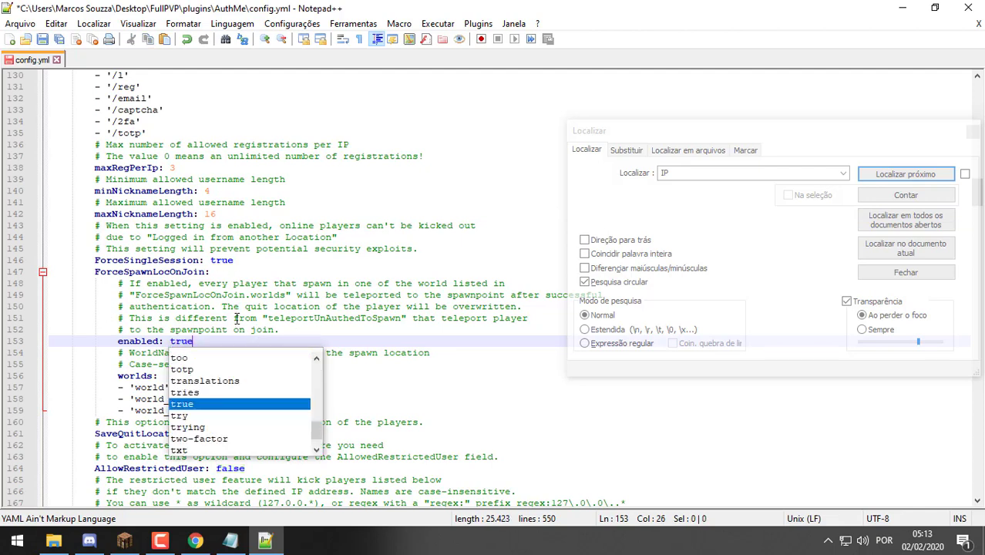
{"action": "left_click", "coordinate": [236, 317]}
{"action": "left_click_drag", "start_coordinate": [217, 410], "coordinate": [136, 387]}
{"action": "type", "text": "Spa"}
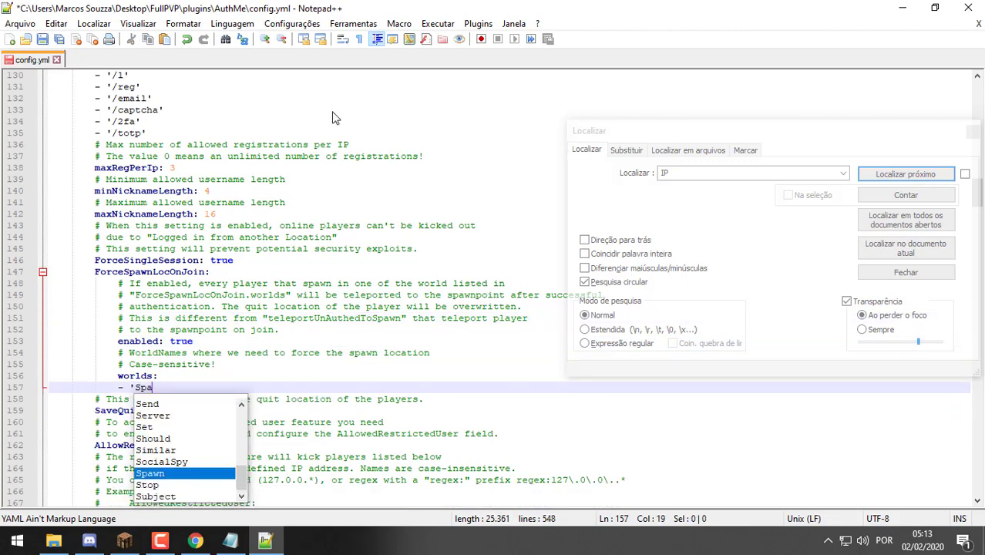
{"action": "key", "text": "alt+Tab"}
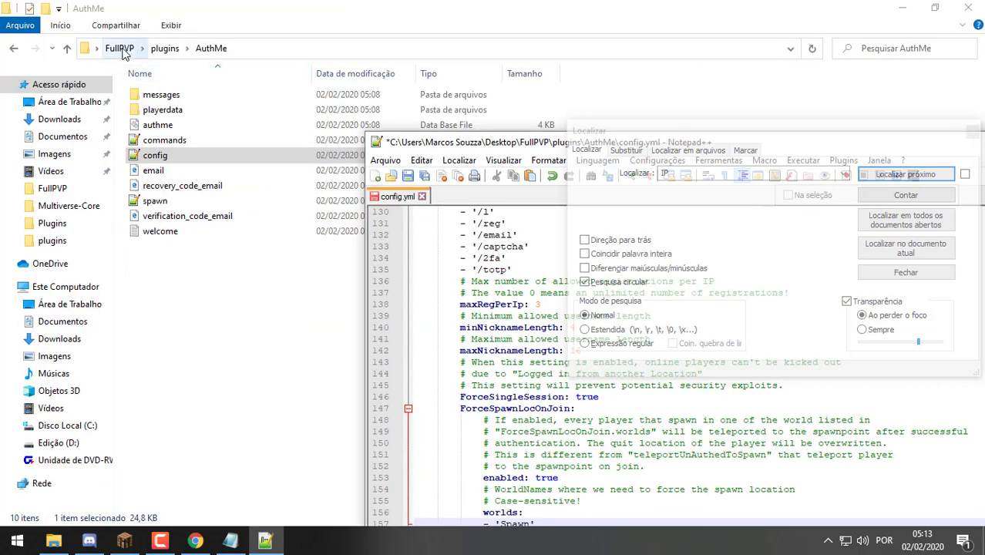
{"action": "left_click", "coordinate": [117, 45]}
{"action": "left_click", "coordinate": [328, 131]}
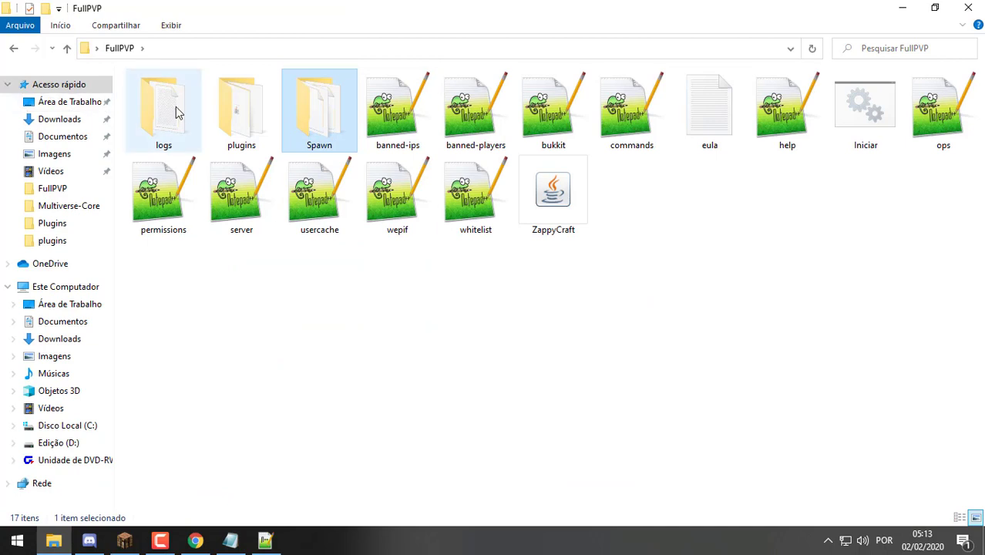
{"action": "double_click", "coordinate": [231, 121]}
{"action": "key", "text": "alt+Tab"}
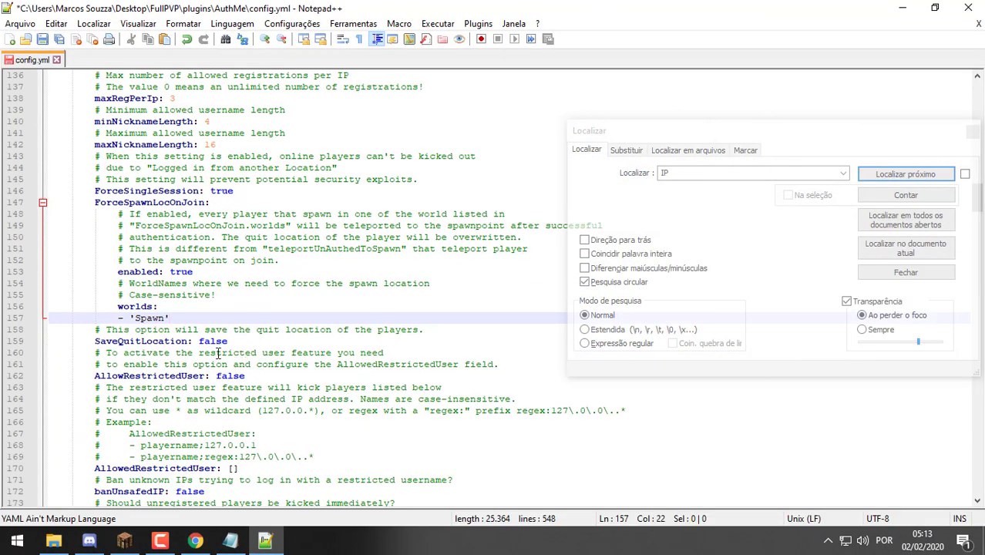
Search the config for 'Force' and 'Spawn' matches, close the search and scroll to the bottom
{"action": "scroll", "coordinate": [255, 340], "scroll_direction": "down", "scroll_amount": 5}
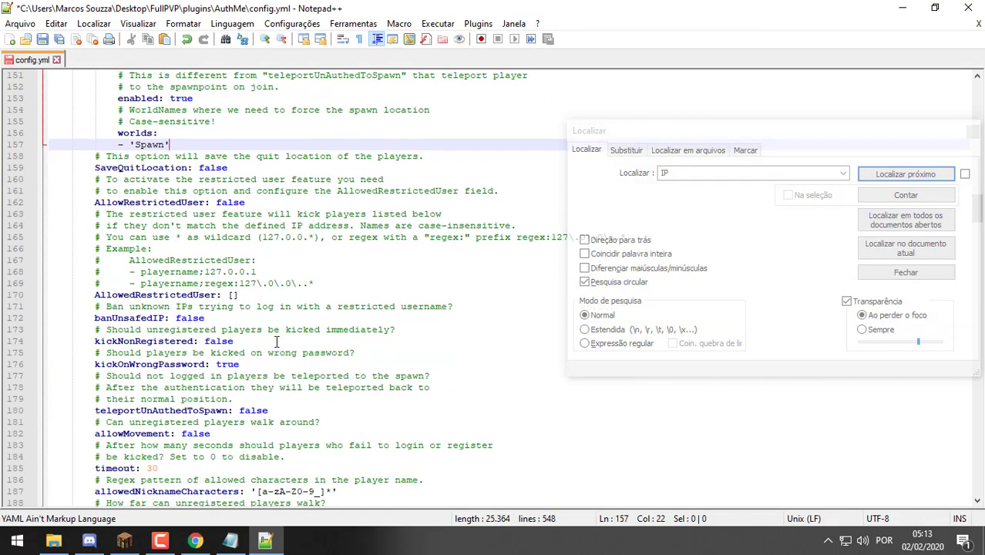
{"action": "left_click", "coordinate": [745, 173]}
{"action": "type", "text": "Force"}
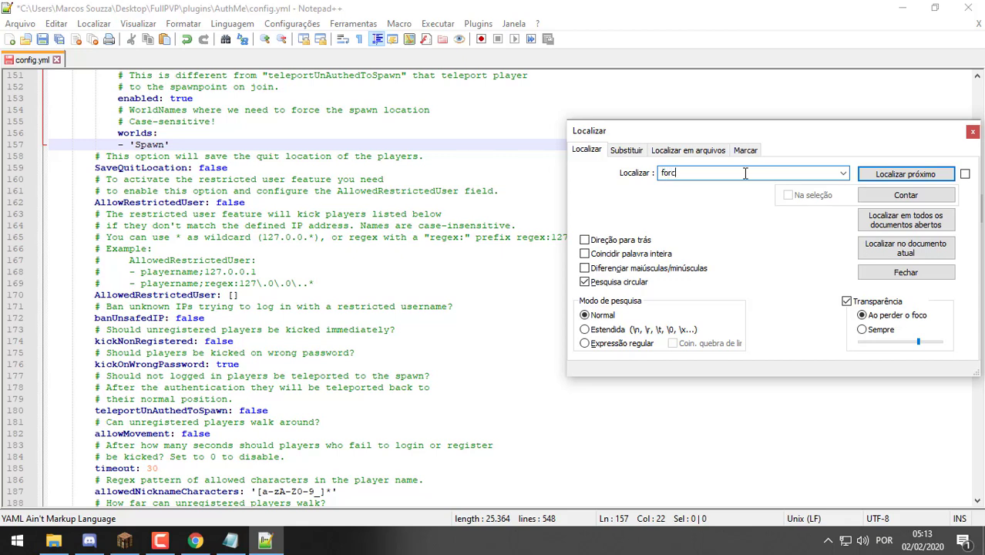
{"action": "key", "text": "Return"}
{"action": "key", "text": "Return"}
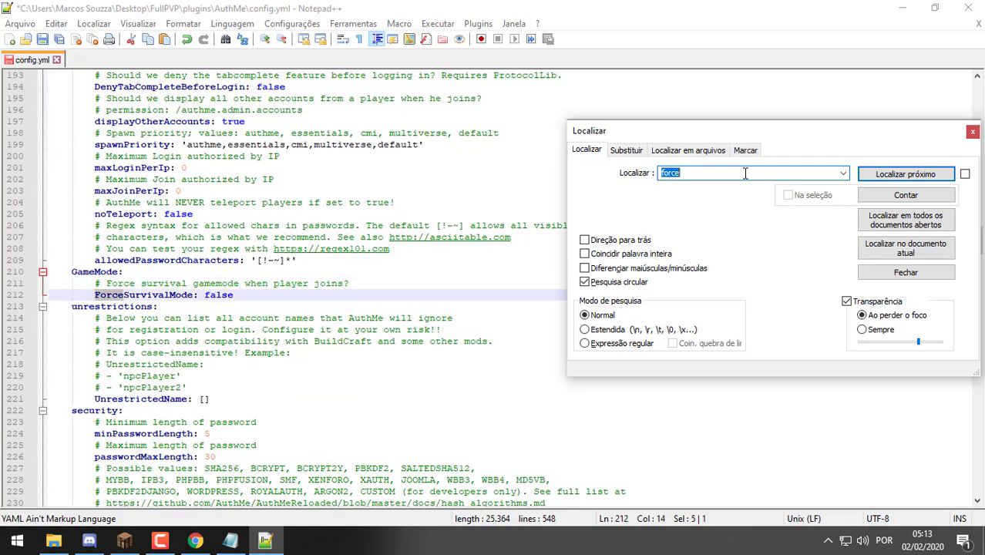
{"action": "key", "text": "Return"}
{"action": "key", "text": "Return"}
{"action": "key", "text": "Return"}
{"action": "key", "text": "Return"}
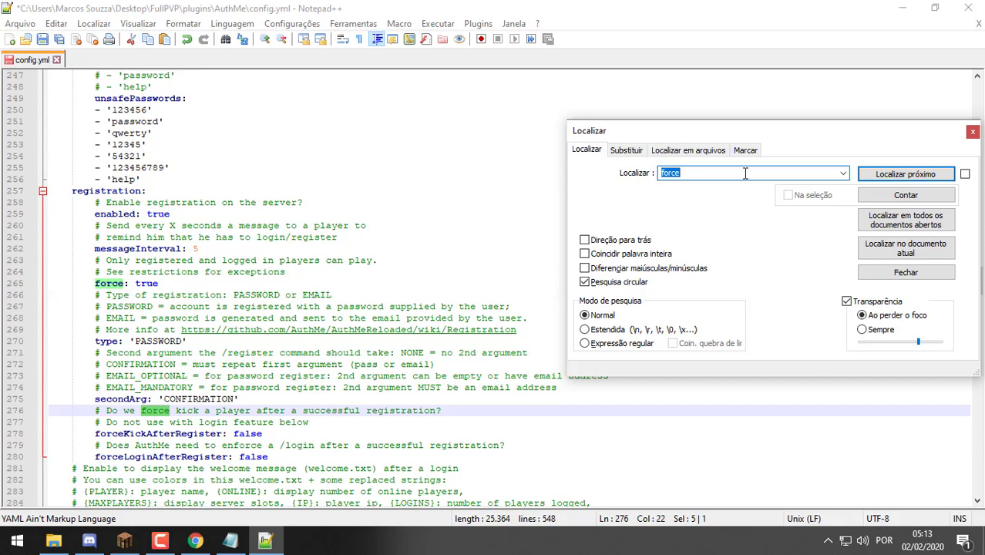
{"action": "key", "text": "Return"}
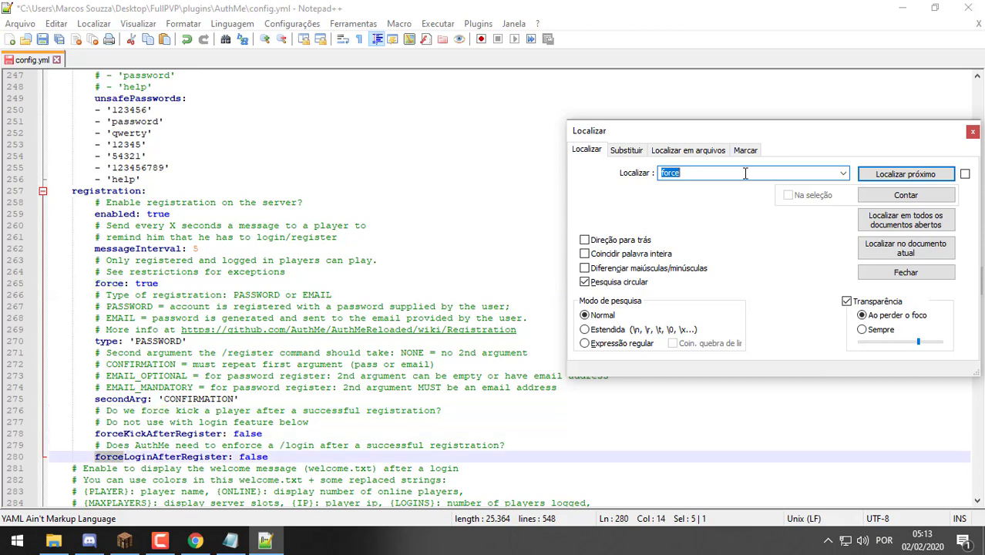
{"action": "type", "text": "Spawn"}
{"action": "key", "text": "Return"}
{"action": "key", "text": "Return"}
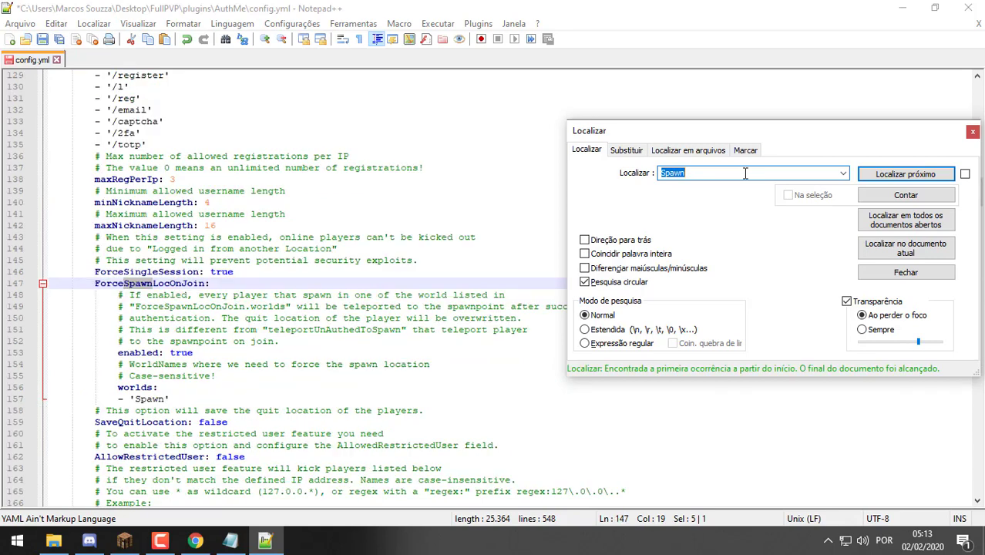
{"action": "left_click", "coordinate": [973, 131]}
{"action": "left_click_drag", "start_coordinate": [979, 191], "coordinate": [962, 492]}
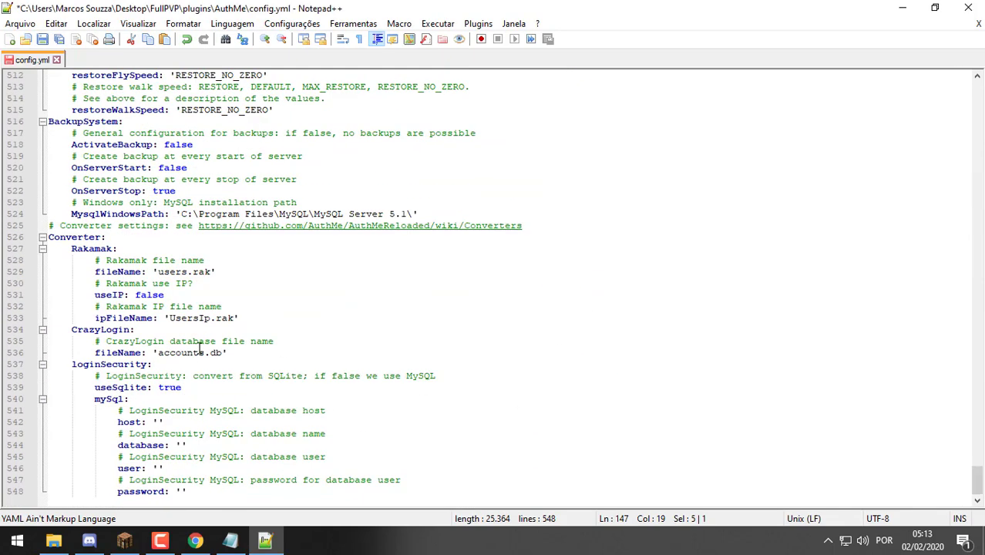
Scroll up to the Protection section and change enableProtection to true
{"action": "scroll", "coordinate": [202, 316], "scroll_direction": "up", "scroll_amount": 6}
{"action": "scroll", "coordinate": [218, 312], "scroll_direction": "up", "scroll_amount": 18}
{"action": "scroll", "coordinate": [219, 313], "scroll_direction": "up", "scroll_amount": 19}
{"action": "scroll", "coordinate": [219, 312], "scroll_direction": "up", "scroll_amount": 5}
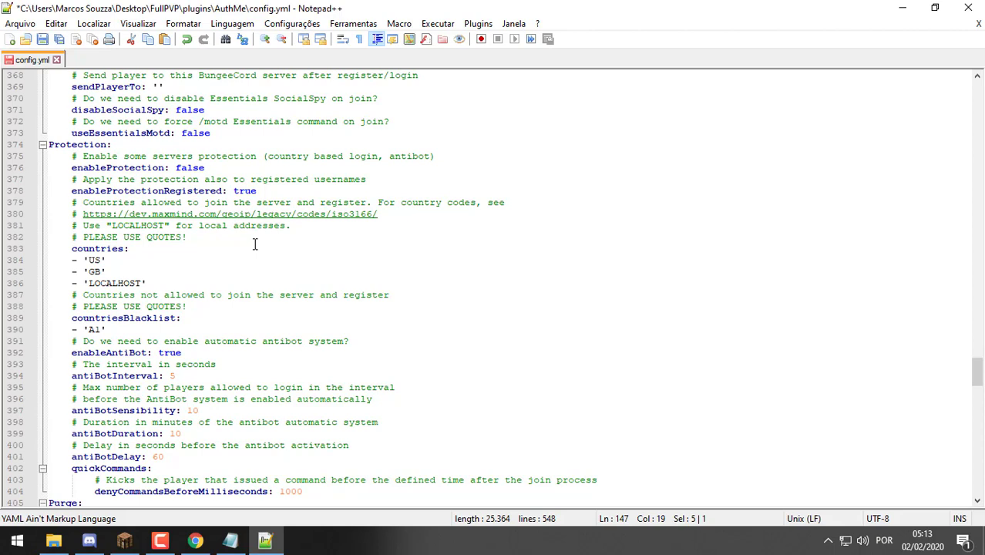
{"action": "double_click", "coordinate": [191, 168]}
{"action": "type", "text": "true"}
{"action": "left_click", "coordinate": [221, 156]}
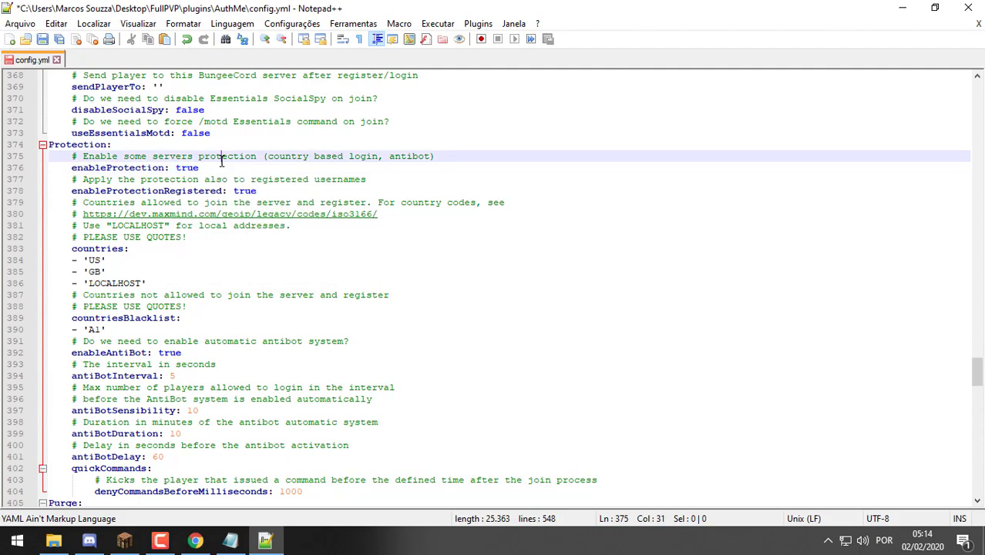
Set enableProtection back to false and save config.yml
{"action": "left_click_drag", "start_coordinate": [198, 168], "coordinate": [14, 158]}
{"action": "left_click", "coordinate": [79, 144]}
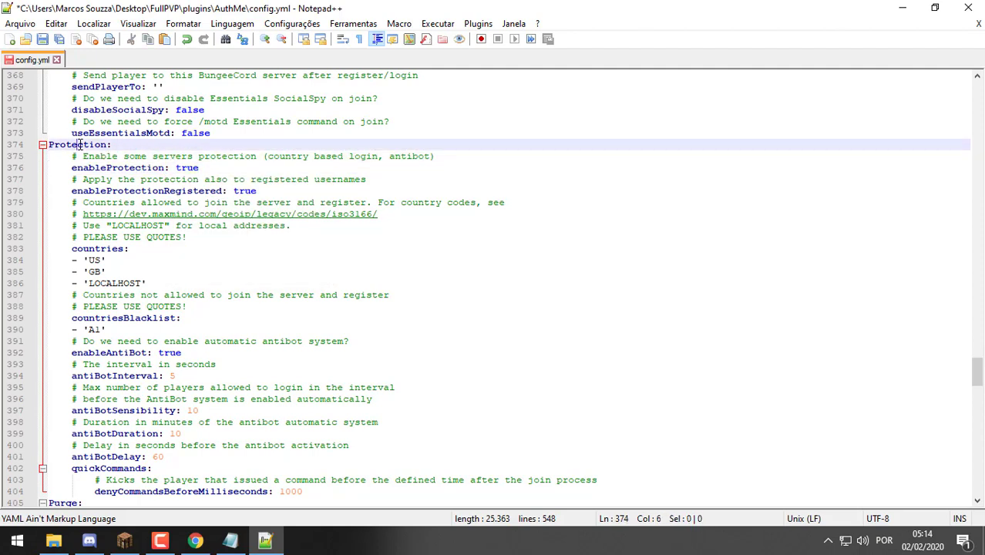
{"action": "double_click", "coordinate": [79, 145]}
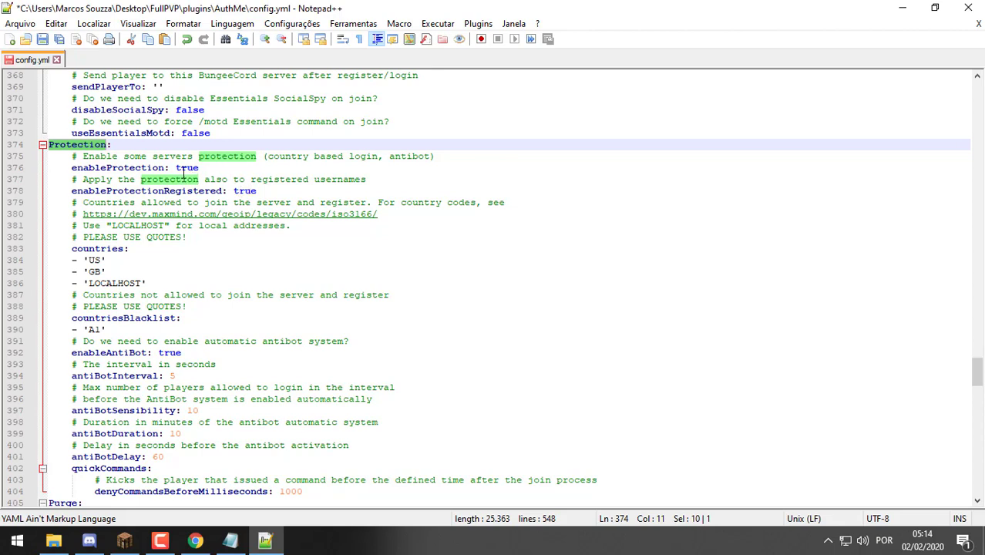
{"action": "left_click", "coordinate": [185, 168]}
{"action": "double_click", "coordinate": [185, 168]}
{"action": "type", "text": "false"}
{"action": "key", "text": "ctrl+s"}
{"action": "left_click", "coordinate": [313, 156]}
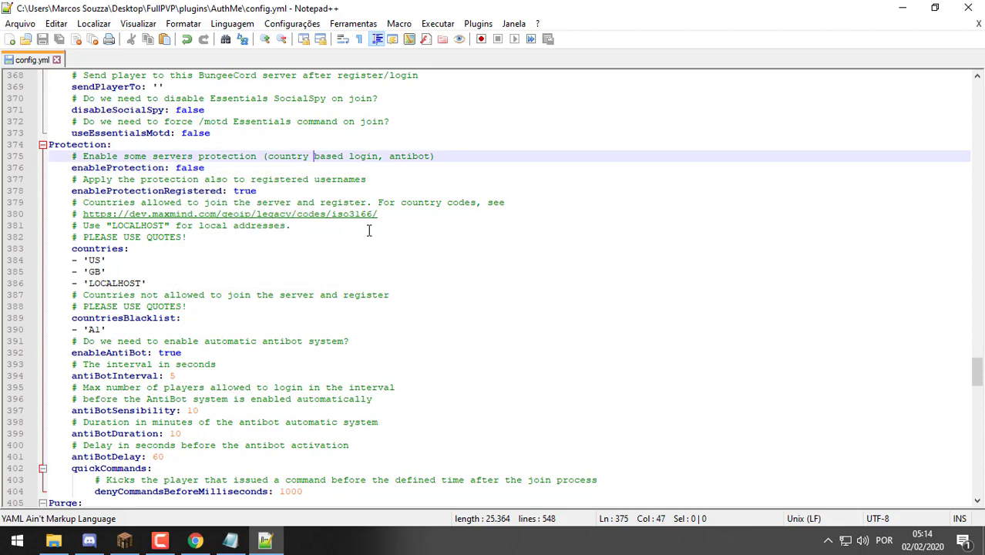
{"action": "scroll", "coordinate": [368, 229], "scroll_direction": "up", "scroll_amount": 20}
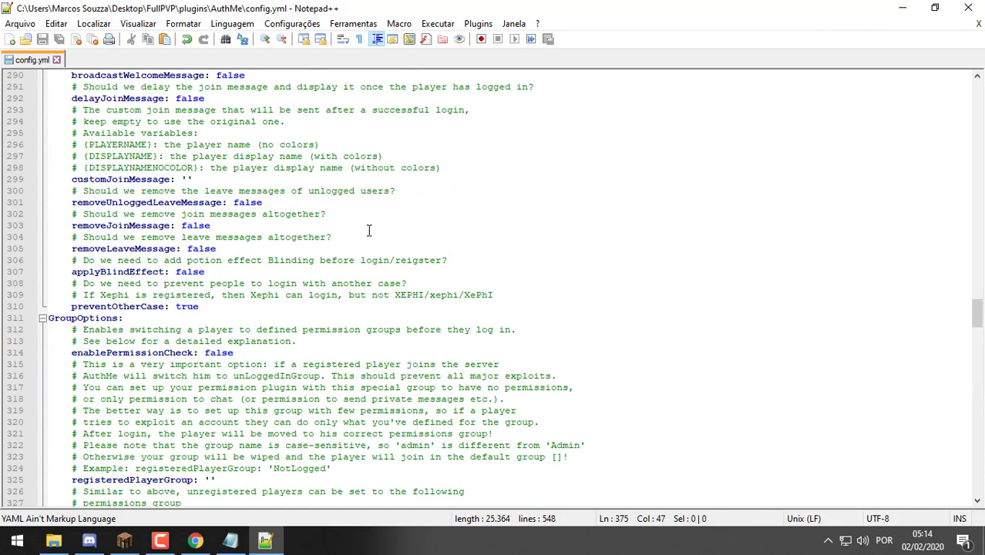
Close Notepad++, peek into the AuthMe folder, and go back to plugins
{"action": "left_click", "coordinate": [978, 26]}
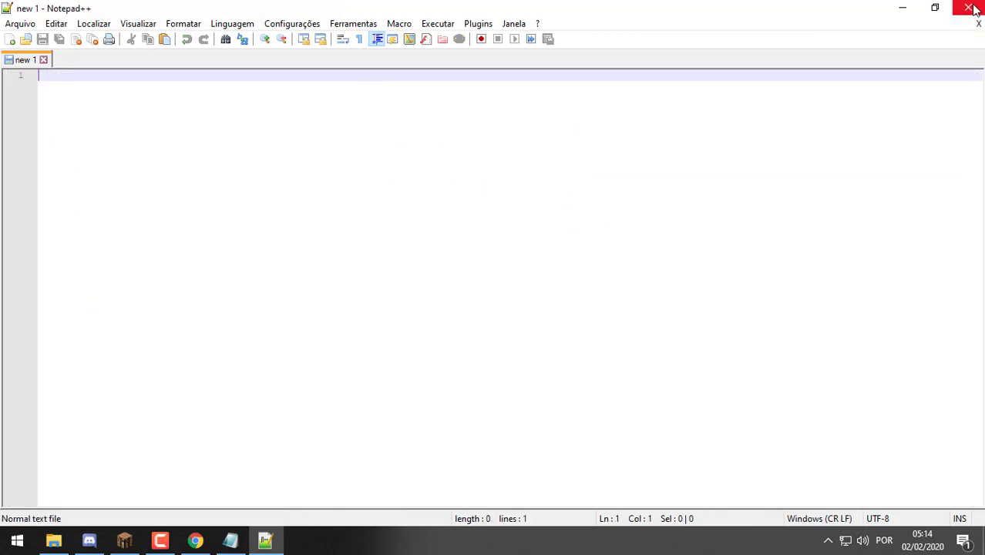
{"action": "left_click", "coordinate": [968, 7]}
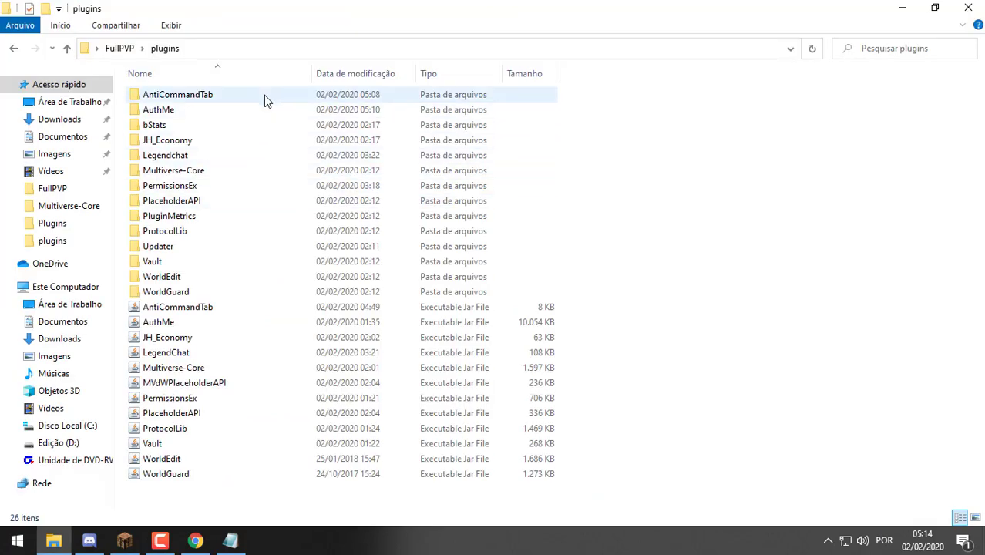
{"action": "double_click", "coordinate": [273, 112]}
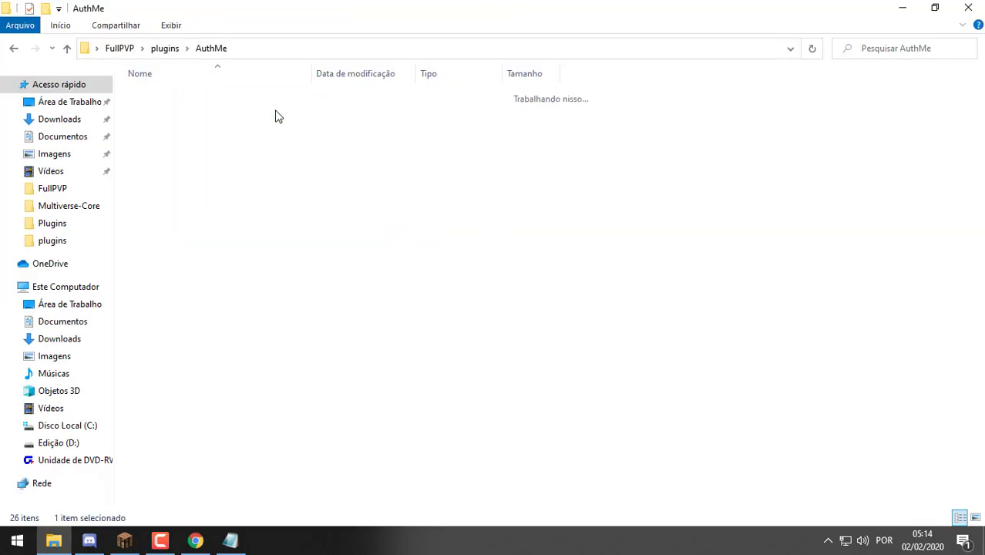
{"action": "left_click", "coordinate": [13, 48]}
Open AntiCommandTab's config.yml, review it, close Notepad++ and return to the plugins folder
{"action": "double_click", "coordinate": [215, 95]}
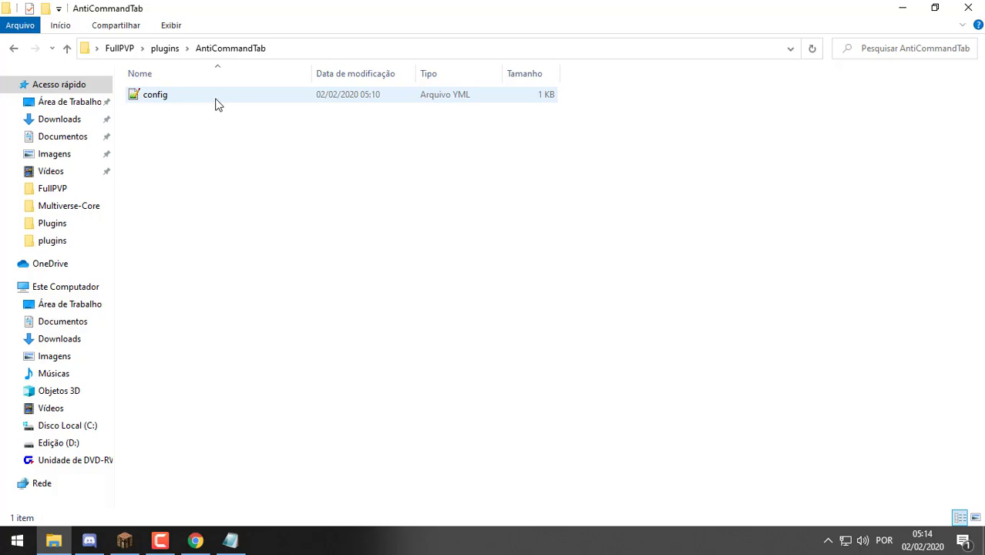
{"action": "double_click", "coordinate": [216, 104]}
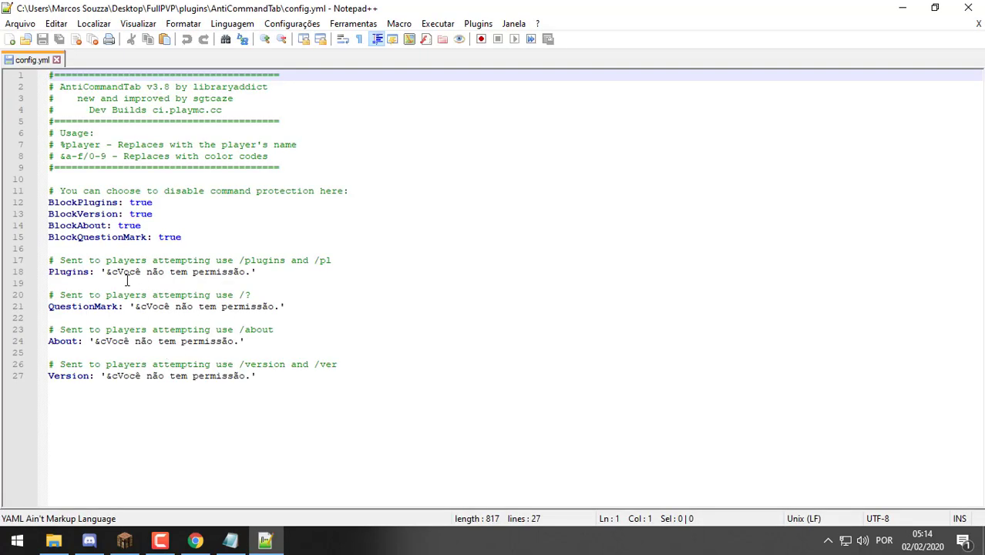
{"action": "left_click", "coordinate": [119, 271]}
{"action": "left_click", "coordinate": [978, 23]}
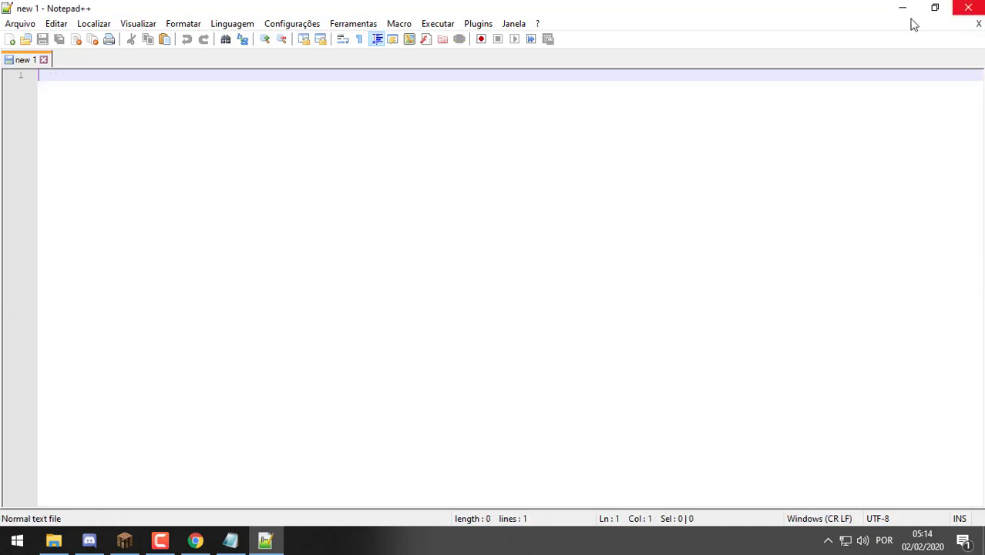
{"action": "left_click", "coordinate": [968, 7]}
{"action": "left_click", "coordinate": [176, 47]}
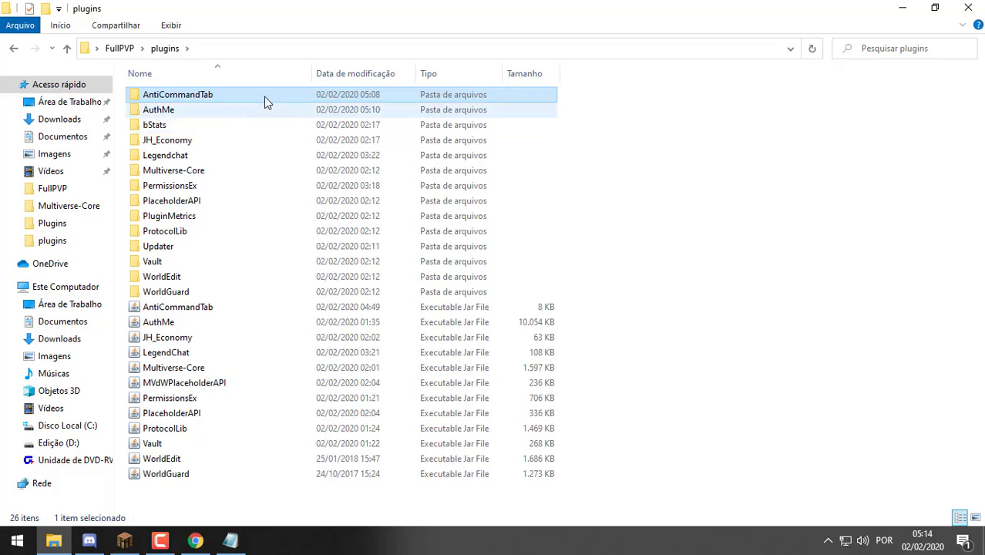
Place the V7 window beside plugins and copy AB_NoNickChanges and AntiUserSteal into it
{"action": "left_click_drag", "start_coordinate": [589, 24], "coordinate": [549, 36]}
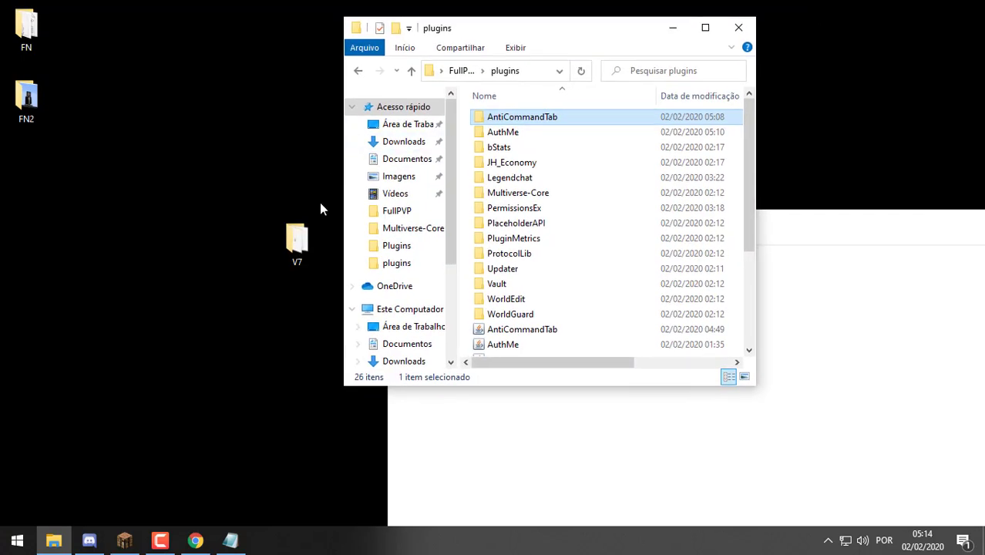
{"action": "double_click", "coordinate": [297, 243]}
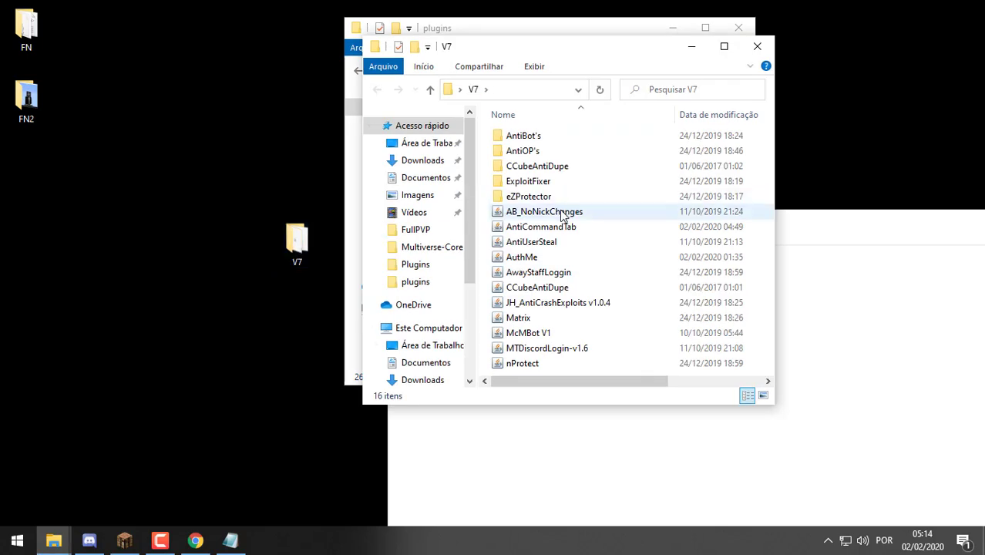
{"action": "left_click", "coordinate": [561, 212]}
{"action": "left_click_drag", "start_coordinate": [624, 56], "coordinate": [979, 66]}
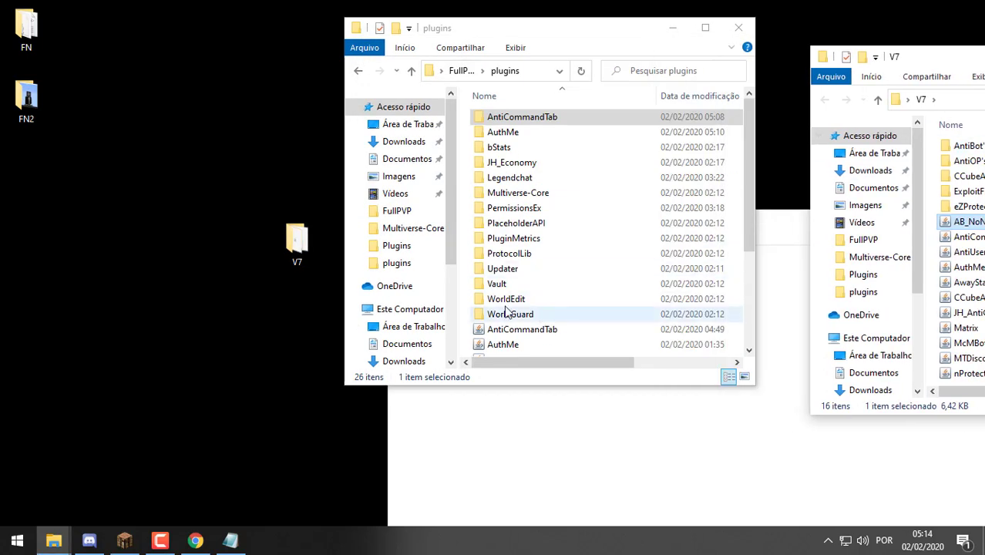
{"action": "left_click_drag", "start_coordinate": [581, 35], "coordinate": [449, 37]}
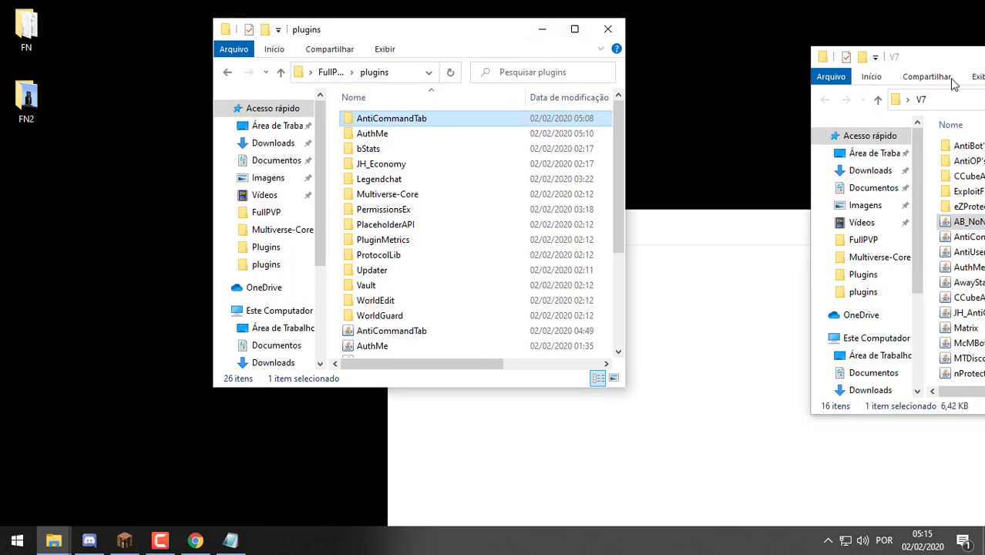
{"action": "left_click_drag", "start_coordinate": [941, 59], "coordinate": [832, 39]}
{"action": "left_click", "coordinate": [886, 232], "text": "ctrl"}
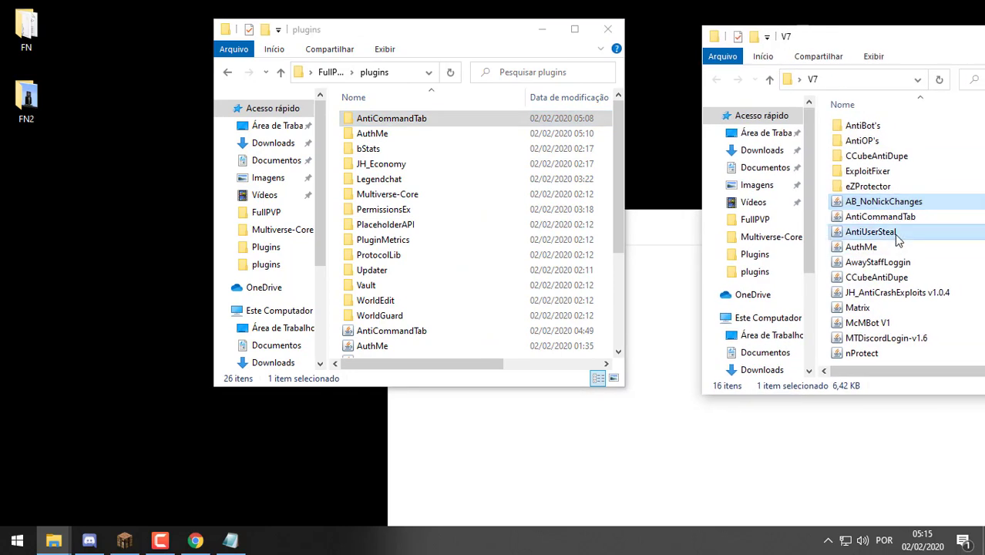
{"action": "left_click_drag", "start_coordinate": [378, 244], "coordinate": [334, 258]}
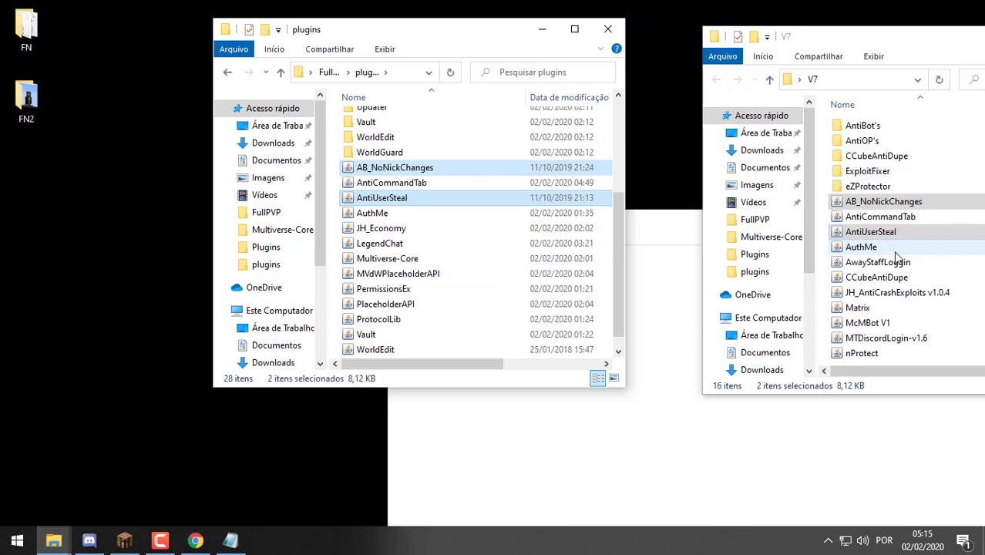
Copy AwayStaffLoggin from V7 into the plugins folder and maximize that window
{"action": "left_click", "coordinate": [867, 232]}
{"action": "left_click", "coordinate": [878, 263]}
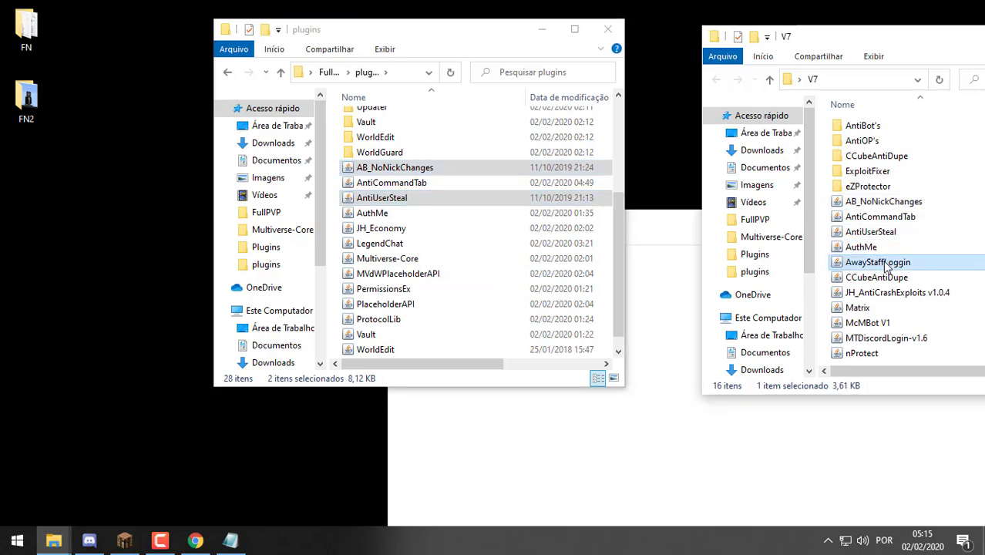
{"action": "left_click_drag", "start_coordinate": [877, 266], "coordinate": [471, 43]}
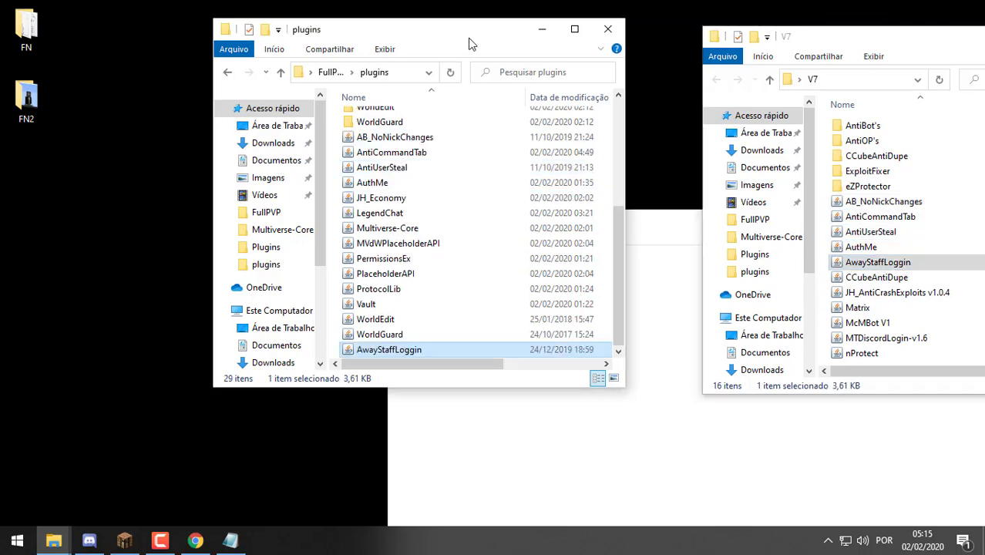
{"action": "left_click", "coordinate": [574, 29]}
Run the Iniciar script from the FullPVP folder, wait for Done in the console, then close it
{"action": "left_click", "coordinate": [120, 48]}
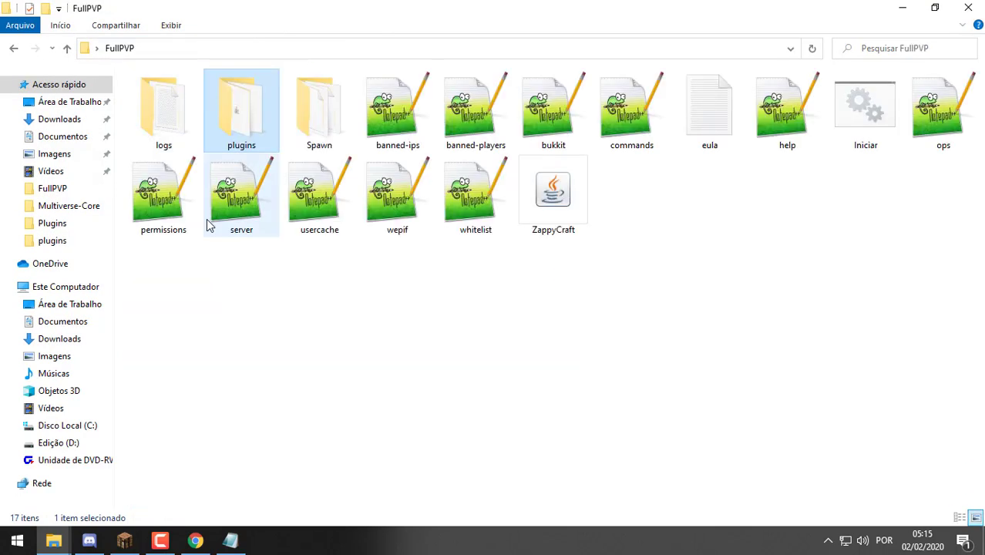
{"action": "double_click", "coordinate": [865, 108]}
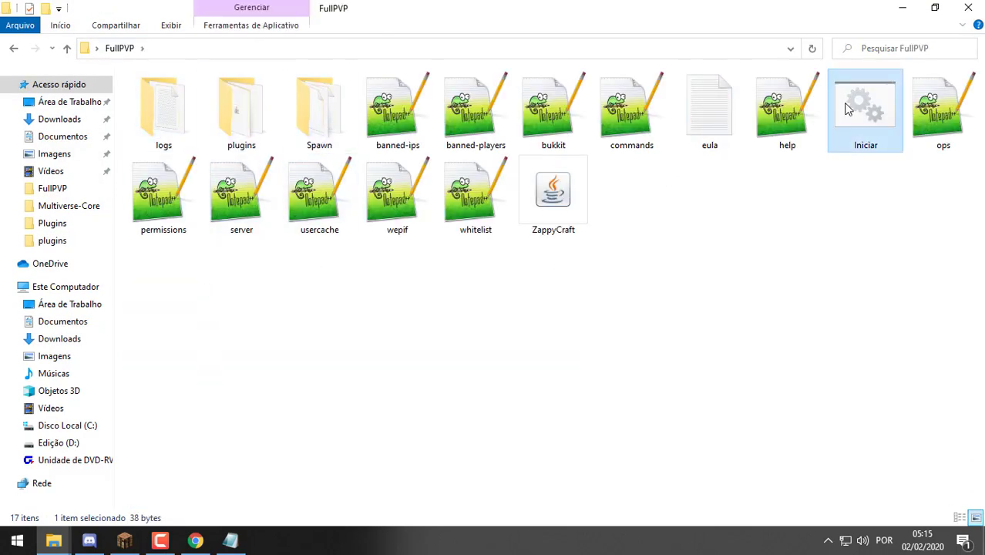
{"action": "left_click", "coordinate": [679, 30]}
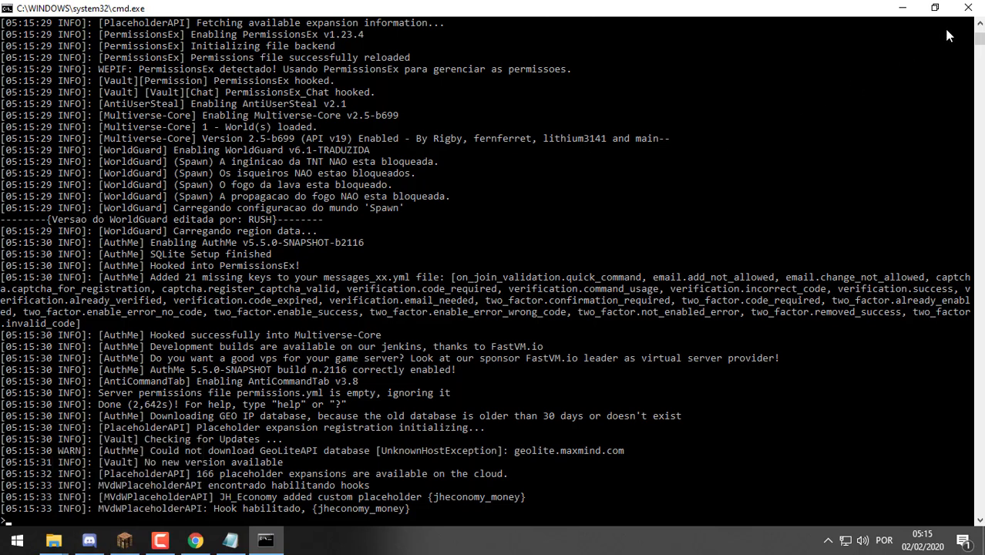
{"action": "left_click", "coordinate": [969, 7]}
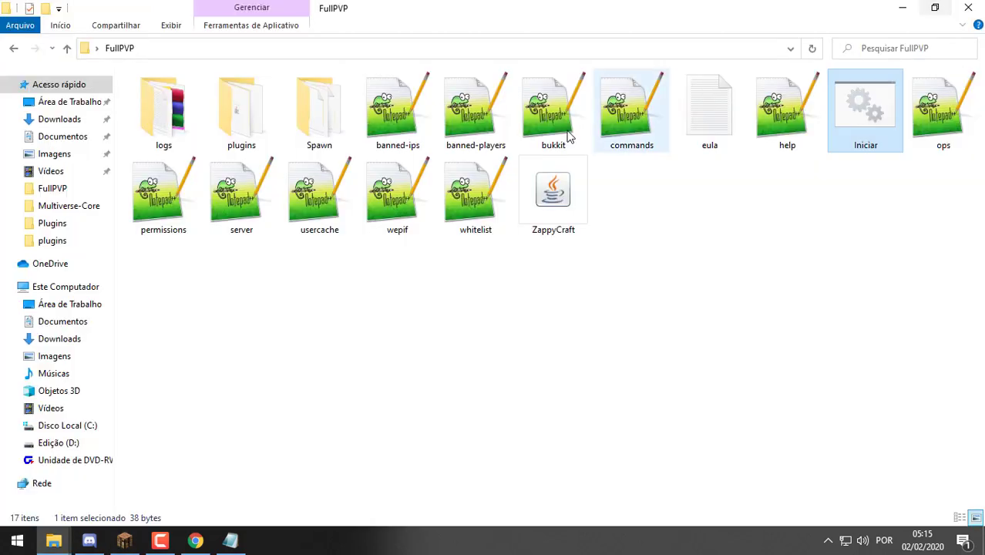
{"action": "double_click", "coordinate": [258, 125]}
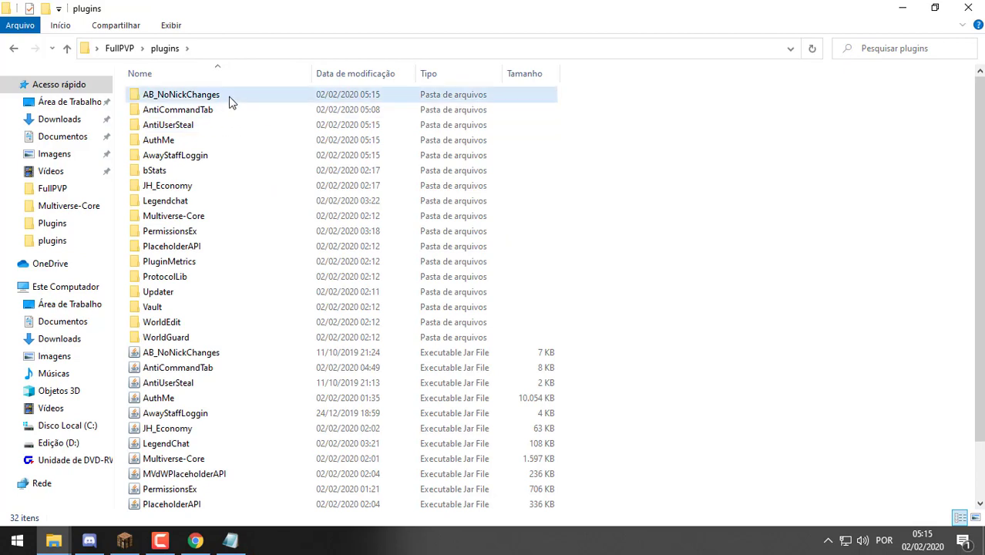
Replace SeuServidor with ZappyCraft in AB_NoNickChanges' config.yml, save, and close Notepad++
{"action": "double_click", "coordinate": [231, 102]}
{"action": "double_click", "coordinate": [204, 100]}
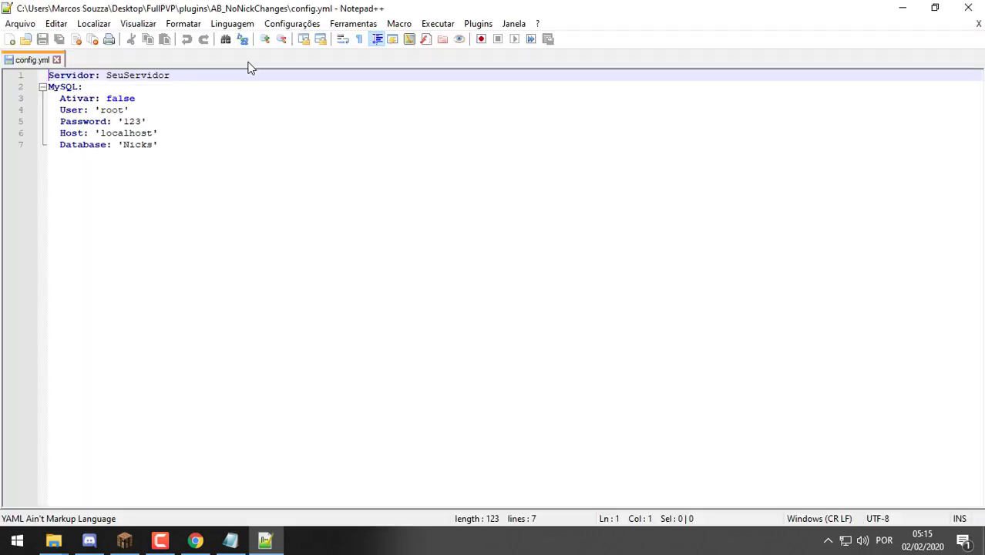
{"action": "left_click_drag", "start_coordinate": [171, 76], "coordinate": [109, 72]}
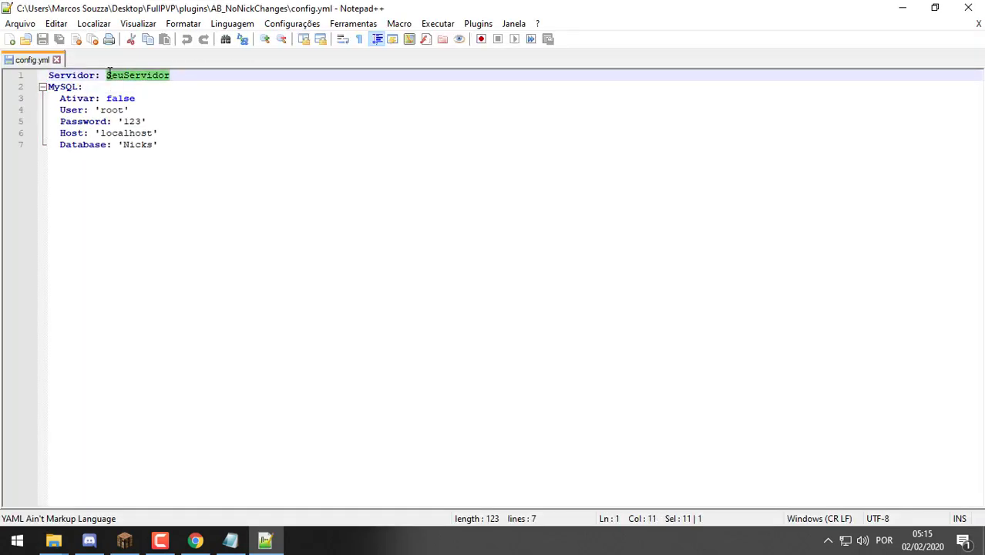
{"action": "type", "text": "HappyCraft"}
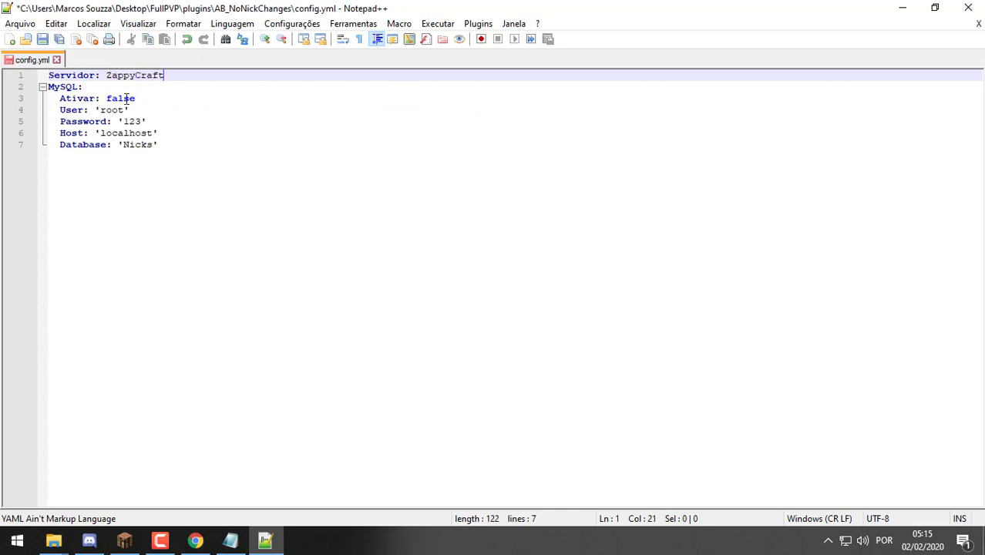
{"action": "left_click_drag", "start_coordinate": [196, 147], "coordinate": [2, 86]}
{"action": "left_click_drag", "start_coordinate": [229, 148], "coordinate": [8, 77]}
{"action": "key", "text": "ctrl+s"}
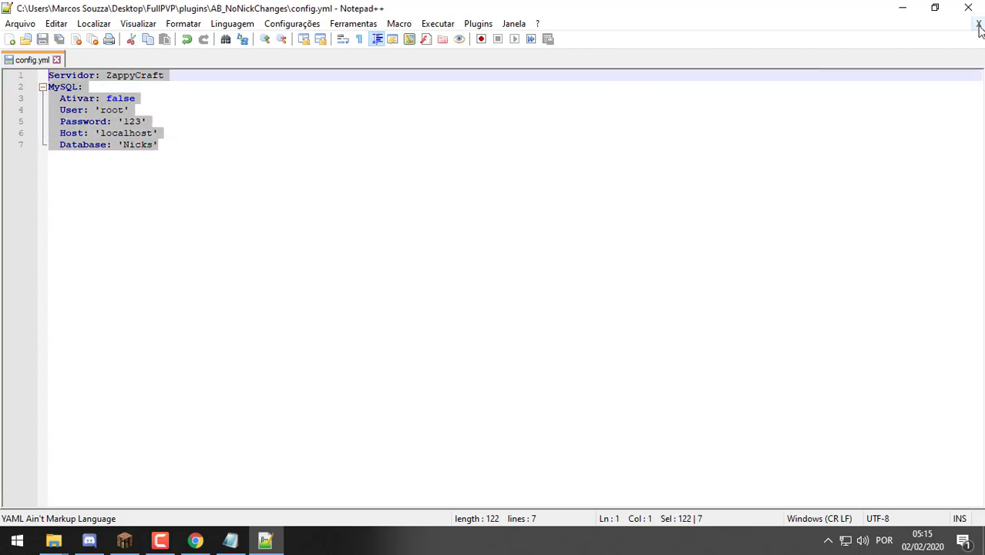
{"action": "left_click", "coordinate": [979, 23]}
{"action": "left_click", "coordinate": [969, 7]}
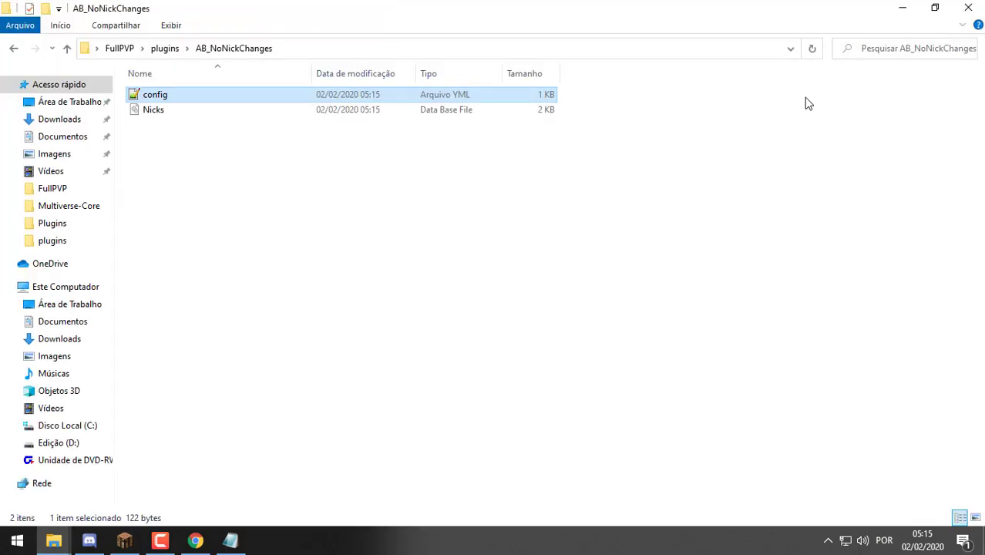
Open AntiUserSteal's config.yml and paste the Portuguese translation over the English kick_message
{"action": "left_click", "coordinate": [176, 50]}
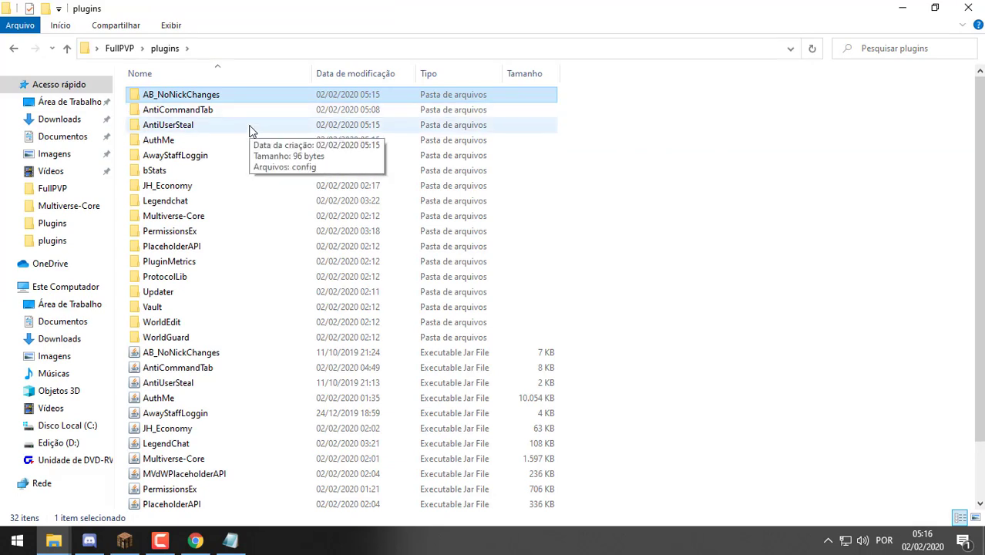
{"action": "double_click", "coordinate": [249, 127]}
{"action": "double_click", "coordinate": [233, 96]}
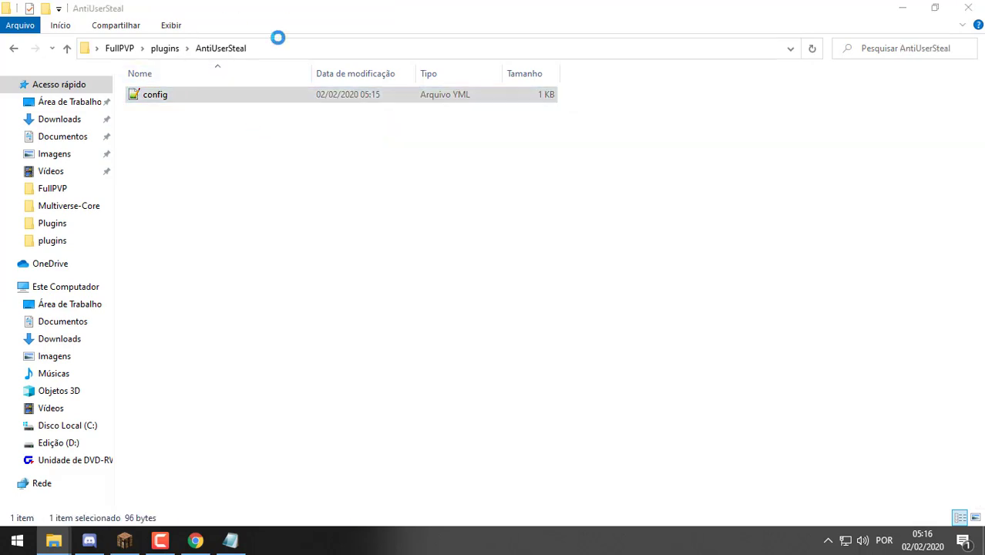
{"action": "left_click", "coordinate": [417, 87]}
{"action": "left_click_drag", "start_coordinate": [416, 86], "coordinate": [129, 86]}
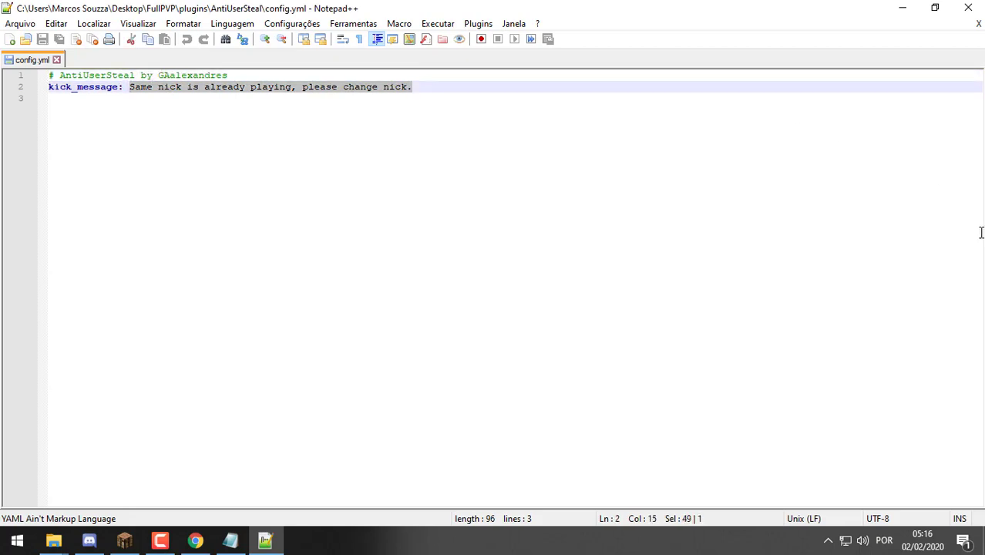
{"action": "key", "text": "alt+Tab"}
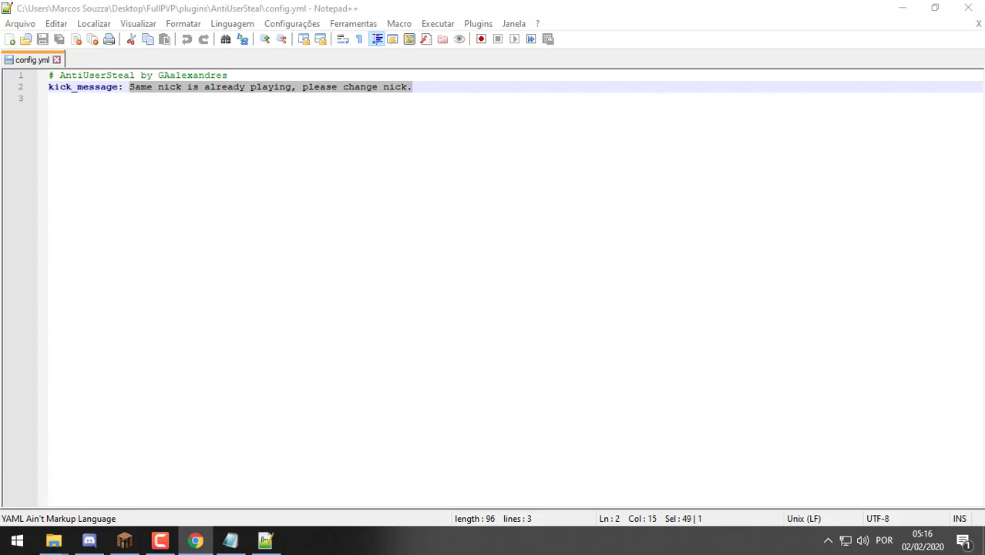
{"action": "left_click", "coordinate": [592, 7]}
{"action": "type", "text": "O mesmo nick já está sendo reproduzido, altere o nick."}
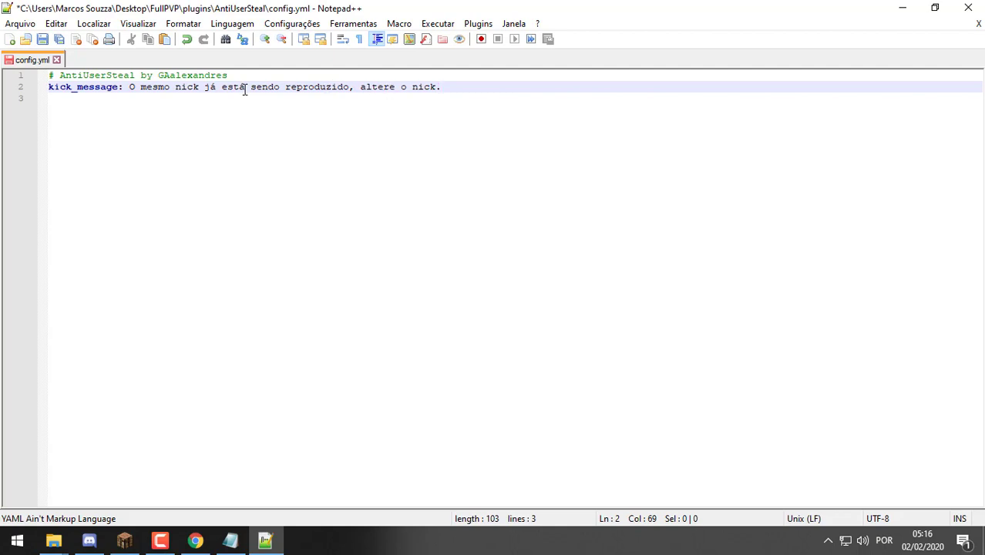
Replace 'sendo reproduzido' with 'online' in the message, save, and close Notepad++
{"action": "double_click", "coordinate": [331, 86]}
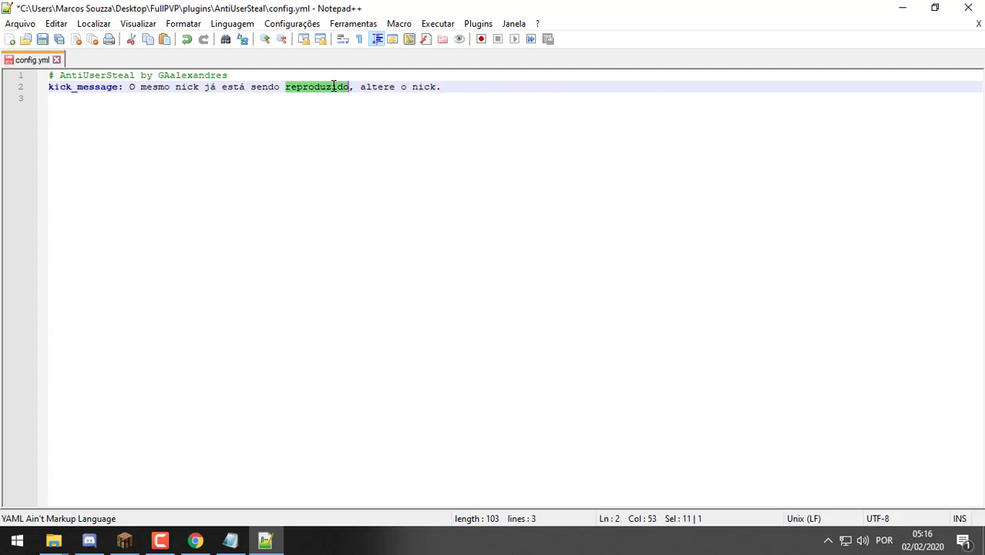
{"action": "key", "text": "Delete"}
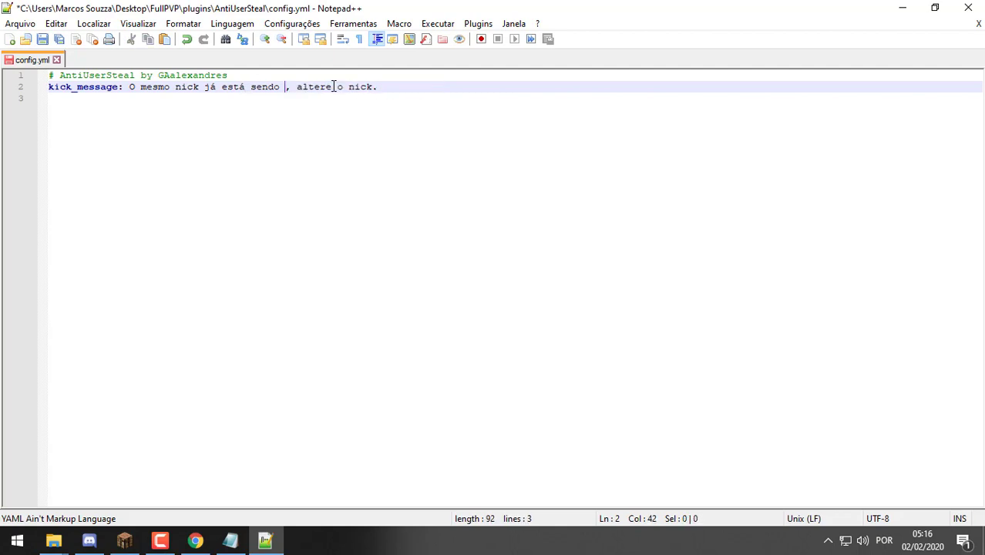
{"action": "key", "text": "BackSpace"}
{"action": "key", "text": "BackSpace"}
{"action": "key", "text": "BackSpace"}
{"action": "key", "text": "BackSpace"}
{"action": "key", "text": "BackSpace"}
{"action": "key", "text": "BackSpace"}
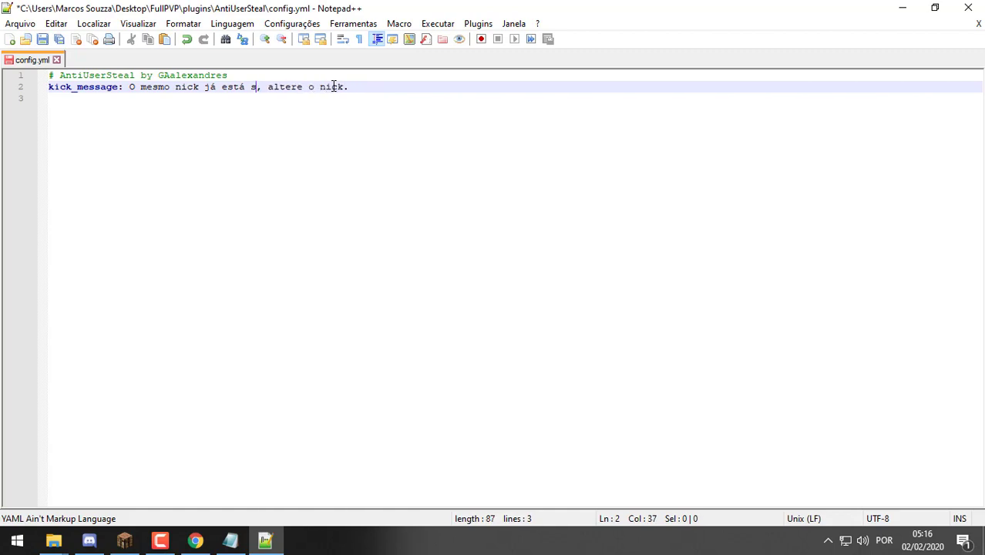
{"action": "type", "text": "online"}
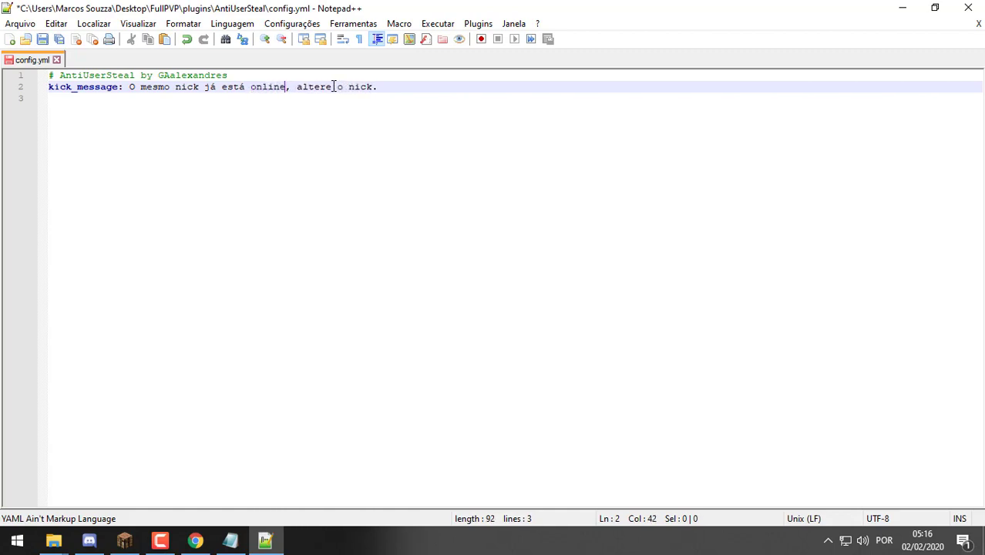
{"action": "key", "text": "Right"}
{"action": "key", "text": "Right"}
{"action": "key", "text": "Right"}
{"action": "key", "text": "Right"}
{"action": "key", "text": "Right"}
{"action": "key", "text": "Right"}
{"action": "key", "text": "Right"}
{"action": "key", "text": "Right"}
{"action": "key", "text": "Right"}
{"action": "key", "text": "Right"}
{"action": "key", "text": "Right"}
{"action": "key", "text": "Right"}
{"action": "key", "text": "Right"}
{"action": "key", "text": "ctrl+s"}
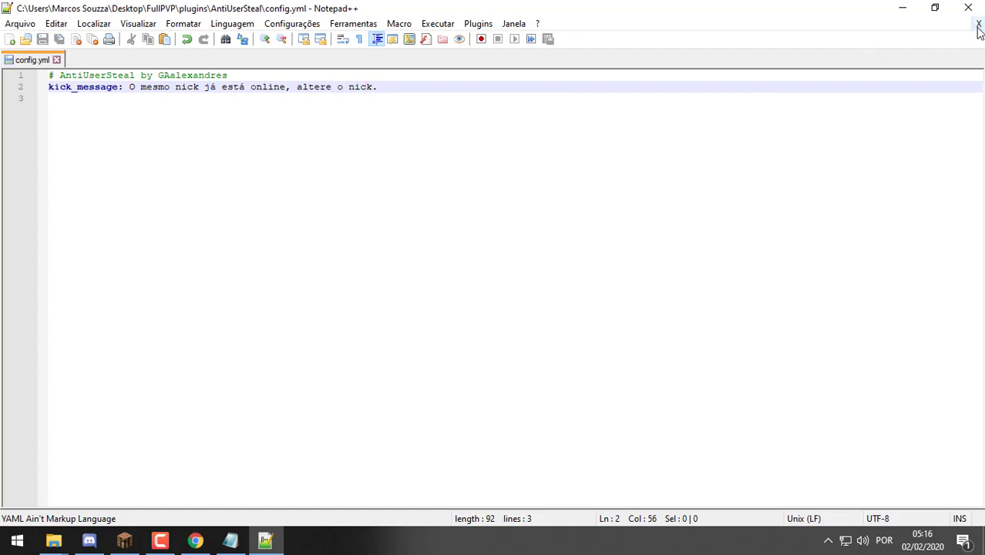
{"action": "left_click", "coordinate": [979, 23]}
{"action": "left_click", "coordinate": [968, 7]}
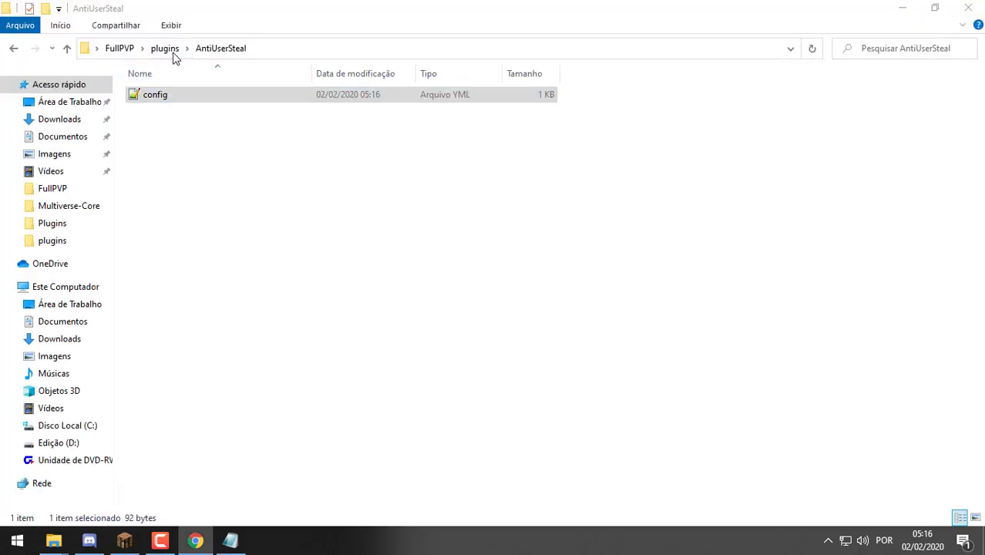
Open the AwayStaffLoggin plugin's config.yml in Notepad++
{"action": "left_click", "coordinate": [170, 48]}
{"action": "double_click", "coordinate": [317, 157]}
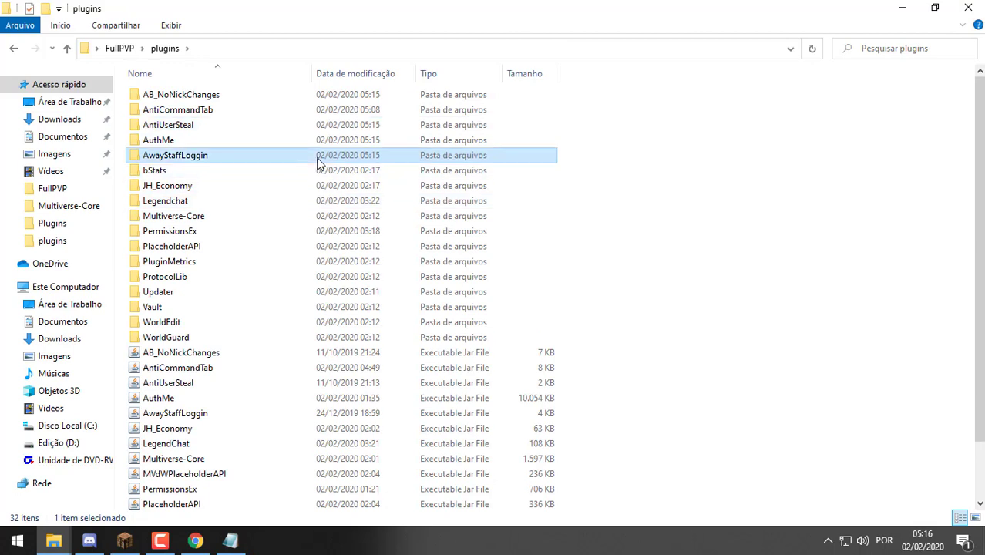
{"action": "left_click", "coordinate": [253, 97]}
{"action": "double_click", "coordinate": [254, 98]}
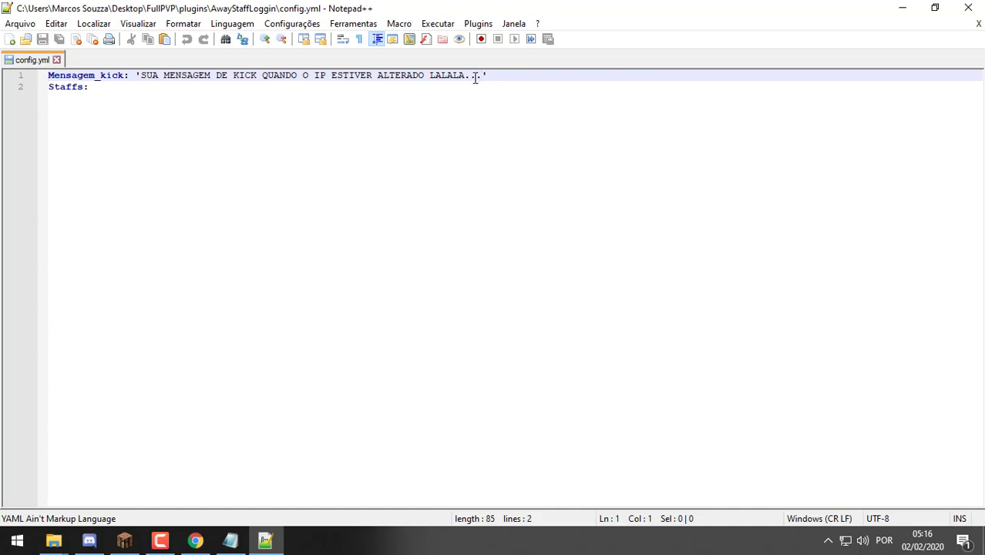
Change Mensagem_kick to 'Você não é o Dono desta conta de MineCraft', save, and exit Notepad++
{"action": "left_click_drag", "start_coordinate": [481, 75], "coordinate": [143, 79]}
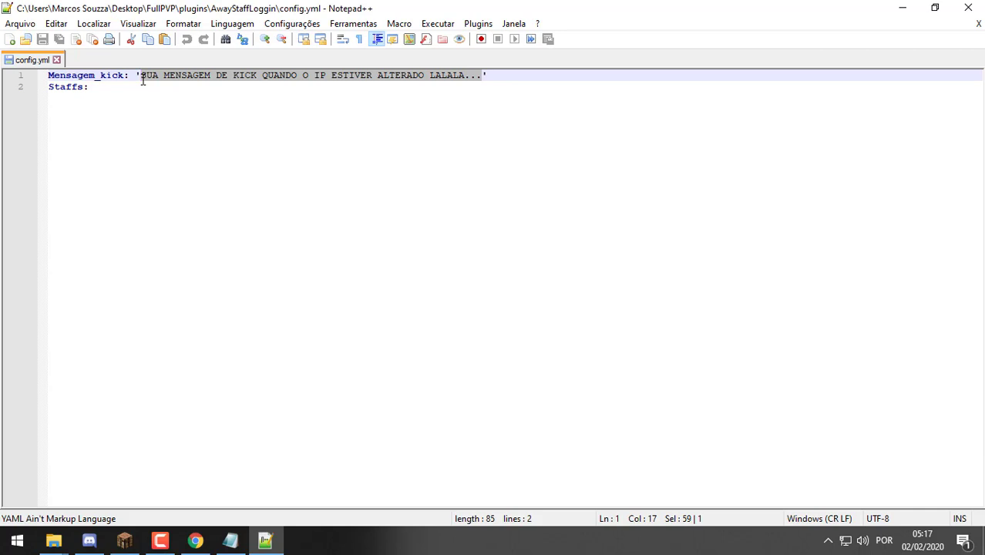
{"action": "left_click", "coordinate": [125, 89]}
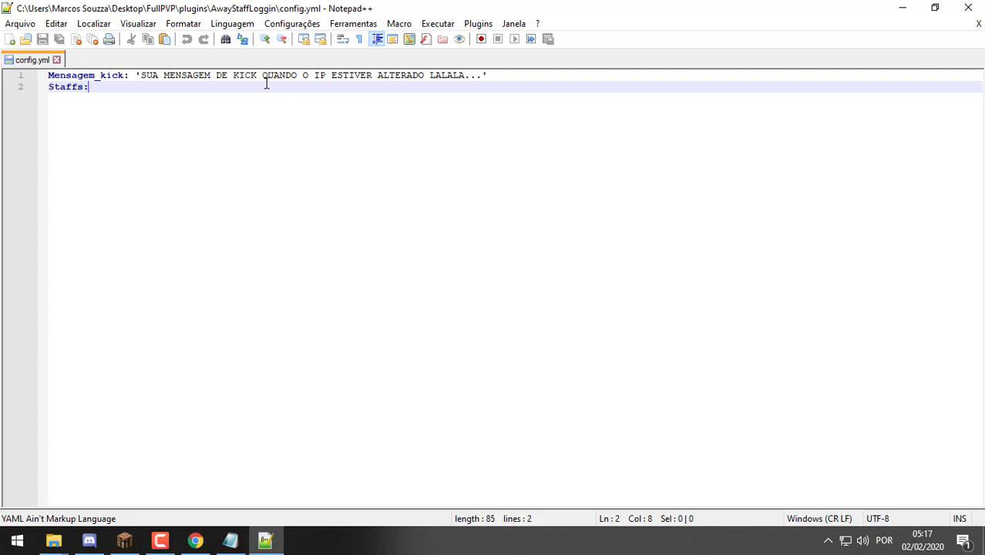
{"action": "left_click_drag", "start_coordinate": [483, 77], "coordinate": [139, 78]}
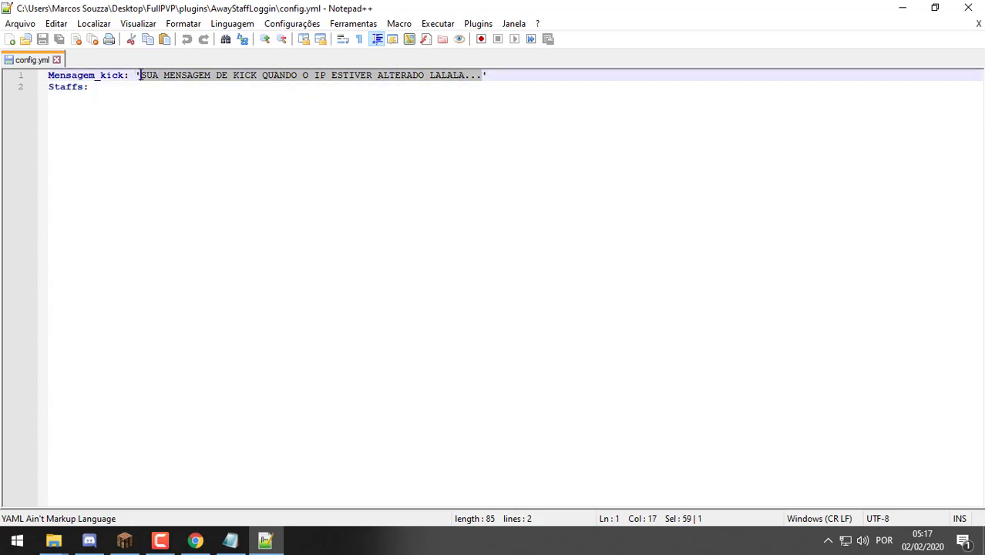
{"action": "type", "text": "Você não "}
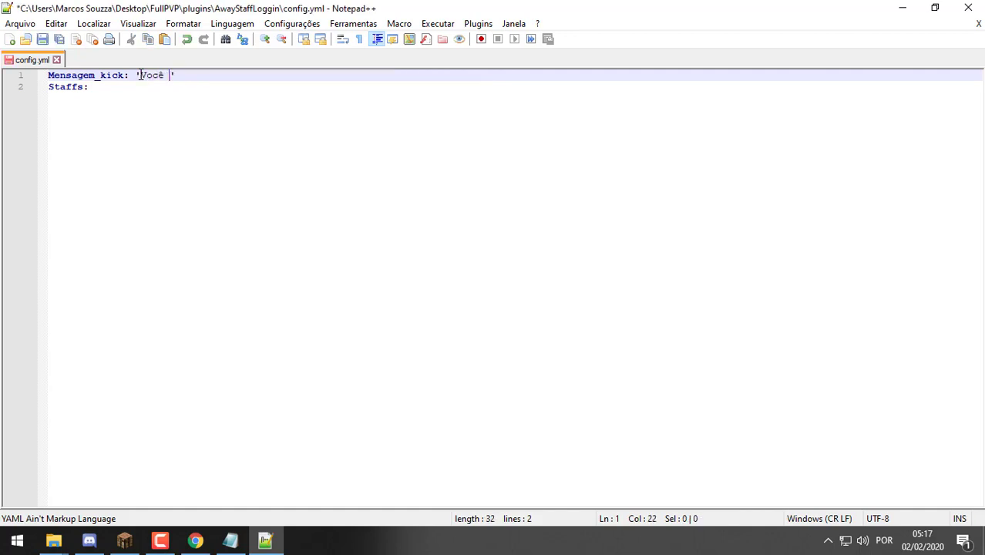
{"action": "type", "text": "é o Dono de"}
{"action": "type", "text": "sta conta de Mi"}
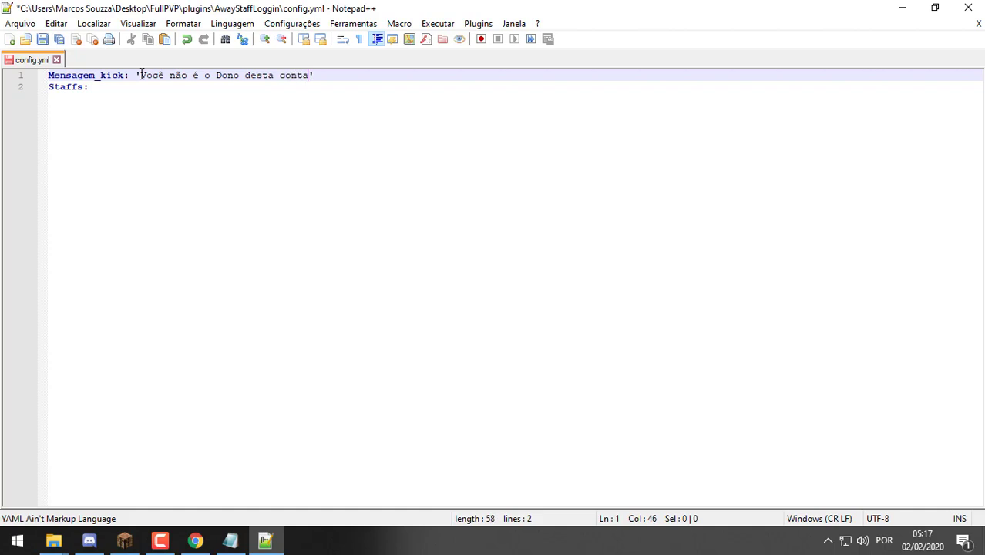
{"action": "type", "text": "neCraft"}
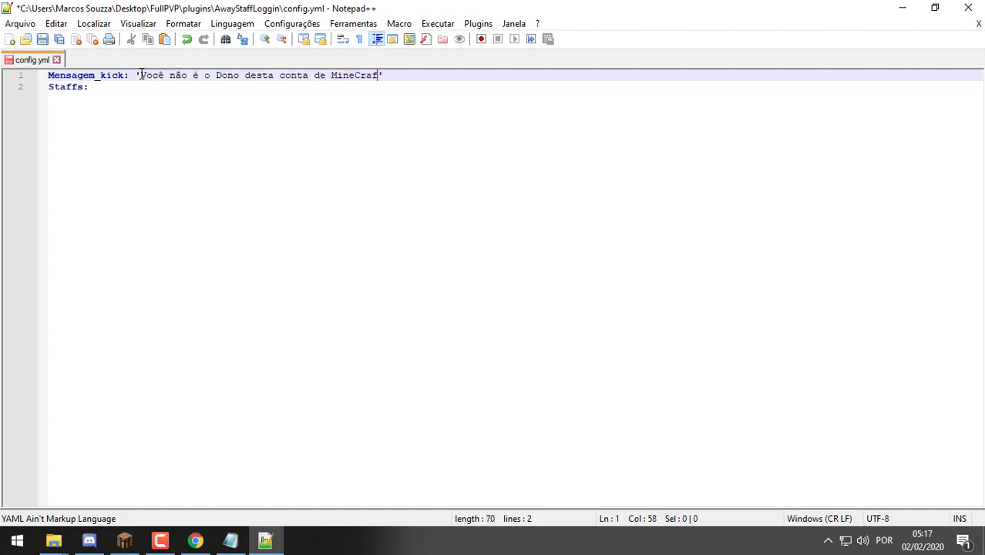
{"action": "key", "text": "ctrl+s"}
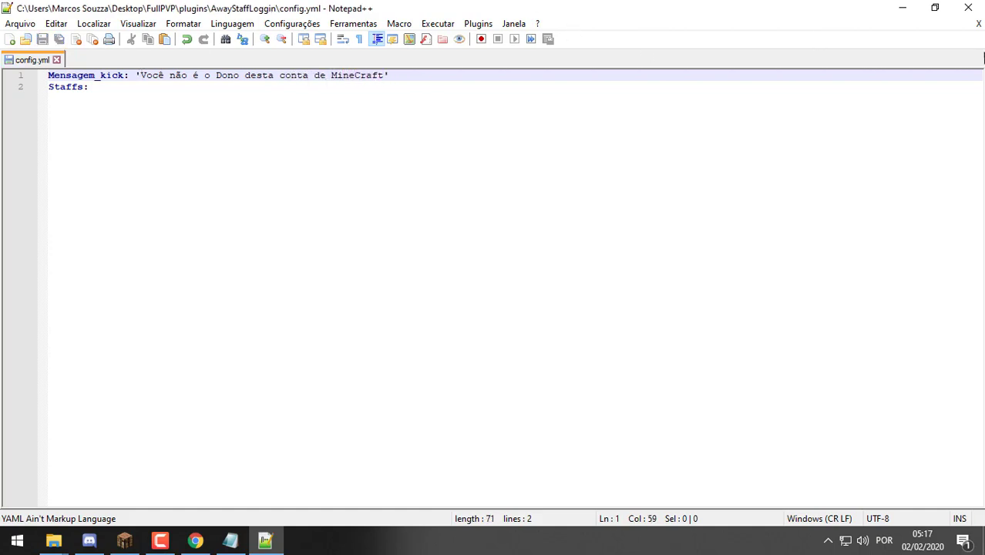
{"action": "left_click", "coordinate": [978, 23]}
{"action": "left_click", "coordinate": [973, 10]}
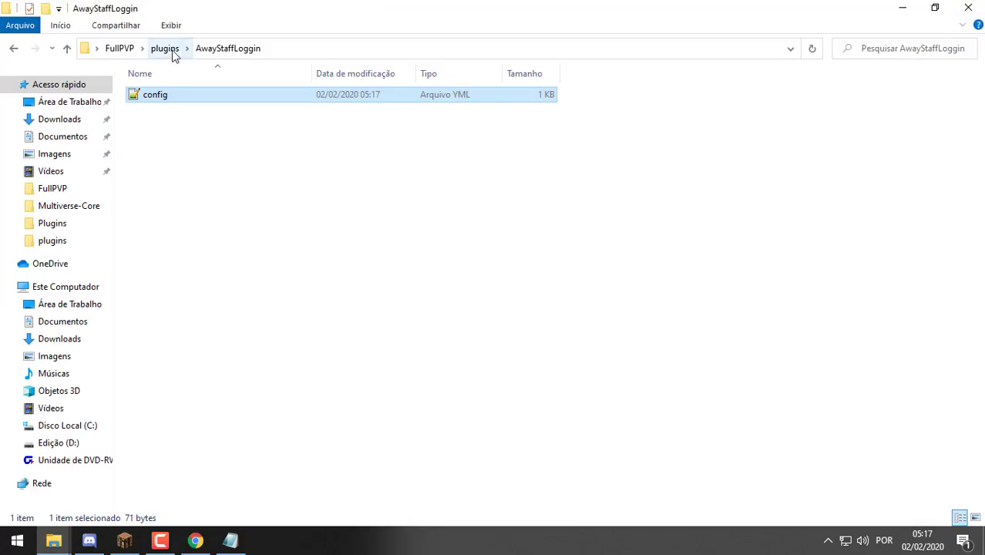
Put the plugins and V7 windows side by side and paste AntiOP into plugins
{"action": "left_click", "coordinate": [165, 48]}
{"action": "left_click_drag", "start_coordinate": [365, 9], "coordinate": [397, 86]}
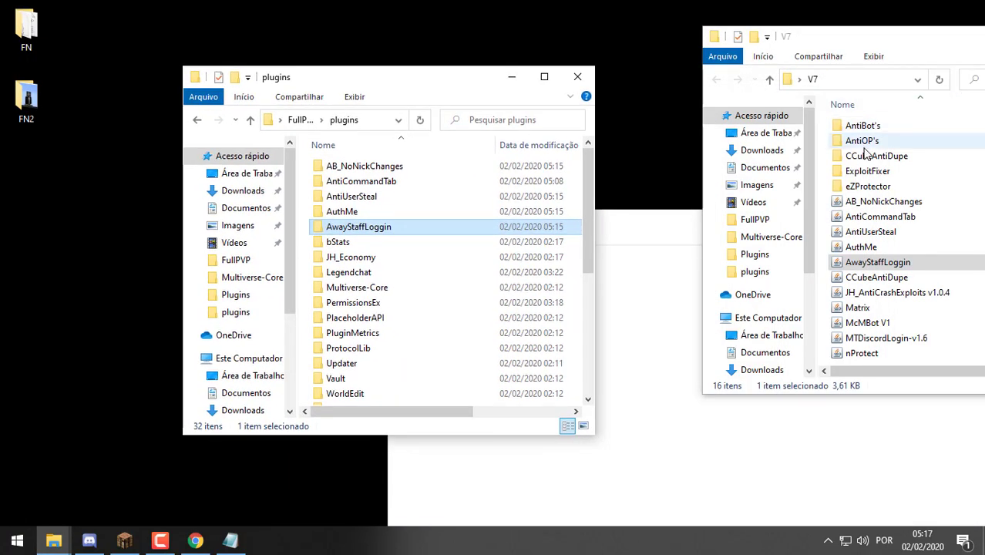
{"action": "double_click", "coordinate": [863, 142]}
{"action": "left_click", "coordinate": [867, 126]}
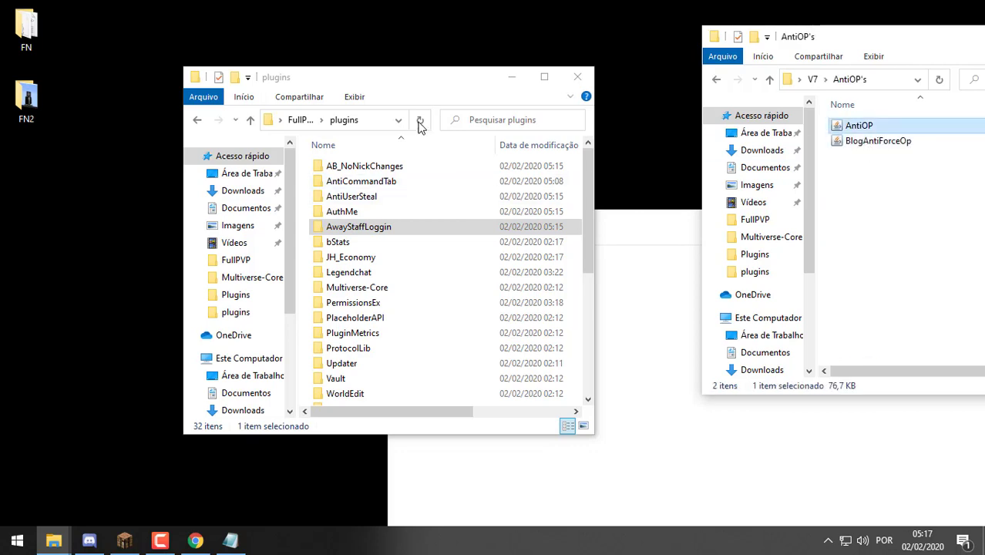
{"action": "left_click", "coordinate": [468, 78]}
{"action": "key", "text": "ctrl+v"}
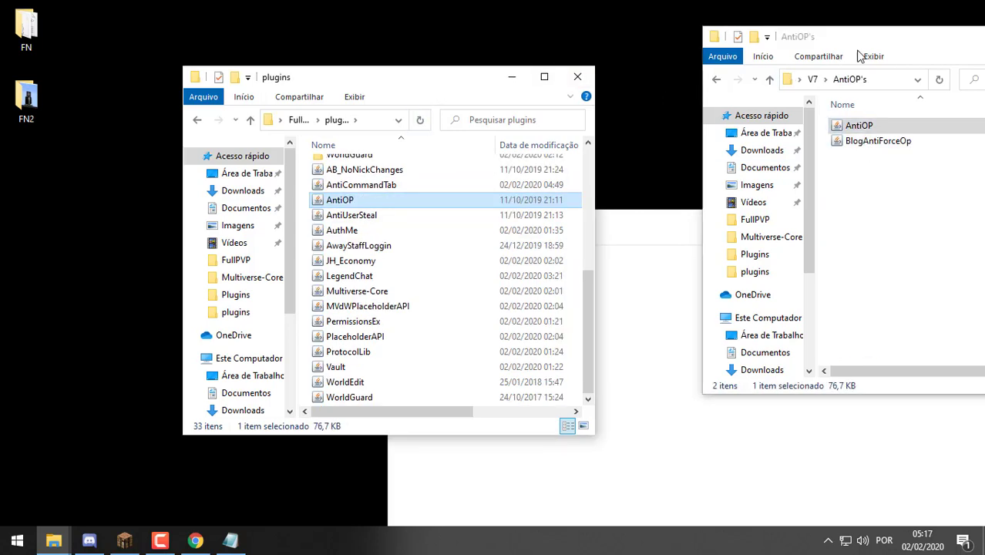
Copy CCubeAntiDupe and JH_AntiCrashExploits v1.0.4 into plugins, then open V7's ExploitFixer folder
{"action": "left_click", "coordinate": [812, 80]}
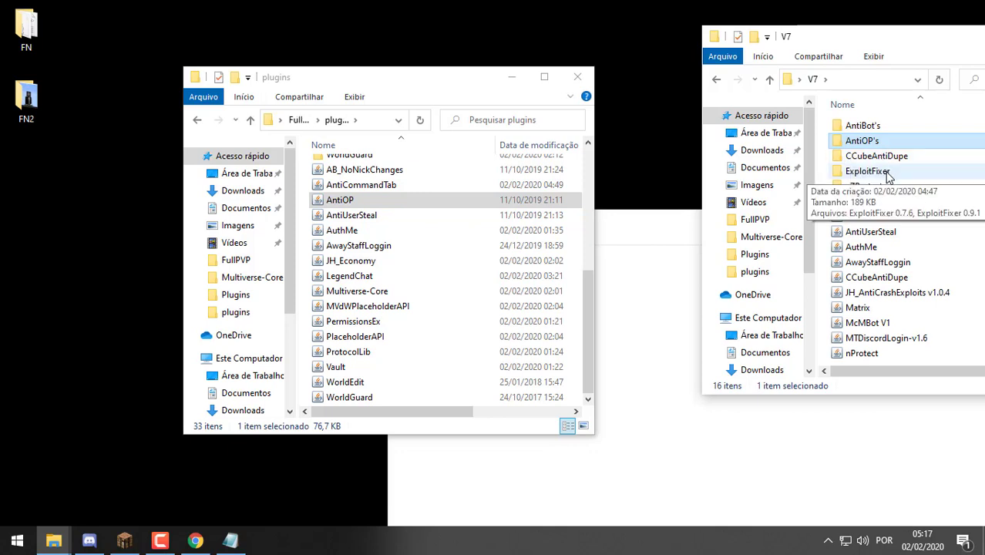
{"action": "left_click", "coordinate": [900, 282]}
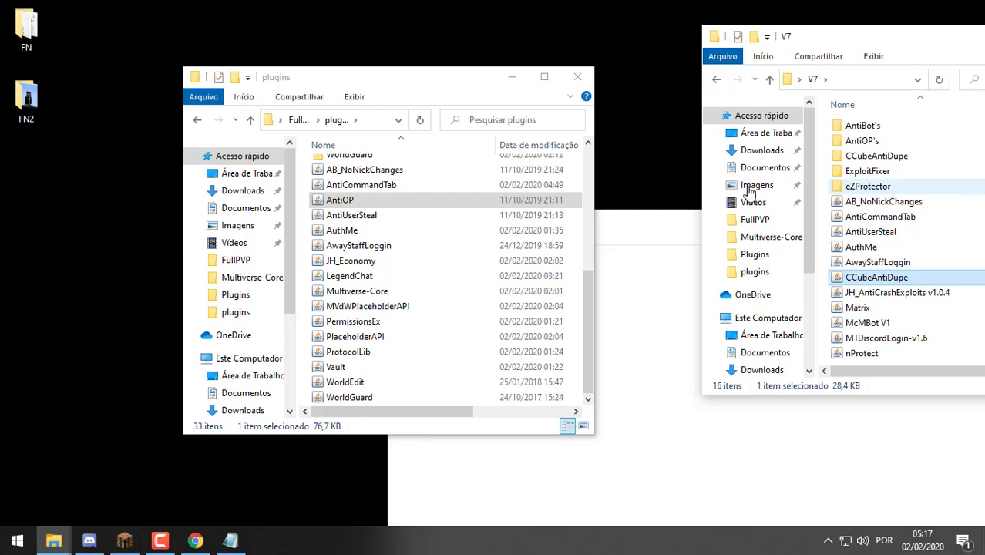
{"action": "left_click", "coordinate": [859, 294]}
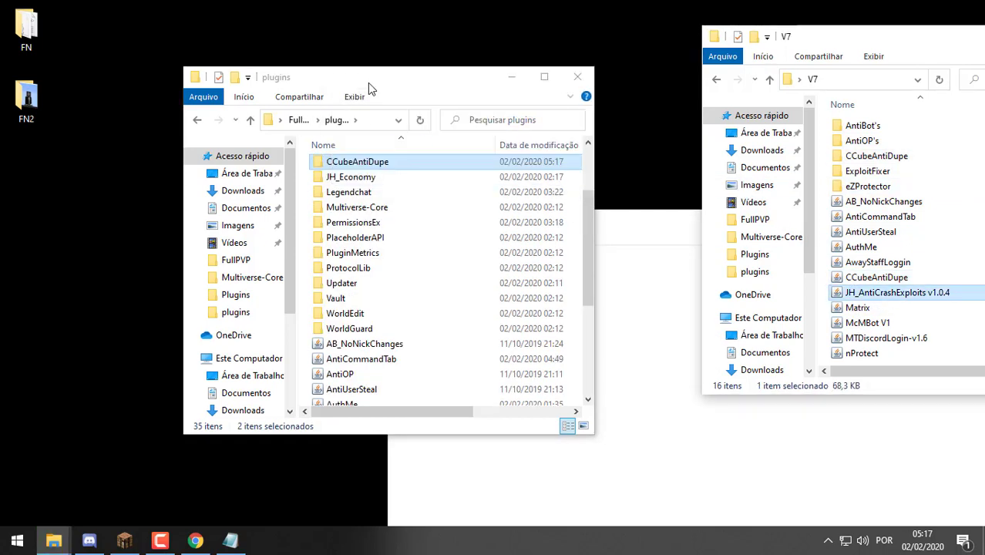
{"action": "left_click_drag", "start_coordinate": [898, 292], "coordinate": [447, 323]}
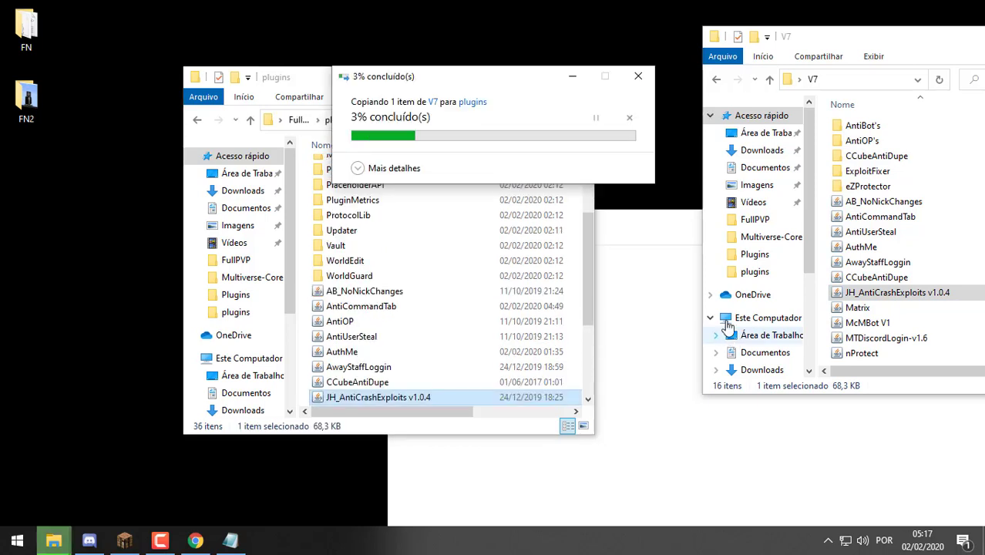
{"action": "left_click", "coordinate": [883, 144]}
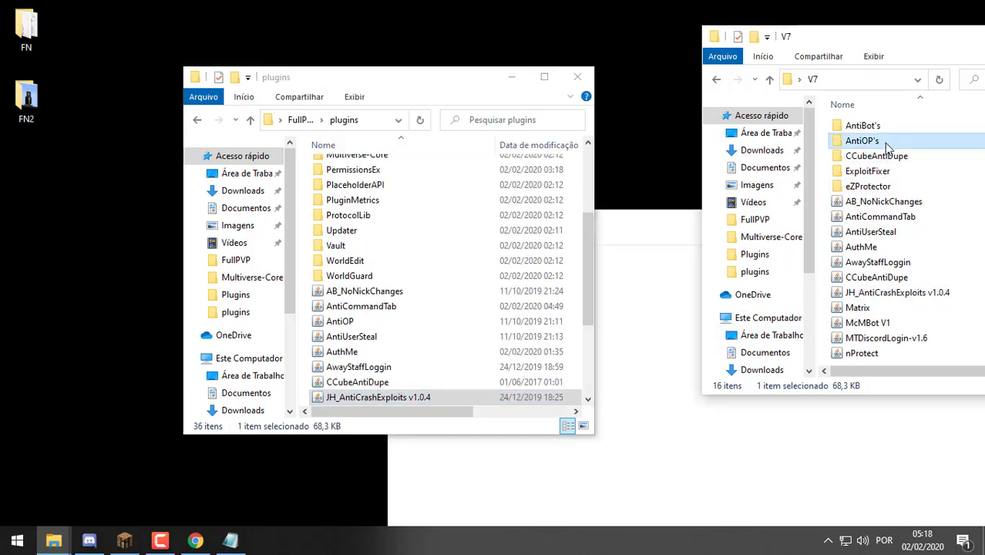
{"action": "double_click", "coordinate": [890, 174]}
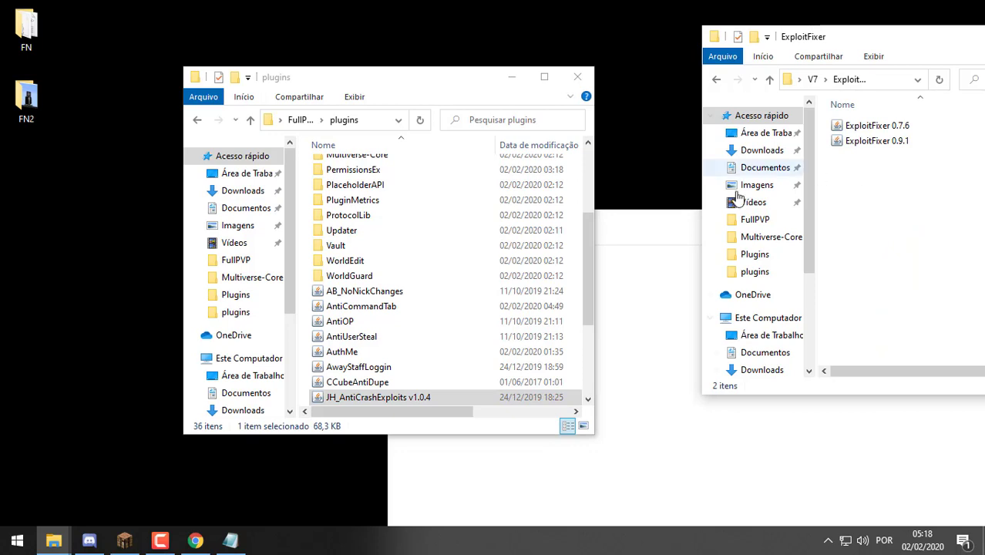
{"action": "scroll", "coordinate": [485, 289], "scroll_direction": "down", "scroll_amount": 2}
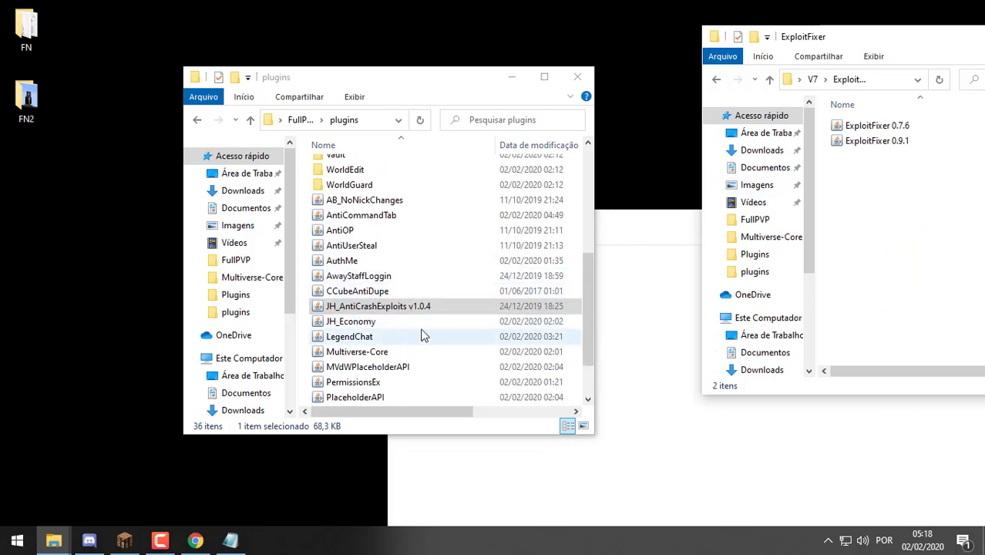
Rename JH_AntiCrashExploits v1.0.4 to JH_AntiCrashExploits and return to the FullPVP folder
{"action": "left_click", "coordinate": [444, 306]}
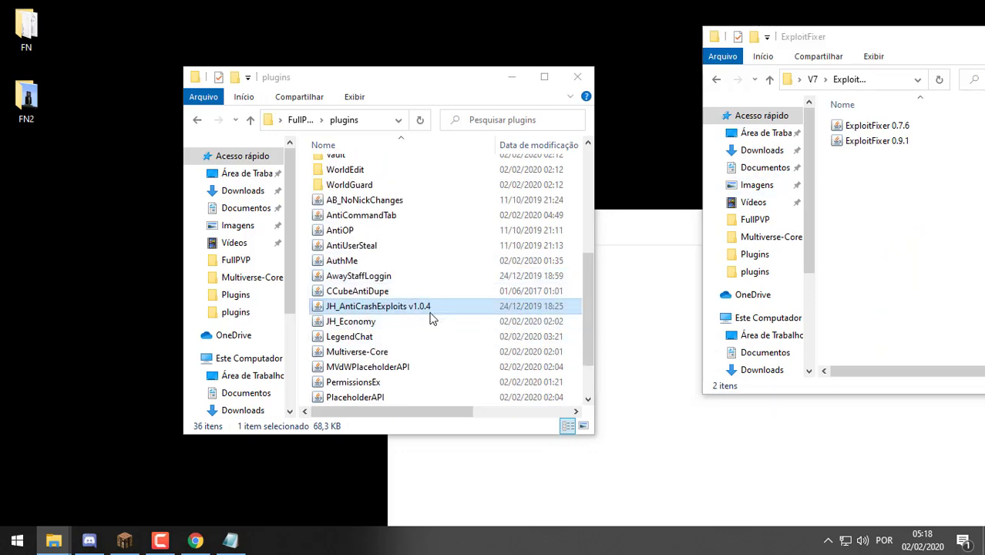
{"action": "right_click", "coordinate": [430, 311]}
{"action": "left_click", "coordinate": [475, 494]}
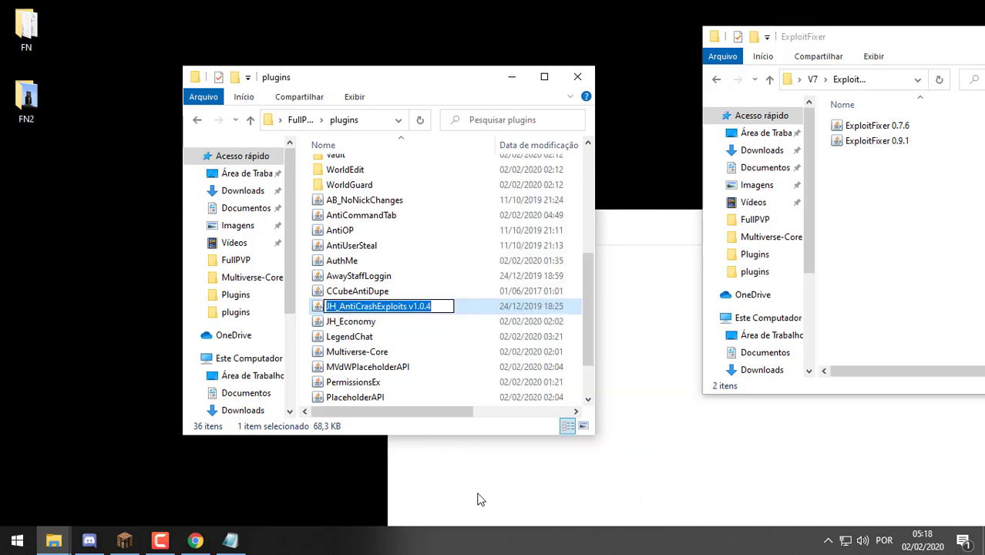
{"action": "key", "text": "End"}
{"action": "key", "text": "BackSpace"}
{"action": "key", "text": "BackSpace"}
{"action": "key", "text": "BackSpace"}
{"action": "key", "text": "BackSpace"}
{"action": "key", "text": "BackSpace"}
{"action": "key", "text": "BackSpace"}
{"action": "key", "text": "BackSpace"}
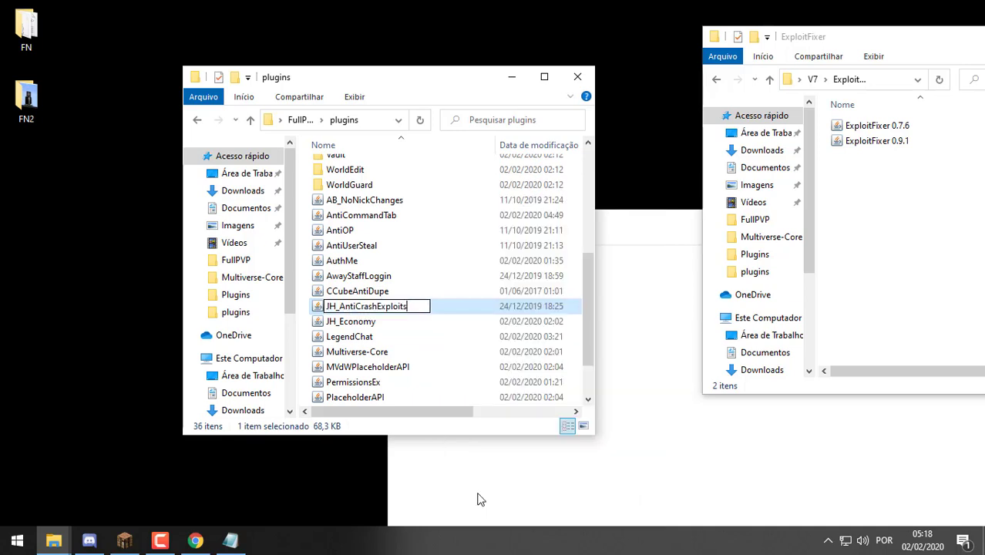
{"action": "key", "text": "Return"}
{"action": "double_click", "coordinate": [422, 74]}
{"action": "left_click", "coordinate": [121, 47]}
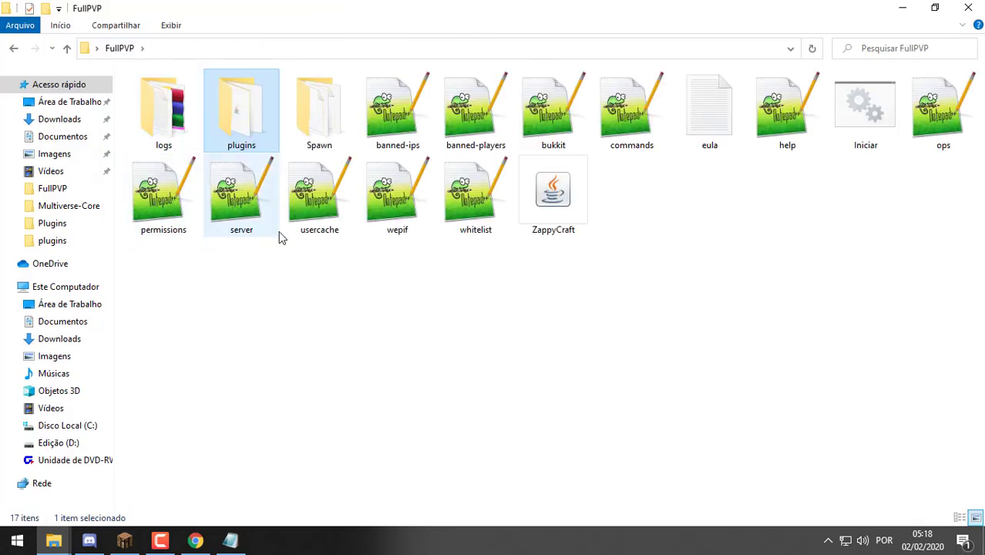
Start the ZappyCraft server with Iniciar and move the Explorer window back to the V7 folder
{"action": "double_click", "coordinate": [860, 122]}
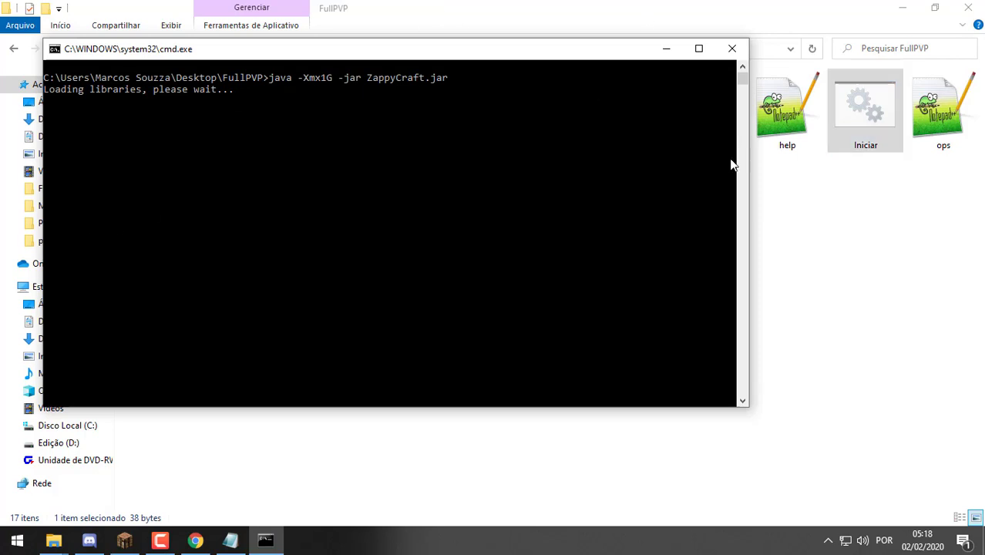
{"action": "left_click", "coordinate": [898, 14]}
{"action": "left_click", "coordinate": [899, 8]}
{"action": "left_click_drag", "start_coordinate": [887, 40], "coordinate": [746, 49]}
{"action": "left_click", "coordinate": [682, 85]}
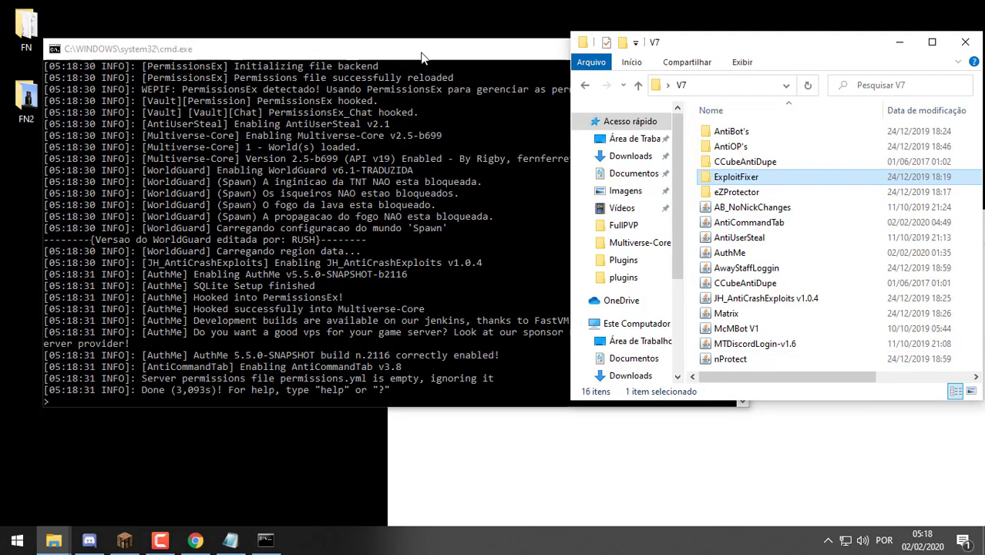
Find and mark AntiOP's NoClassDefFoundError for BaseComponent in the maximized console, then minimize it
{"action": "left_click", "coordinate": [429, 52]}
{"action": "left_click_drag", "start_coordinate": [429, 53], "coordinate": [436, 4]}
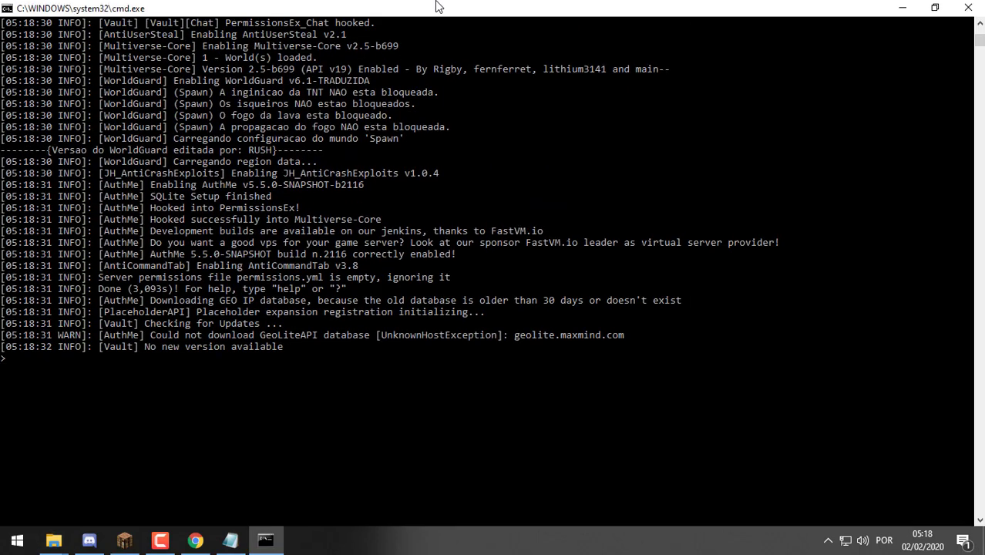
{"action": "left_click", "coordinate": [977, 48]}
{"action": "scroll", "coordinate": [944, 67], "scroll_direction": "up", "scroll_amount": 14}
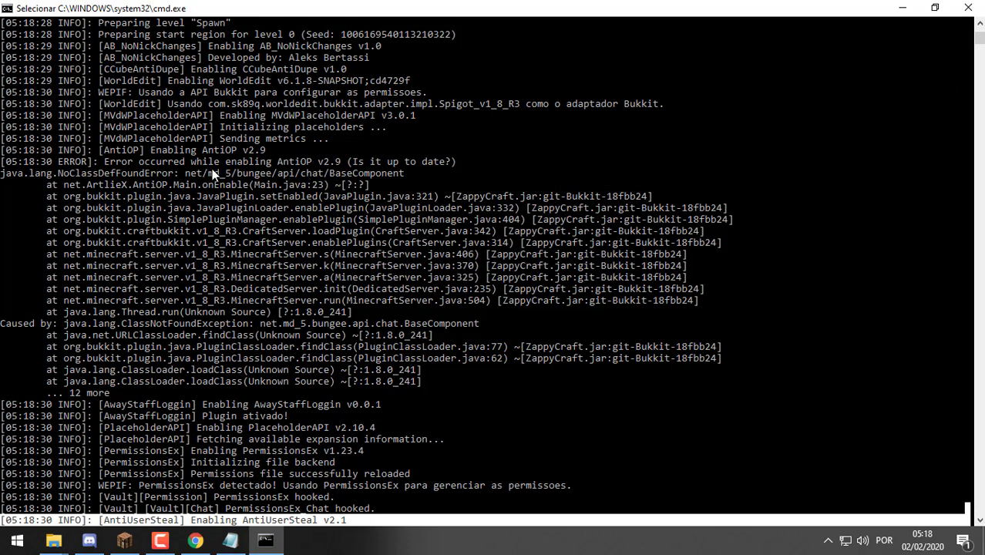
{"action": "left_click_drag", "start_coordinate": [374, 174], "coordinate": [317, 162]}
{"action": "left_click", "coordinate": [280, 163]}
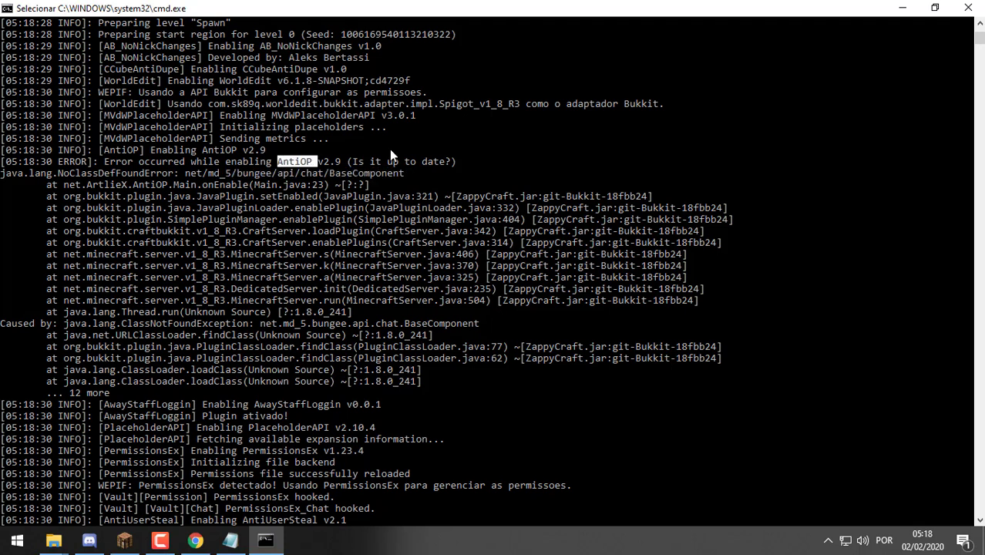
{"action": "mouse_move", "coordinate": [464, 370]}
{"action": "left_mouse_down"}
{"action": "mouse_move", "coordinate": [250, 220]}
{"action": "mouse_move", "coordinate": [255, 176]}
{"action": "left_mouse_up"}
{"action": "left_click", "coordinate": [424, 174]}
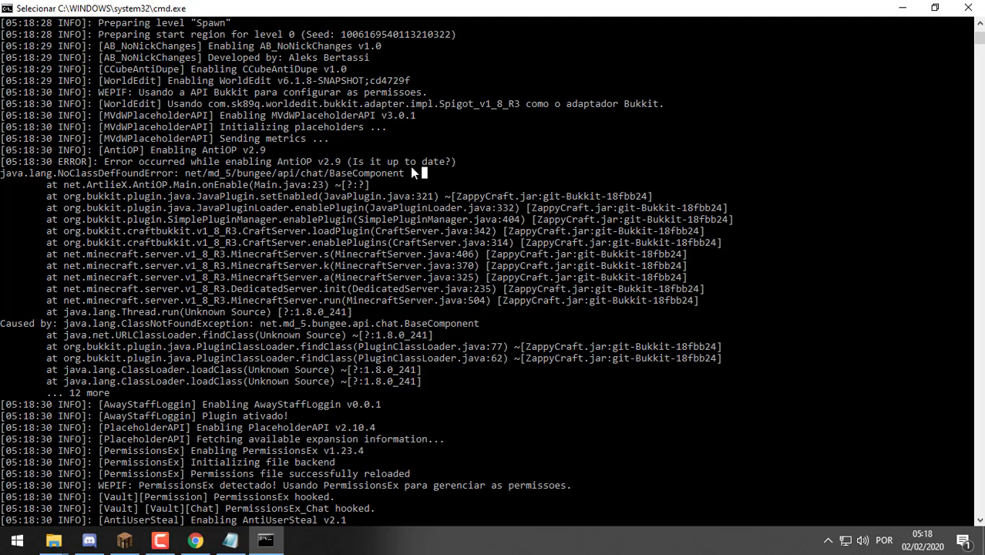
{"action": "left_click", "coordinate": [291, 163]}
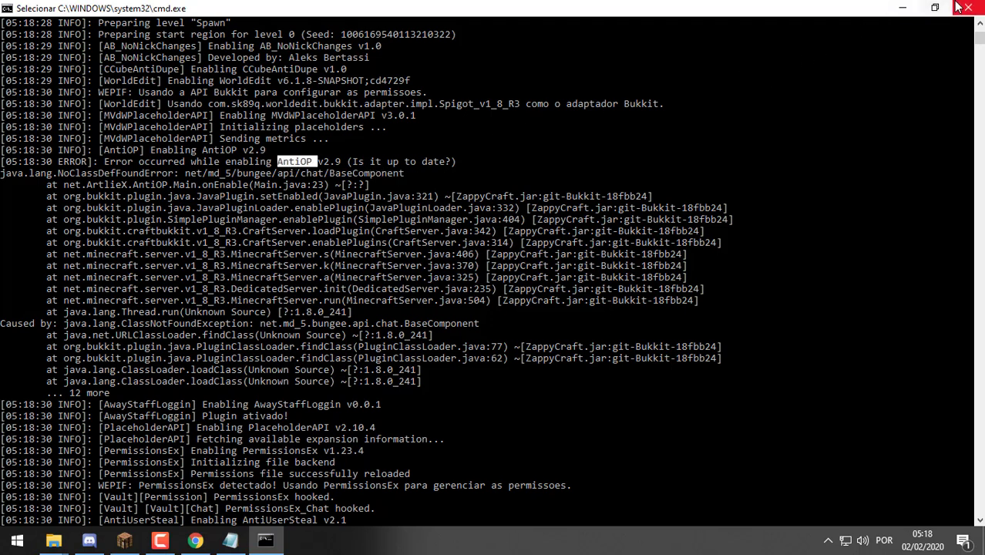
{"action": "left_click", "coordinate": [901, 8]}
Close the untitled Notepad notes without saving and close the V7 folder window
{"action": "left_click", "coordinate": [742, 148]}
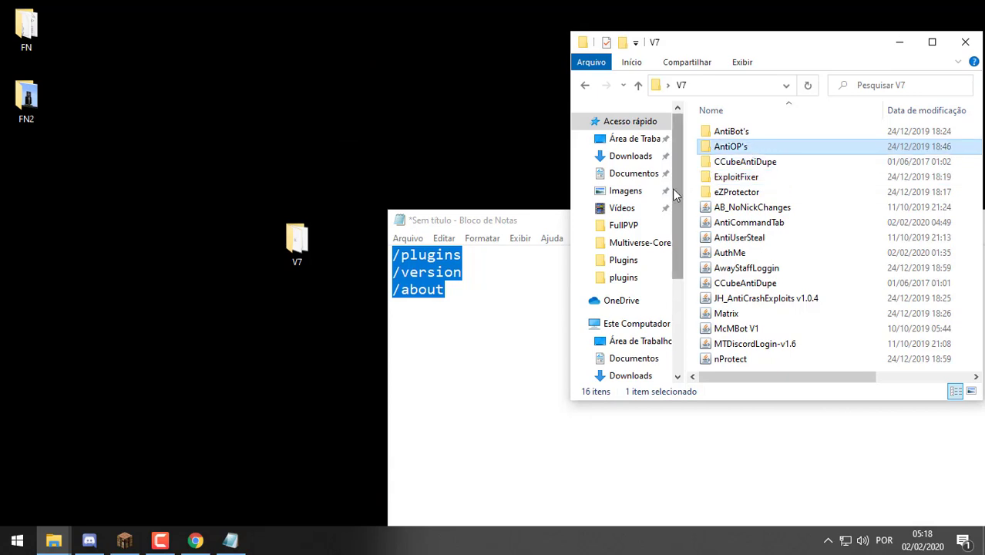
{"action": "left_click", "coordinate": [498, 221]}
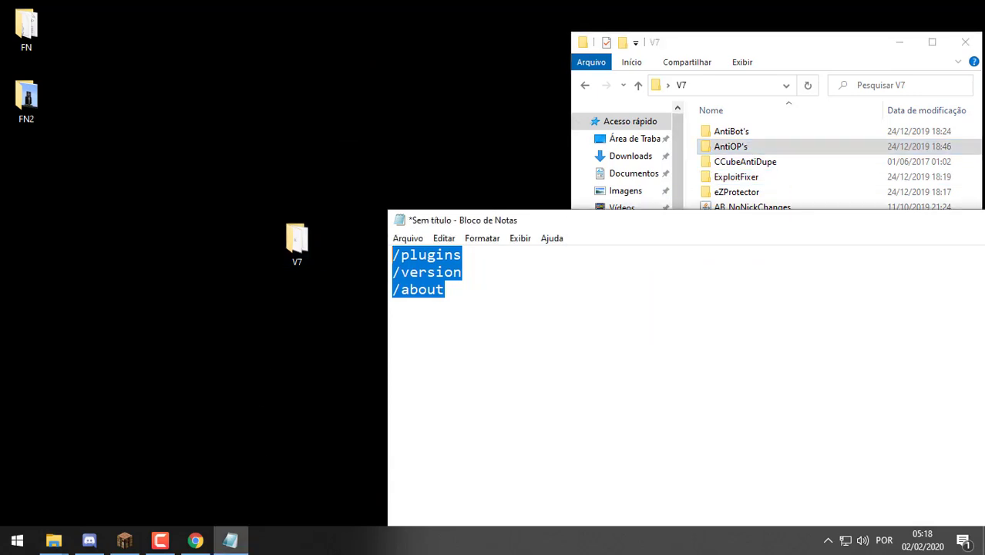
{"action": "left_click_drag", "start_coordinate": [966, 226], "coordinate": [586, 243]}
{"action": "left_click", "coordinate": [718, 236]}
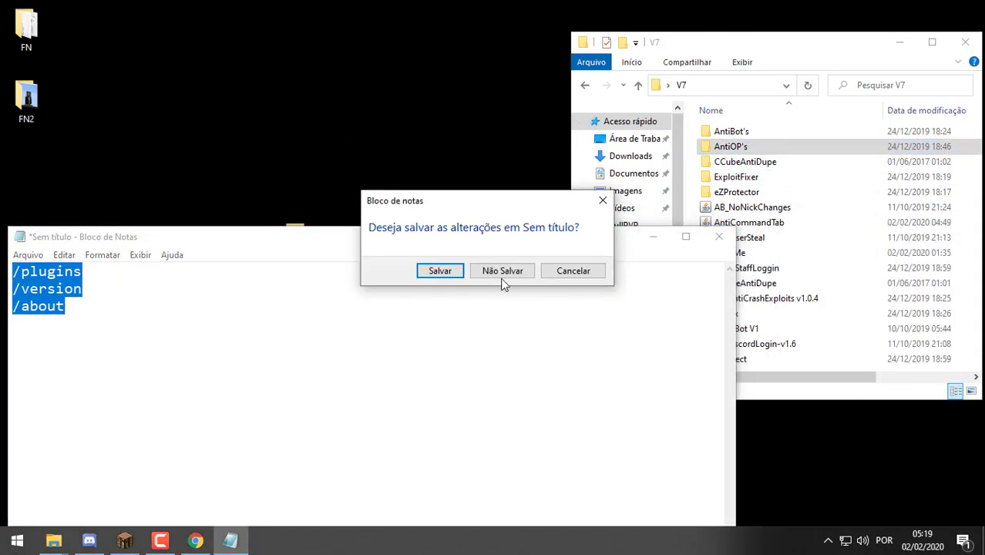
{"action": "left_click", "coordinate": [512, 271]}
{"action": "left_click_drag", "start_coordinate": [829, 44], "coordinate": [660, 13]}
{"action": "left_click", "coordinate": [835, 21]}
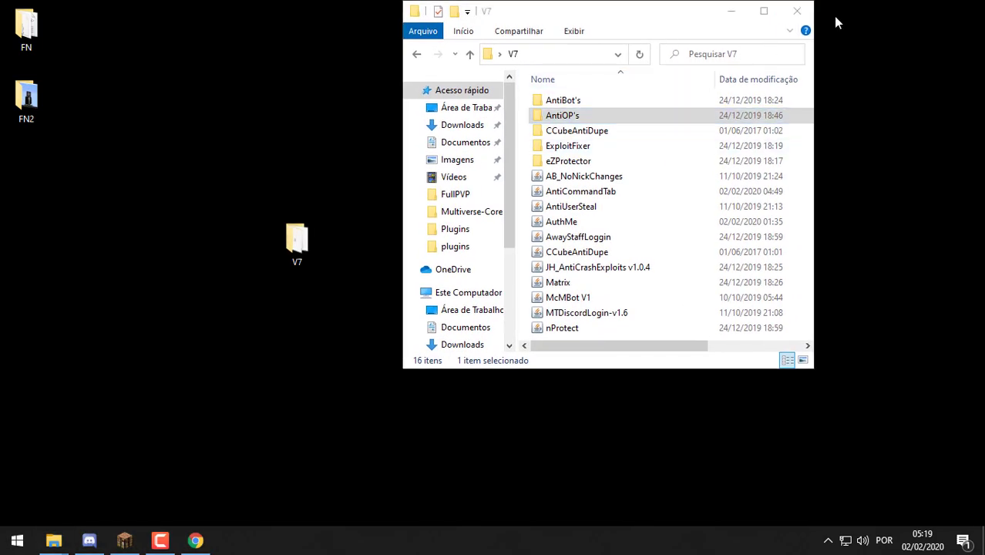
{"action": "left_click", "coordinate": [798, 16]}
Delete the old AntiOP files from FullPVP's plugins folder and drag in the new AntiOP jar
{"action": "double_click", "coordinate": [645, 230]}
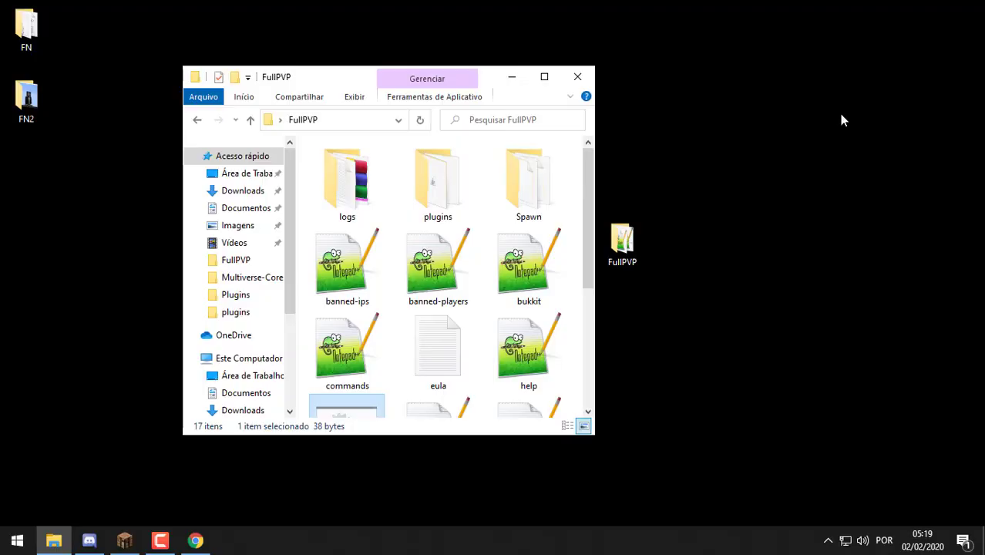
{"action": "double_click", "coordinate": [435, 209]}
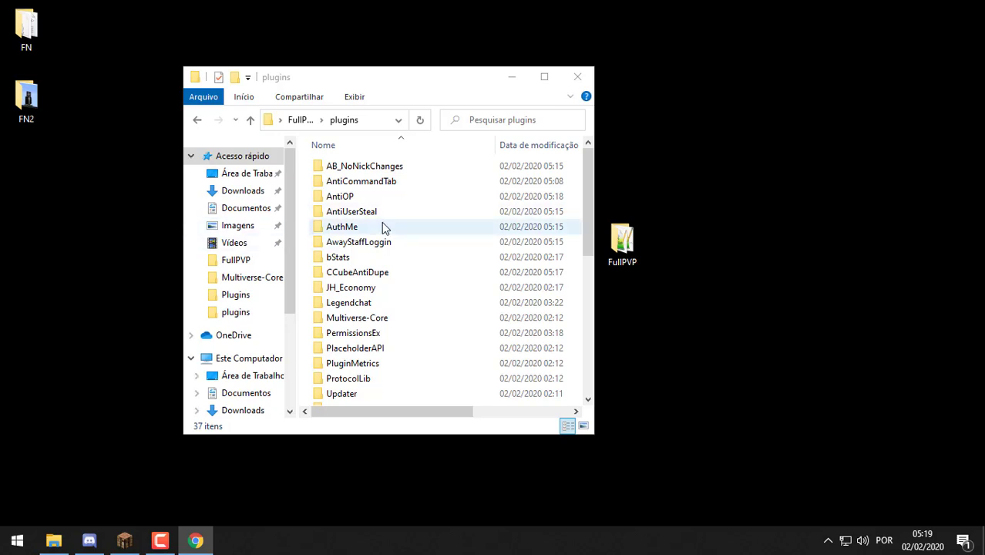
{"action": "left_click", "coordinate": [391, 197]}
{"action": "scroll", "coordinate": [391, 207], "scroll_direction": "down", "scroll_amount": 4}
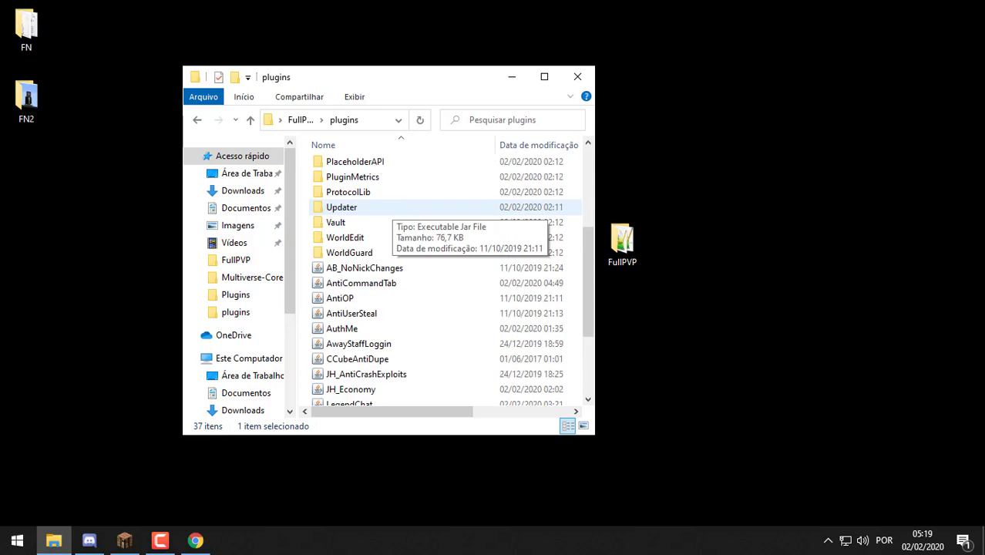
{"action": "key", "text": "Delete"}
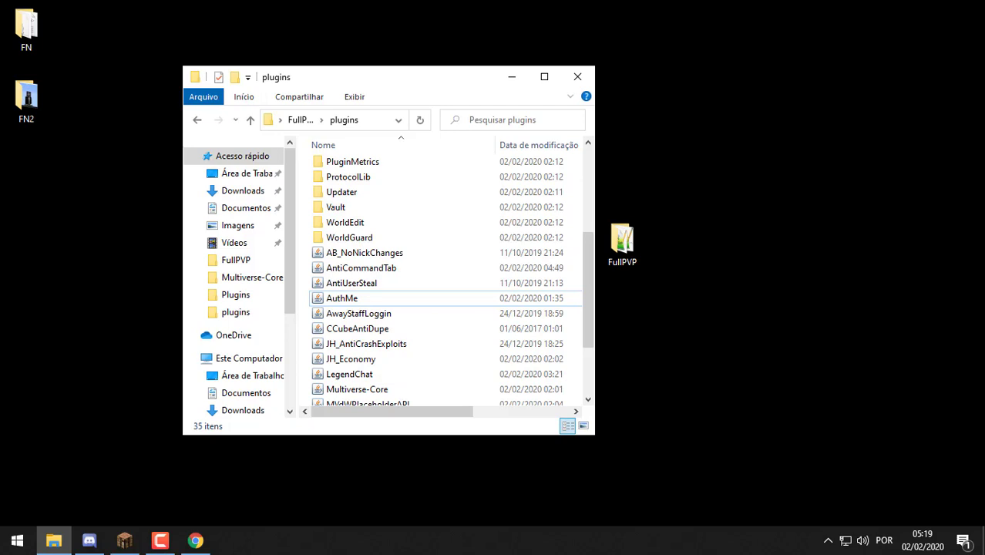
{"action": "key", "text": "alt+Tab"}
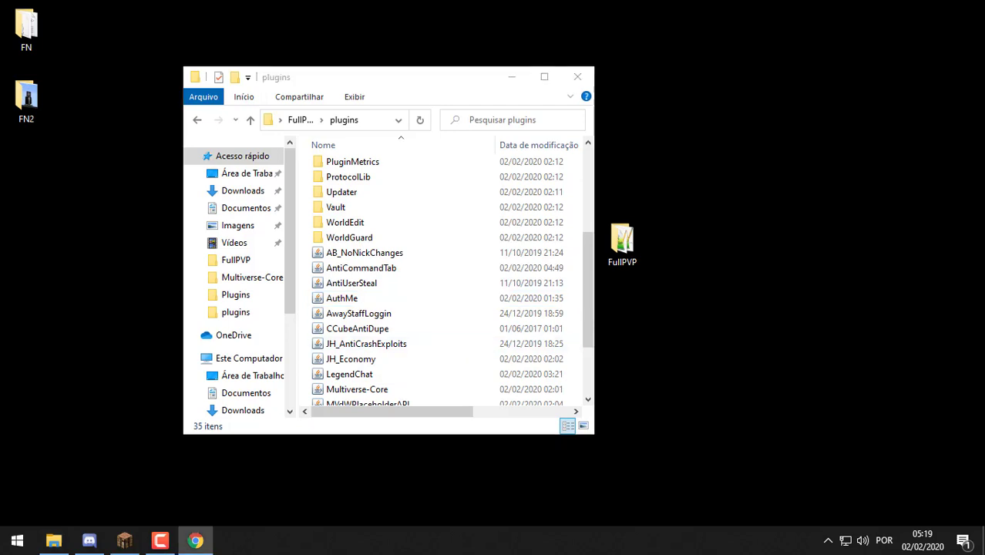
{"action": "key", "text": "alt+Tab"}
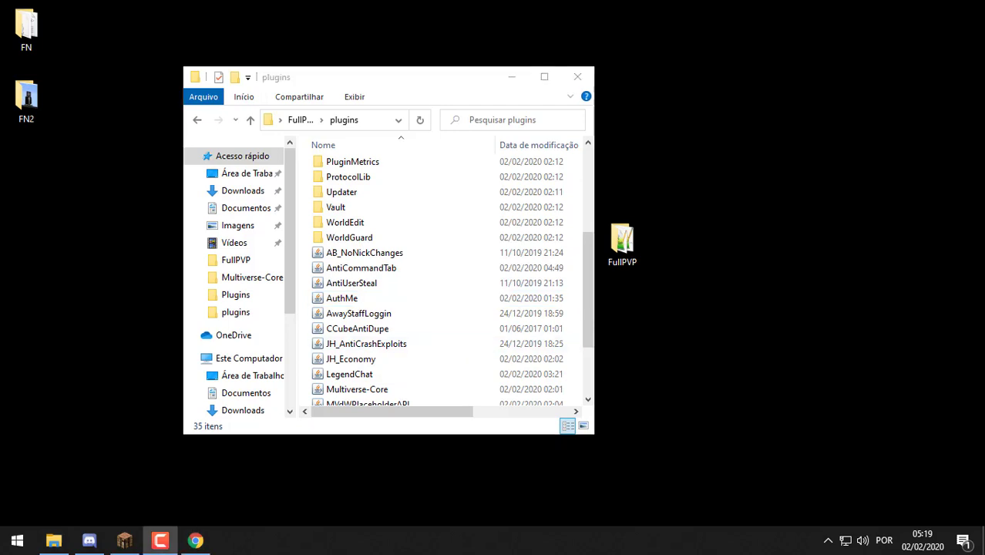
{"action": "key", "text": "alt+Tab"}
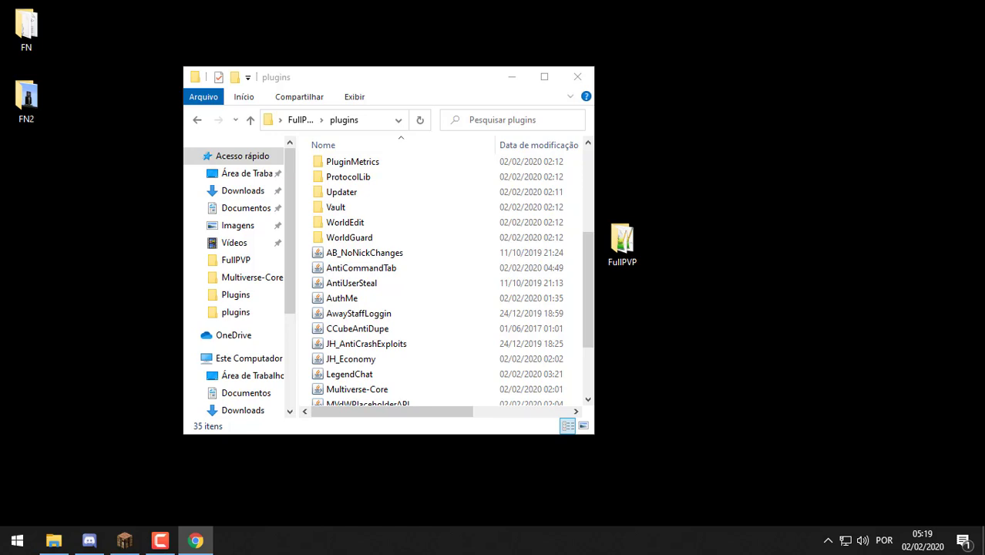
{"action": "left_click_drag", "start_coordinate": [854, 393], "coordinate": [493, 336]}
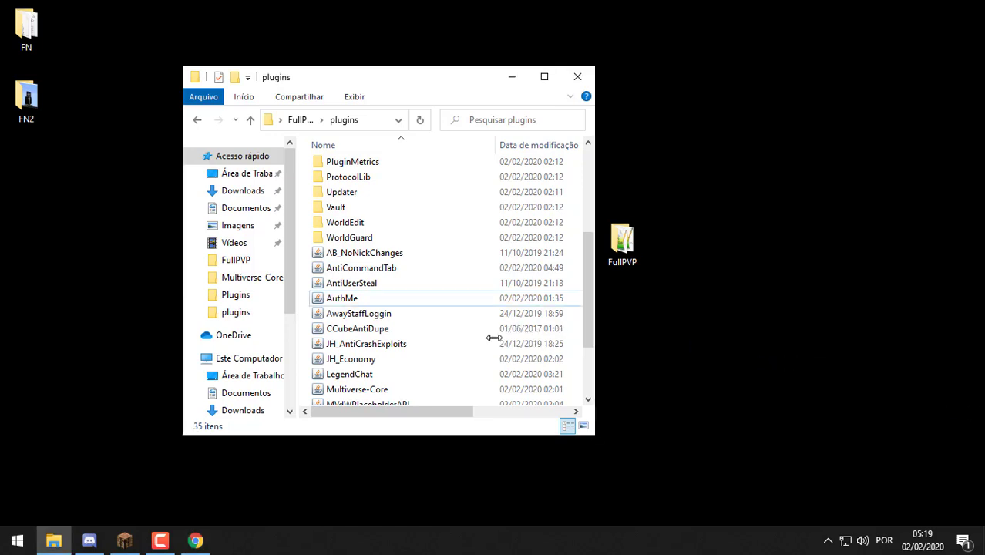
Launch the FullPVP server via Iniciar and maximize the FullPVP folder window
{"action": "left_click", "coordinate": [298, 120]}
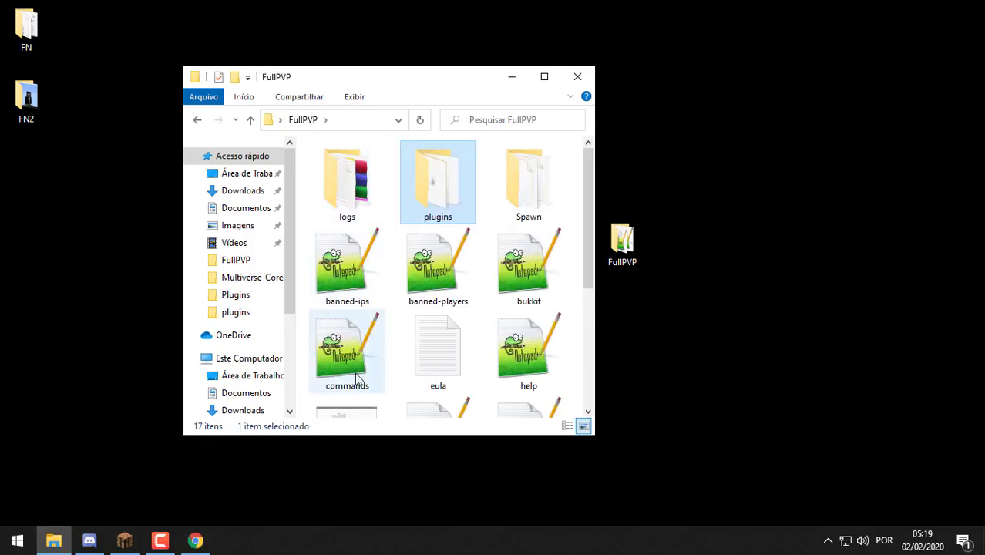
{"action": "scroll", "coordinate": [352, 374], "scroll_direction": "down", "scroll_amount": 3}
{"action": "double_click", "coordinate": [351, 222]}
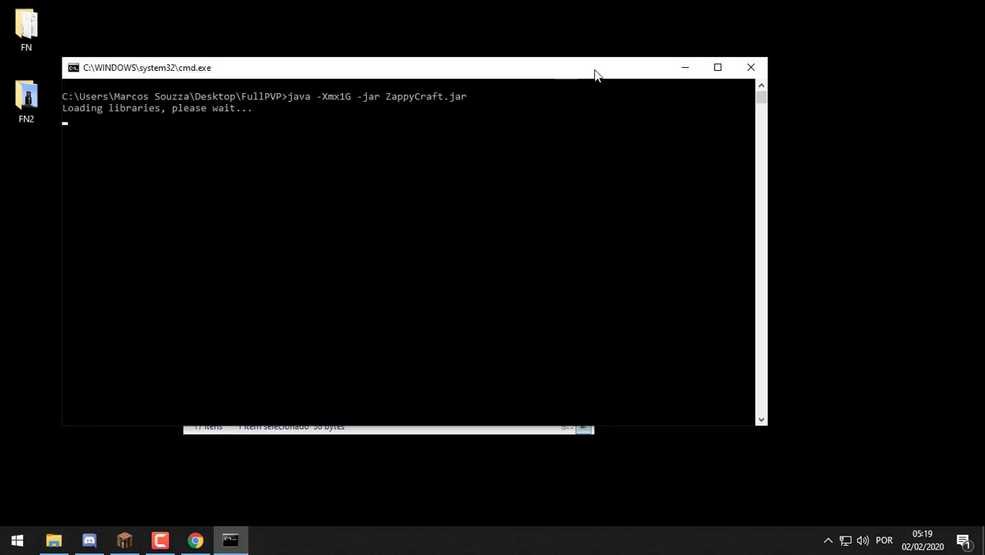
{"action": "left_click", "coordinate": [53, 540]}
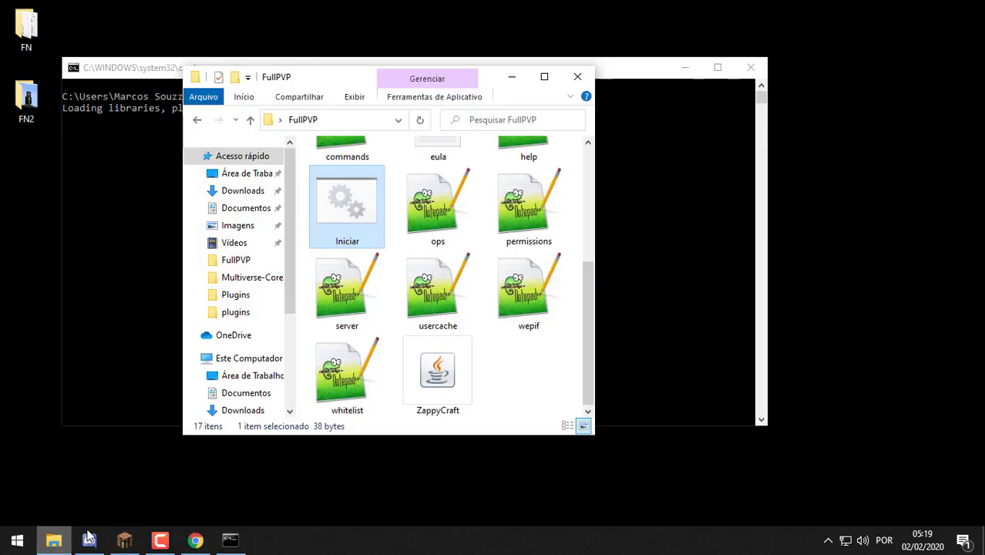
{"action": "left_click", "coordinate": [543, 80]}
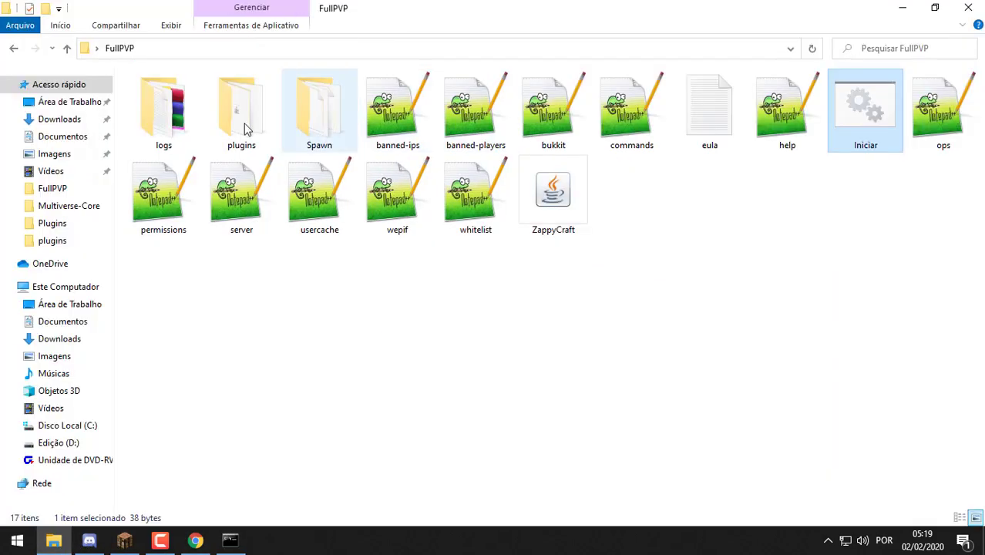
Review the 18 plugin jars, from AB_NoNickChanges to WorldGuard, in the plugins folder
{"action": "double_click", "coordinate": [246, 128]}
{"action": "scroll", "coordinate": [198, 282], "scroll_direction": "down", "scroll_amount": 4}
{"action": "left_click", "coordinate": [223, 244]}
{"action": "left_click", "coordinate": [177, 501], "text": "shift"}
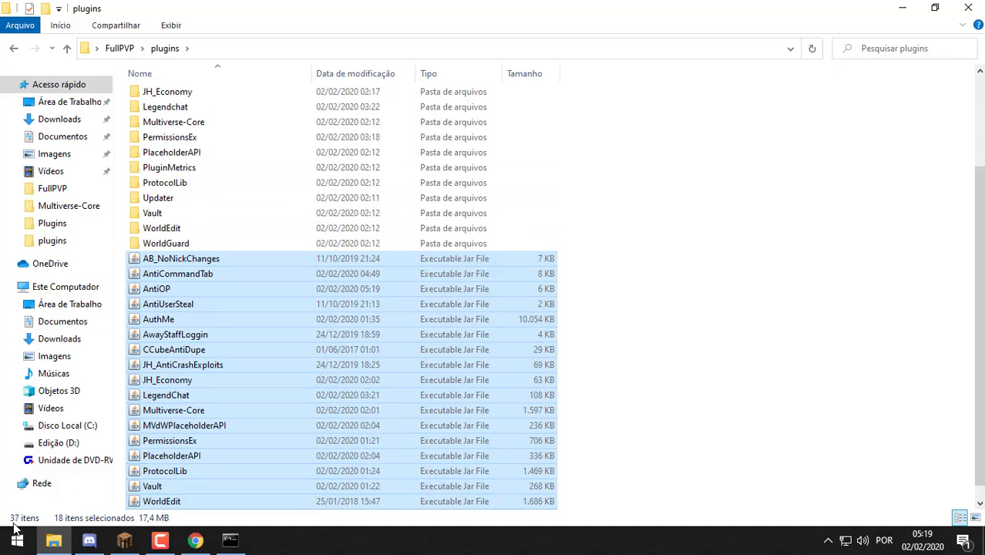
{"action": "scroll", "coordinate": [279, 316], "scroll_direction": "down", "scroll_amount": 1}
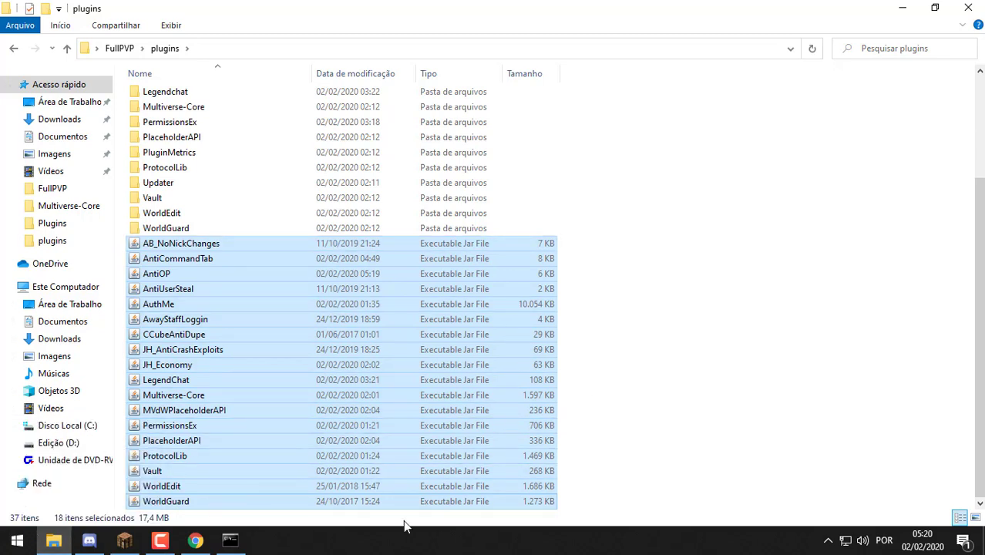
{"action": "key", "text": "shift+Down"}
{"action": "key", "text": "shift+Down"}
{"action": "key", "text": "shift+Down"}
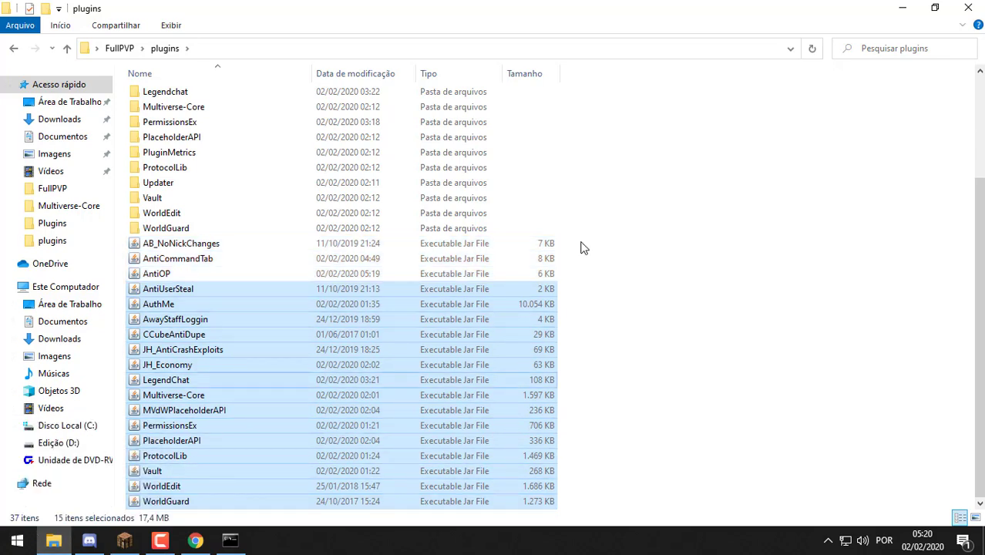
{"action": "key", "text": "shift+Up"}
{"action": "key", "text": "shift+Up"}
{"action": "key", "text": "shift+Up"}
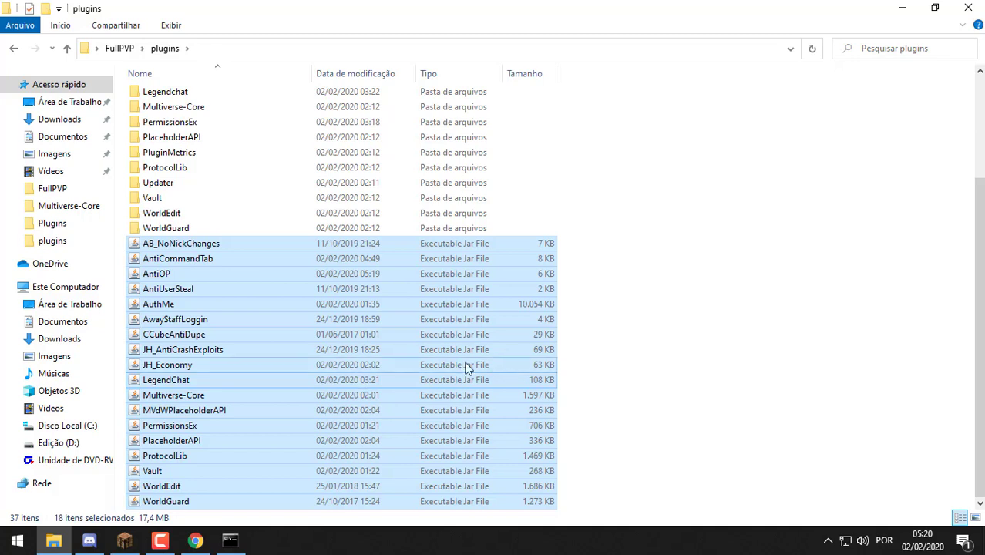
{"action": "left_click", "coordinate": [575, 357]}
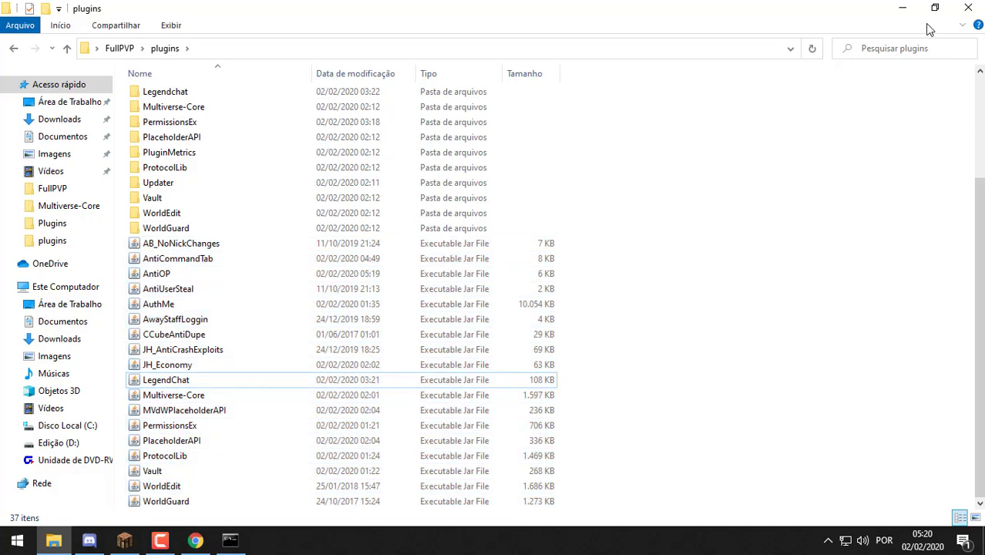
Scroll through the server console log to confirm the plugins loaded
{"action": "left_click", "coordinate": [902, 9]}
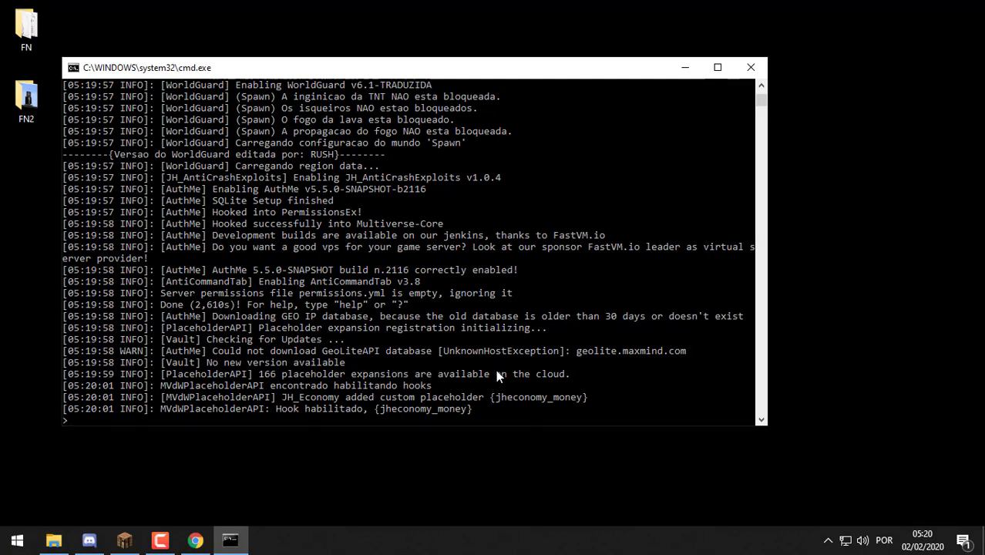
{"action": "scroll", "coordinate": [495, 370], "scroll_direction": "up", "scroll_amount": 20}
{"action": "scroll", "coordinate": [495, 367], "scroll_direction": "down", "scroll_amount": 2}
{"action": "scroll", "coordinate": [495, 367], "scroll_direction": "down", "scroll_amount": 20}
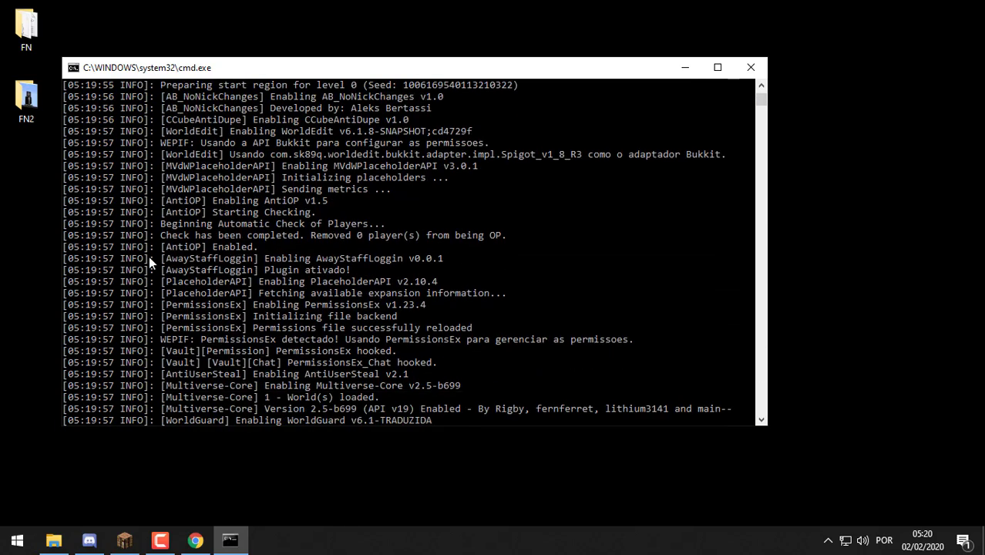
{"action": "left_click", "coordinate": [53, 540]}
{"action": "scroll", "coordinate": [248, 139], "scroll_direction": "up", "scroll_amount": 4}
Look over AntiOP's config.yml, including RunCheck_Automatically, in Notepad++ and close it unchanged
{"action": "double_click", "coordinate": [249, 125]}
{"action": "left_click", "coordinate": [260, 97]}
{"action": "double_click", "coordinate": [260, 99]}
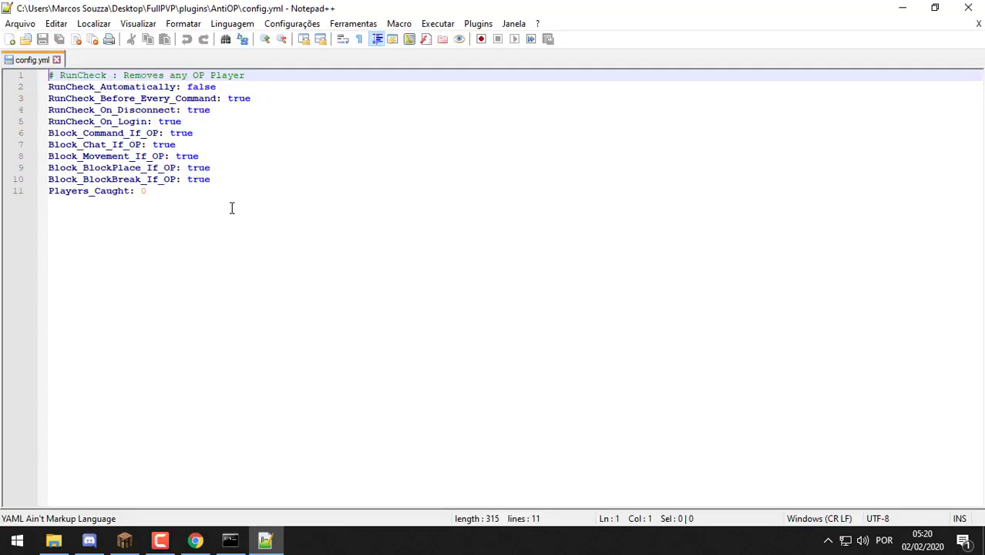
{"action": "left_click", "coordinate": [266, 216]}
{"action": "left_click_drag", "start_coordinate": [265, 215], "coordinate": [71, 135]}
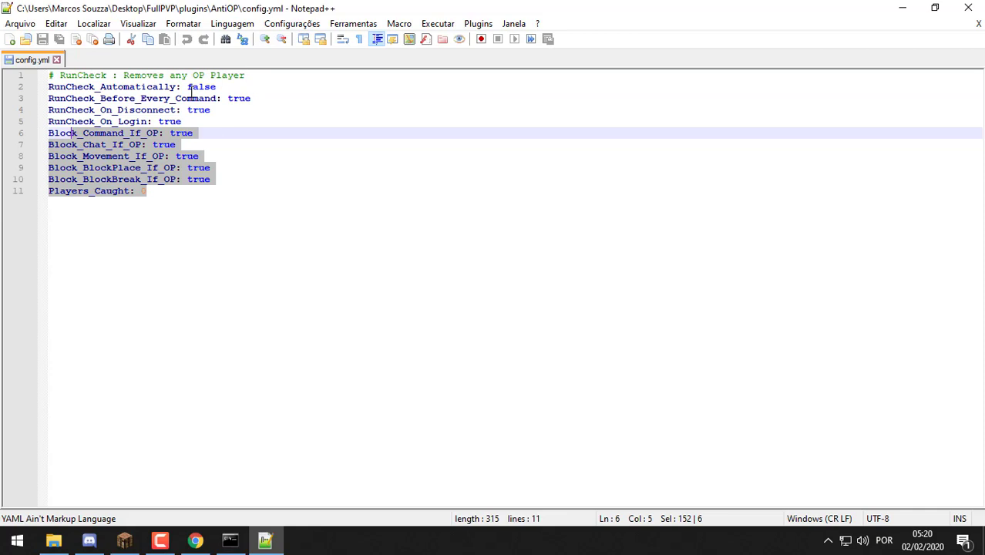
{"action": "left_click_drag", "start_coordinate": [183, 86], "coordinate": [42, 87]}
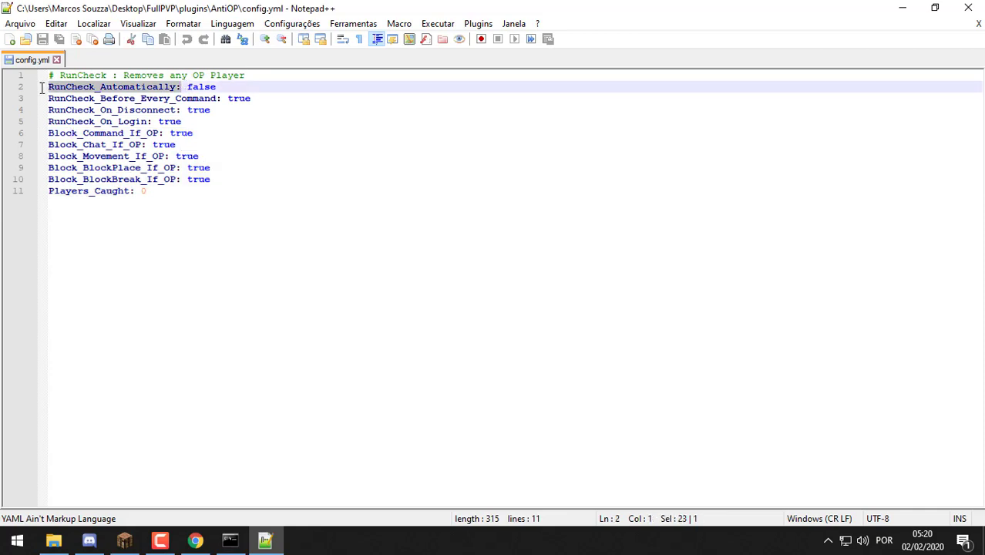
{"action": "key", "text": "ctrl+a"}
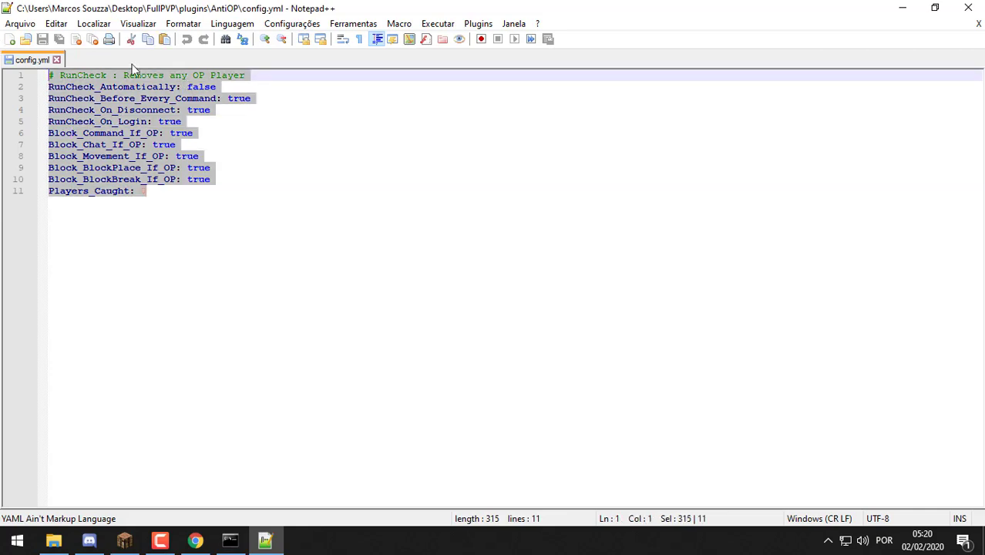
{"action": "key", "text": "alt+Tab"}
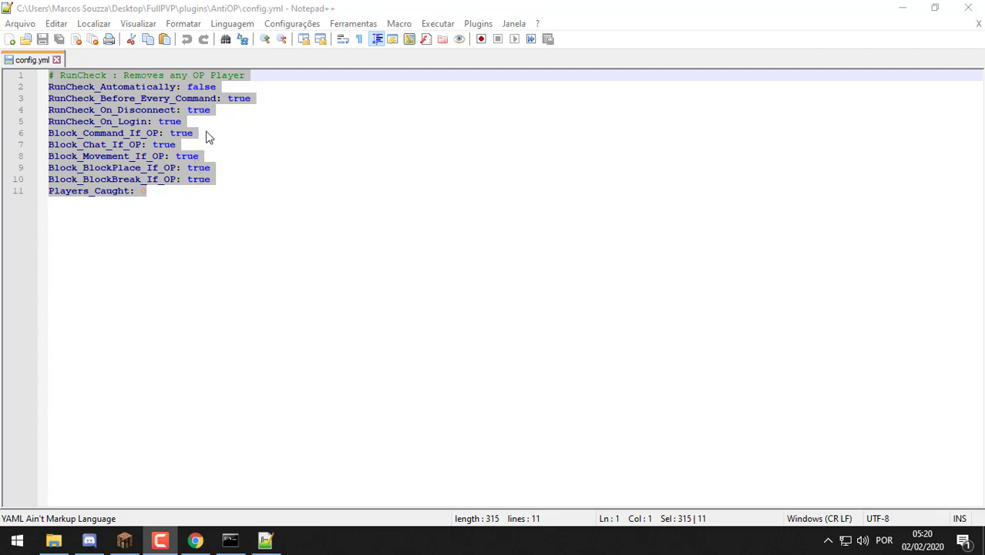
{"action": "left_click", "coordinate": [321, 233]}
{"action": "key", "text": "ctrl+a"}
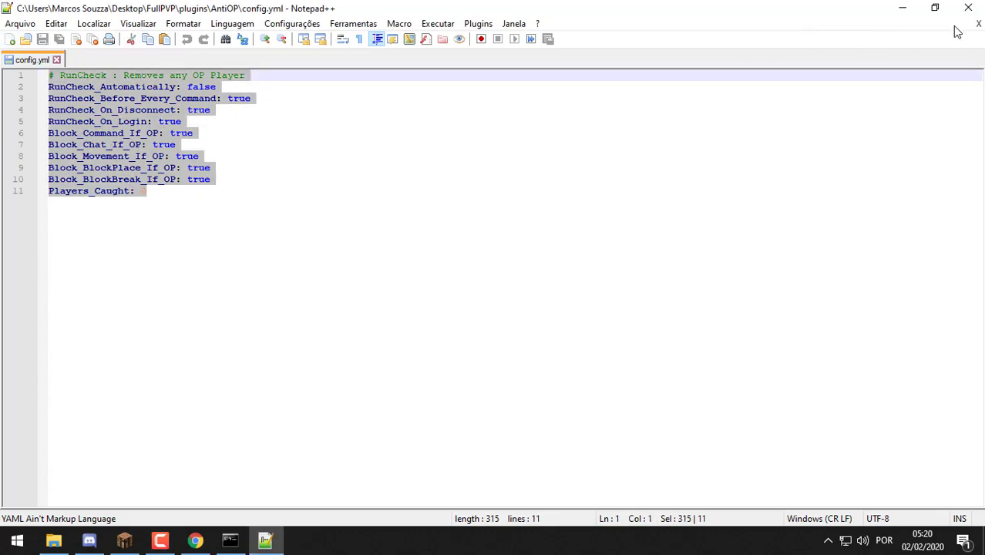
{"action": "left_click", "coordinate": [977, 28]}
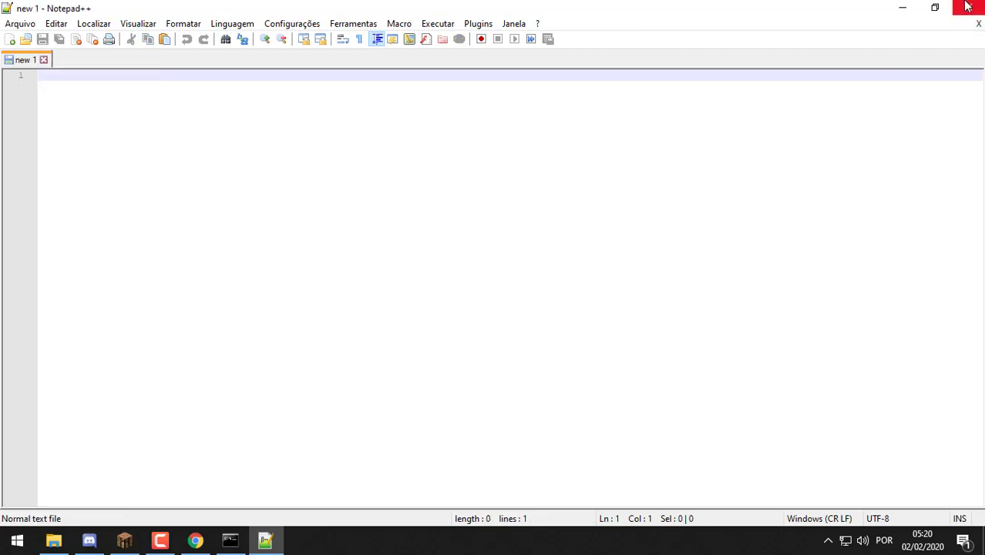
{"action": "left_click", "coordinate": [968, 8]}
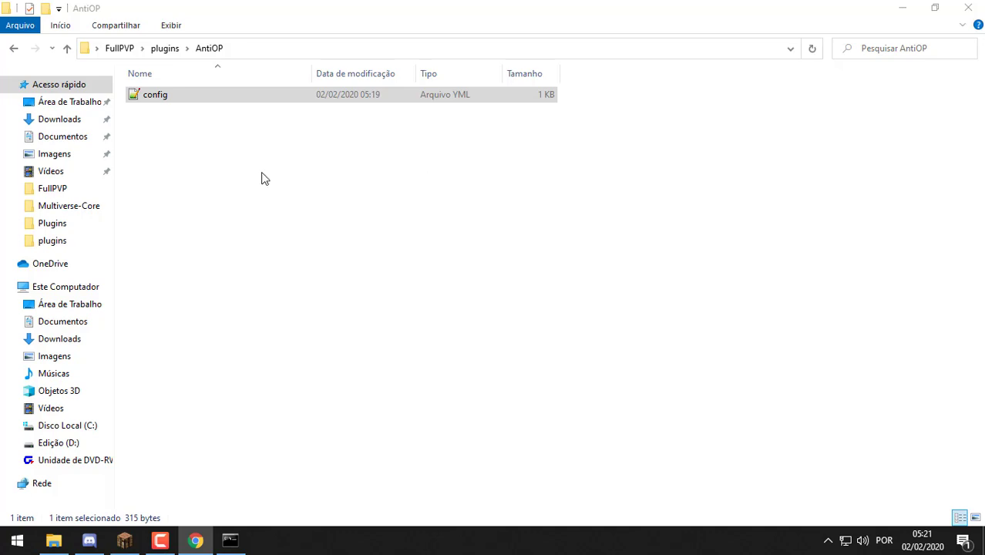
Return to the plugins folder and try deleting the old AntiOP jar, which Windows reports is still in use
{"action": "left_click", "coordinate": [165, 48]}
{"action": "scroll", "coordinate": [206, 262], "scroll_direction": "down", "scroll_amount": 3}
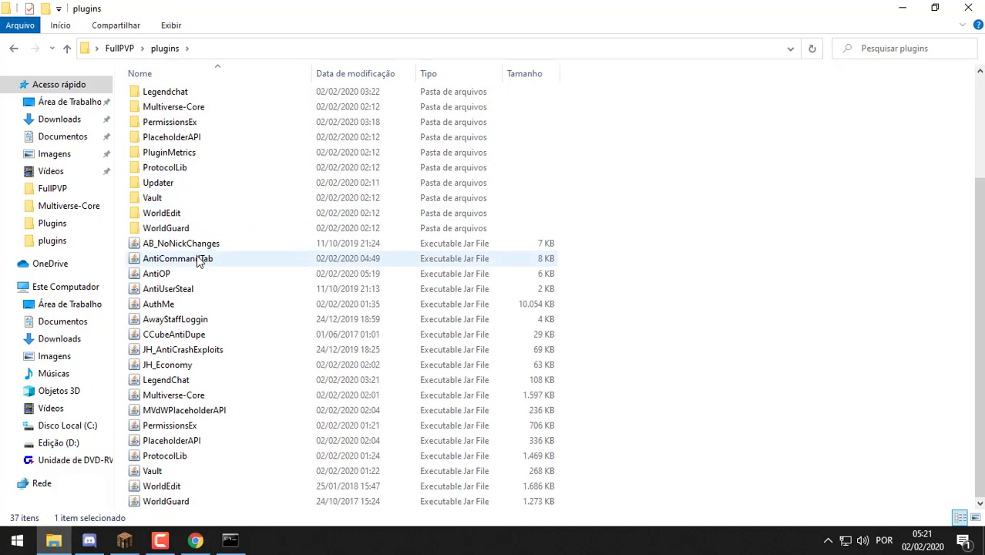
{"action": "left_click", "coordinate": [195, 276], "text": "ctrl"}
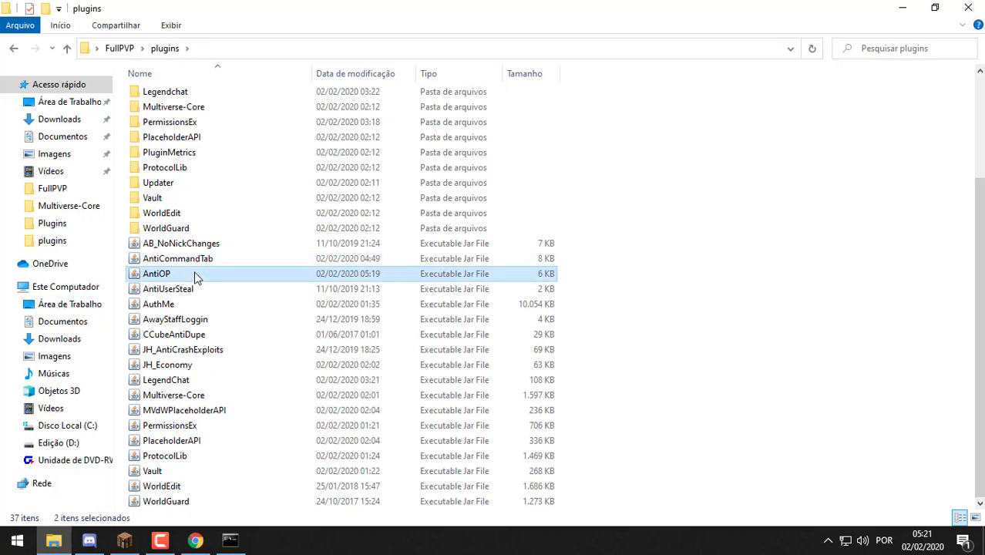
{"action": "key", "text": "Delete"}
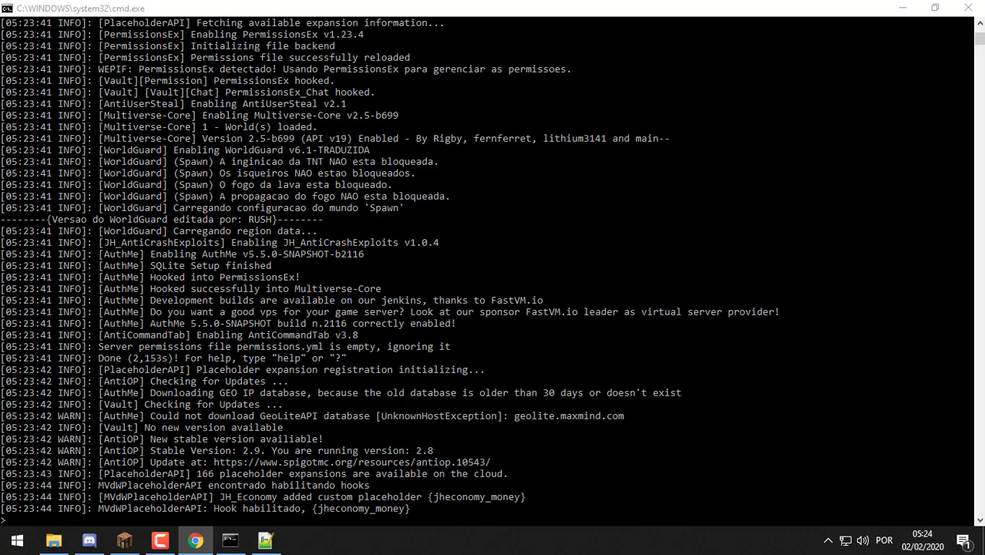
{"action": "left_click", "coordinate": [195, 540]}
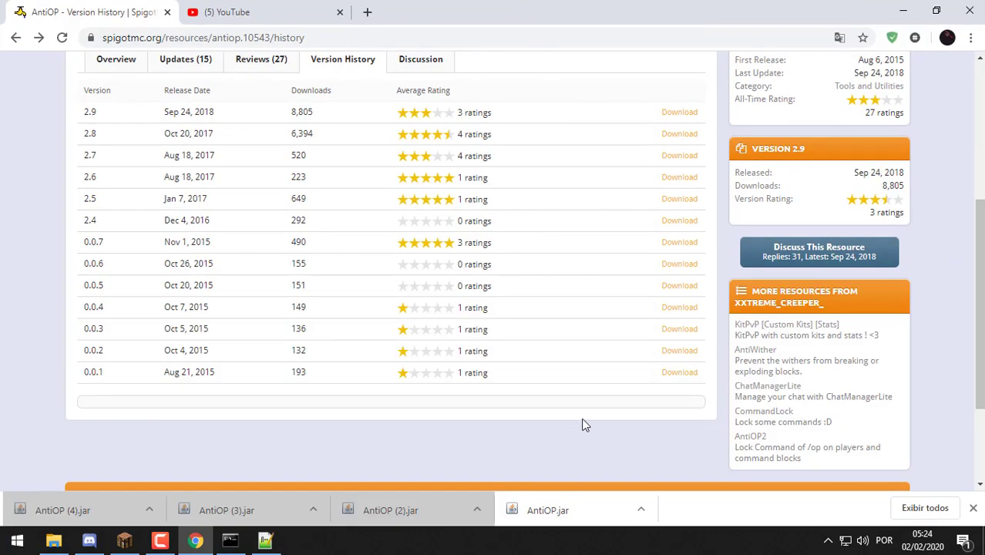
{"action": "scroll", "coordinate": [585, 429], "scroll_direction": "up", "scroll_amount": 1}
{"action": "scroll", "coordinate": [61, 232], "scroll_direction": "up", "scroll_amount": 1}
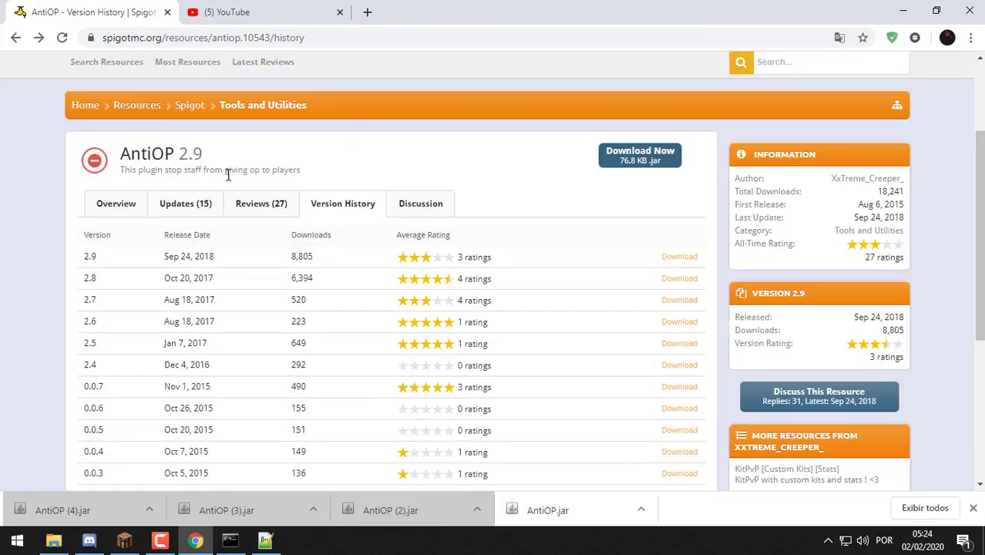
{"action": "left_click_drag", "start_coordinate": [163, 279], "coordinate": [228, 284]}
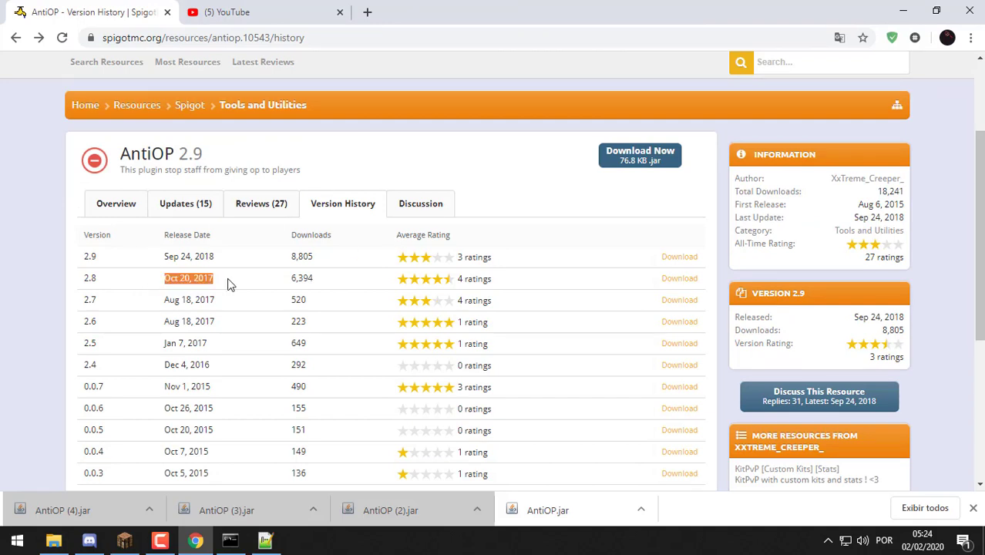
{"action": "key", "text": "alt+Tab"}
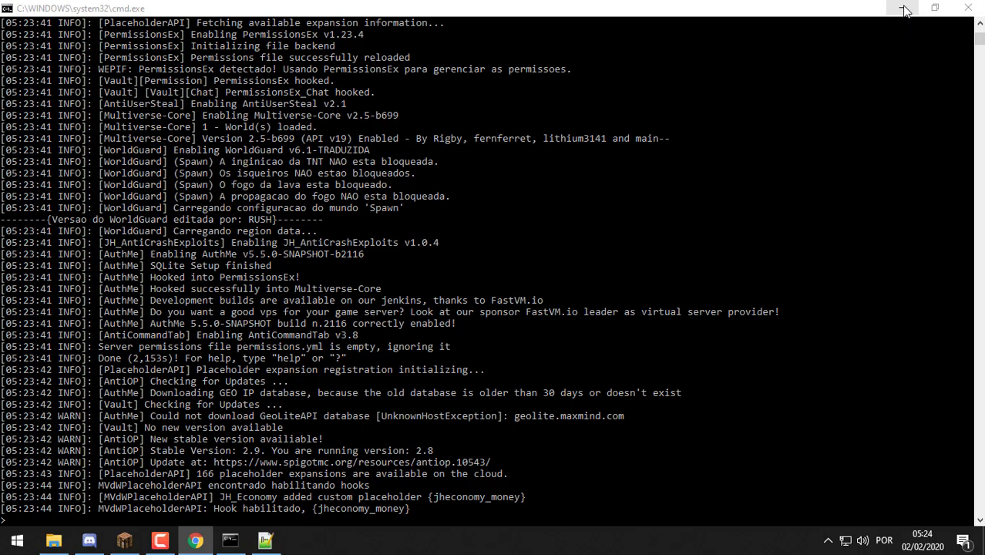
Minimize the server console and close Notepad++
{"action": "left_click", "coordinate": [904, 10]}
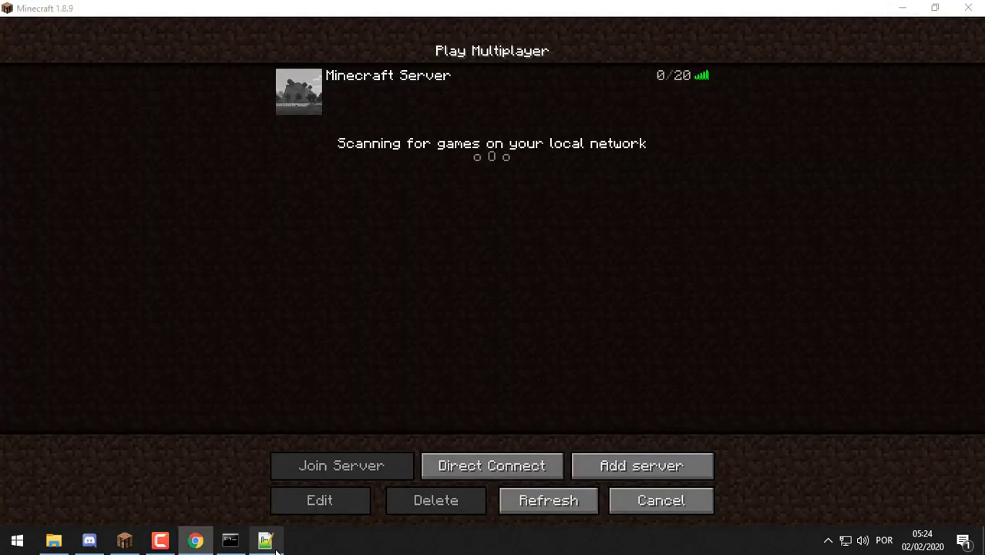
{"action": "left_click", "coordinate": [281, 546]}
{"action": "left_click", "coordinate": [968, 8]}
{"action": "left_click", "coordinate": [53, 540]}
Go back to plugins, open the AntiOP folder and its config.yml
{"action": "left_click", "coordinate": [168, 49]}
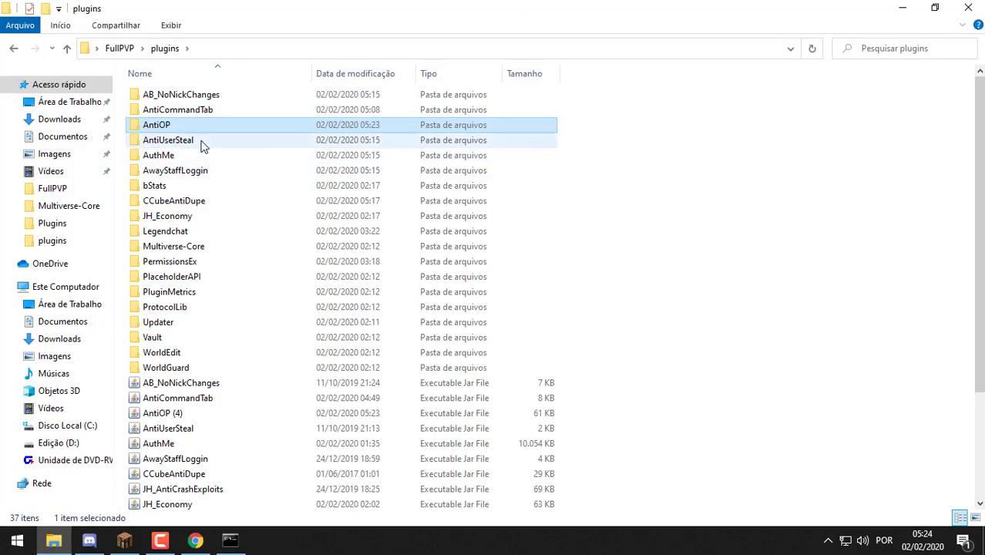
{"action": "left_click", "coordinate": [229, 526]}
{"action": "scroll", "coordinate": [494, 309], "scroll_direction": "up", "scroll_amount": 15}
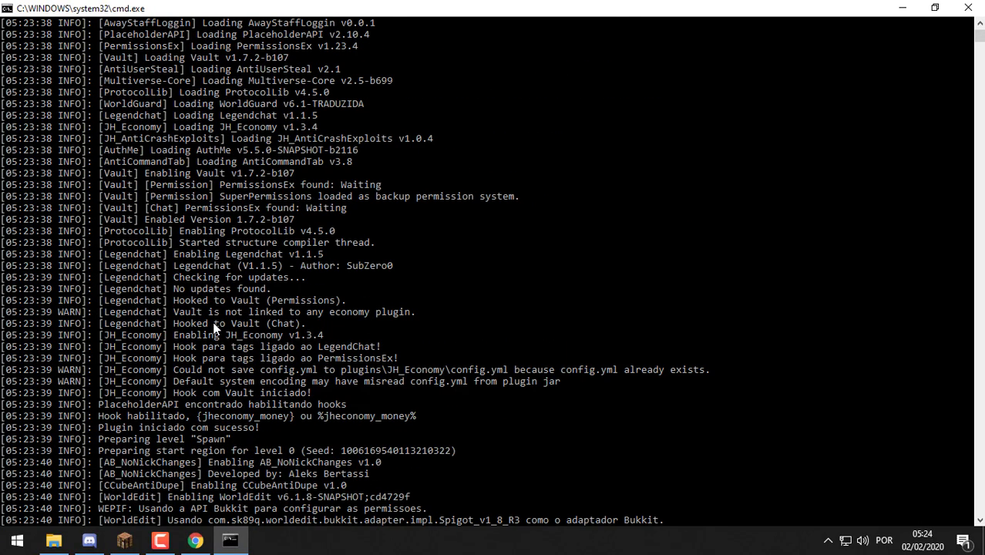
{"action": "left_click", "coordinate": [905, 7]}
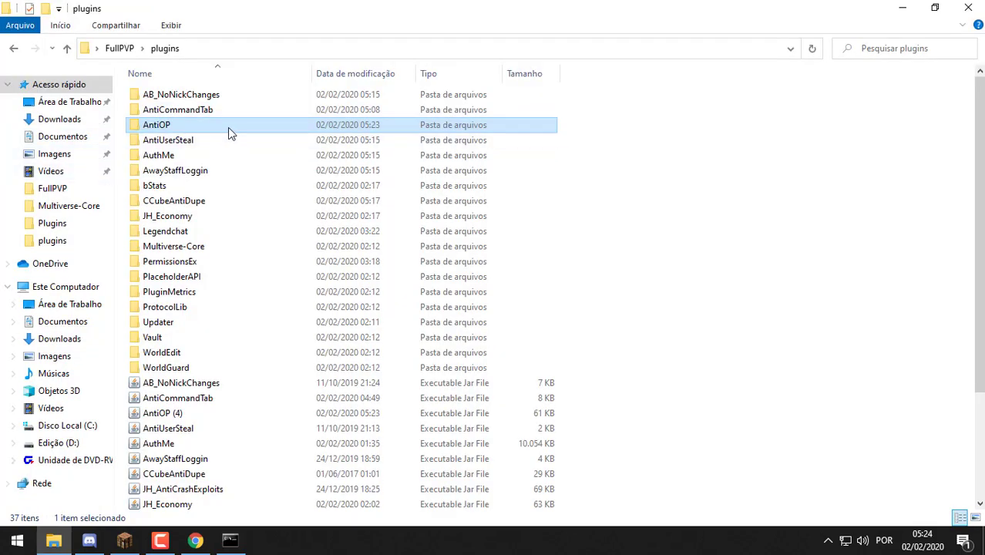
{"action": "double_click", "coordinate": [228, 127]}
{"action": "double_click", "coordinate": [218, 102]}
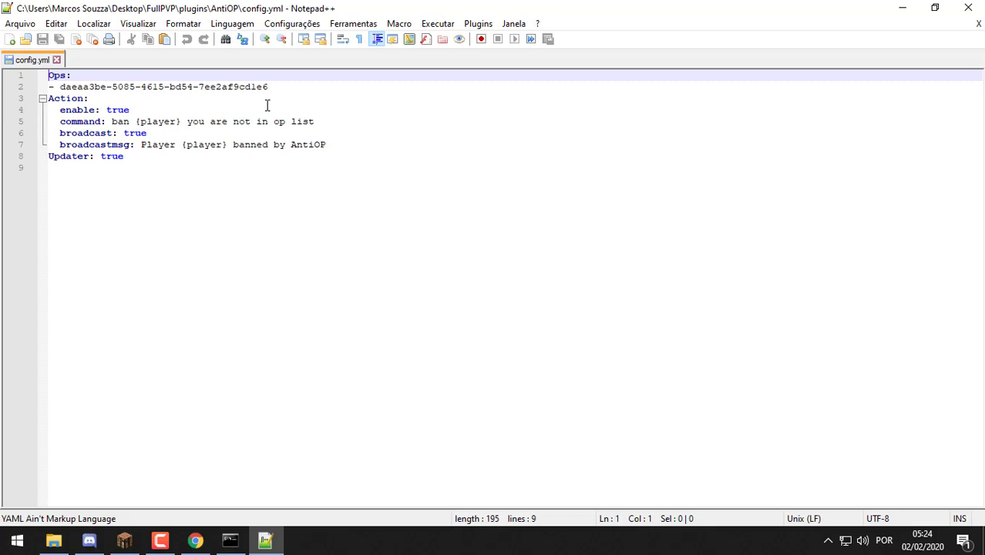
Review the Action settings: enable, the ban command with {player}, and the broadcast message
{"action": "double_click", "coordinate": [69, 99]}
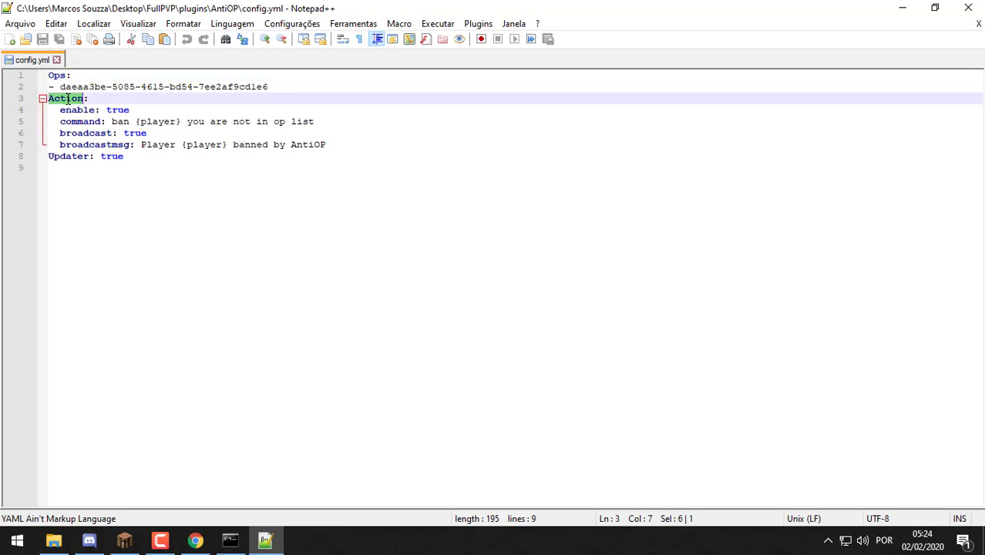
{"action": "double_click", "coordinate": [118, 110]}
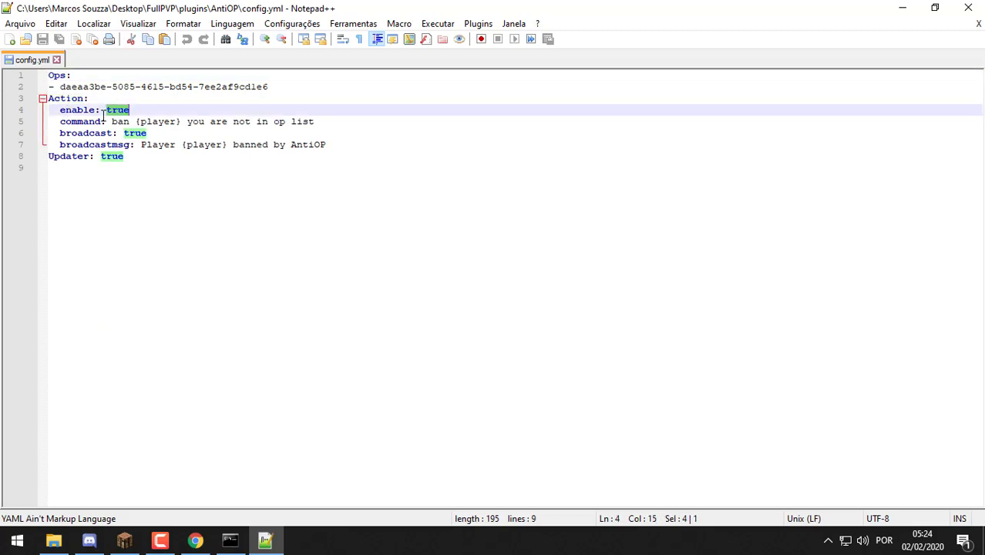
{"action": "left_click_drag", "start_coordinate": [60, 121], "coordinate": [184, 125]}
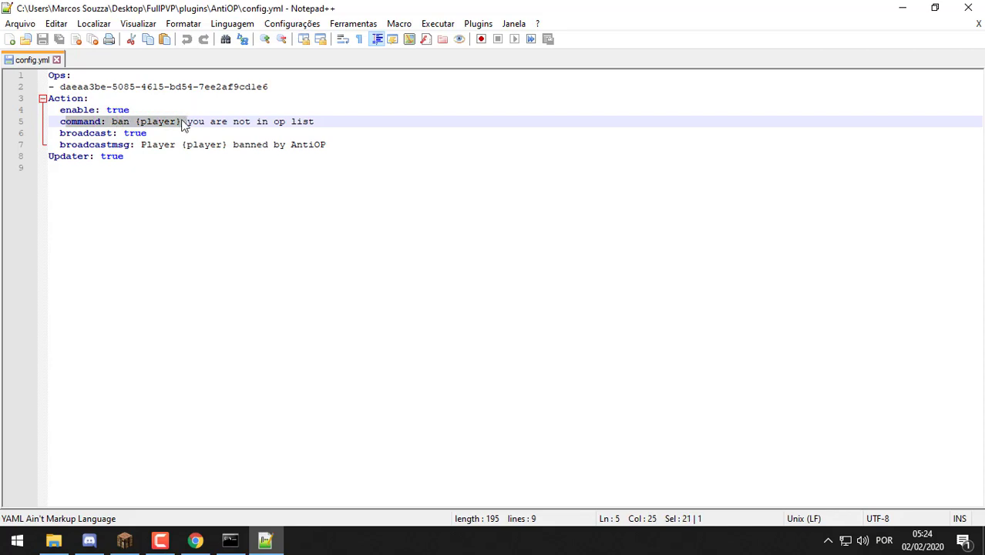
{"action": "left_click", "coordinate": [89, 125]}
{"action": "left_click_drag", "start_coordinate": [61, 110], "coordinate": [112, 110]}
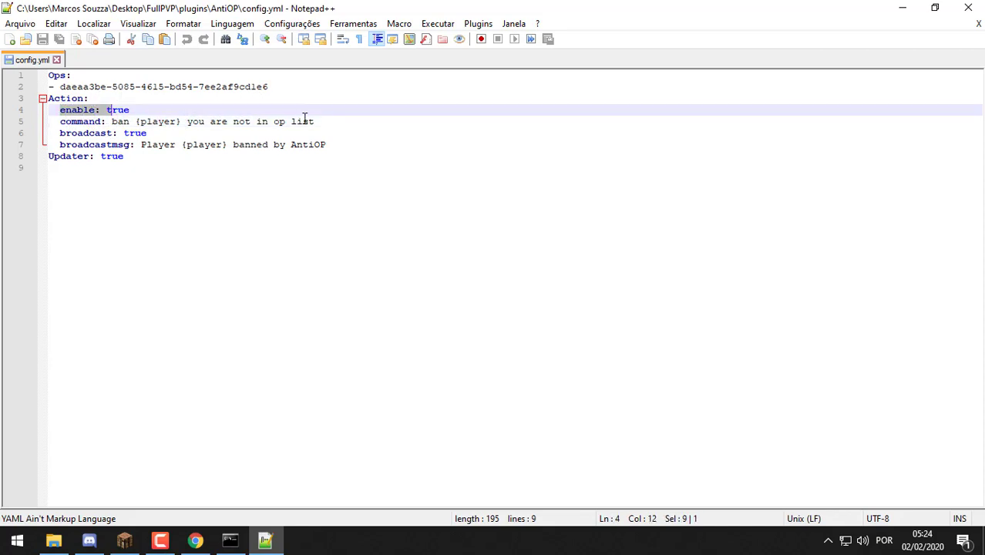
{"action": "left_click_drag", "start_coordinate": [324, 122], "coordinate": [111, 122]}
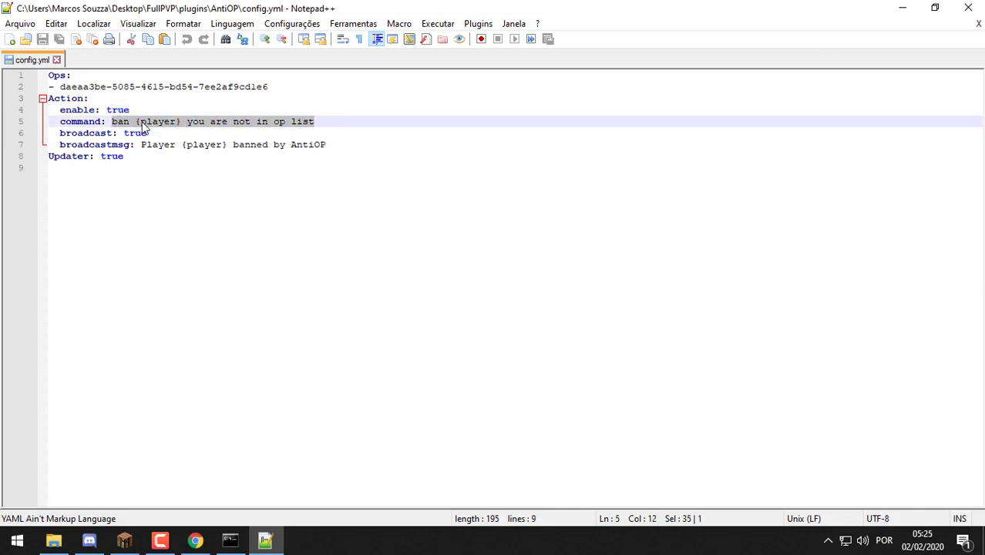
{"action": "left_click", "coordinate": [135, 123]}
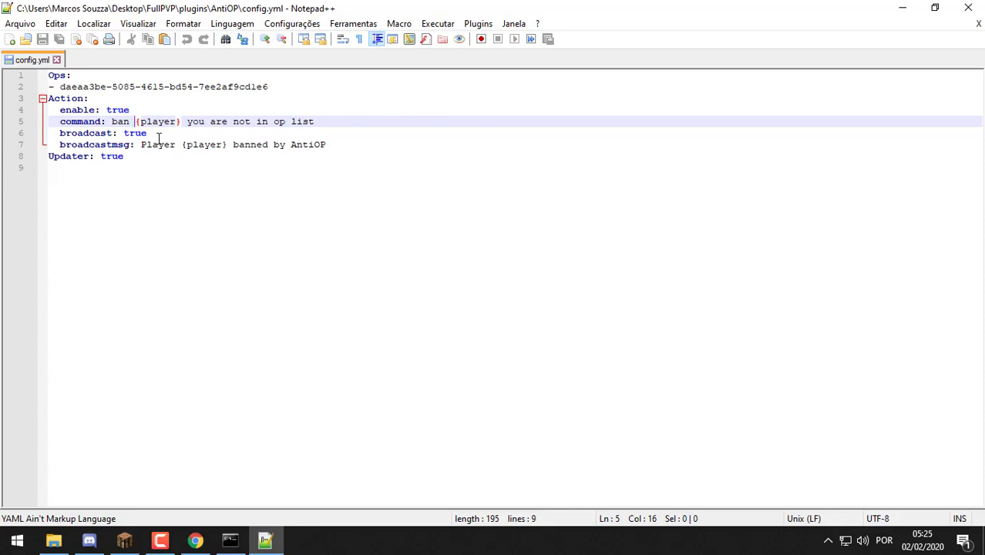
{"action": "double_click", "coordinate": [135, 133]}
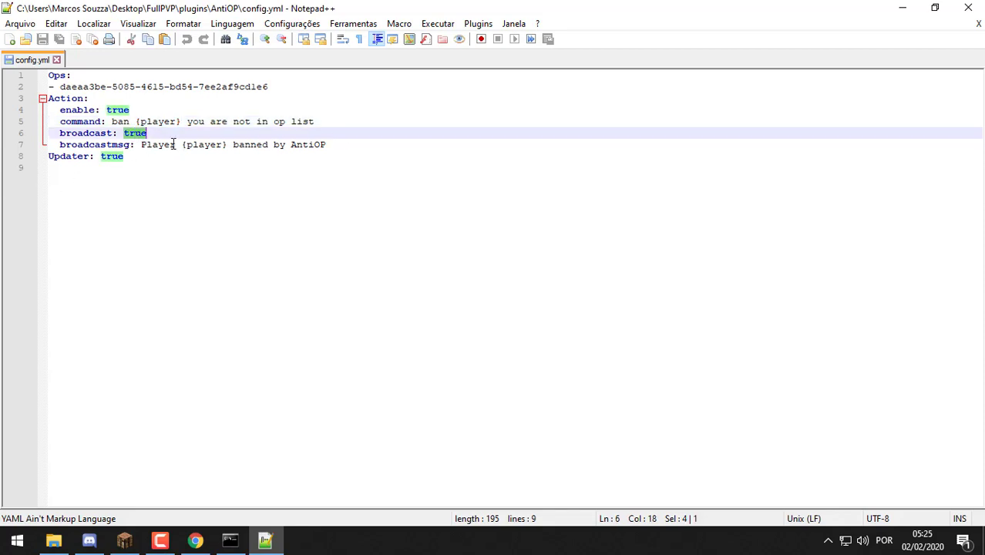
{"action": "left_click_drag", "start_coordinate": [326, 145], "coordinate": [136, 153]}
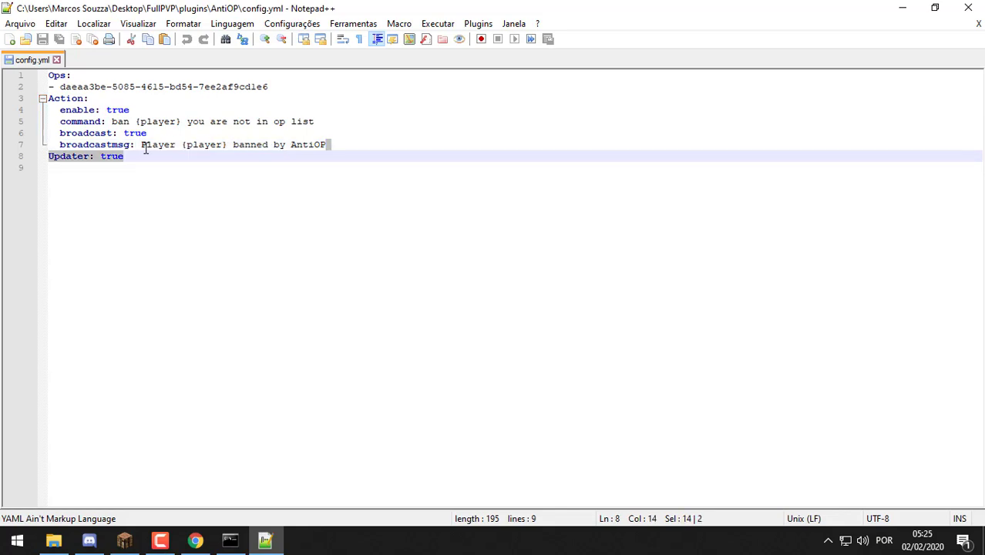
{"action": "double_click", "coordinate": [205, 146]}
{"action": "left_click", "coordinate": [250, 145]}
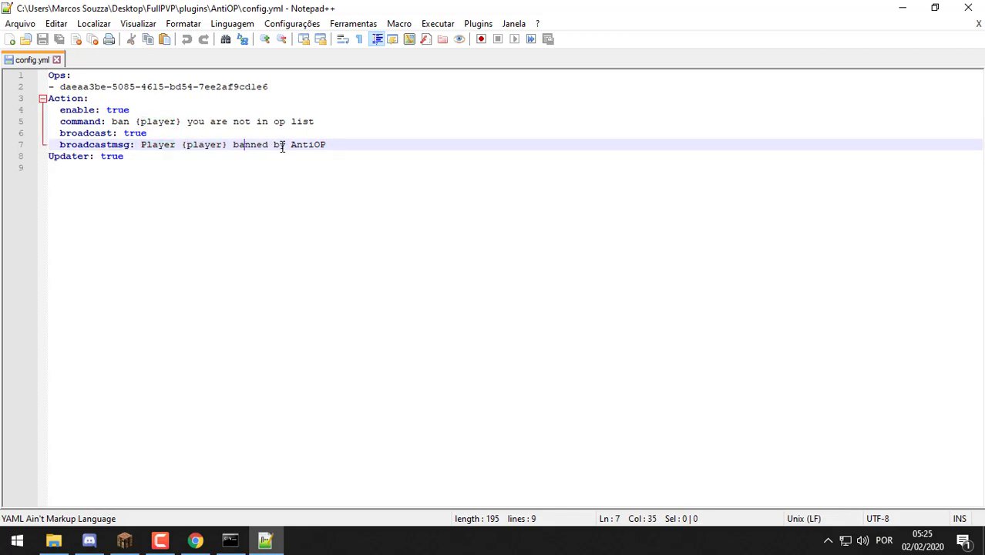
{"action": "left_click_drag", "start_coordinate": [338, 145], "coordinate": [233, 142]}
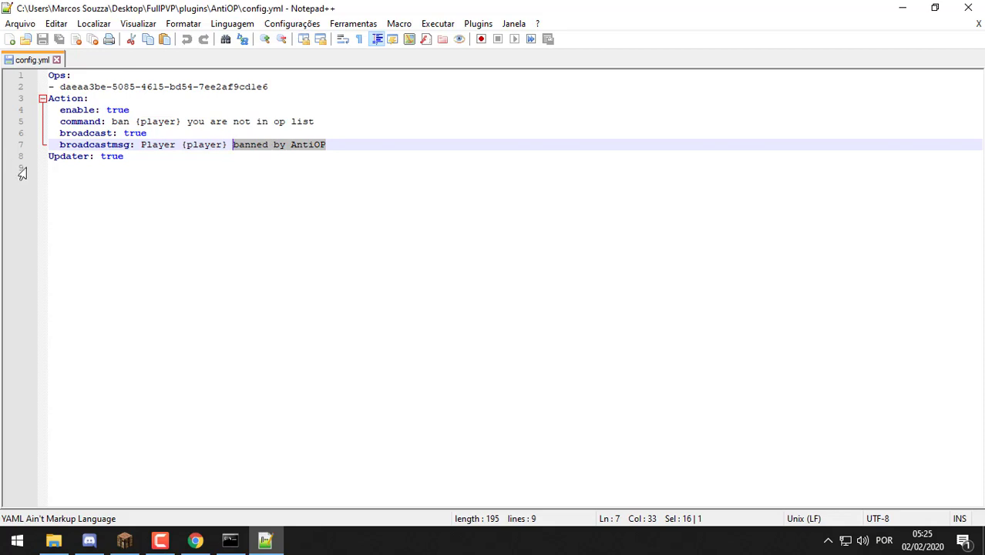
Change Updater from true to false and save config.yml
{"action": "left_click", "coordinate": [118, 158]}
{"action": "double_click", "coordinate": [118, 157]}
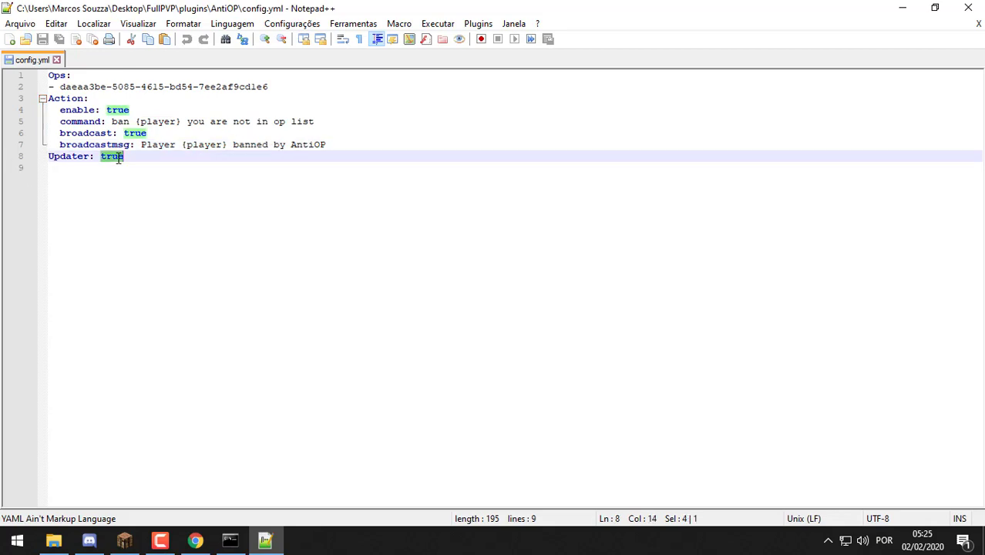
{"action": "type", "text": "false"}
{"action": "key", "text": "ctrl+s"}
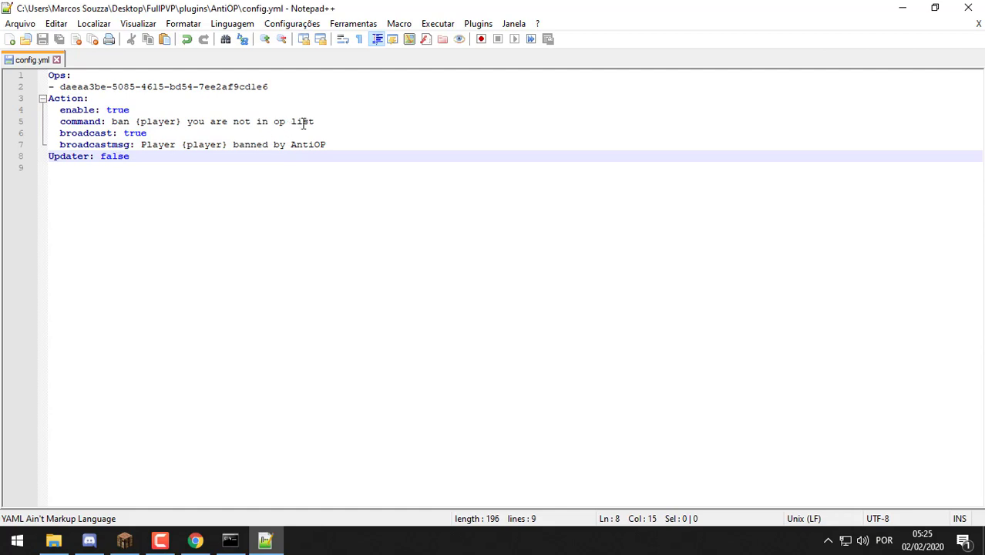
{"action": "left_click_drag", "start_coordinate": [327, 123], "coordinate": [189, 124]}
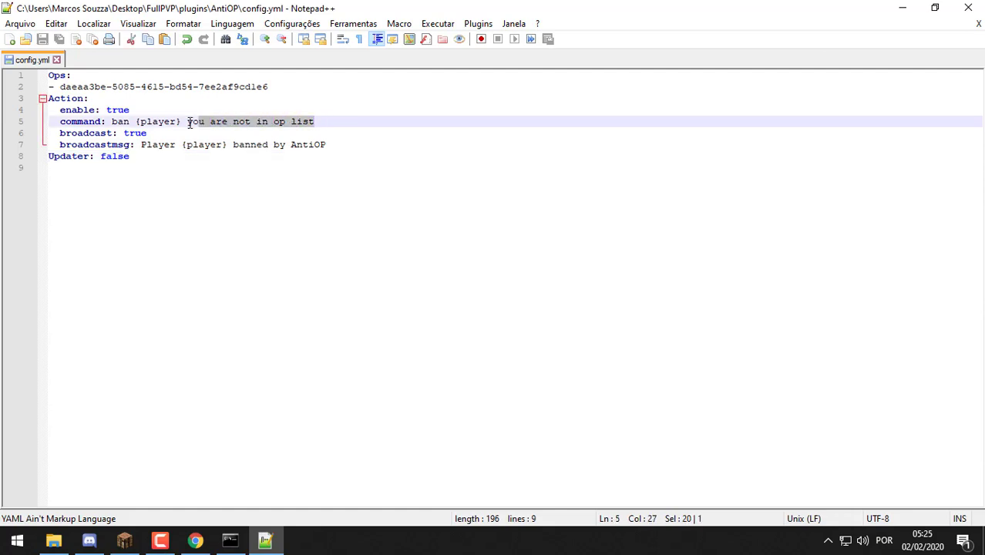
Rewrite the line 5 kick message in Portuguese, ending with 'na lista de OP's'
{"action": "key", "text": "BackSpace"}
{"action": "key", "text": "BackSpace"}
{"action": "type", "text": "ocê"}
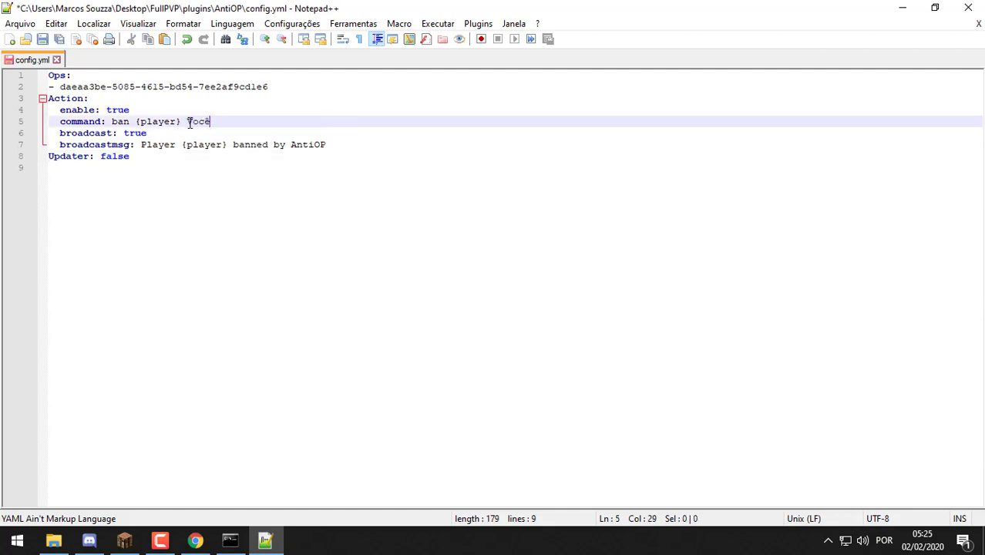
{"action": "type", "text": " não tem permis"}
{"action": "type", "text": "são."}
{"action": "key", "text": "BackSpace"}
{"action": "key", "text": "BackSpace"}
{"action": "key", "text": "BackSpace"}
{"action": "type", "text": "ão de"}
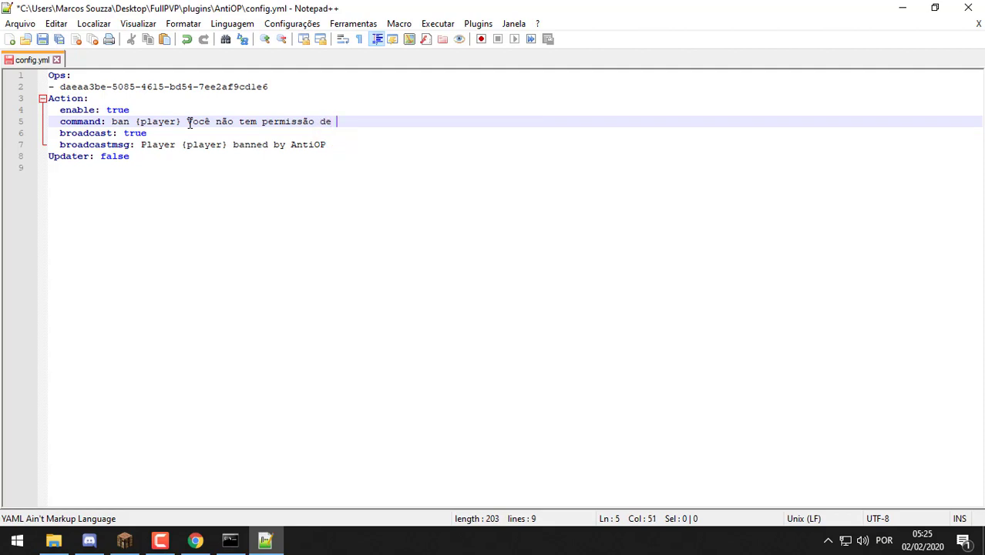
{"action": "key", "text": "BackSpace"}
{"action": "key", "text": "BackSpace"}
{"action": "key", "text": "BackSpace"}
{"action": "key", "text": "BackSpace"}
{"action": "key", "text": "BackSpace"}
{"action": "key", "text": "BackSpace"}
{"action": "key", "text": "BackSpace"}
{"action": "key", "text": "BackSpace"}
{"action": "key", "text": "BackSpace"}
{"action": "key", "text": "BackSpace"}
{"action": "key", "text": "BackSpace"}
{"action": "key", "text": "BackSpace"}
{"action": "key", "text": "BackSpace"}
{"action": "key", "text": "BackSpace"}
{"action": "key", "text": "BackSpace"}
{"action": "key", "text": "BackSpace"}
{"action": "key", "text": "BackSpace"}
{"action": "key", "text": "BackSpace"}
{"action": "key", "text": "BackSpace"}
{"action": "key", "text": "BackSpace"}
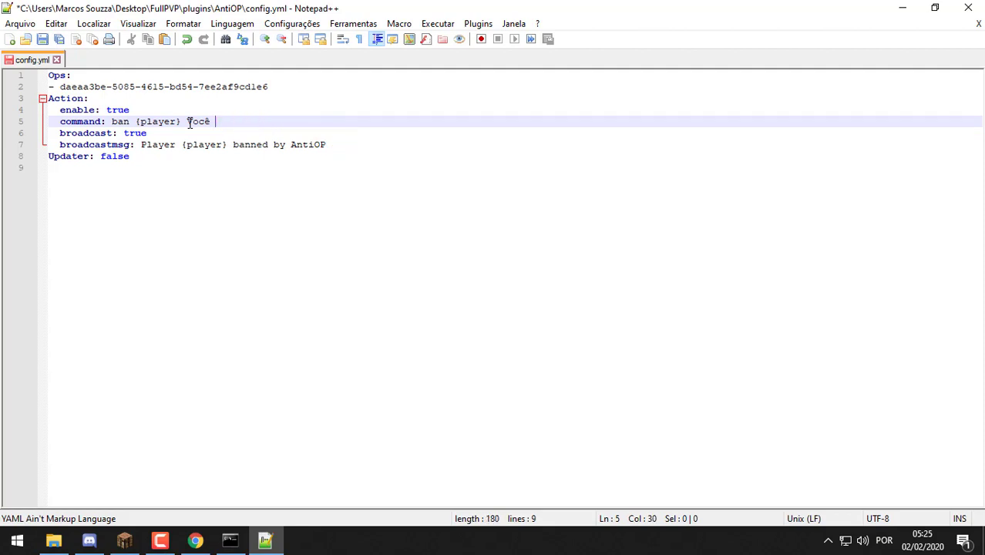
{"action": "type", "text": "não esta bna"}
{"action": "key", "text": "BackSpace"}
{"action": "key", "text": "BackSpace"}
{"action": "type", "text": "na lista"}
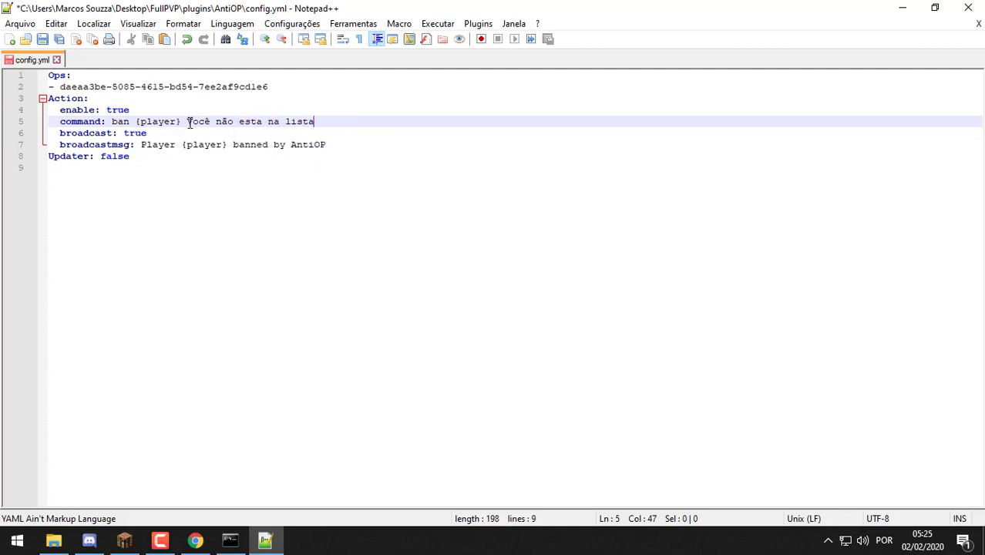
{"action": "type", "text": " de OP's"}
Replace the broadcast text with 'O Jogador {player} foi banido do servidor por te pegado OP!' and save
{"action": "left_click", "coordinate": [354, 144]}
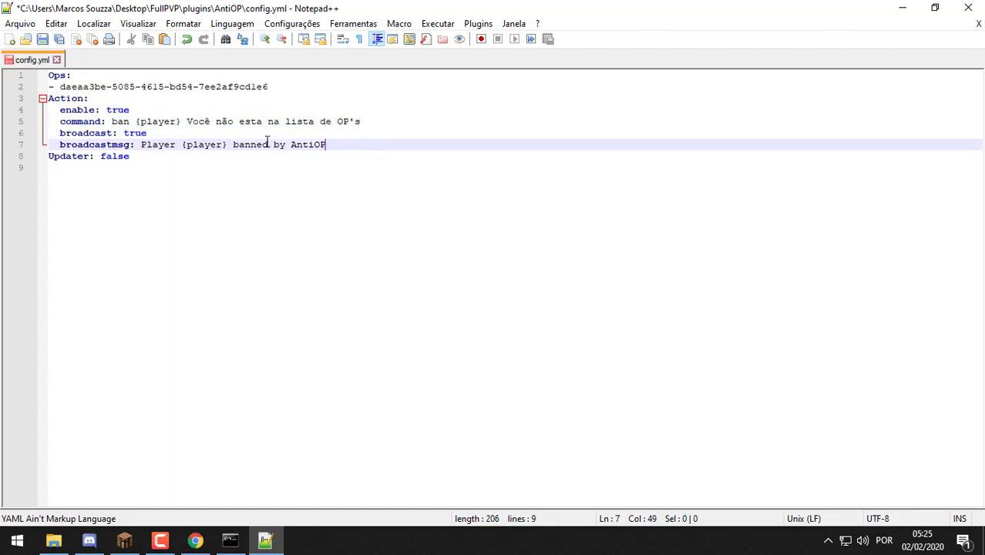
{"action": "left_click_drag", "start_coordinate": [176, 145], "coordinate": [141, 146]}
{"action": "type", "text": "O Jogador"}
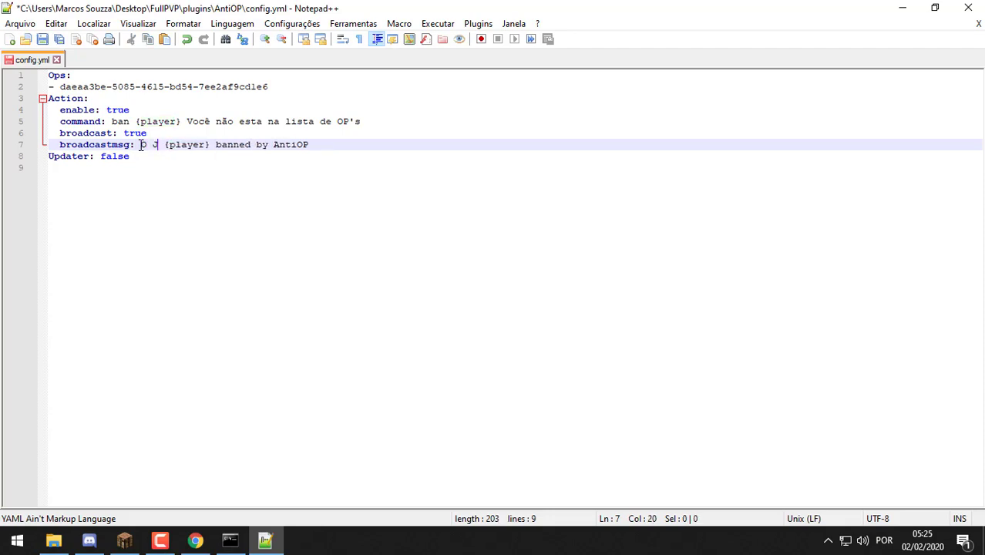
{"action": "key", "text": "Right"}
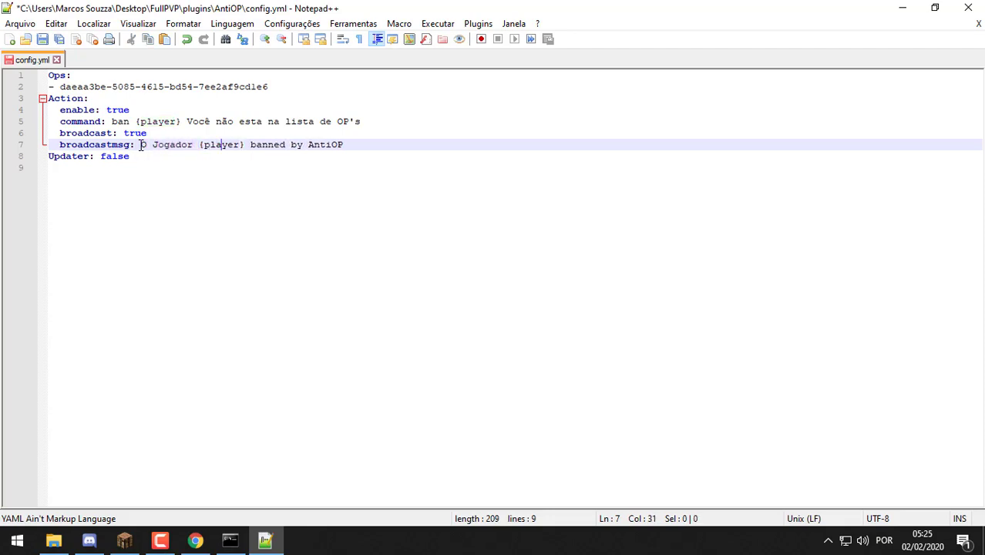
{"action": "key", "text": "BackSpace"}
{"action": "key", "text": "BackSpace"}
{"action": "key", "text": "BackSpace"}
{"action": "key", "text": "BackSpace"}
{"action": "key", "text": "BackSpace"}
{"action": "key", "text": "BackSpace"}
{"action": "key", "text": "BackSpace"}
{"action": "key", "text": "BackSpace"}
{"action": "key", "text": "BackSpace"}
{"action": "key", "text": "BackSpace"}
{"action": "key", "text": "BackSpace"}
{"action": "key", "text": "BackSpace"}
{"action": "key", "text": "BackSpace"}
{"action": "key", "text": "BackSpace"}
{"action": "key", "text": "BackSpace"}
{"action": "key", "text": "BackSpace"}
{"action": "type", "text": "foi ban"}
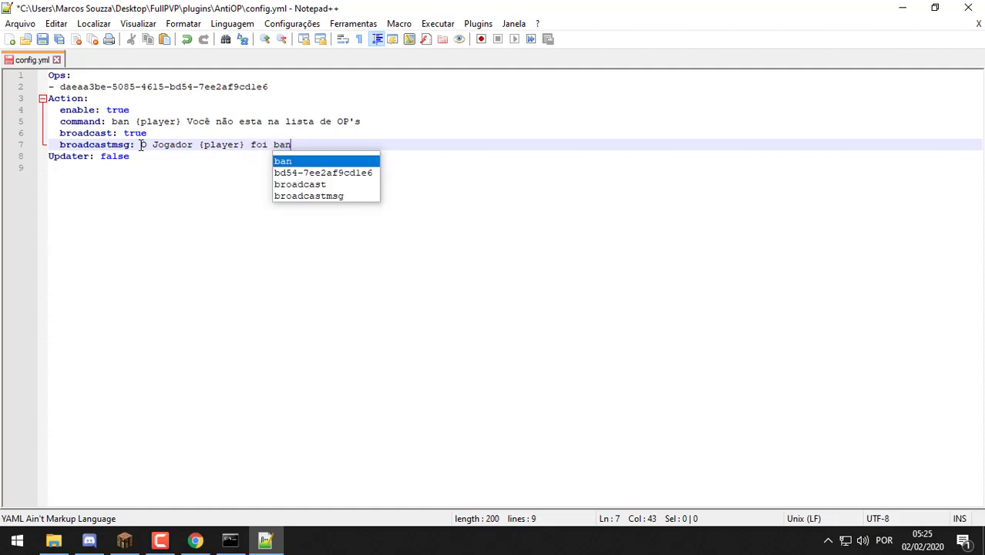
{"action": "type", "text": "ido do s"}
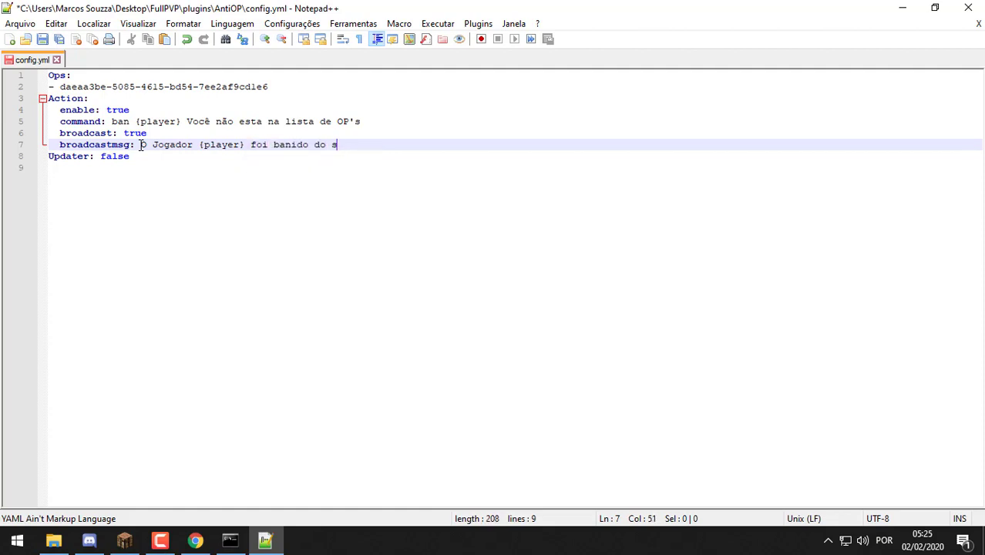
{"action": "type", "text": "ervidor por te pegado OP"}
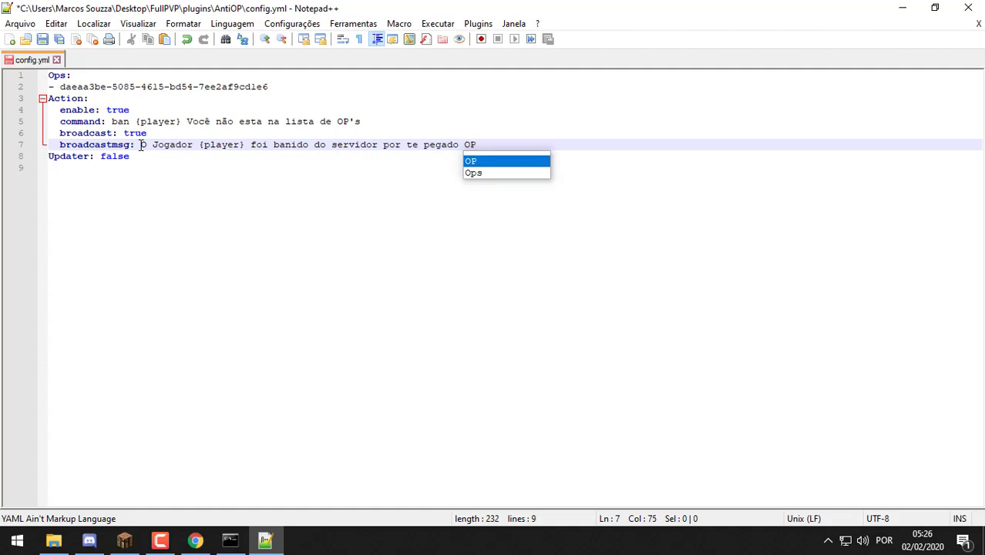
{"action": "type", "text": "!"}
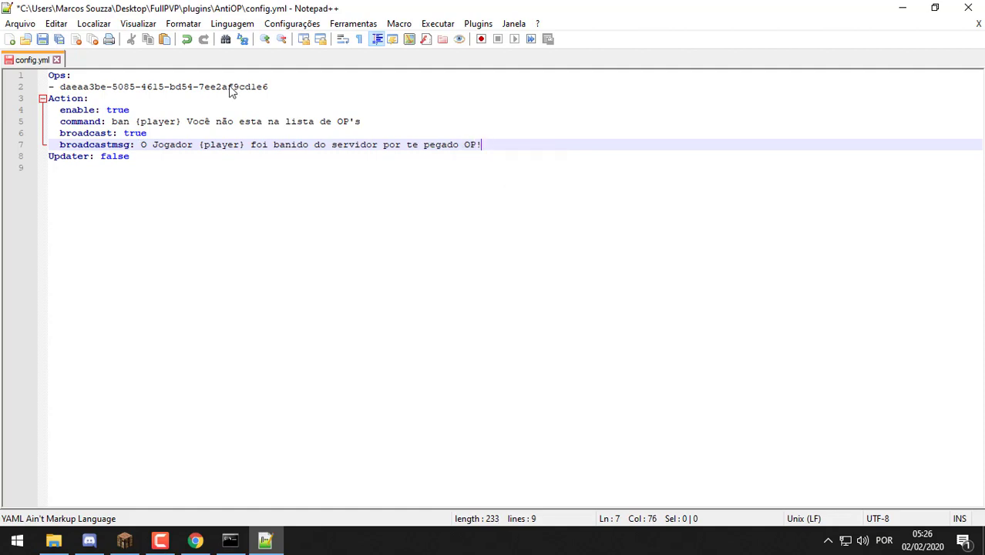
{"action": "key", "text": "ctrl+a"}
{"action": "key", "text": "ctrl+s"}
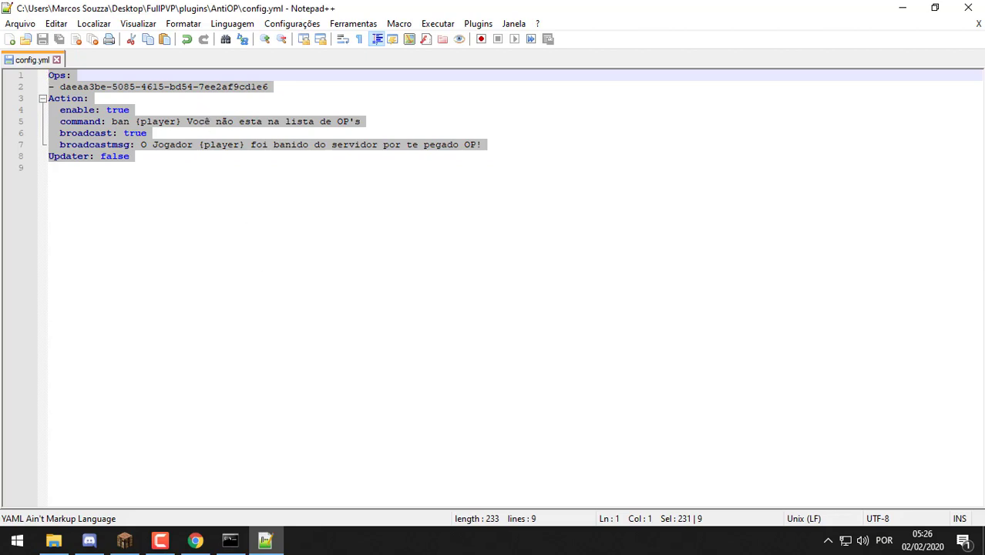
Close the config.yml document in Notepad++
{"action": "left_click_drag", "start_coordinate": [268, 87], "coordinate": [83, 86]}
{"action": "left_click", "coordinate": [195, 540]}
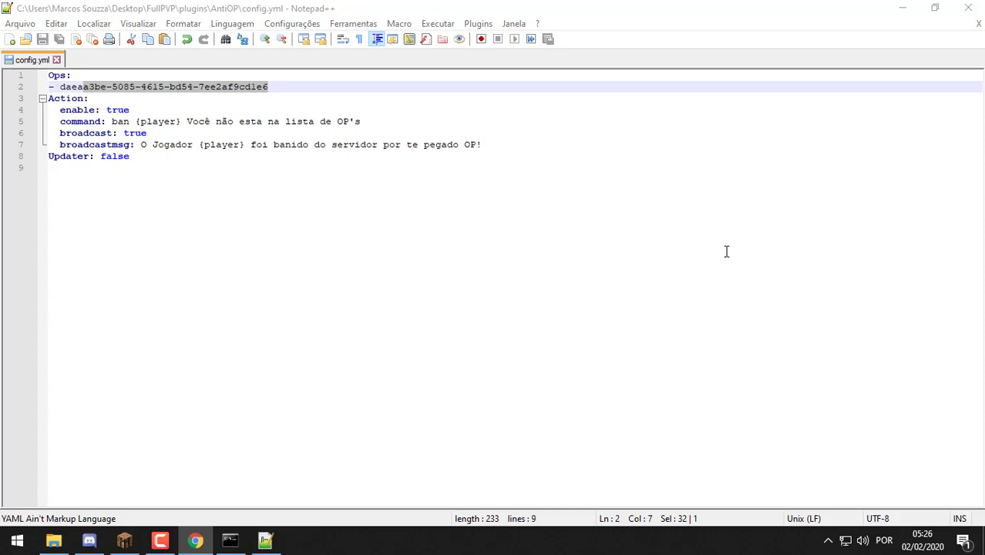
{"action": "left_click", "coordinate": [230, 540]}
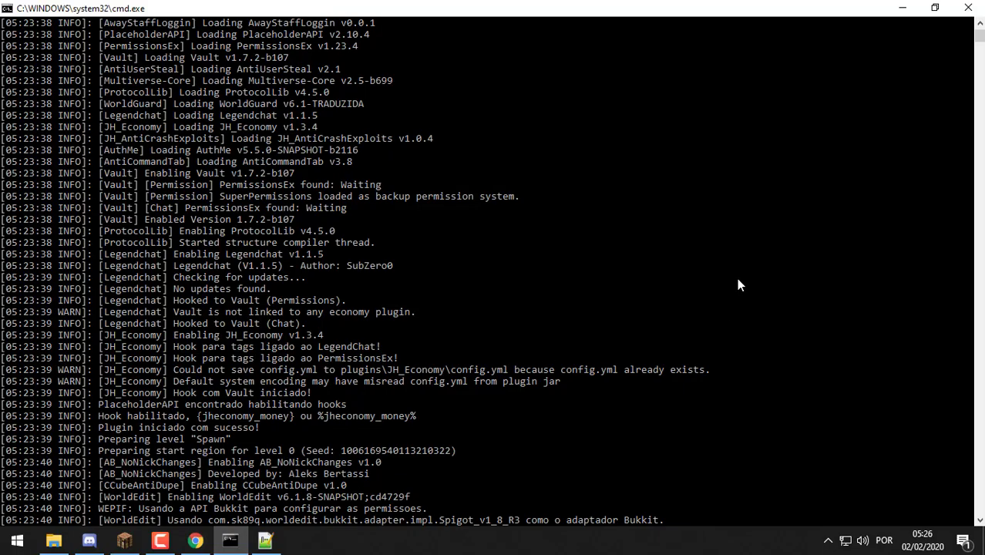
{"action": "key", "text": "alt+Tab"}
{"action": "right_click", "coordinate": [265, 539]}
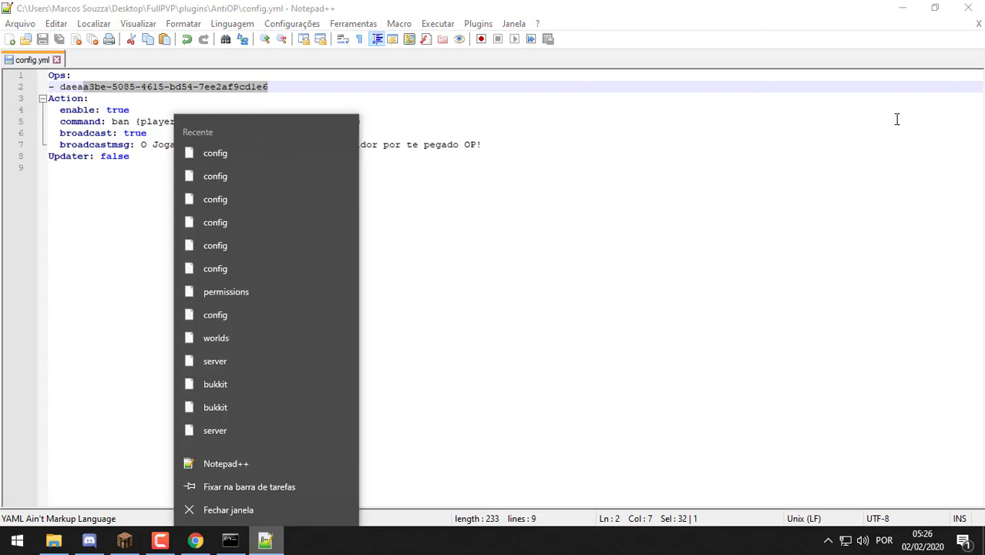
{"action": "left_click", "coordinate": [978, 24]}
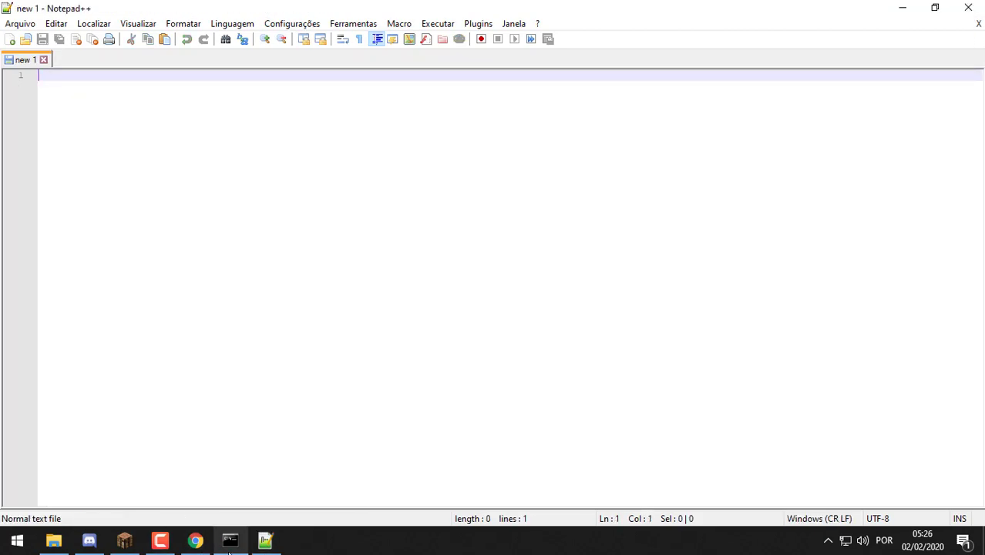
In the server console, type antiop add followed by the player's name
{"action": "left_click", "coordinate": [230, 539]}
{"action": "left_click", "coordinate": [368, 395]}
{"action": "type", "text": "antiop"}
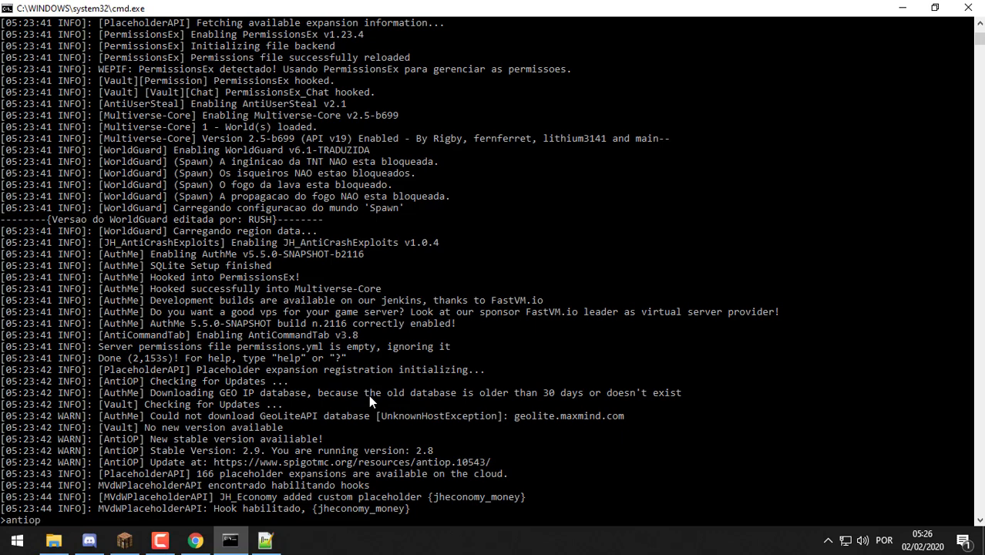
{"action": "type", "text": " add ZappyCraft"}
Run the antiop add command, then return to the AntiOP folder in File Explorer
{"action": "key", "text": "Return"}
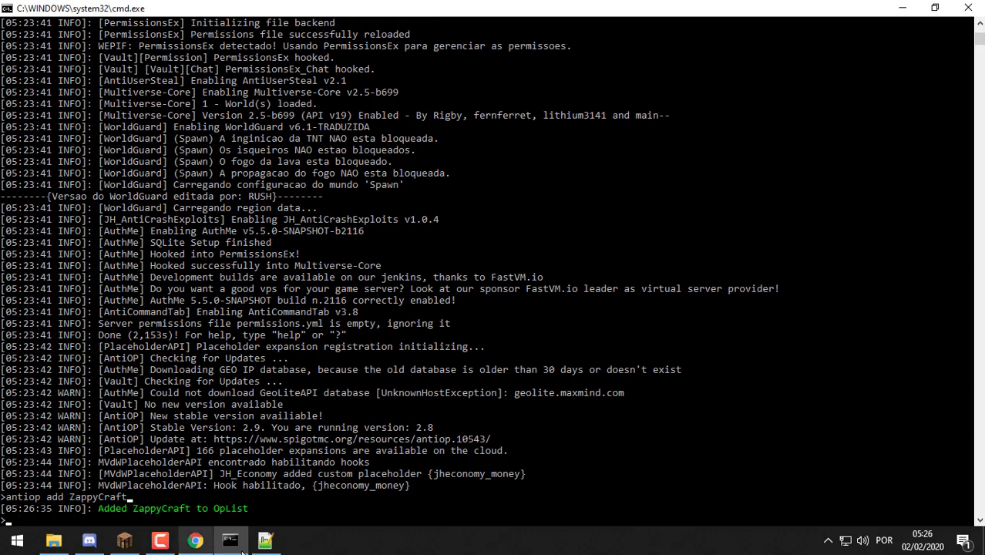
{"action": "left_click", "coordinate": [266, 540]}
{"action": "left_click", "coordinate": [53, 540]}
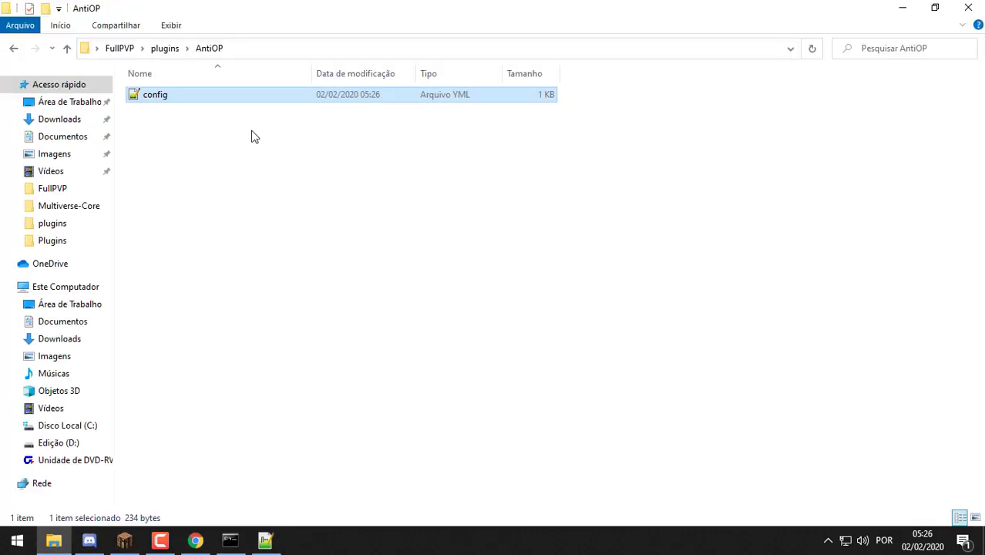
Open AntiOP's config.yml and delete the first entry under Ops
{"action": "double_click", "coordinate": [226, 106]}
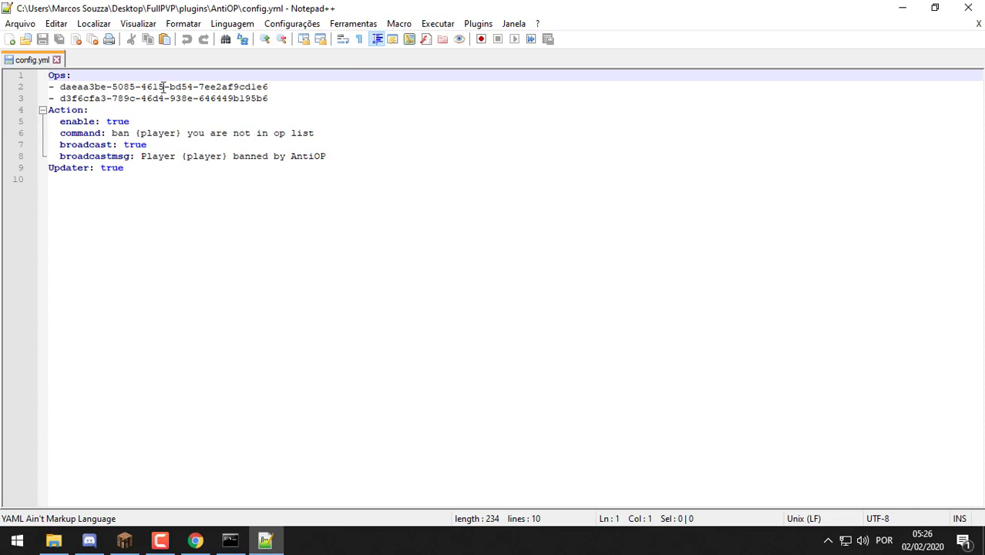
{"action": "left_click_drag", "start_coordinate": [279, 86], "coordinate": [2, 90]}
{"action": "key", "text": "BackSpace"}
{"action": "key", "text": "BackSpace"}
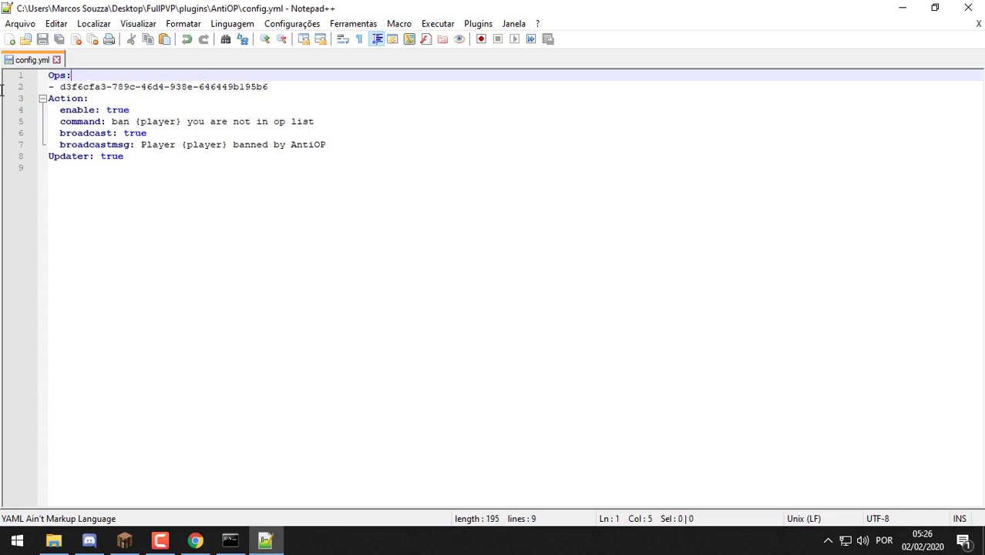
Run antiop reload in the server console
{"action": "left_click", "coordinate": [239, 546]}
{"action": "left_click", "coordinate": [355, 378]}
{"action": "type", "text": "antiop reload"}
{"action": "key", "text": "Return"}
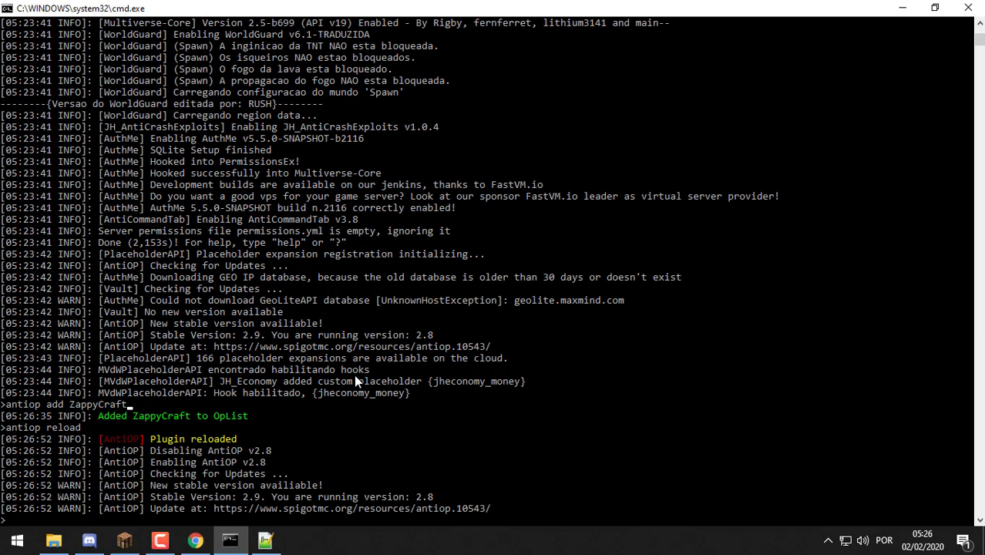
Op the player with the op command in the server console
{"action": "left_click", "coordinate": [331, 406]}
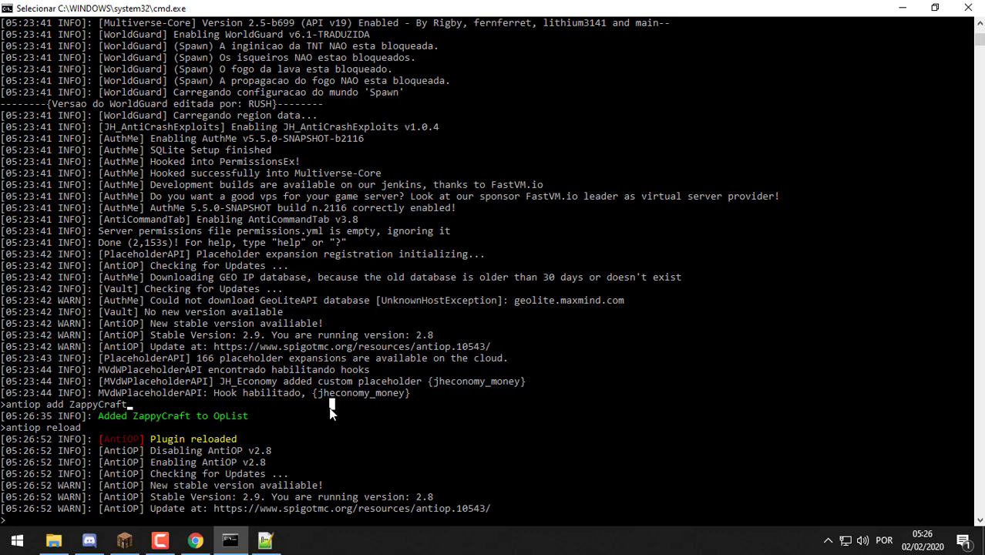
{"action": "type", "text": "op ZappyCraft"}
{"action": "key", "text": "Return"}
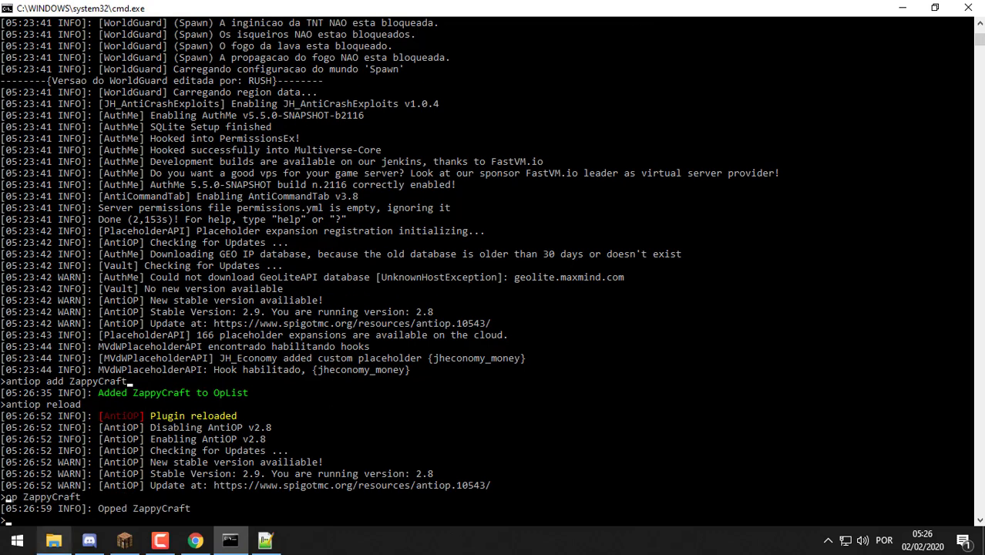
Decline reloading config.yml, close it without saving, and exit Notepad++
{"action": "left_click", "coordinate": [124, 540]}
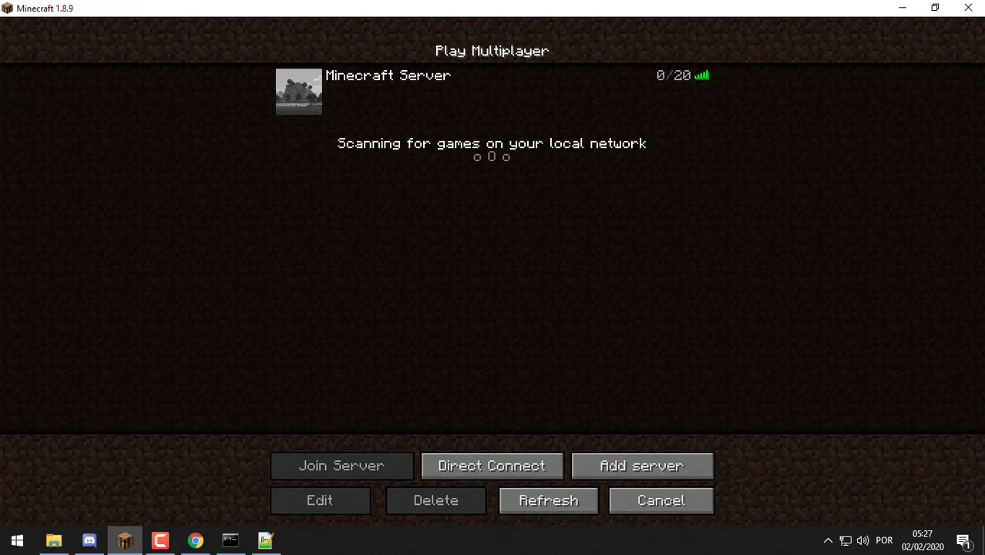
{"action": "left_click", "coordinate": [902, 9]}
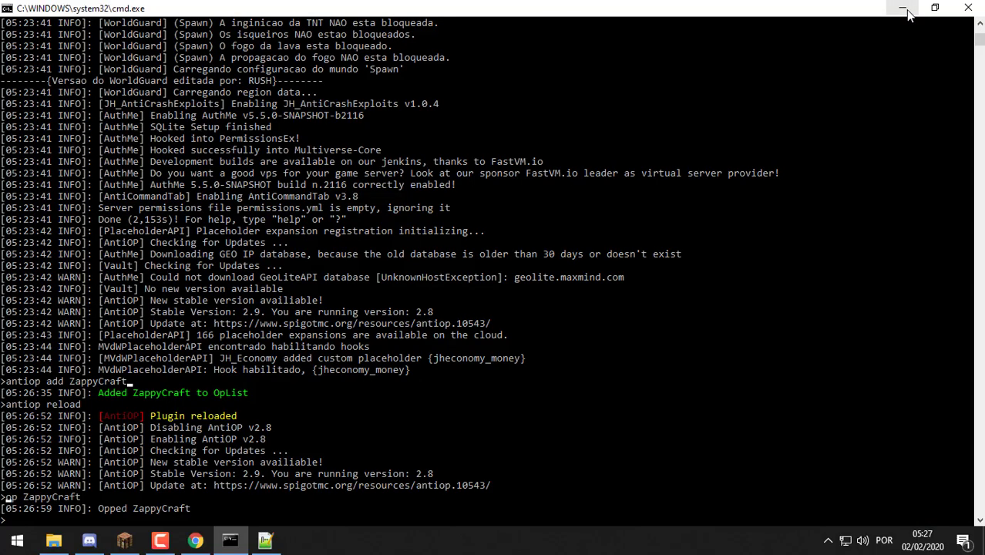
{"action": "left_click", "coordinate": [903, 11]}
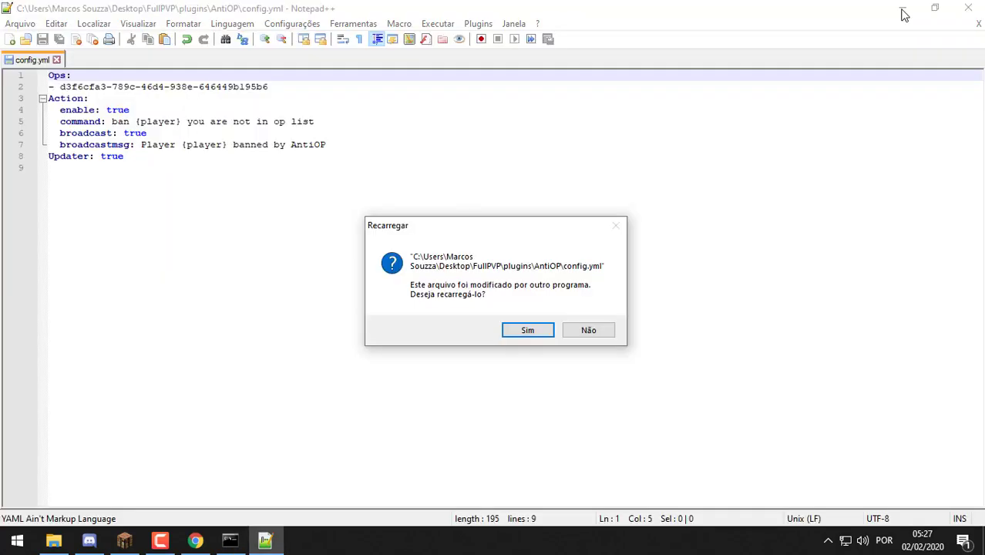
{"action": "left_click", "coordinate": [605, 332]}
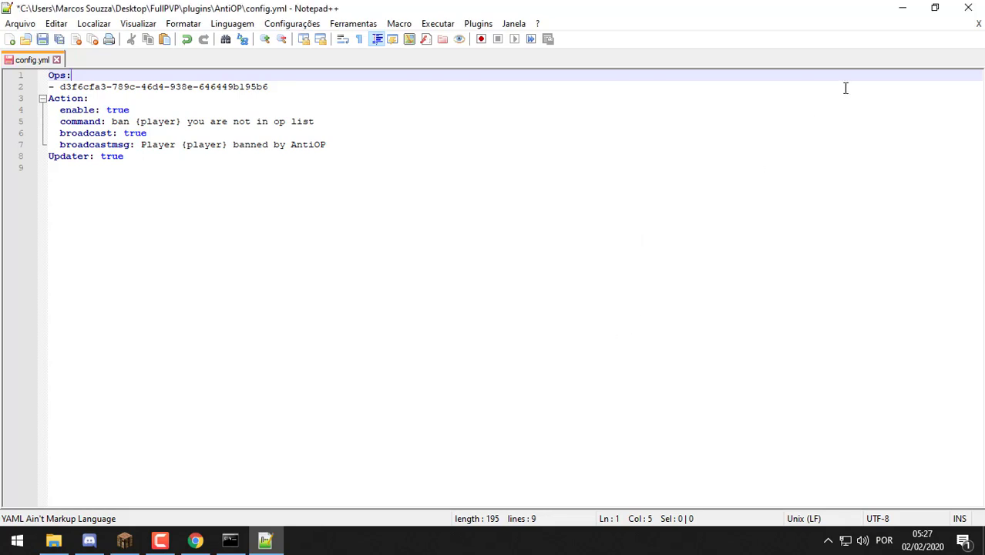
{"action": "left_click", "coordinate": [978, 25]}
{"action": "left_click", "coordinate": [549, 317]}
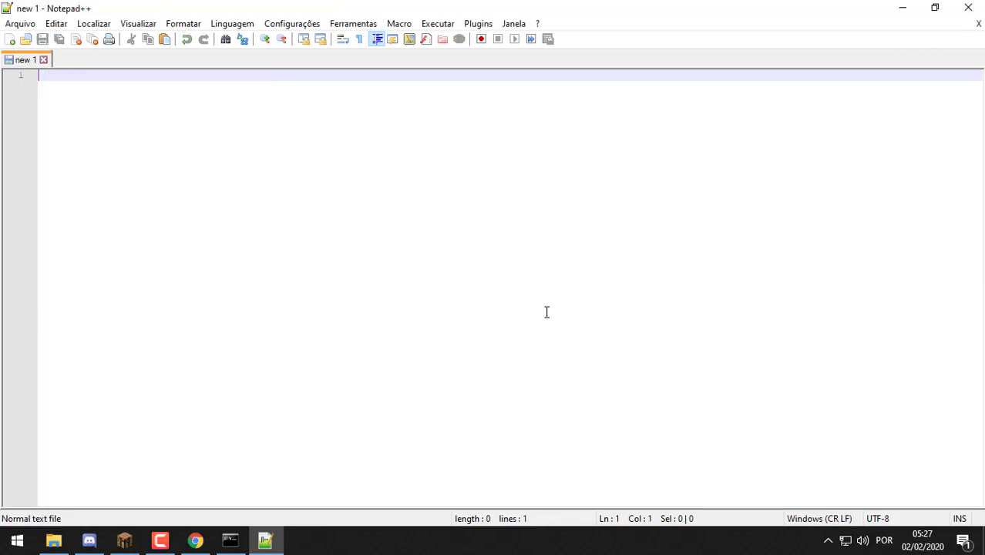
{"action": "left_click", "coordinate": [965, 7]}
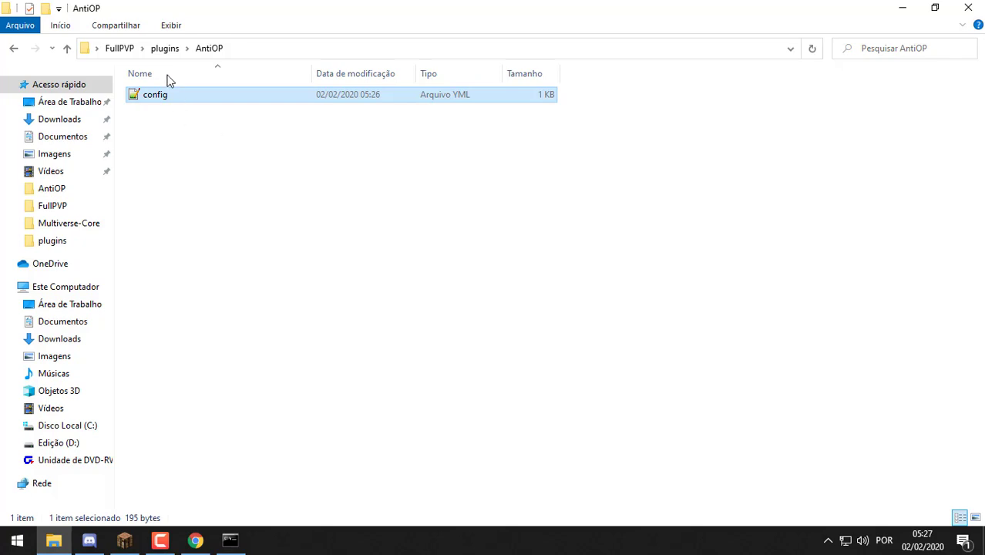
Open the AwayStaffLoggin config.yml, then close it and Notepad++
{"action": "left_click", "coordinate": [165, 49]}
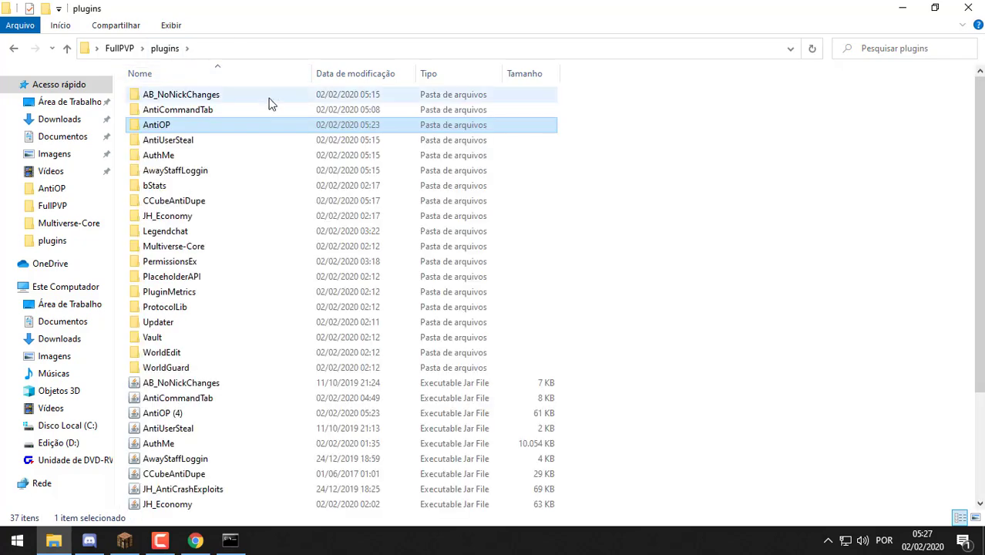
{"action": "double_click", "coordinate": [198, 172]}
{"action": "double_click", "coordinate": [183, 100]}
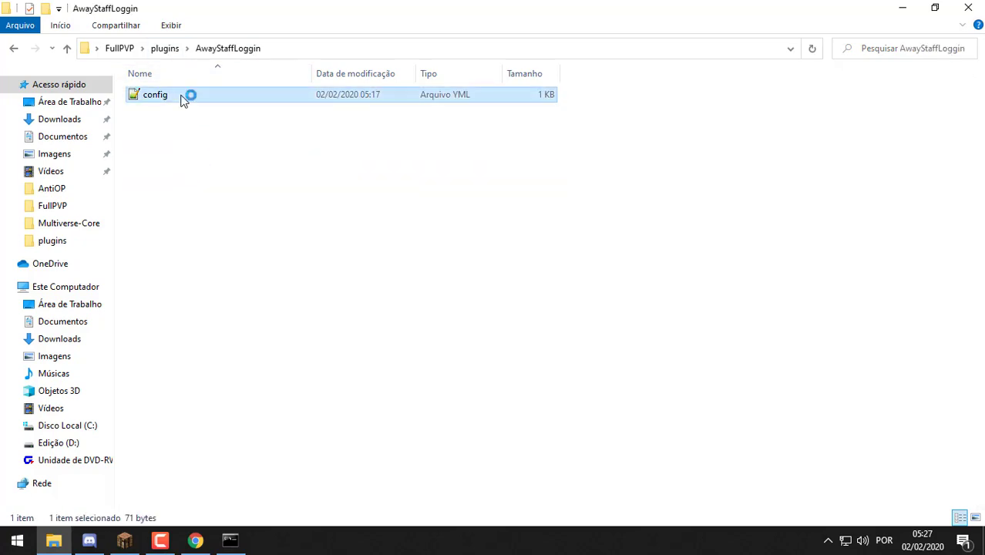
{"action": "left_click", "coordinate": [978, 23]}
{"action": "left_click", "coordinate": [968, 8]}
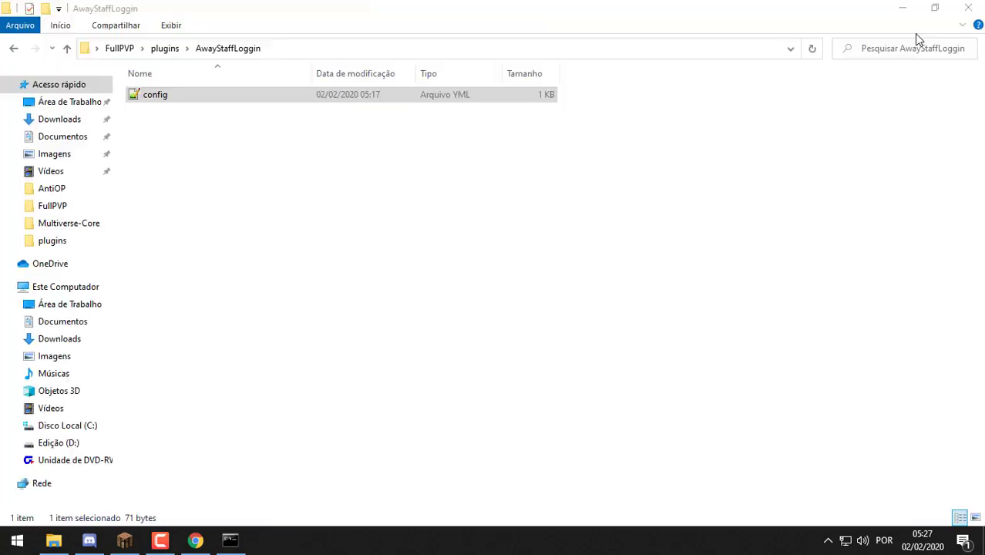
Find the AntiOP (4) jar in plugins and close the server console window
{"action": "left_click", "coordinate": [174, 49]}
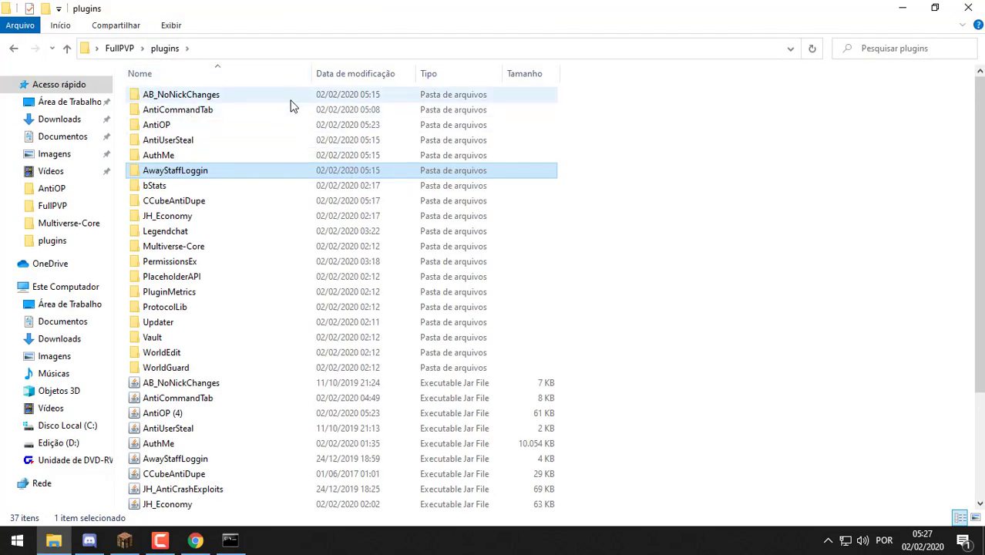
{"action": "scroll", "coordinate": [260, 142], "scroll_direction": "down", "scroll_amount": 1}
{"action": "scroll", "coordinate": [259, 142], "scroll_direction": "down", "scroll_amount": 1}
{"action": "right_click", "coordinate": [195, 335]}
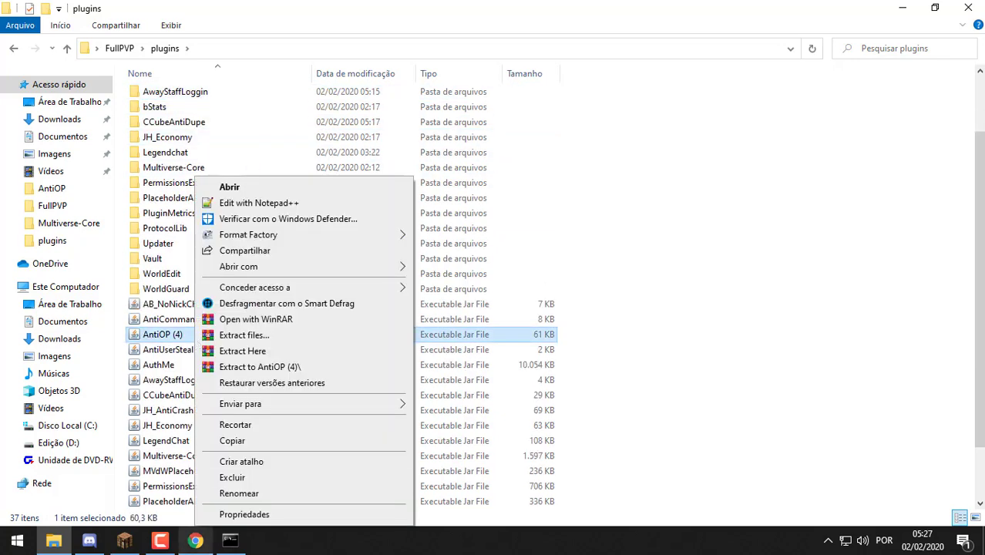
{"action": "left_click", "coordinate": [231, 541]}
{"action": "right_click", "coordinate": [235, 542]}
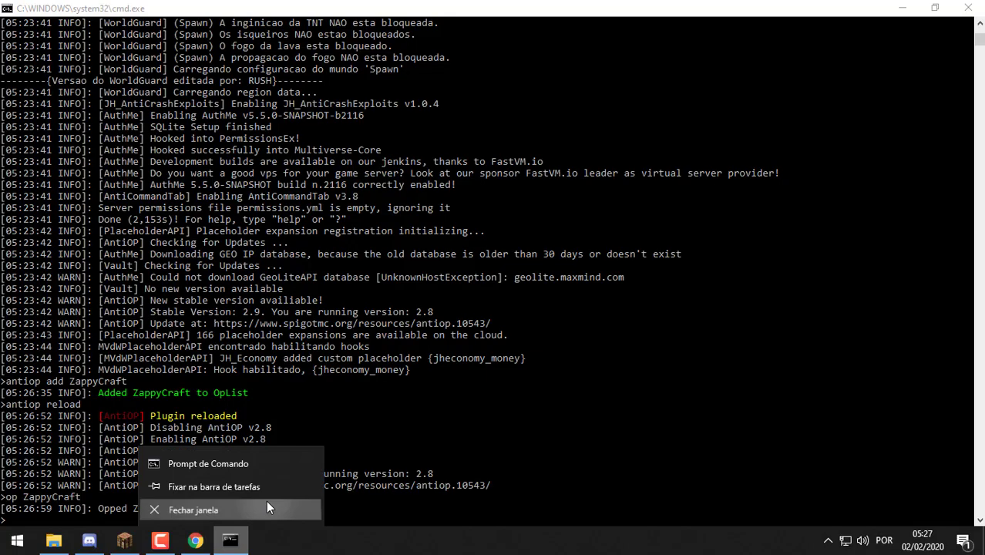
{"action": "left_click", "coordinate": [266, 502]}
Rename the AntiOP (4) jar to AntiOP
{"action": "left_click", "coordinate": [212, 337]}
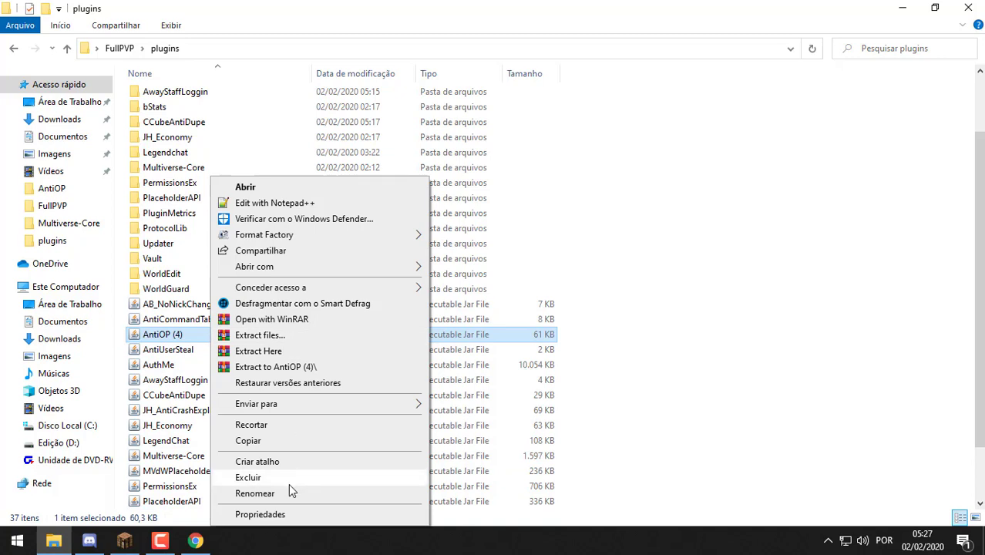
{"action": "left_click", "coordinate": [287, 492]}
{"action": "key", "text": "Home"}
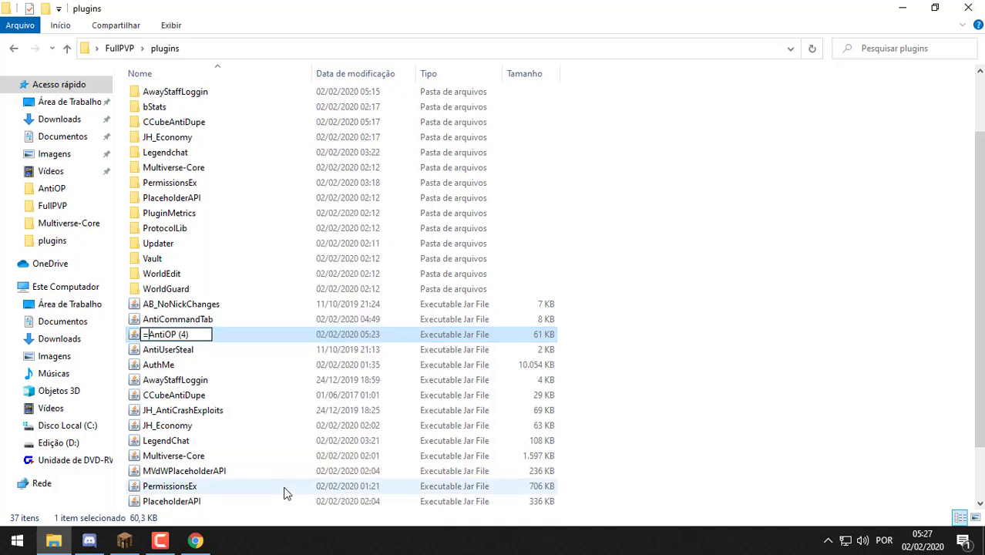
{"action": "key", "text": "Delete"}
{"action": "key", "text": "Delete"}
{"action": "key", "text": "Delete"}
{"action": "key", "text": "BackSpace"}
{"action": "key", "text": "Return"}
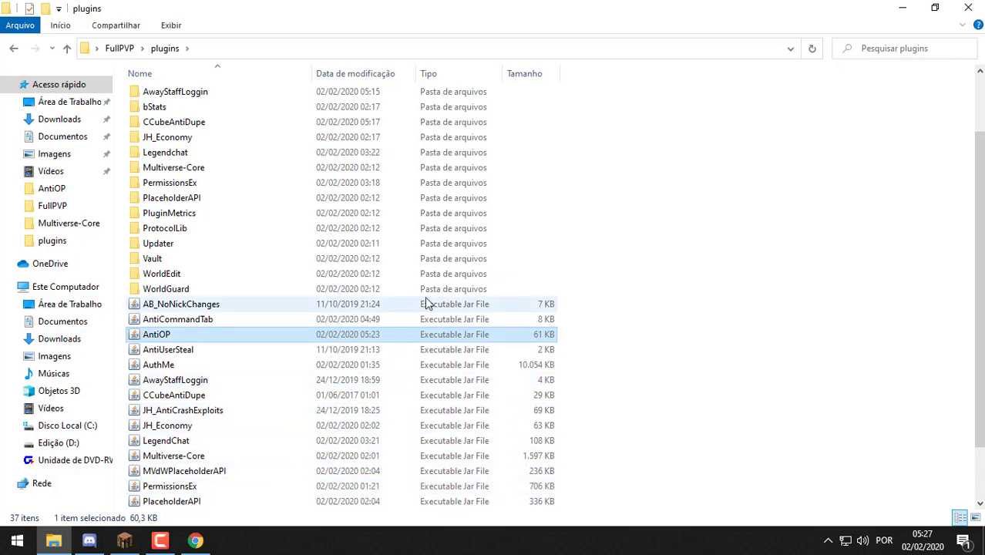
Look through the plugin jars and select JH_AntiCrashExploits
{"action": "left_click_drag", "start_coordinate": [627, 239], "coordinate": [592, 440]}
{"action": "scroll", "coordinate": [575, 379], "scroll_direction": "down", "scroll_amount": 2}
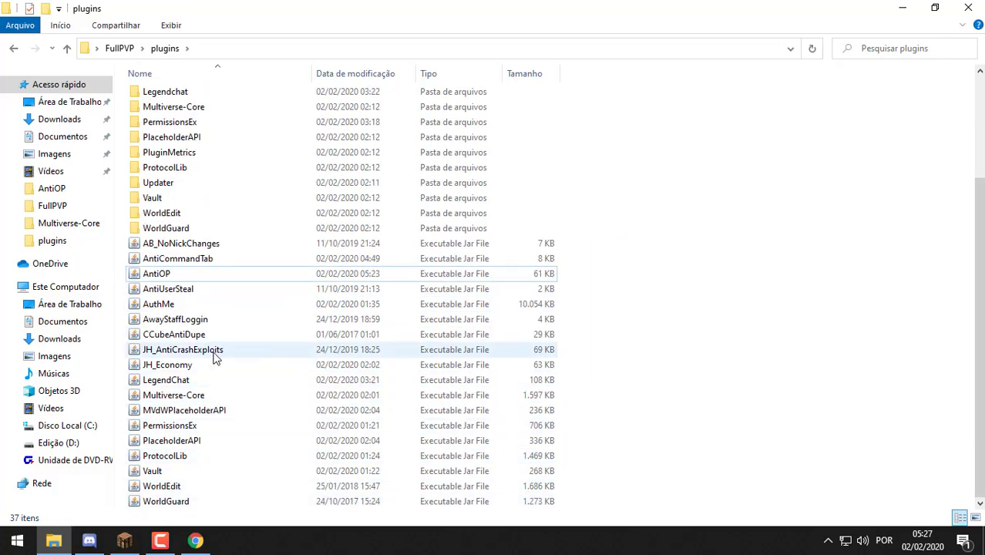
{"action": "scroll", "coordinate": [294, 358], "scroll_direction": "up", "scroll_amount": 3}
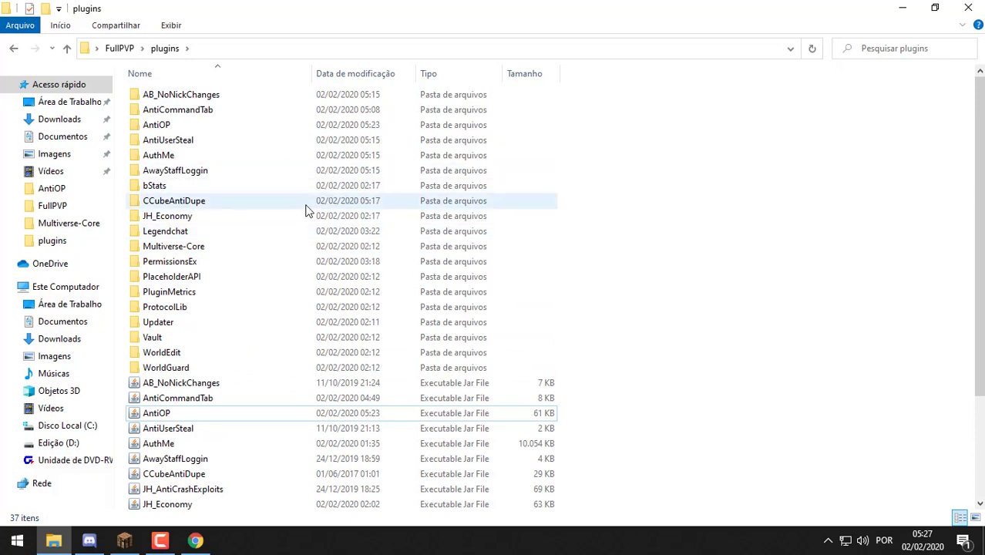
{"action": "scroll", "coordinate": [270, 308], "scroll_direction": "down", "scroll_amount": 3}
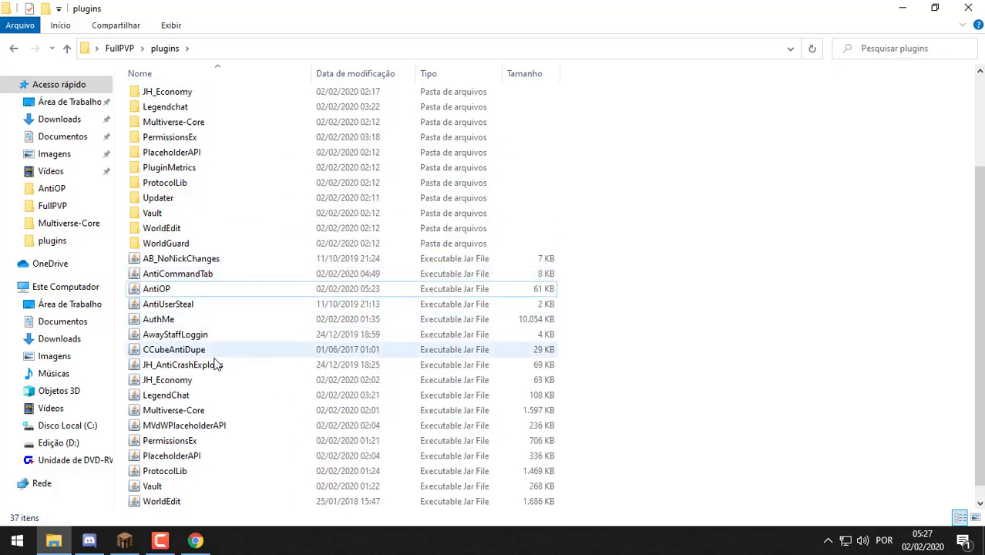
{"action": "left_click", "coordinate": [214, 349]}
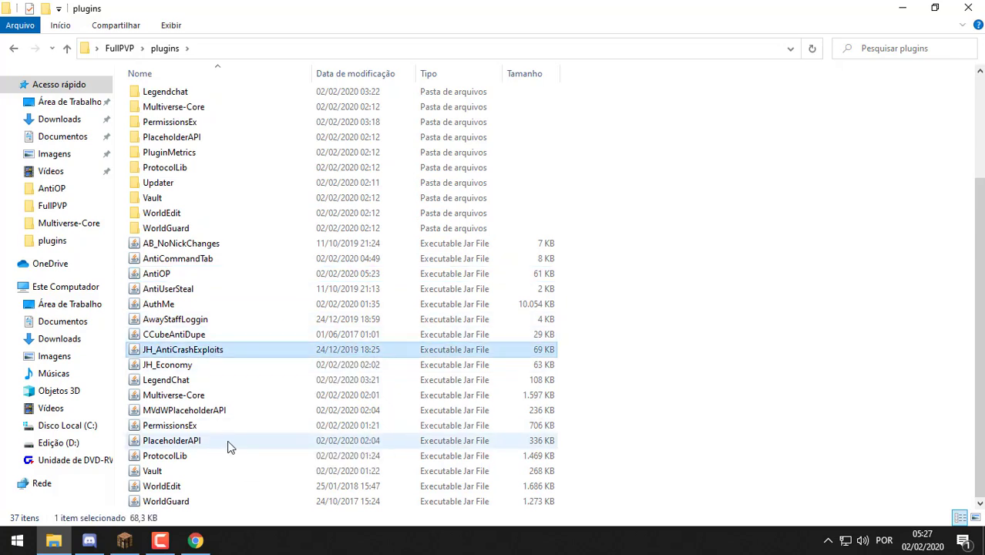
{"action": "scroll", "coordinate": [242, 207], "scroll_direction": "up", "scroll_amount": 3}
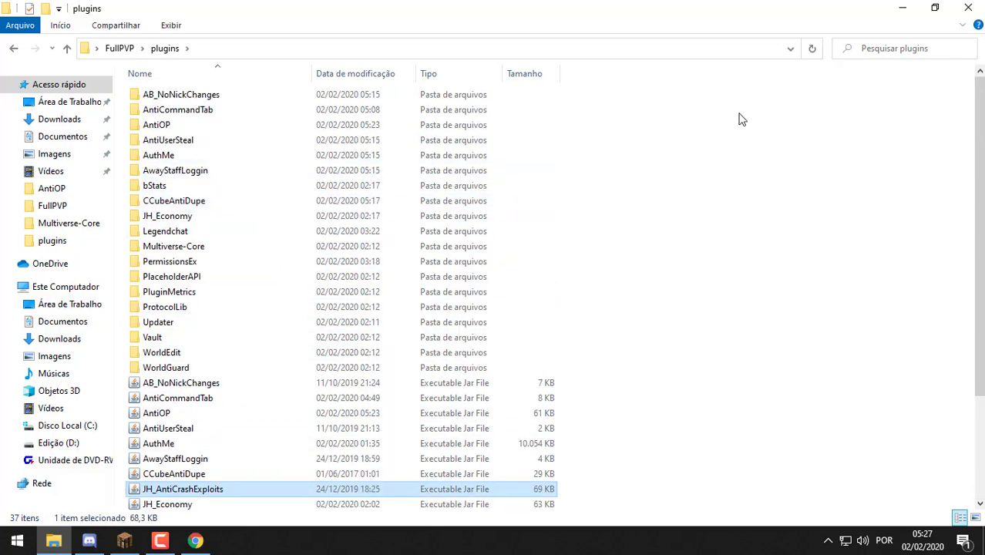
Copy the McMBot V1 jar from the V7 folder
{"action": "left_click", "coordinate": [899, 9]}
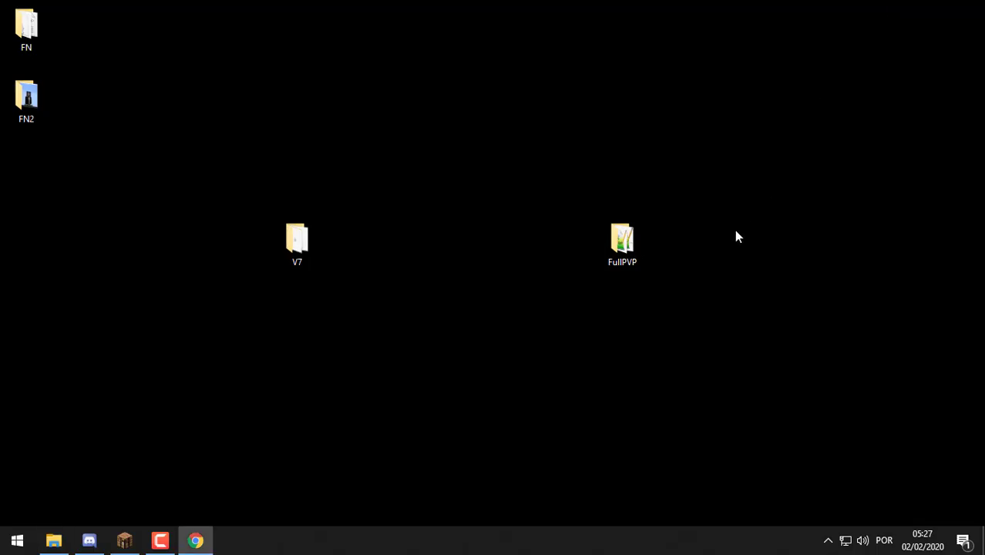
{"action": "double_click", "coordinate": [283, 243]}
{"action": "left_click", "coordinate": [567, 297]}
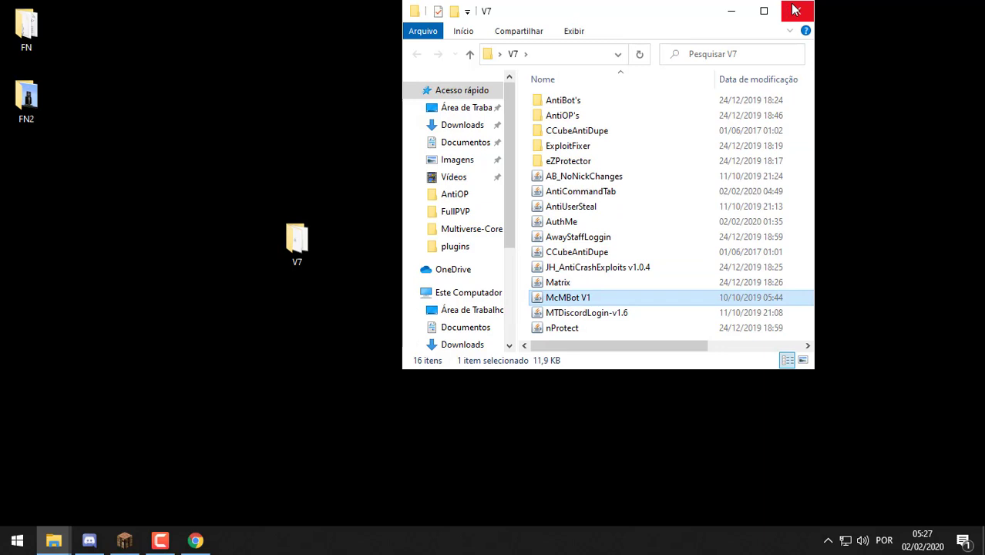
{"action": "left_click", "coordinate": [788, 12]}
{"action": "left_click", "coordinate": [125, 541]}
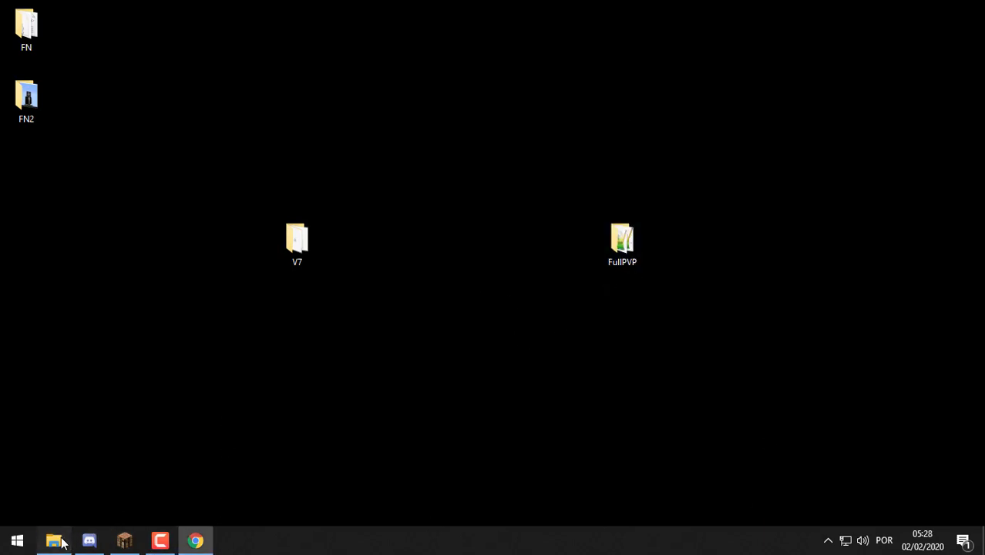
Paste McMBot V1 into plugins and rename it McMBot
{"action": "left_click", "coordinate": [54, 540]}
{"action": "key", "text": "ctrl+v"}
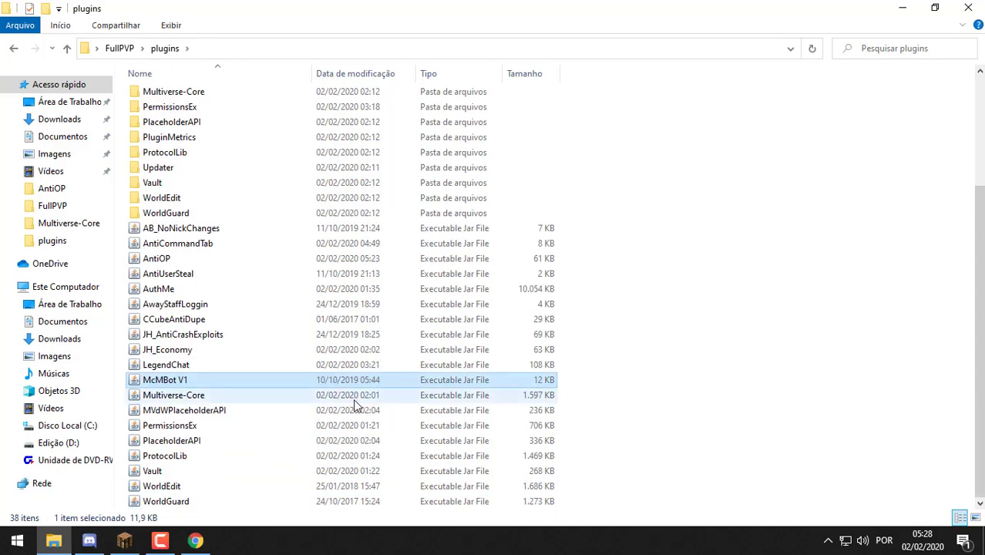
{"action": "right_click", "coordinate": [364, 376]}
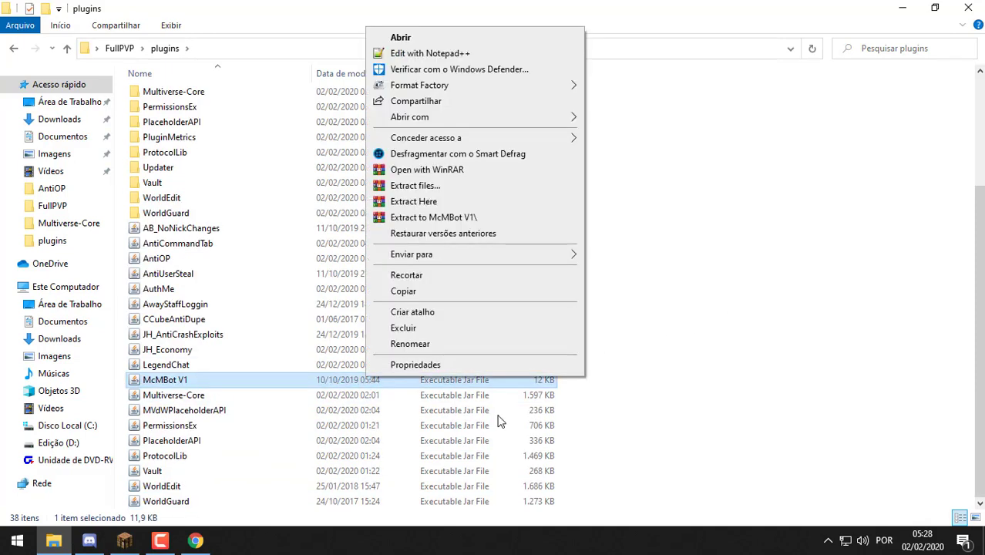
{"action": "left_click", "coordinate": [549, 346]}
{"action": "key", "text": "Right"}
{"action": "key", "text": "BackSpace"}
{"action": "key", "text": "BackSpace"}
{"action": "key", "text": "BackSpace"}
{"action": "key", "text": "BackSpace"}
{"action": "type", "text": "t"}
{"action": "key", "text": "Return"}
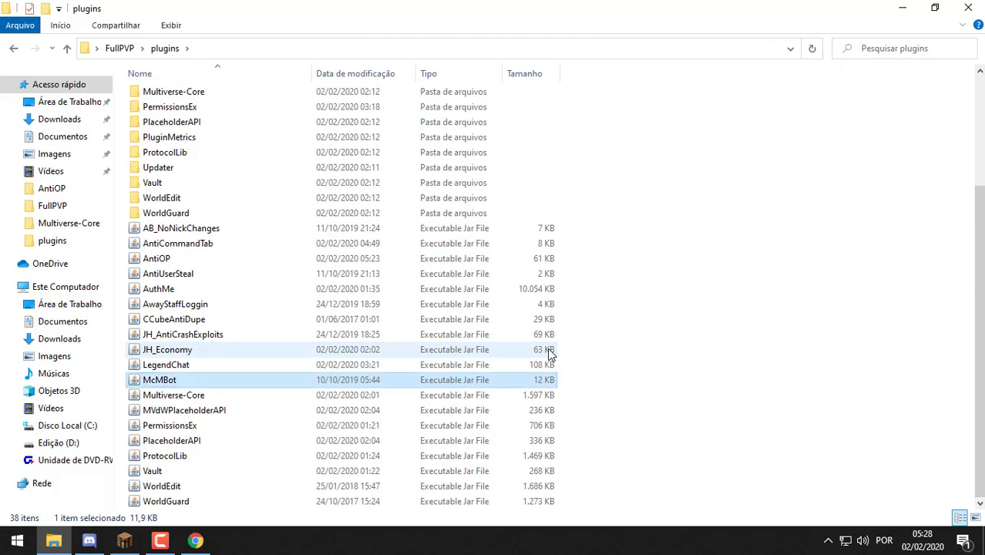
{"action": "key", "text": "alt+Tab"}
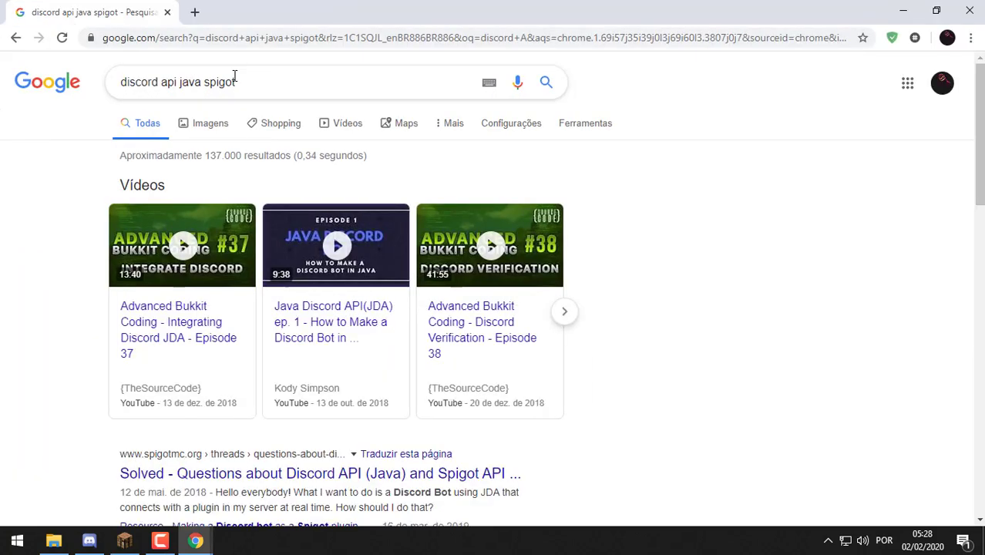
Search Google for 'plugin discord api' and open the Discord Bot API - JDA SpigotMC page
{"action": "left_click", "coordinate": [235, 75]}
{"action": "triple_click", "coordinate": [236, 76]}
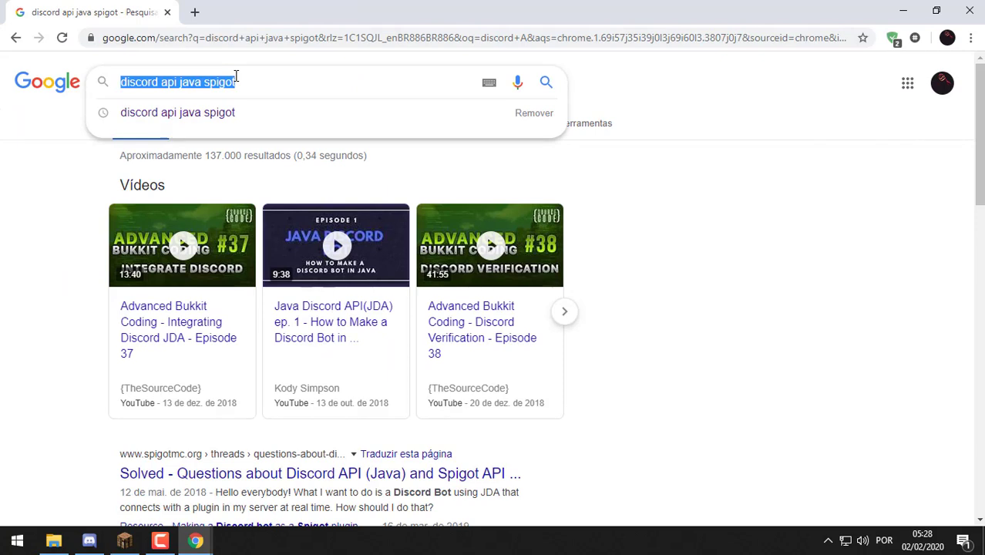
{"action": "type", "text": "plugin discord api"}
{"action": "key", "text": "Return"}
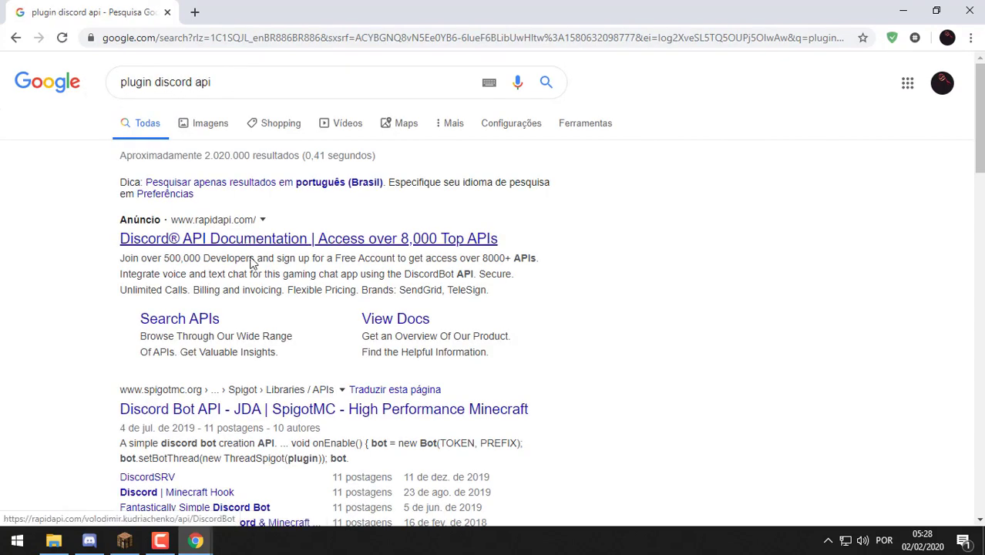
{"action": "scroll", "coordinate": [251, 245], "scroll_direction": "down", "scroll_amount": 1}
{"action": "left_click", "coordinate": [236, 339]}
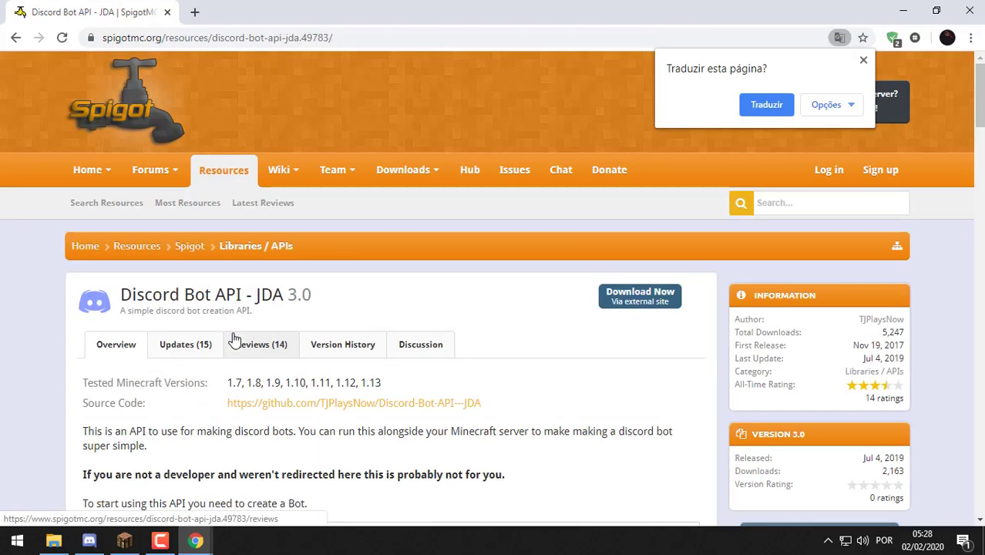
Download the Discord Bot API jar, check its version history, and return to the plugins folder
{"action": "left_click", "coordinate": [609, 298]}
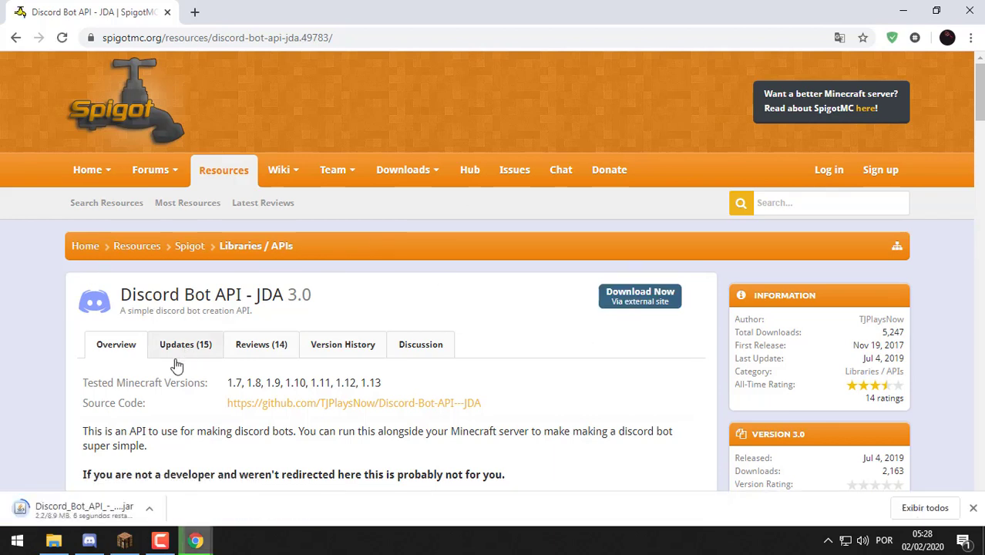
{"action": "left_click", "coordinate": [324, 345]}
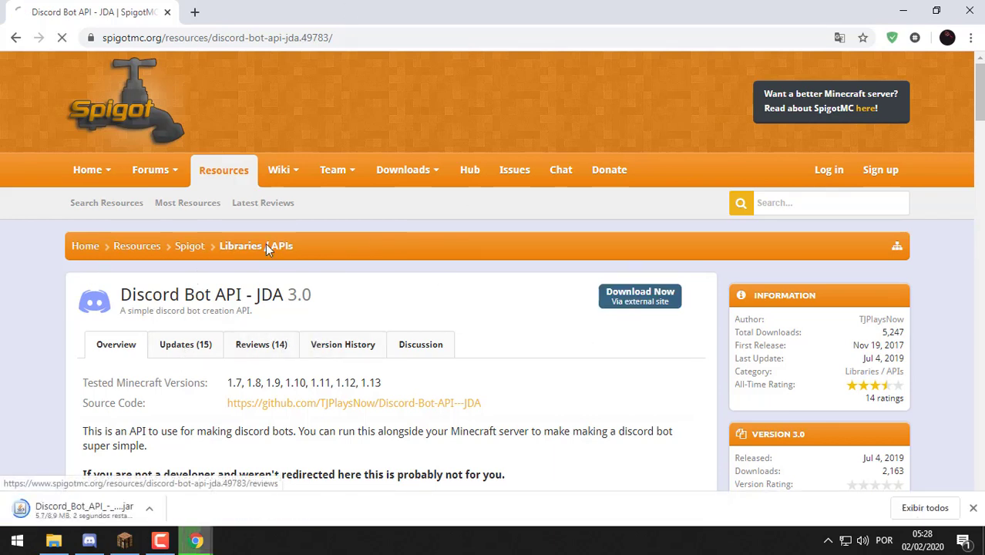
{"action": "scroll", "coordinate": [289, 277], "scroll_direction": "down", "scroll_amount": 2}
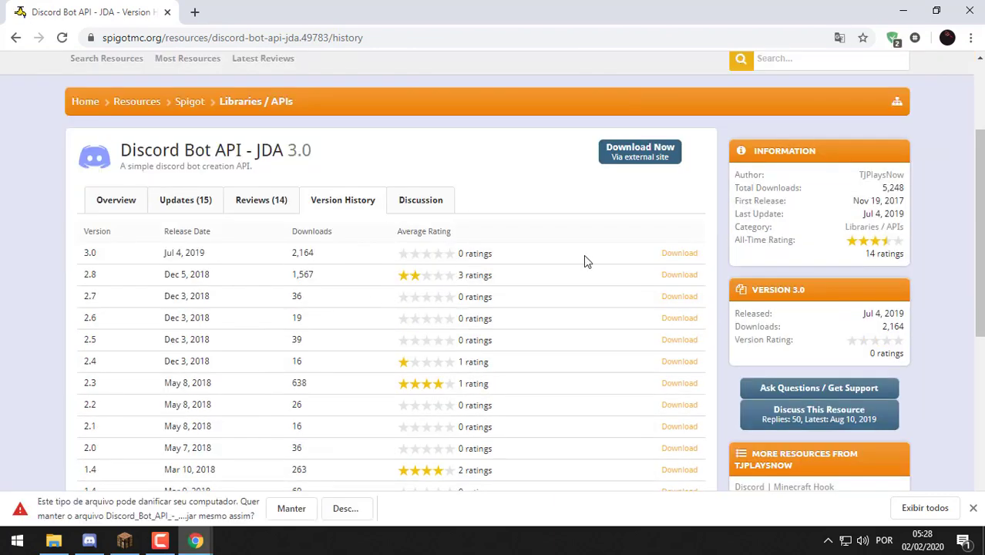
{"action": "key", "text": "alt+Tab"}
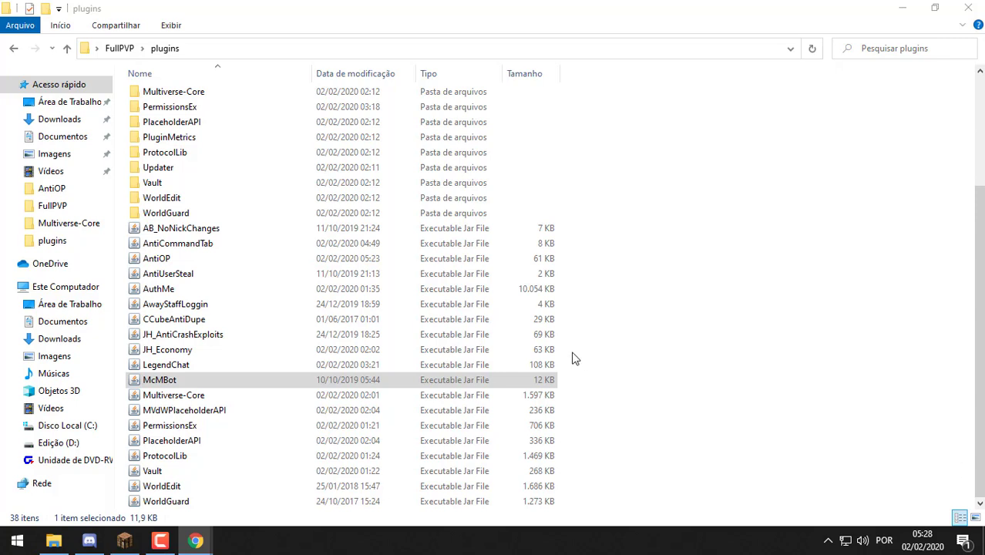
{"action": "left_click", "coordinate": [648, 353]}
{"action": "scroll", "coordinate": [648, 355], "scroll_direction": "up", "scroll_amount": 4}
Drag the downloaded Discord_Bot_API jar from Internet Download Manager into the plugins folder
{"action": "scroll", "coordinate": [648, 355], "scroll_direction": "down", "scroll_amount": 4}
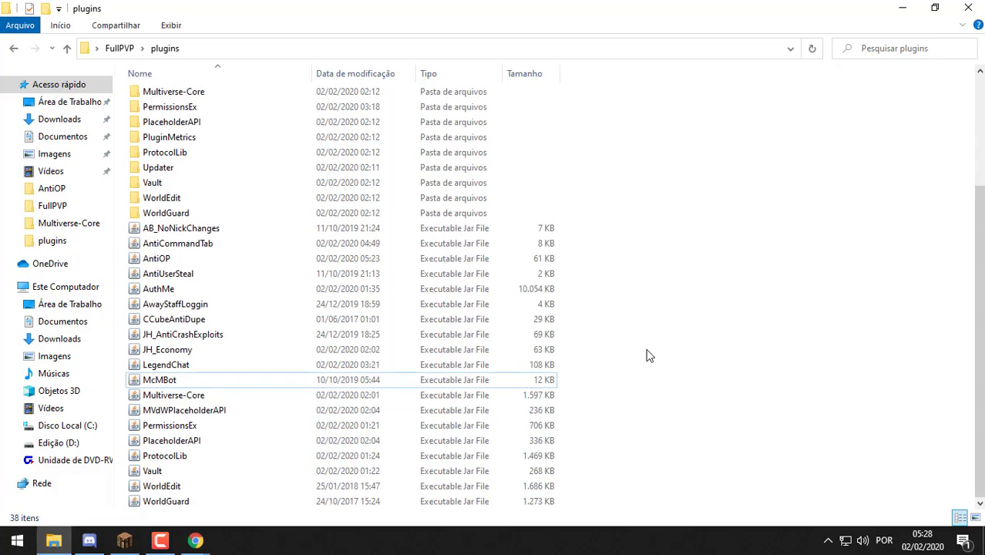
{"action": "scroll", "coordinate": [649, 355], "scroll_direction": "up", "scroll_amount": 3}
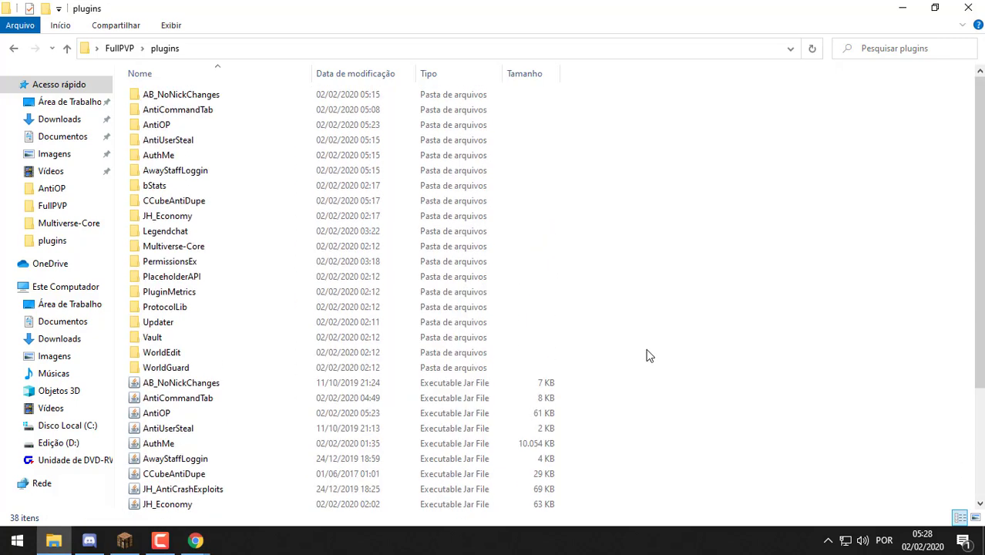
{"action": "scroll", "coordinate": [649, 355], "scroll_direction": "down", "scroll_amount": 3}
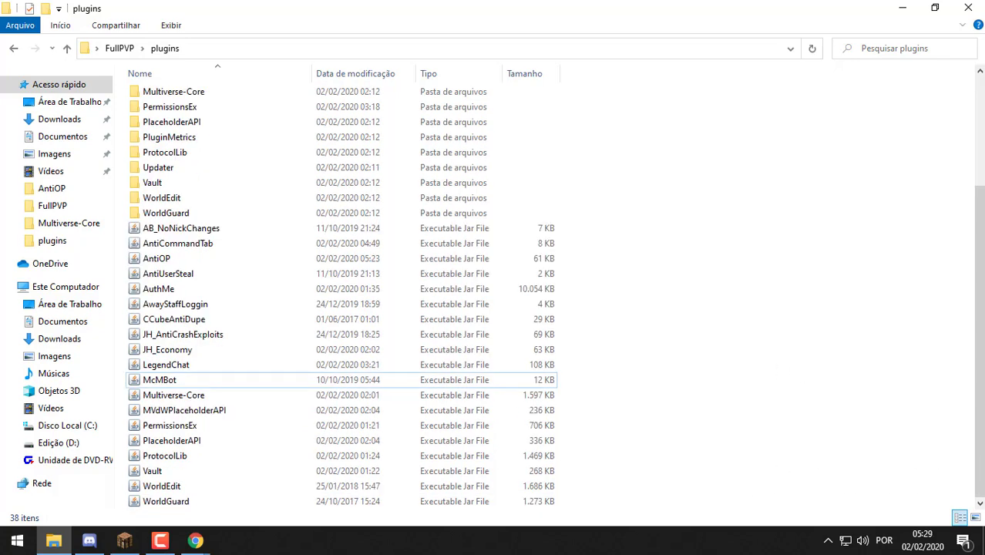
{"action": "left_click", "coordinate": [195, 540]}
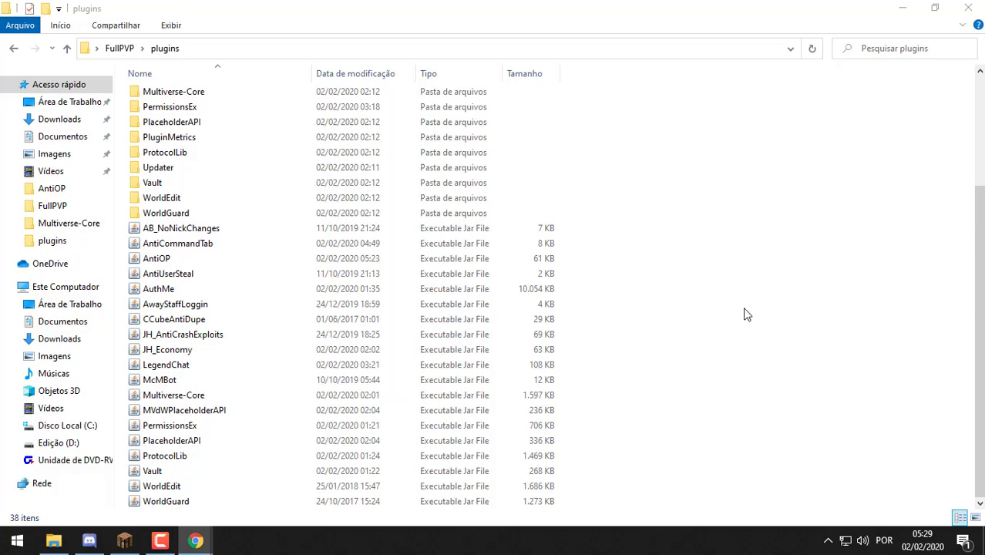
{"action": "left_click", "coordinate": [17, 541]}
{"action": "type", "text": "in"}
{"action": "key", "text": "Escape"}
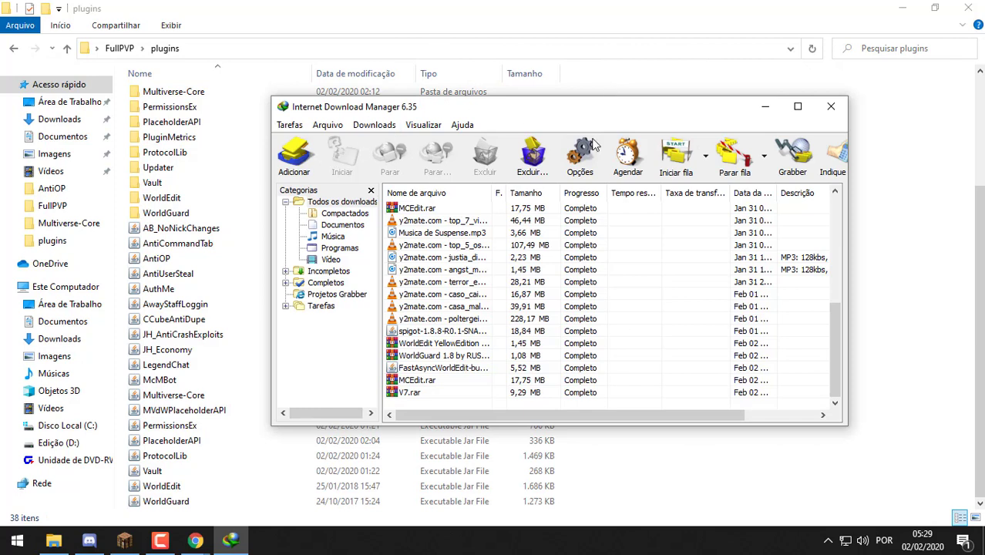
{"action": "left_click", "coordinate": [828, 104]}
{"action": "left_click_drag", "start_coordinate": [891, 232], "coordinate": [802, 331]}
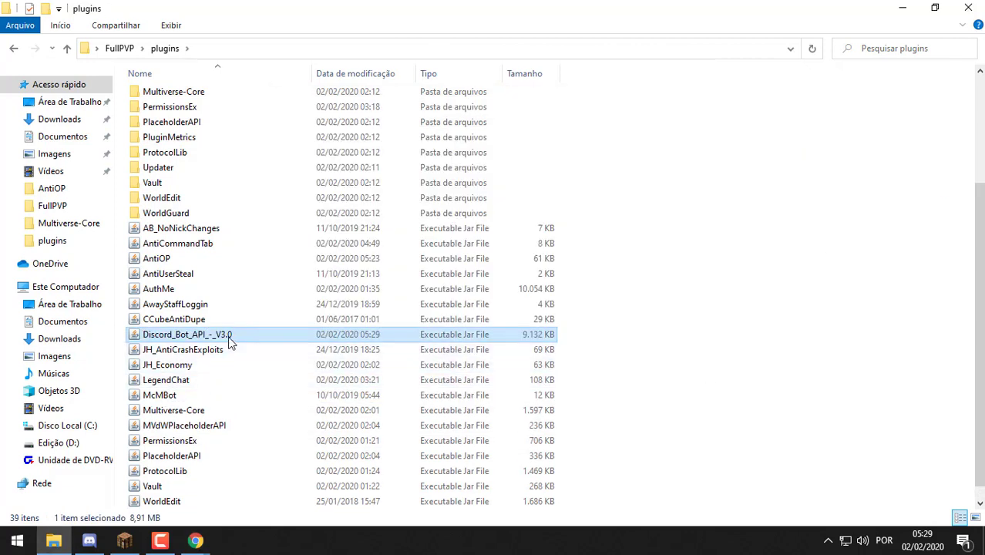
Rename the Discord_Bot_API jar to DiscordAPI
{"action": "right_click", "coordinate": [229, 339]}
{"action": "left_click", "coordinate": [273, 493]}
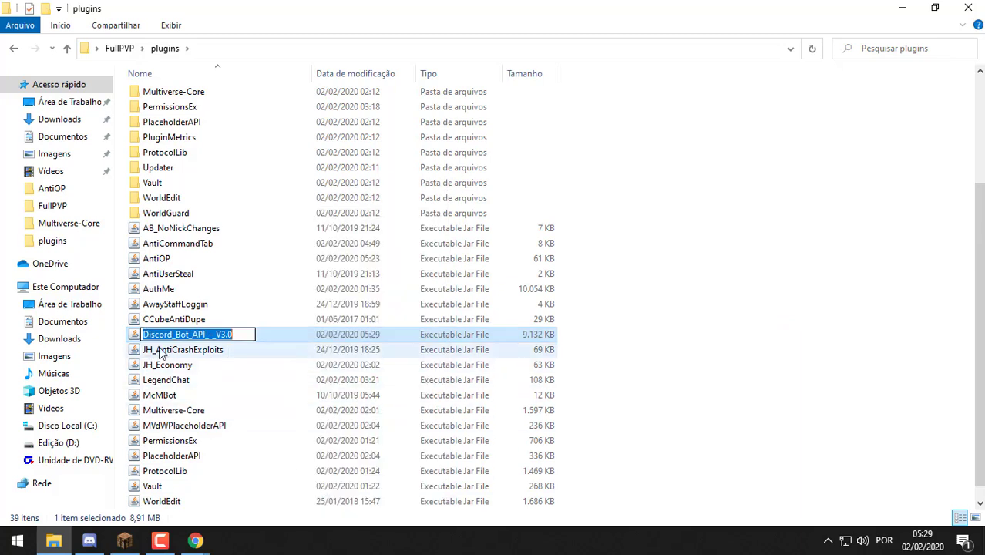
{"action": "key", "text": "Home"}
{"action": "key", "text": "Right"}
{"action": "key", "text": "Right"}
{"action": "key", "text": "Right"}
{"action": "key", "text": "Right"}
{"action": "key", "text": "Right"}
{"action": "key", "text": "Right"}
{"action": "key", "text": "Right"}
{"action": "key", "text": "shift+End"}
{"action": "key", "text": "BackSpace"}
{"action": "type", "text": "API"}
{"action": "key", "text": "Return"}
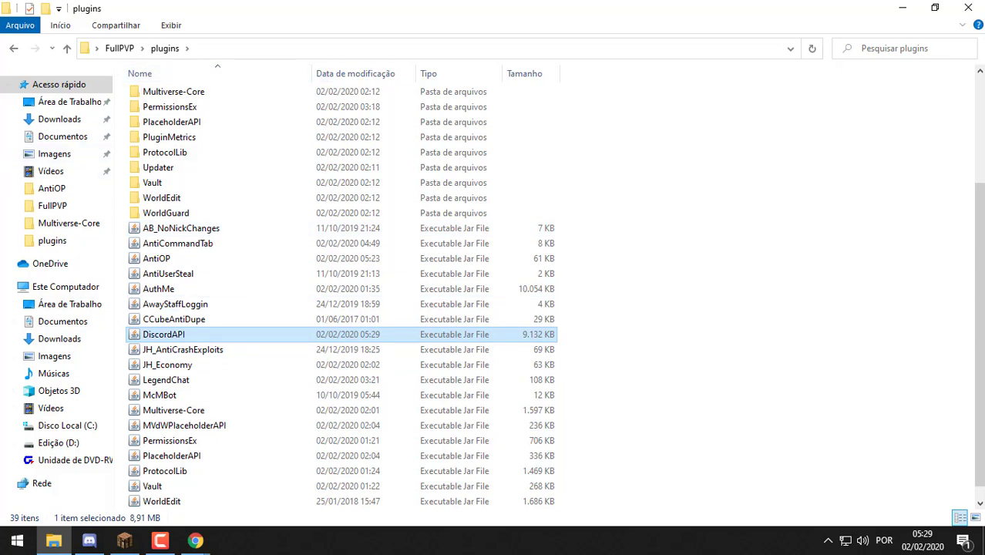
{"action": "key", "text": "alt+Tab"}
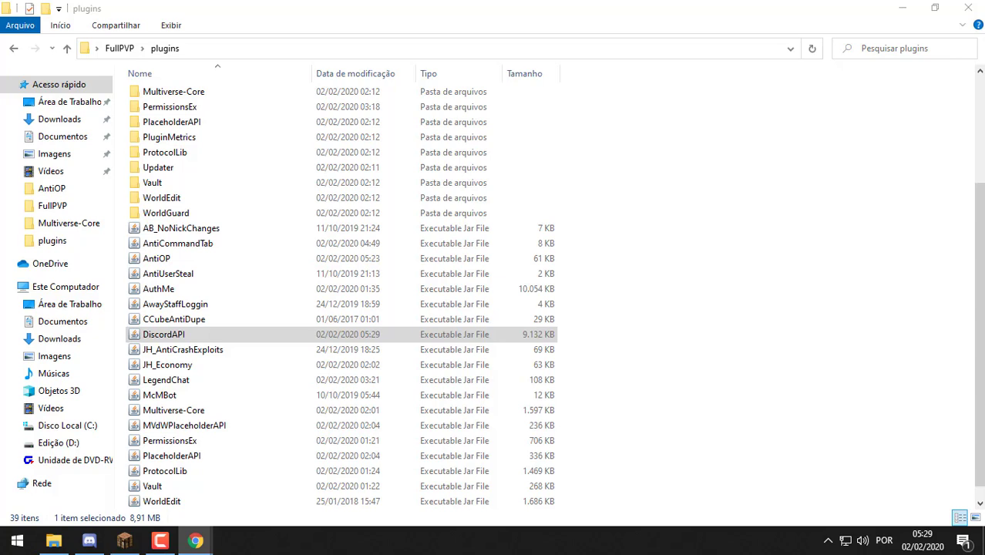
{"action": "key", "text": "alt+Tab"}
Search YouTube for 'ZappyCraft McmBot' and open the McMBot plugin video
{"action": "left_click", "coordinate": [493, 71]}
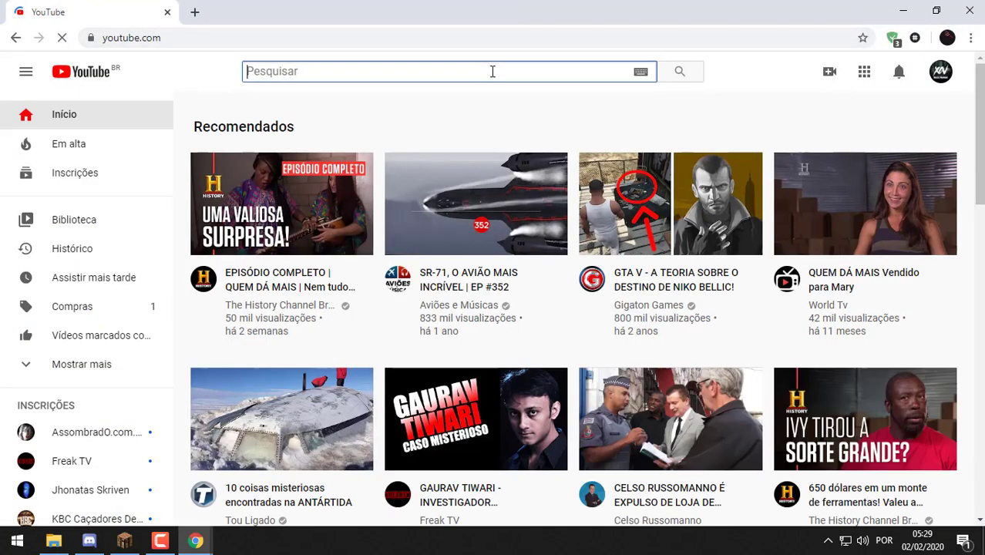
{"action": "type", "text": "ZappyC"}
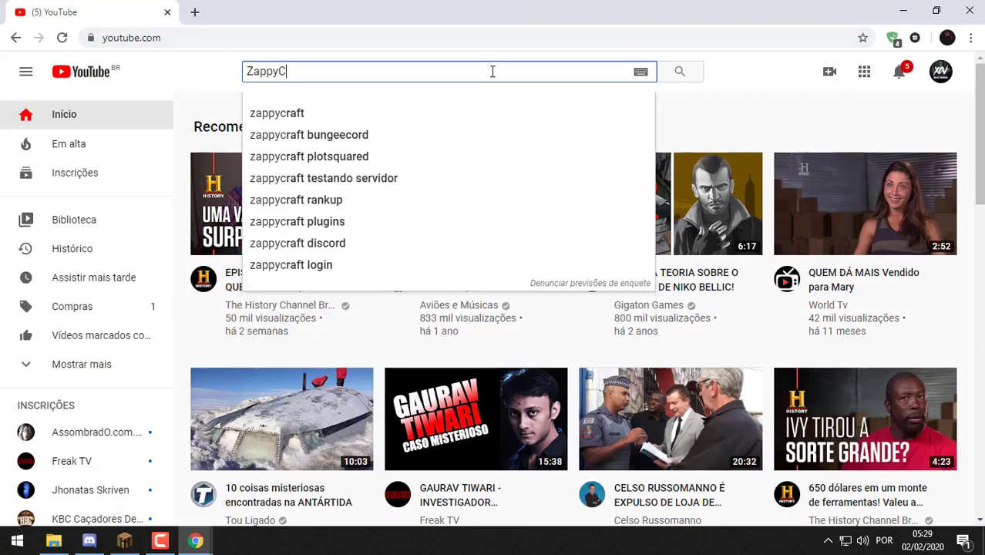
{"action": "type", "text": "raft McmBot"}
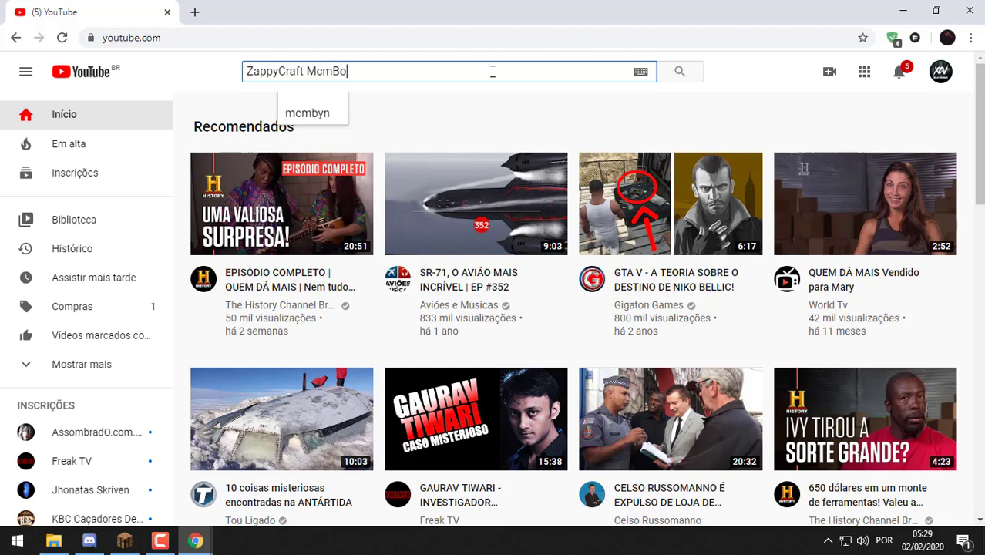
{"action": "key", "text": "Return"}
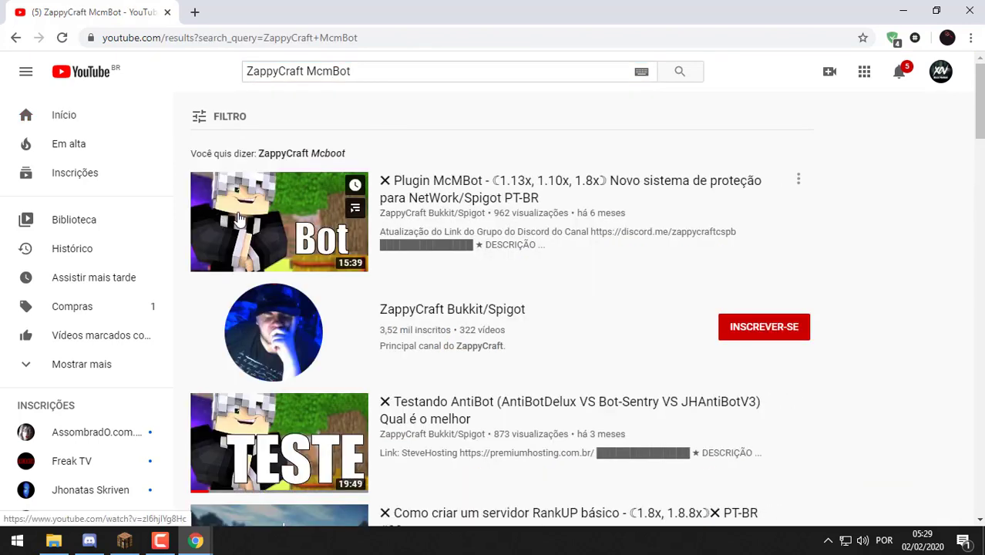
{"action": "left_click", "coordinate": [231, 215]}
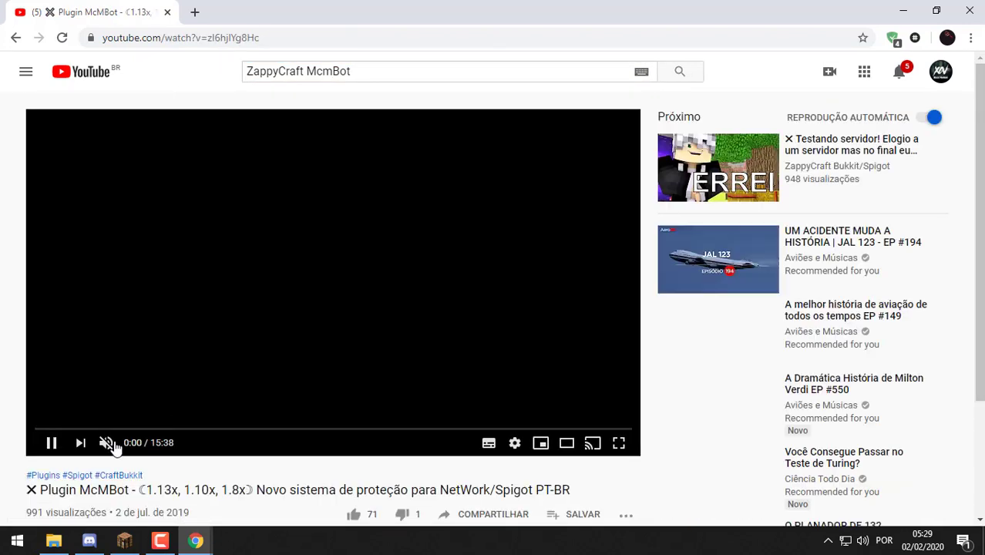
Expand the video's full description and scroll through it and the comments
{"action": "scroll", "coordinate": [337, 304], "scroll_direction": "down", "scroll_amount": 4}
{"action": "left_click", "coordinate": [124, 383]}
{"action": "scroll", "coordinate": [149, 356], "scroll_direction": "down", "scroll_amount": 4}
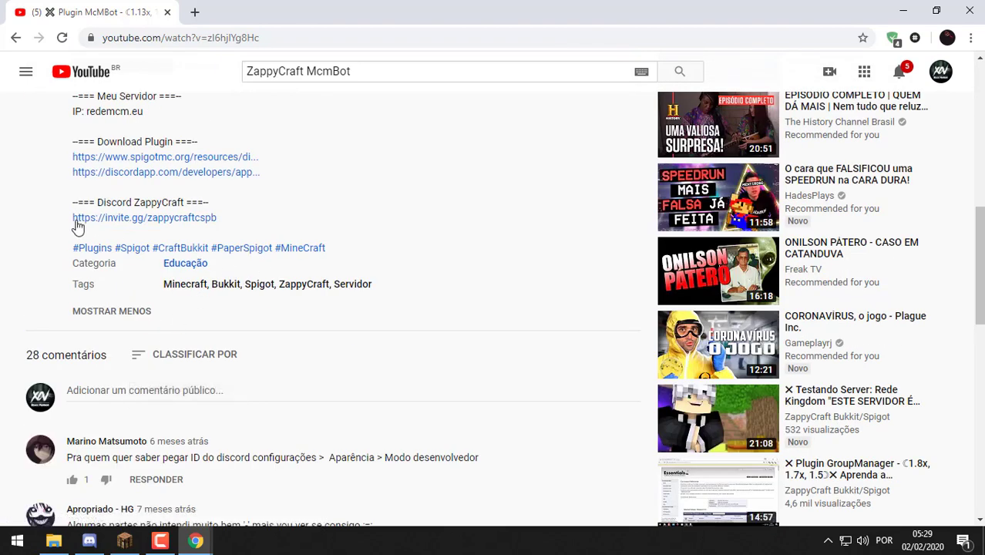
{"action": "scroll", "coordinate": [127, 237], "scroll_direction": "up", "scroll_amount": 2}
{"action": "scroll", "coordinate": [260, 255], "scroll_direction": "down", "scroll_amount": 6}
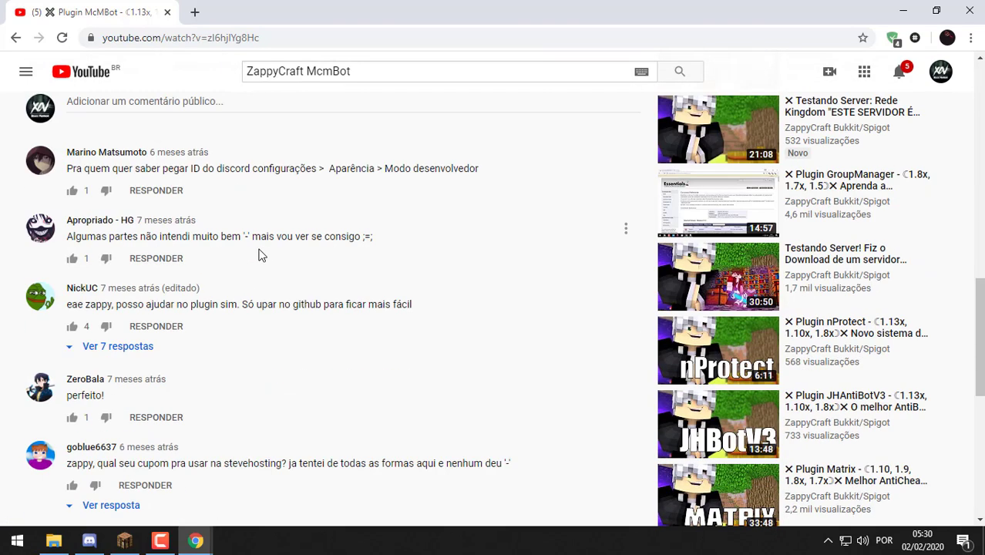
{"action": "scroll", "coordinate": [259, 255], "scroll_direction": "up", "scroll_amount": 15}
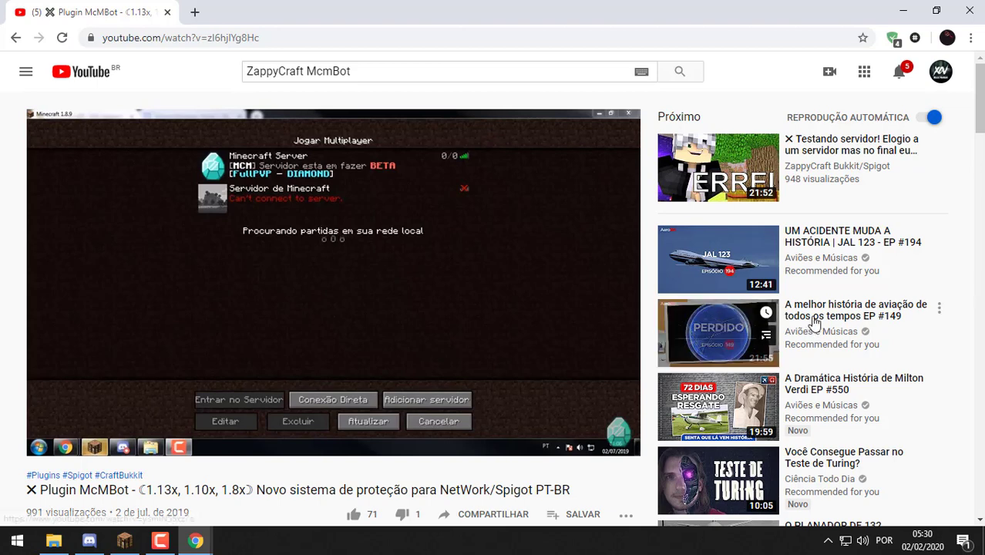
Minimize Discord and bring up the FullPVP server folder maximized in File Explorer
{"action": "left_click", "coordinate": [89, 541]}
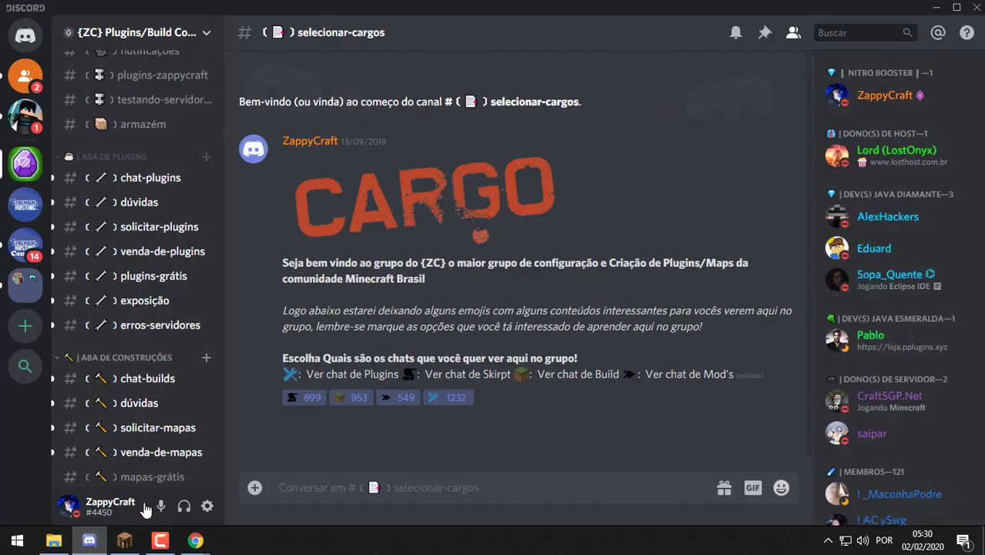
{"action": "left_click", "coordinate": [936, 8]}
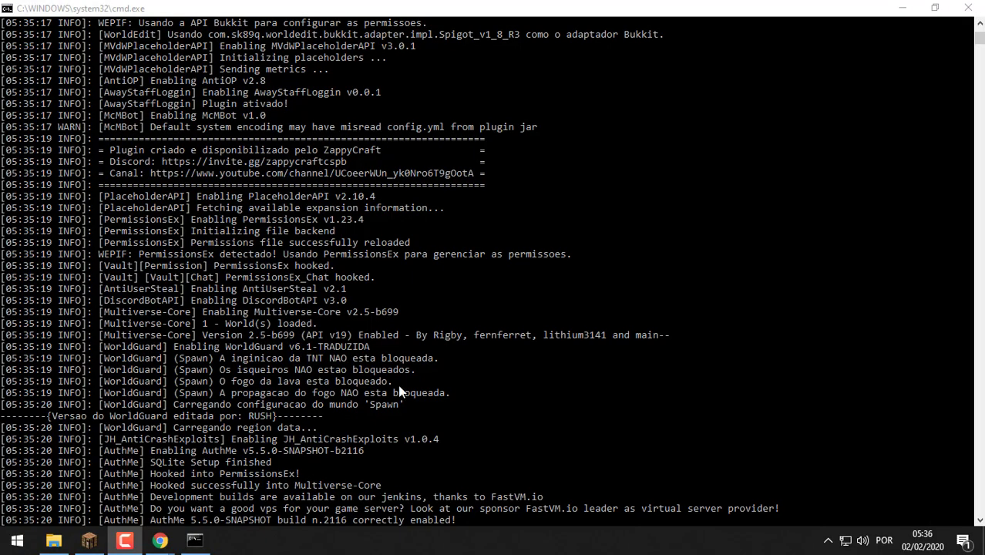
{"action": "left_click", "coordinate": [53, 540]}
{"action": "scroll", "coordinate": [425, 284], "scroll_direction": "up", "scroll_amount": 1}
{"action": "left_click", "coordinate": [542, 78]}
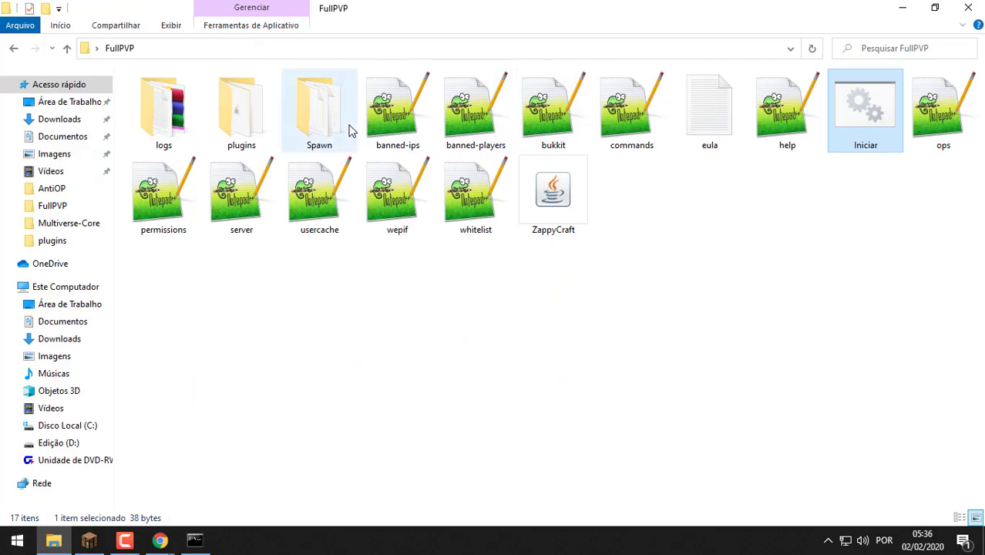
Open the plugins folder and look over the AntiOP, McMBot and DiscordAPI jars
{"action": "double_click", "coordinate": [260, 134]}
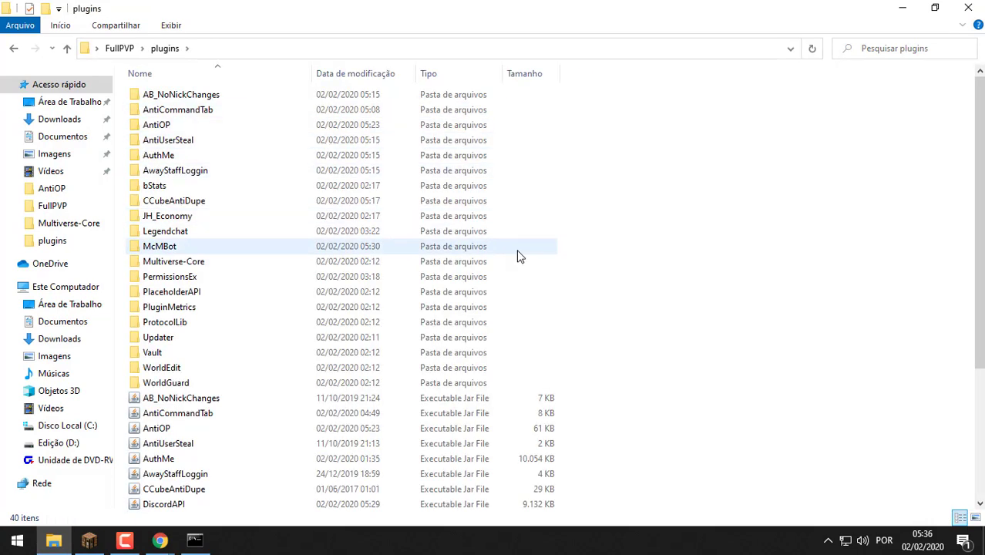
{"action": "double_click", "coordinate": [614, 6]}
{"action": "double_click", "coordinate": [666, 54]}
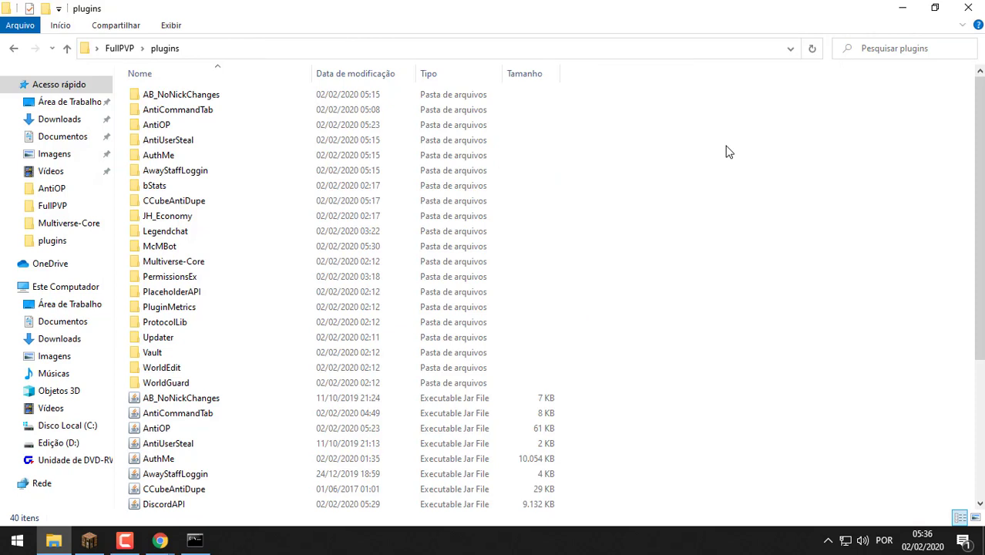
{"action": "left_click_drag", "start_coordinate": [710, 171], "coordinate": [616, 350]}
{"action": "left_click_drag", "start_coordinate": [649, 303], "coordinate": [508, 497]}
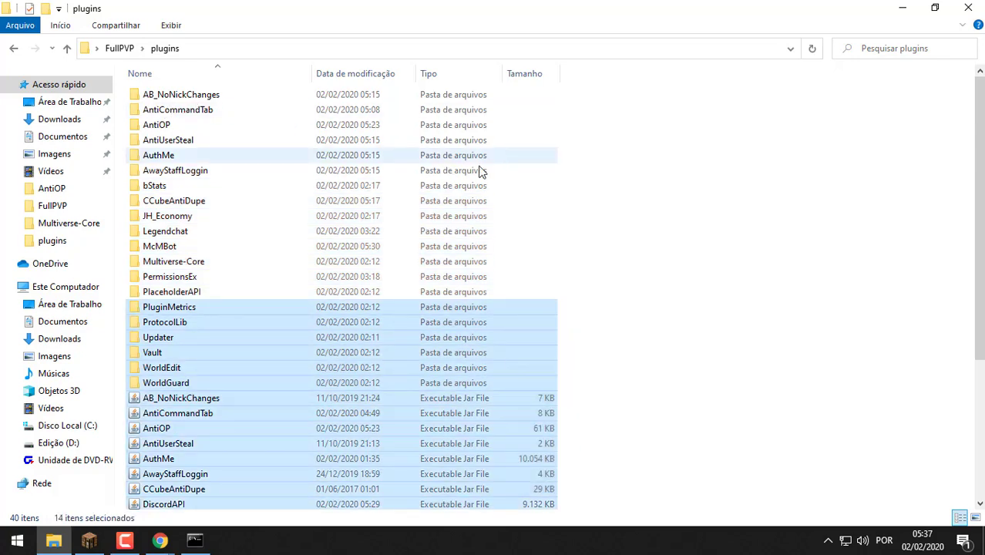
{"action": "left_click_drag", "start_coordinate": [652, 208], "coordinate": [502, 485]}
{"action": "left_click", "coordinate": [667, 289]}
Go back to Minecraft's multiplayer screen and refresh the server list
{"action": "scroll", "coordinate": [667, 289], "scroll_direction": "down", "scroll_amount": 4}
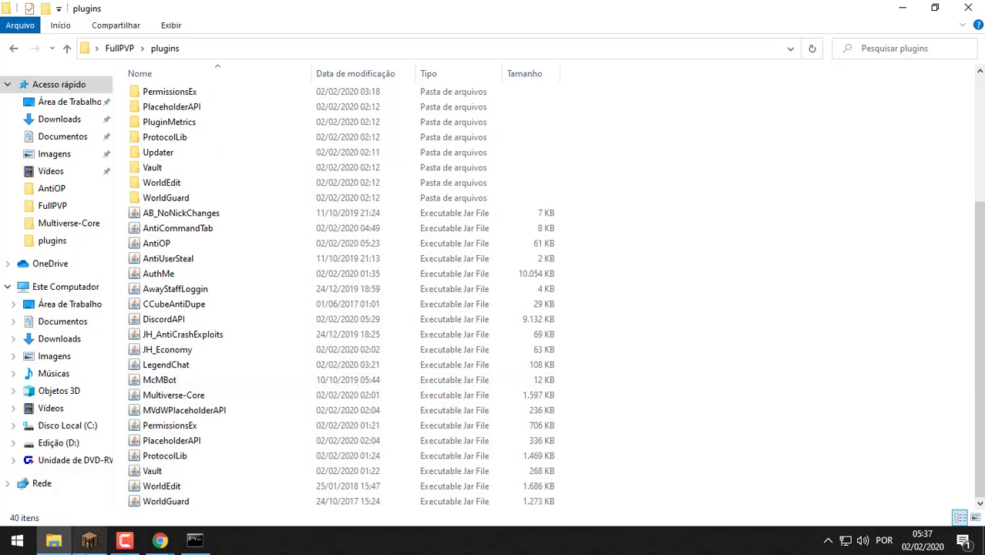
{"action": "left_click", "coordinate": [89, 541]}
{"action": "left_click", "coordinate": [572, 507]}
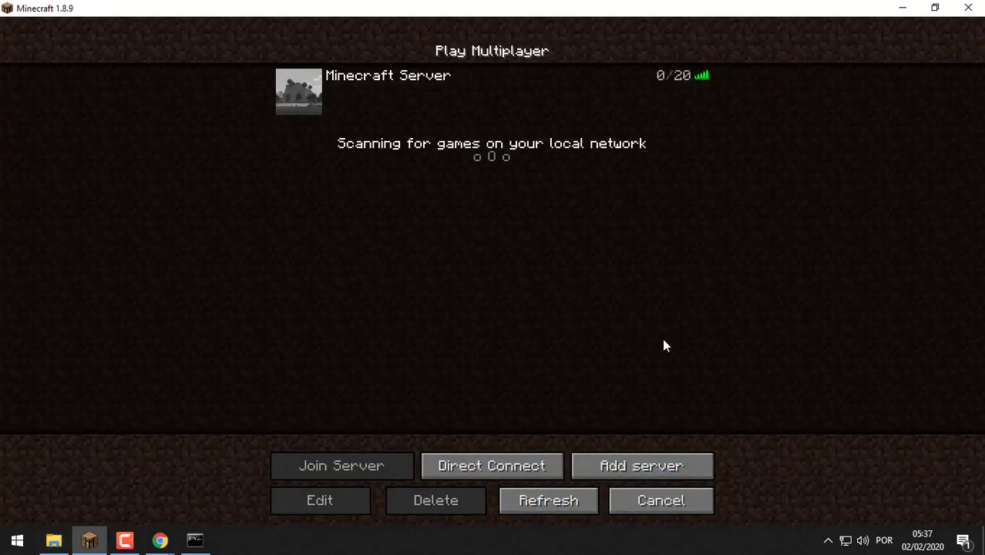
Try joining Minecraft Server, which disconnects, then bring the server console to the front
{"action": "left_click", "coordinate": [316, 96]}
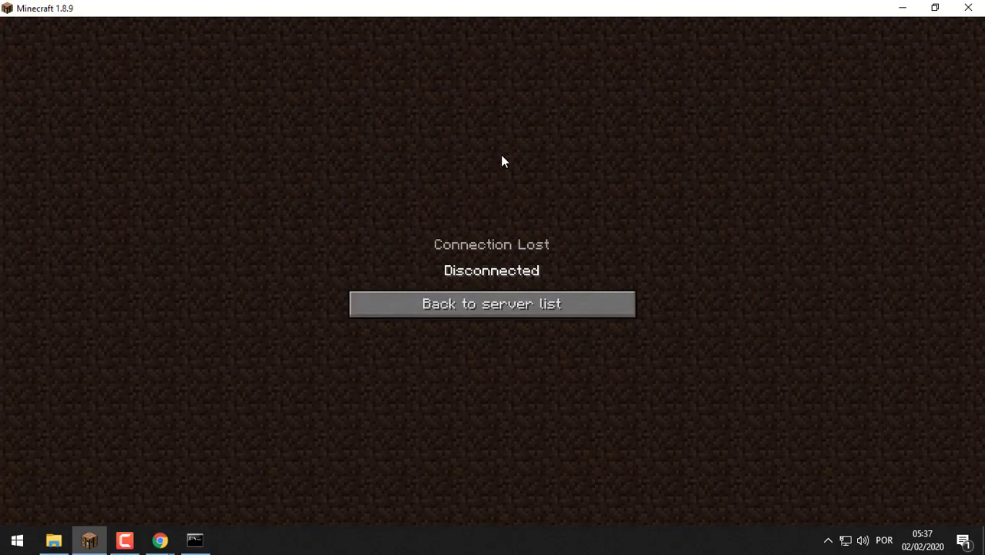
{"action": "left_click", "coordinate": [195, 541]}
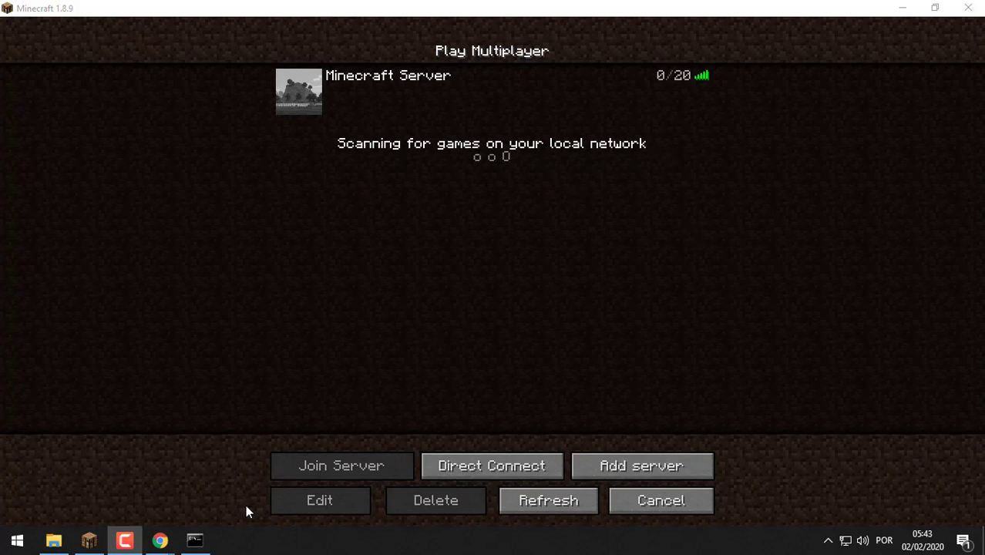
{"action": "left_click", "coordinate": [195, 539]}
Review the restarted server's plugin log lines, glance at ProtocolLib's files page, then return to Minecraft
{"action": "left_click_drag", "start_coordinate": [250, 231], "coordinate": [511, 362]}
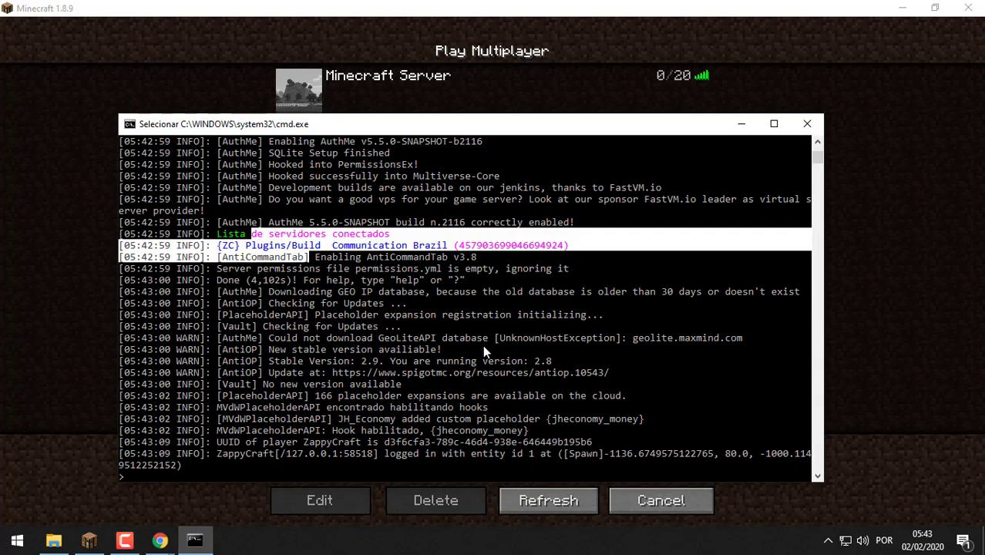
{"action": "left_click", "coordinate": [561, 385]}
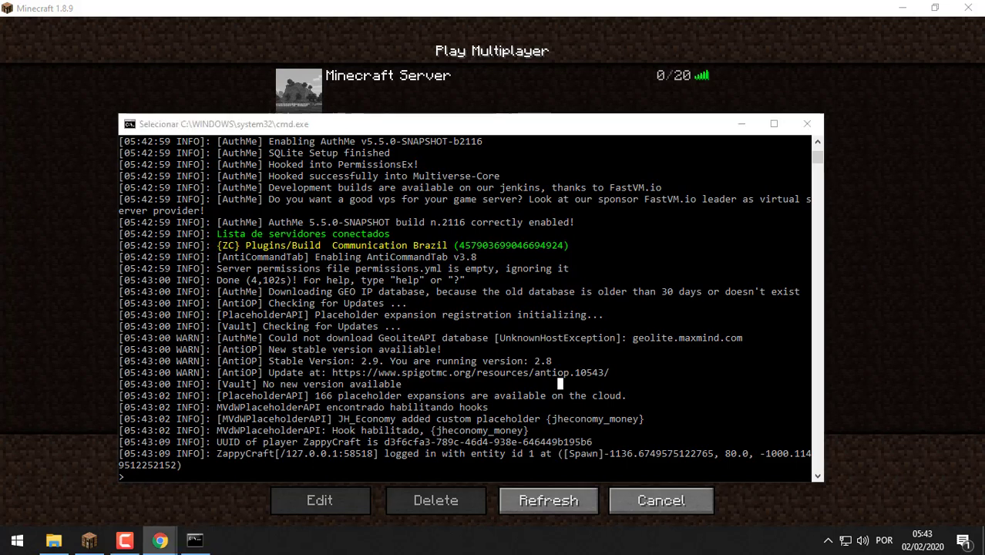
{"action": "key", "text": "alt+Tab"}
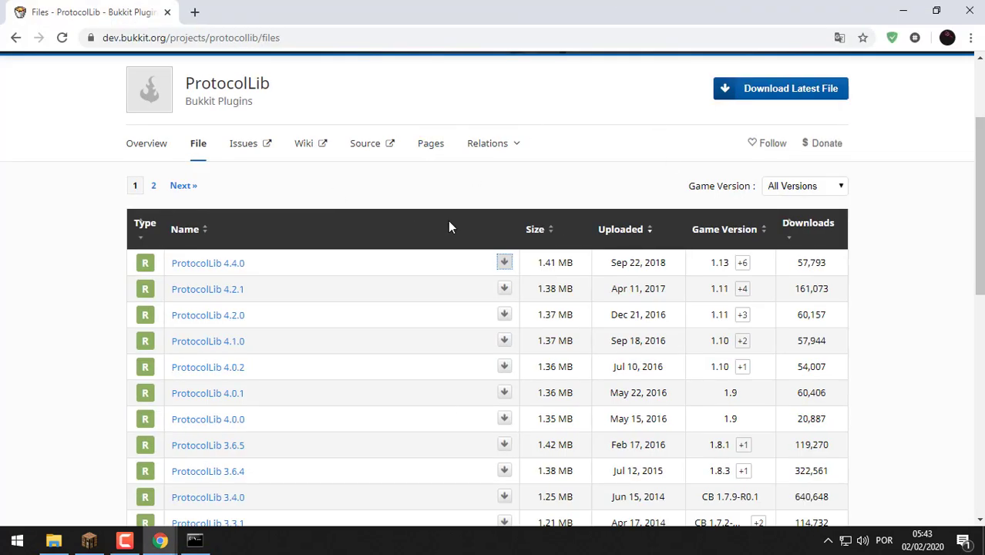
{"action": "scroll", "coordinate": [138, 130], "scroll_direction": "up", "scroll_amount": 2}
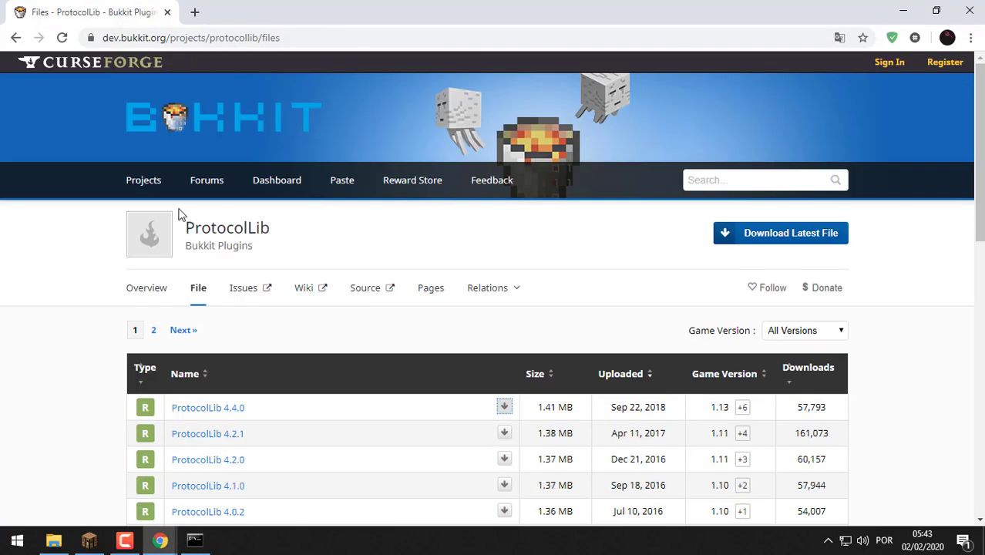
{"action": "scroll", "coordinate": [682, 237], "scroll_direction": "down", "scroll_amount": 3}
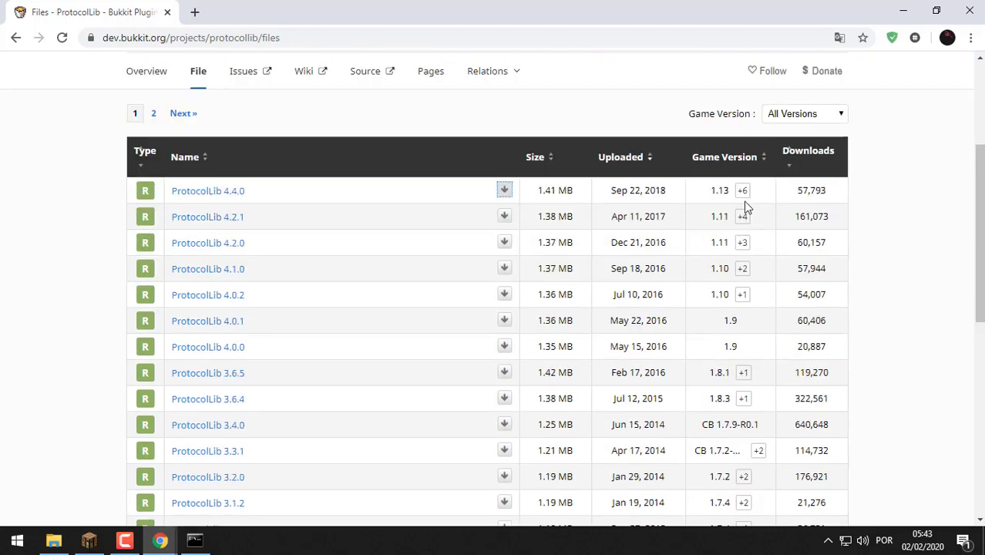
{"action": "scroll", "coordinate": [752, 199], "scroll_direction": "up", "scroll_amount": 3}
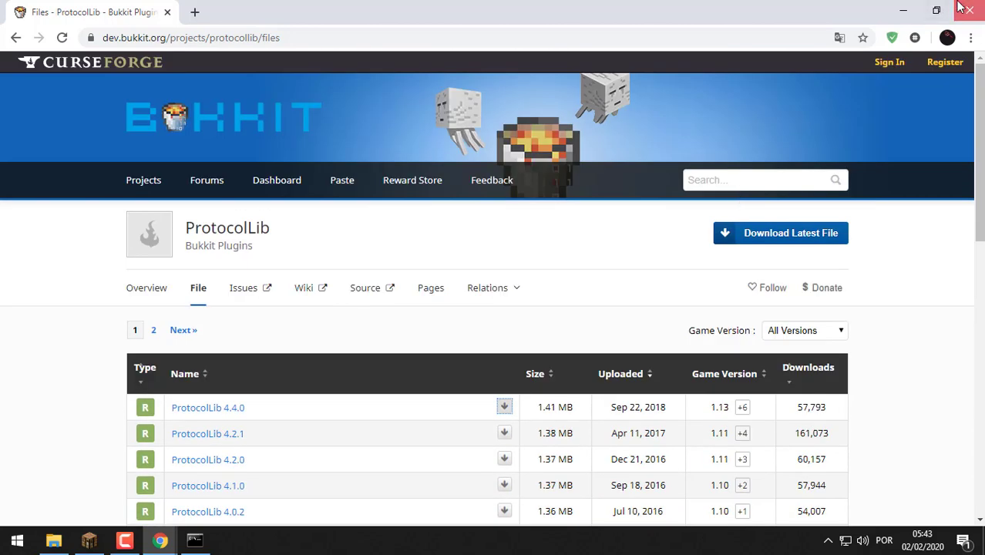
{"action": "left_click", "coordinate": [969, 11]}
{"action": "left_click", "coordinate": [833, 312]}
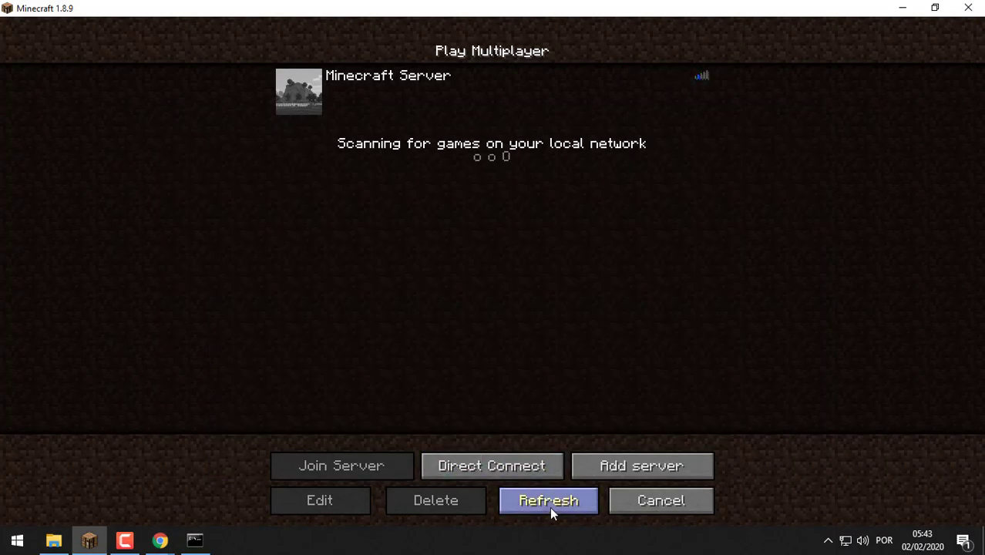
Join the server, /register with a password, then try /gamemode 1, which is refused
{"action": "left_click", "coordinate": [310, 101]}
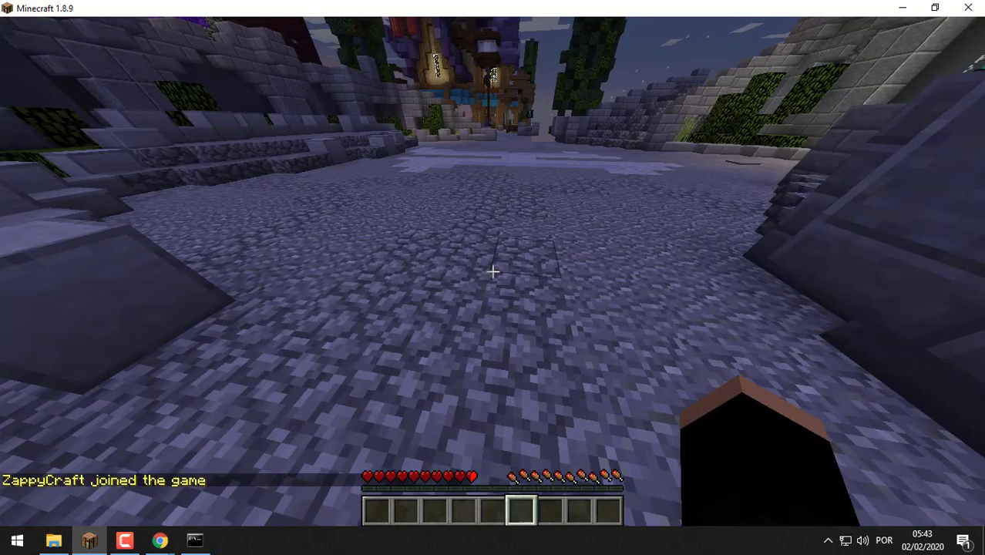
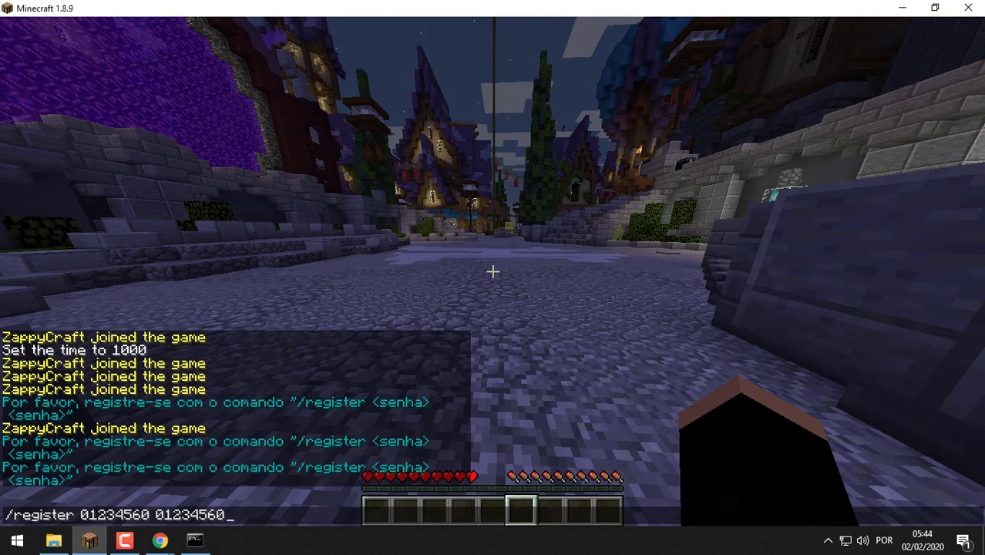
{"action": "key", "text": "Return"}
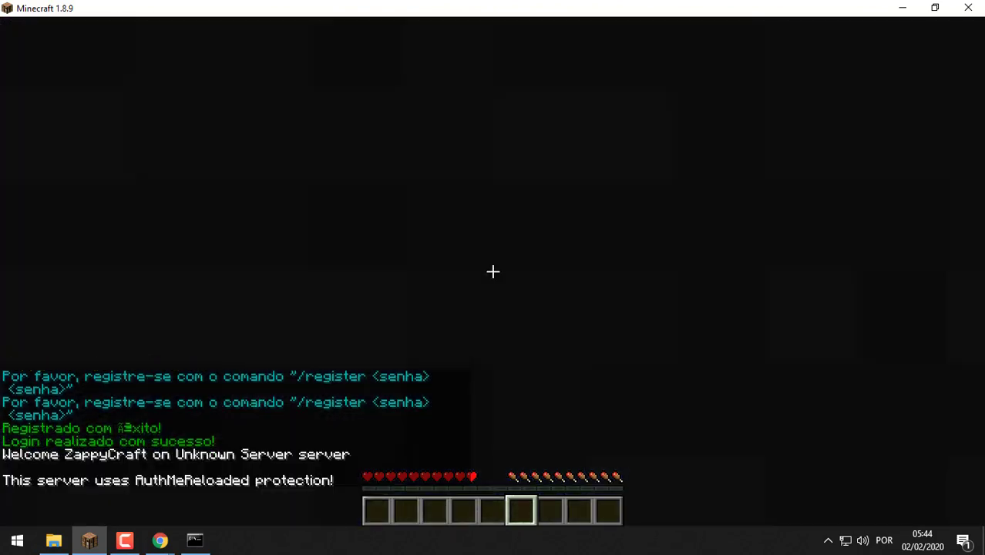
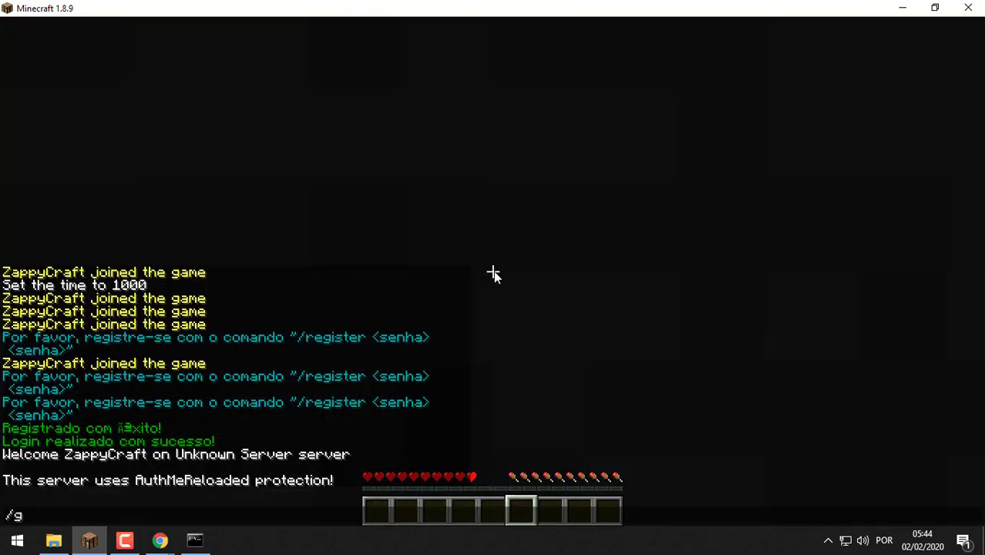
{"action": "key", "text": "Return"}
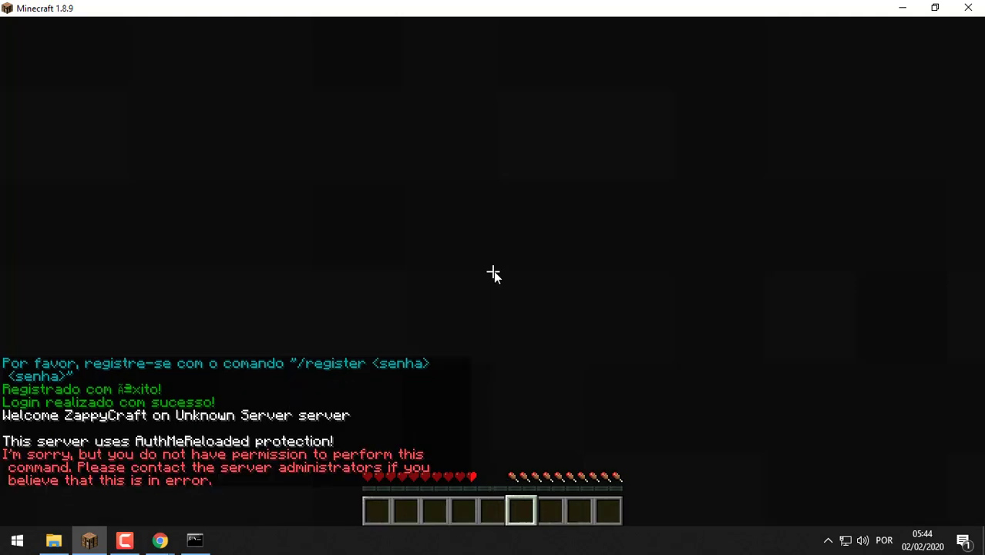